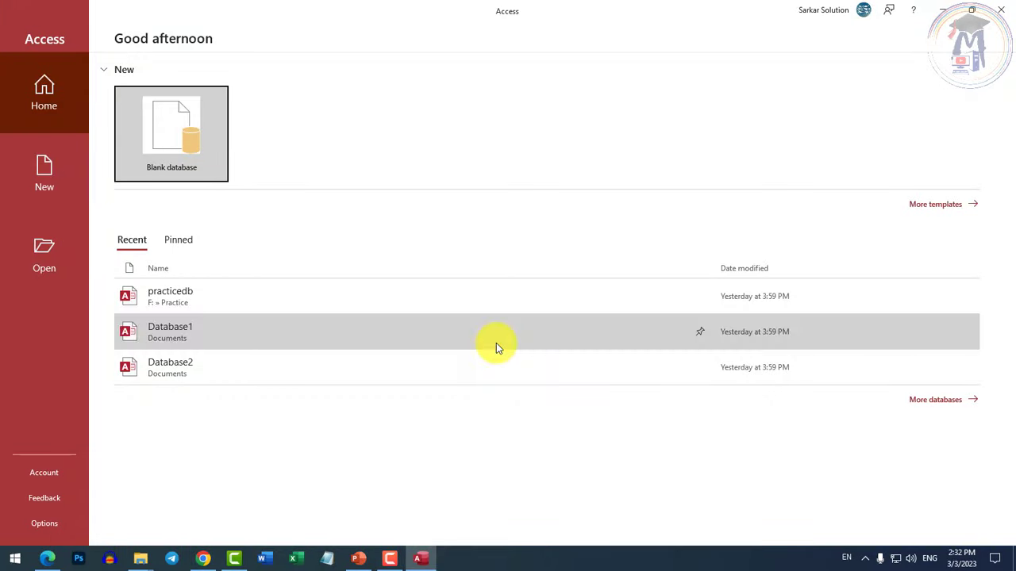
Start a new blank database and set its file name to practicedb3march
click(39, 168)
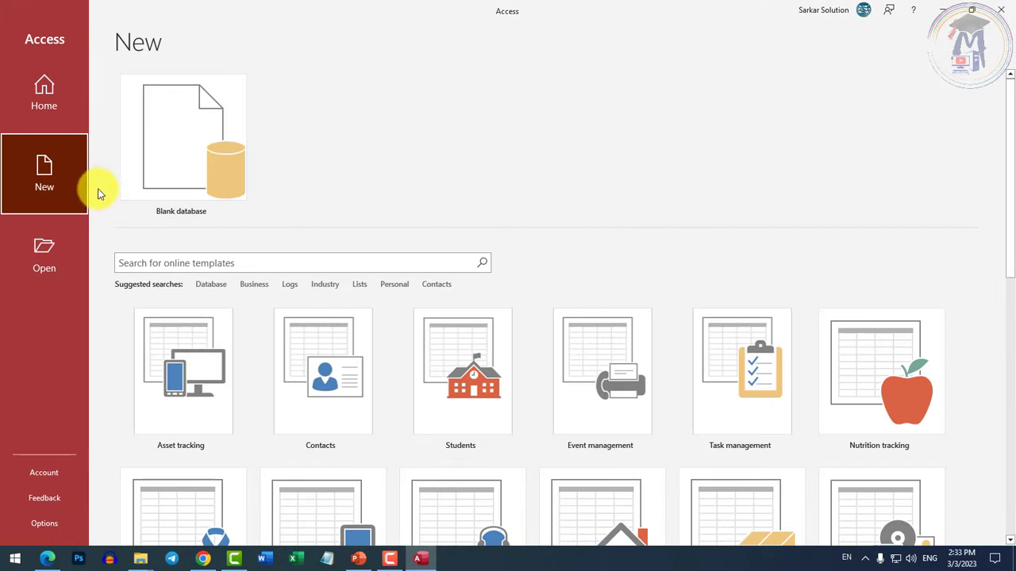
click(199, 164)
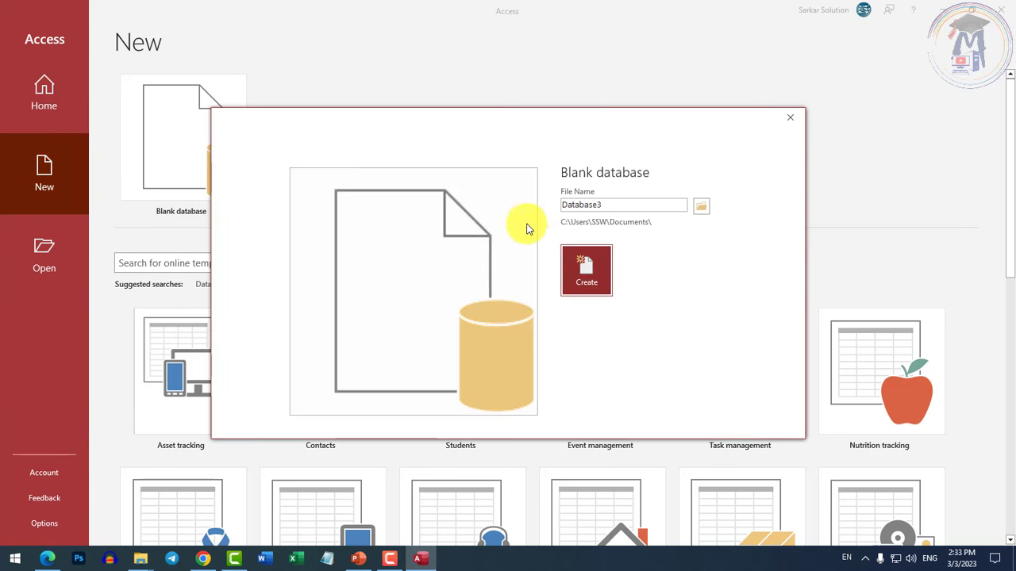
double_click(617, 204)
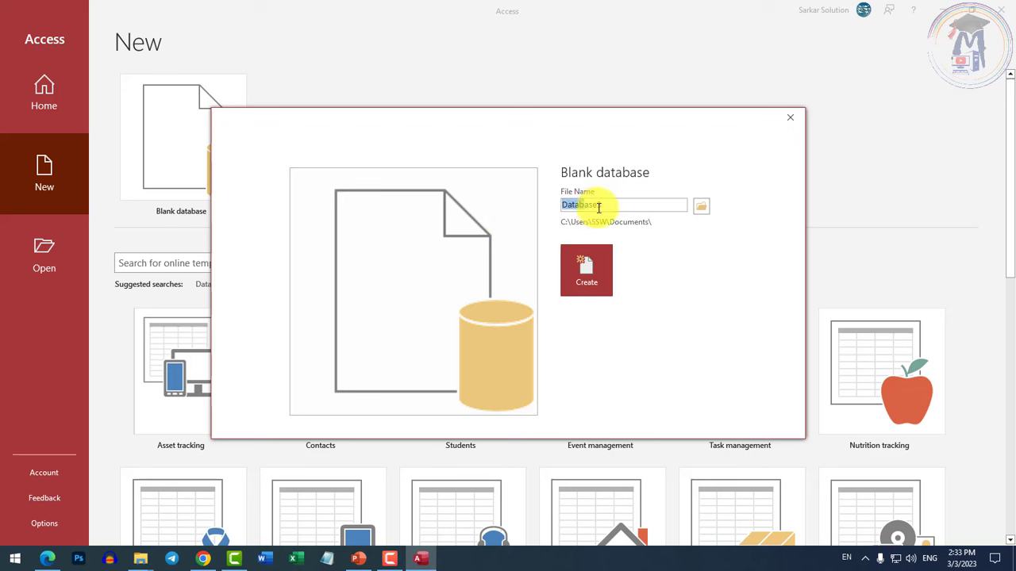
text(prac)
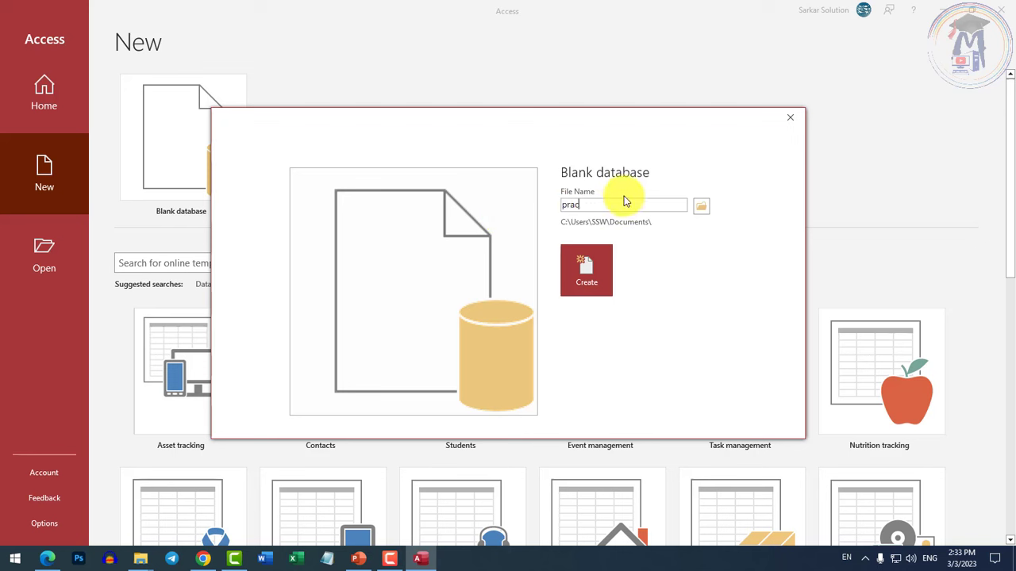
text(tice1)
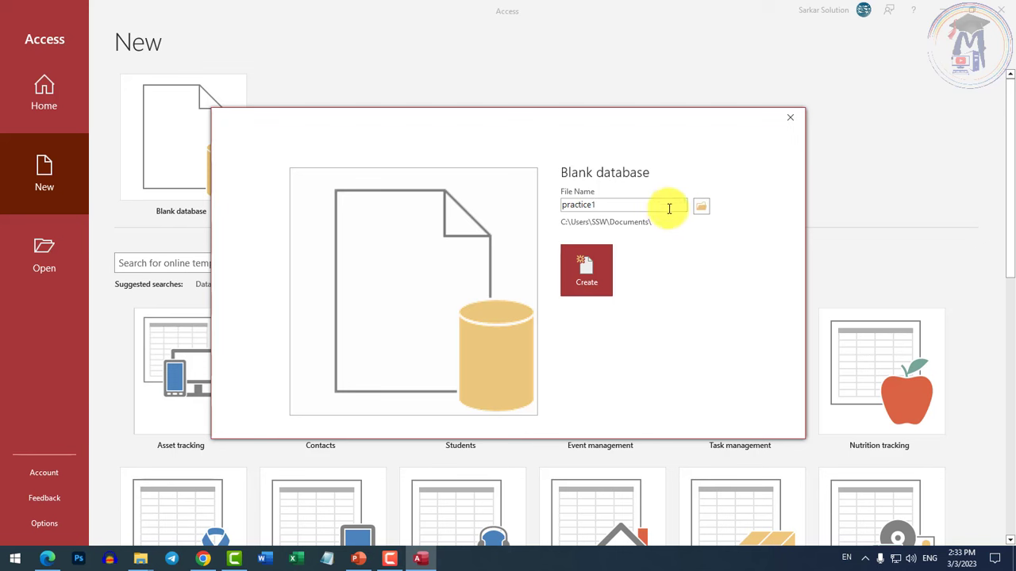
key(BackSpace)
text(db)
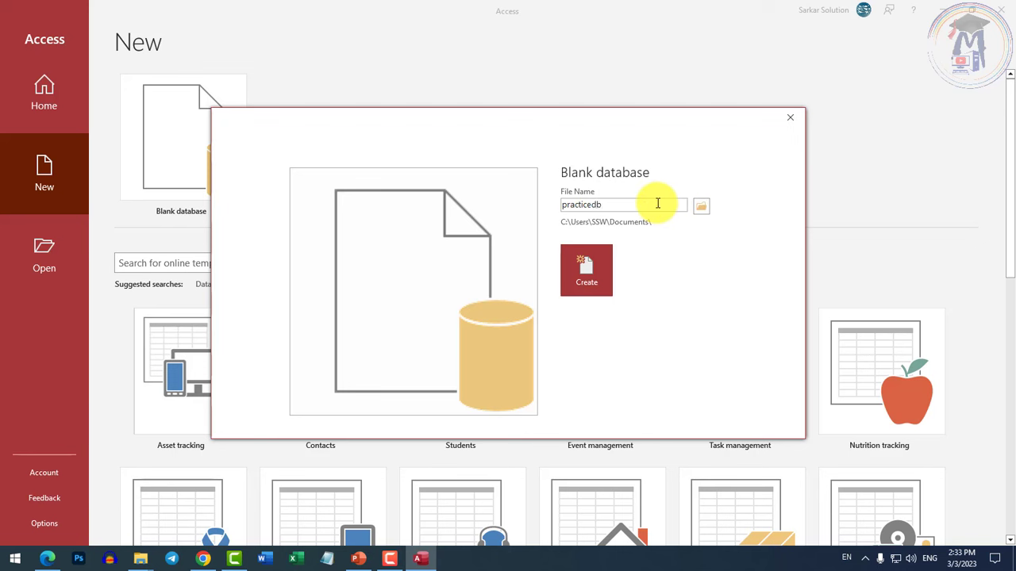
text(3march)
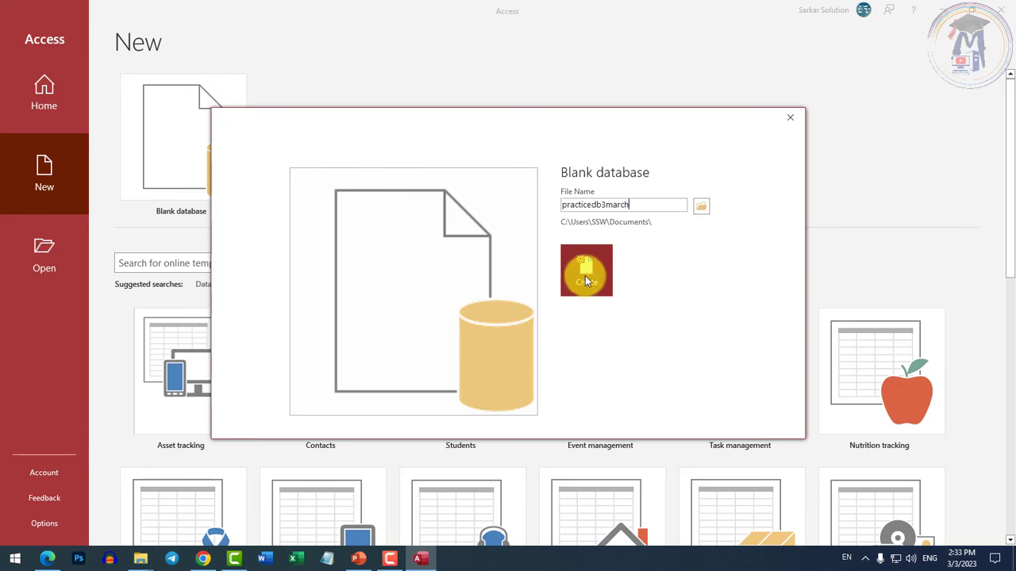
Choose the Practice folder on Local Disk (F:) as the save location and create the database
click(701, 208)
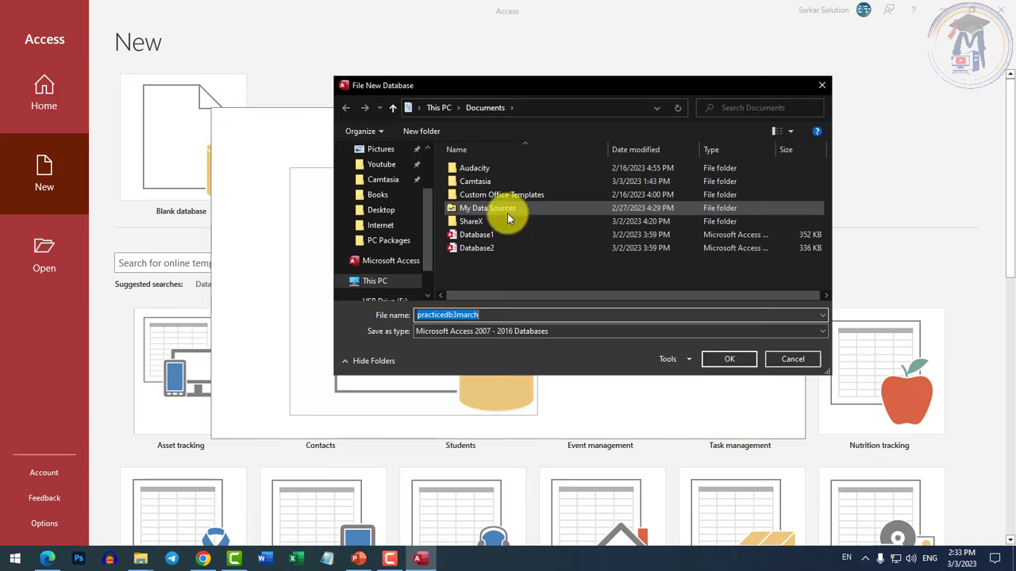
click(375, 281)
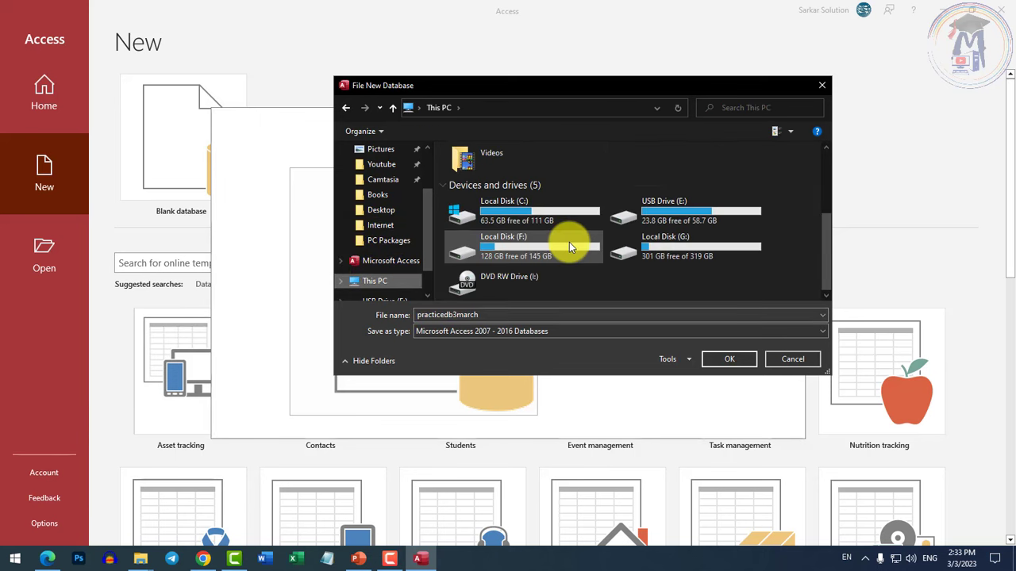
double_click(568, 243)
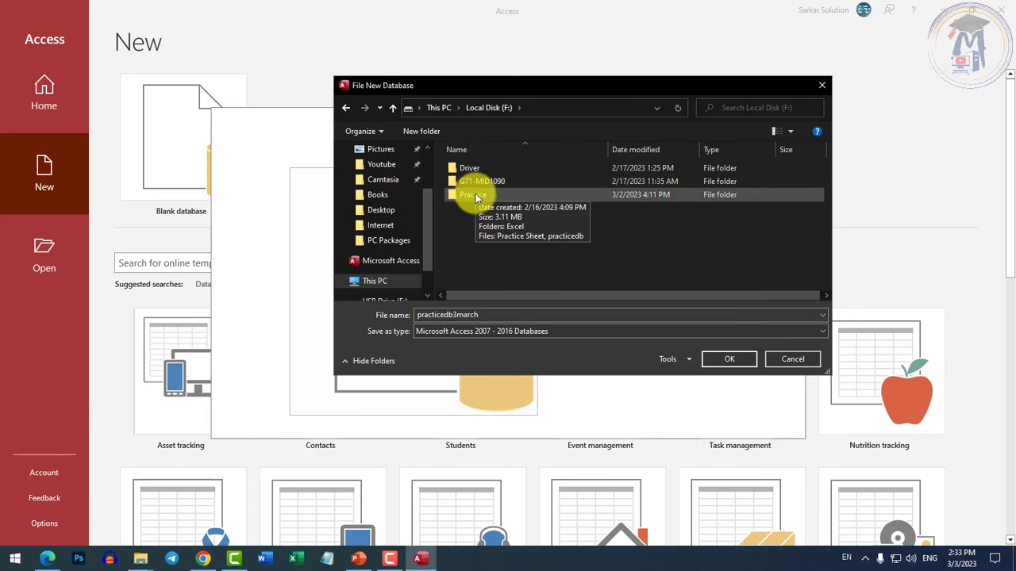
double_click(474, 195)
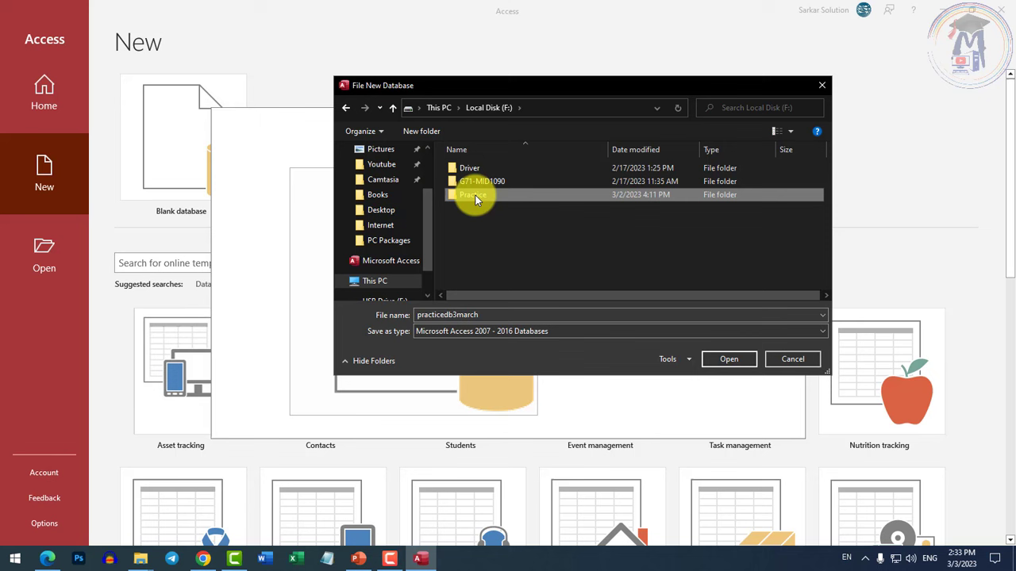
click(714, 361)
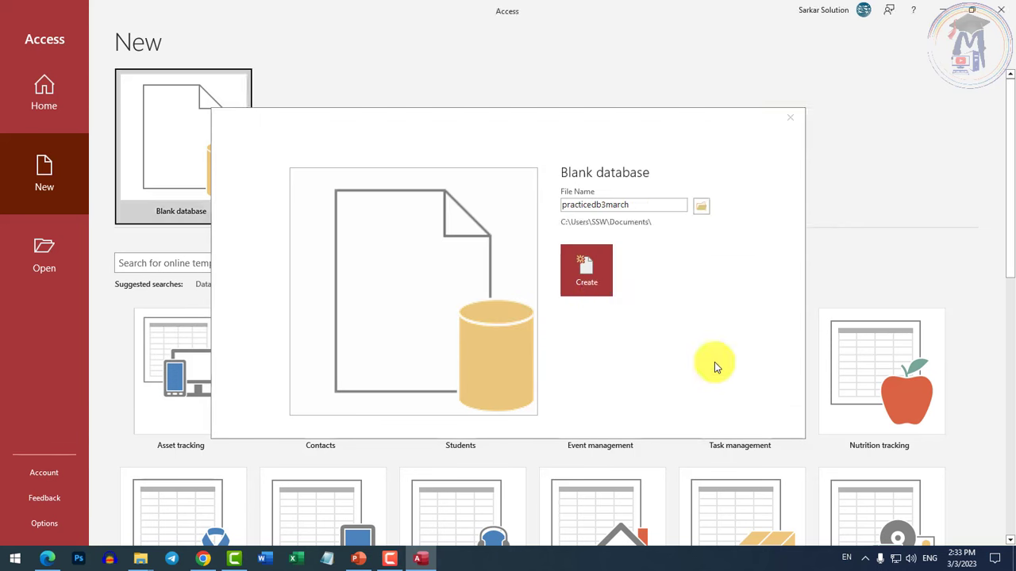
click(632, 204)
click(655, 206)
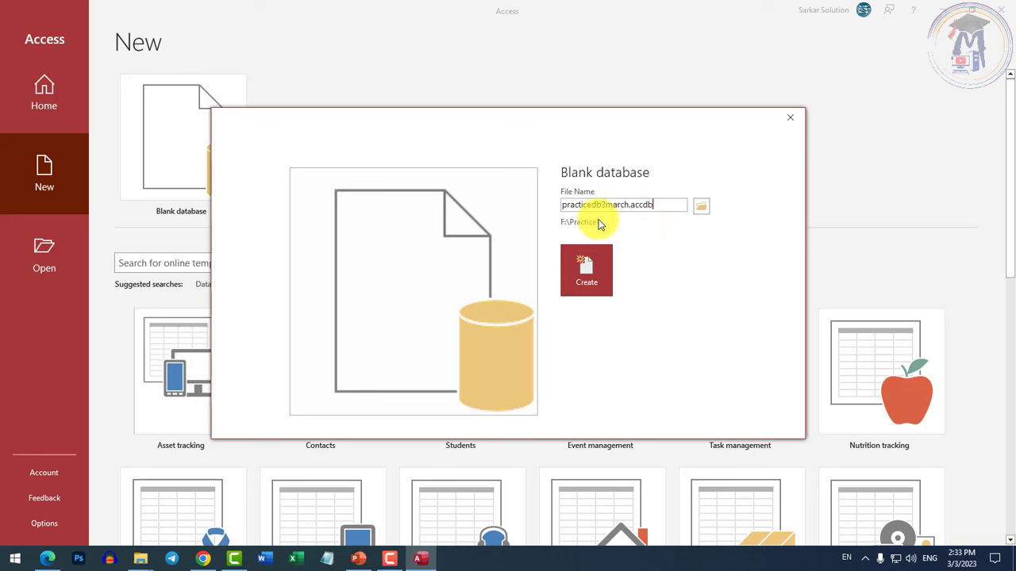
click(588, 273)
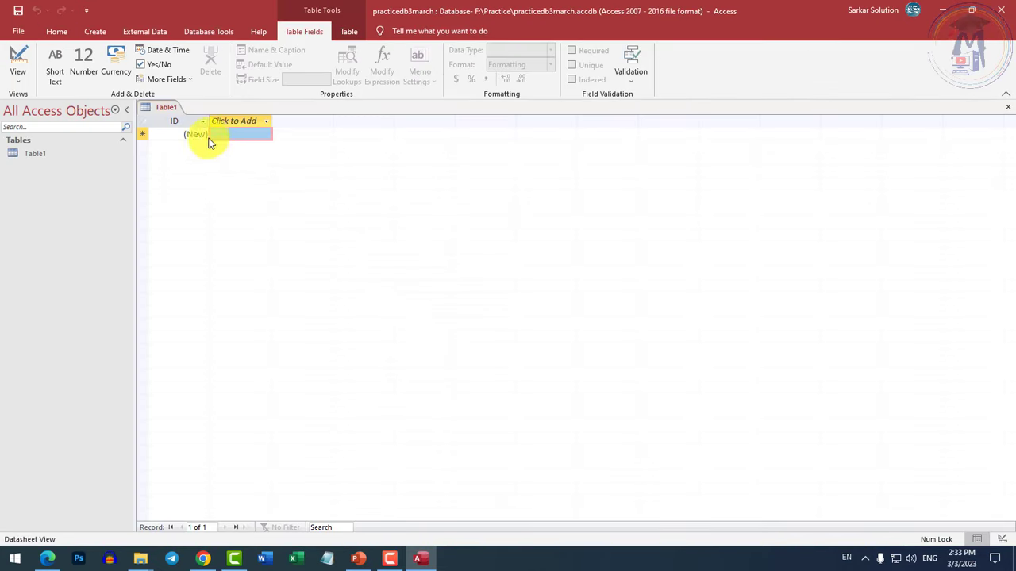
Close the default Table1 datasheet and create a new table in Design view
right_click(159, 107)
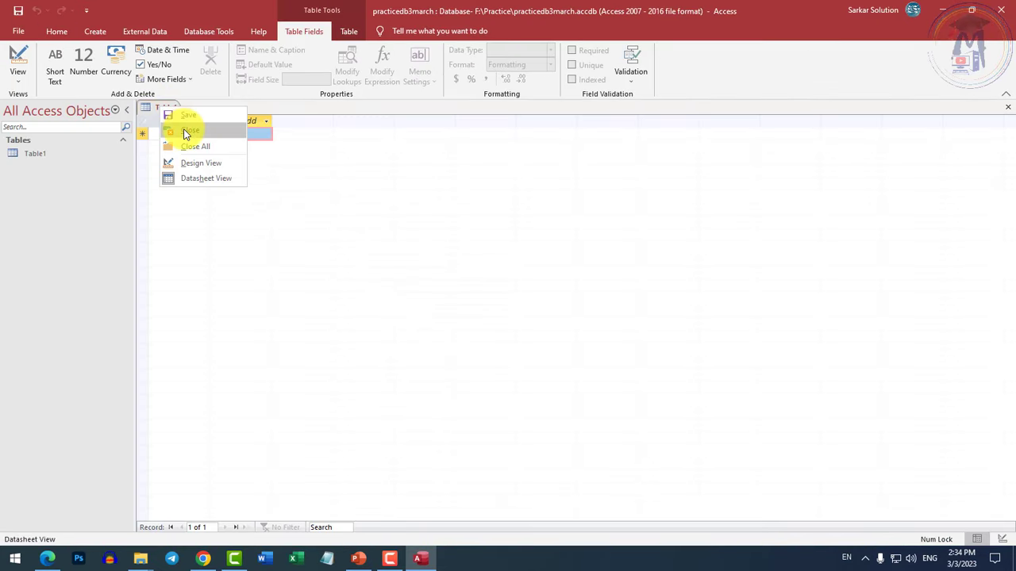
click(187, 131)
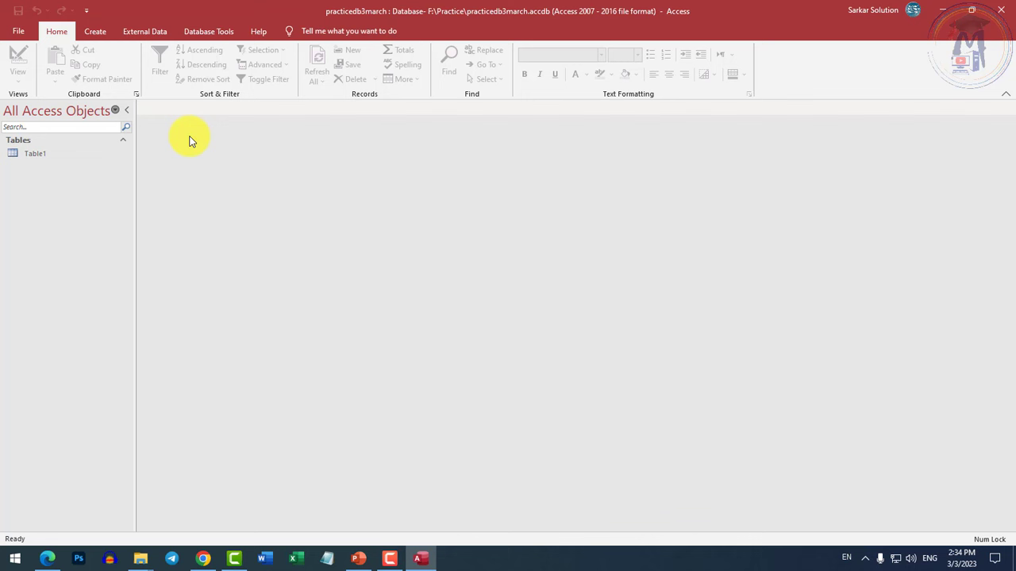
click(94, 31)
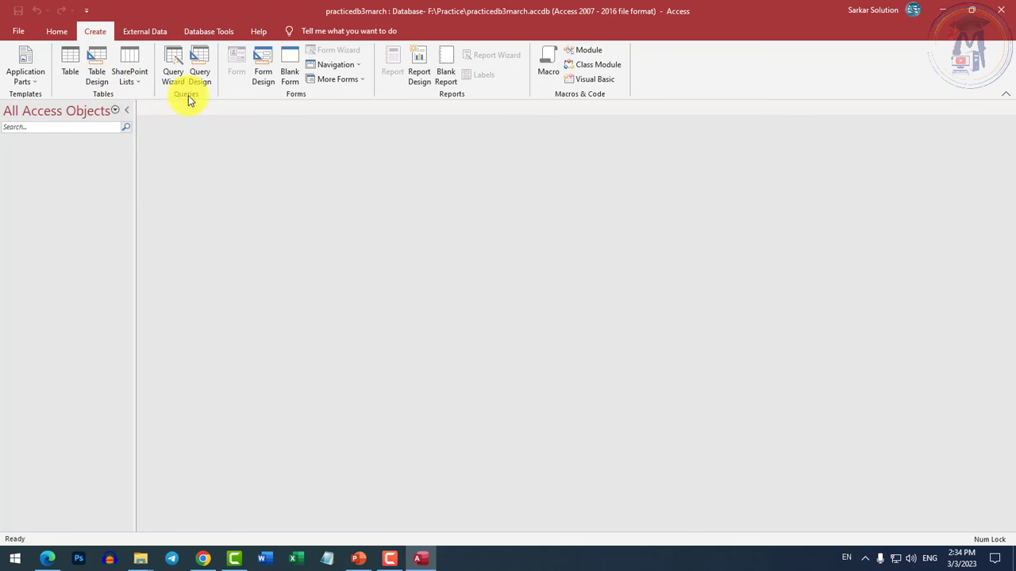
click(101, 80)
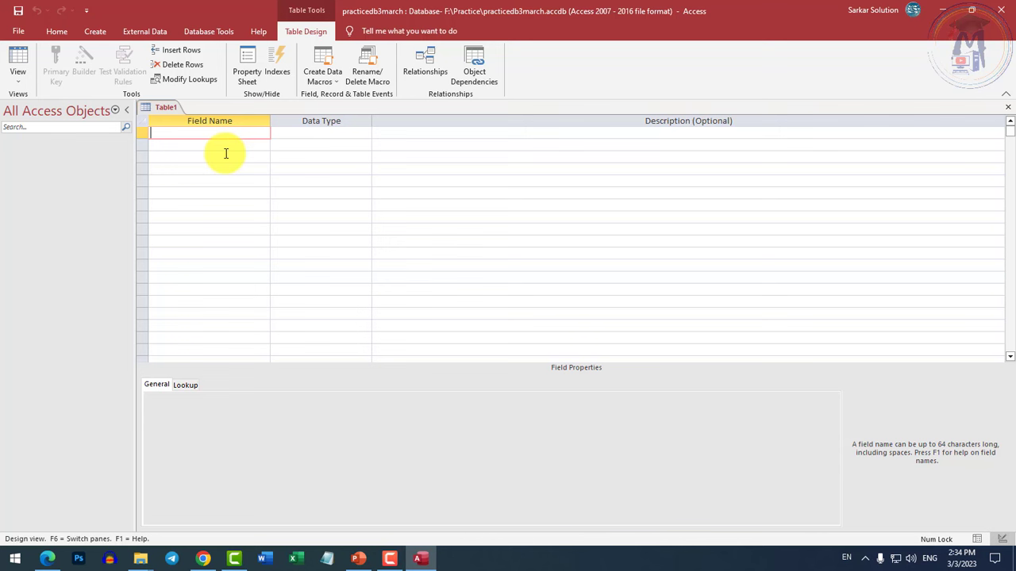
Add a first field named empid with the Short Text data type
text(empid)
key(Left)
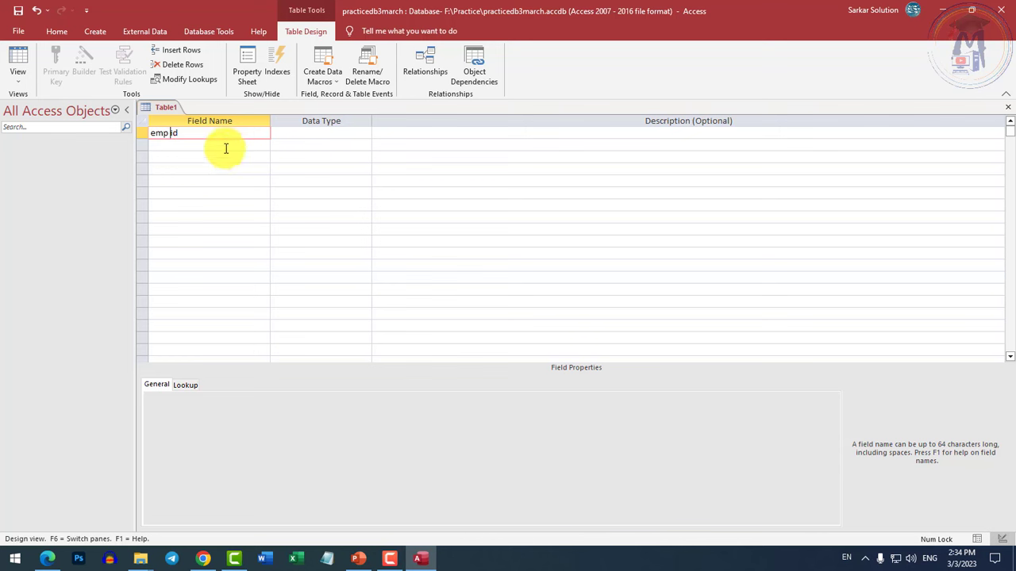
key(BackSpace)
text(_)
key(BackSpace)
key(Tab)
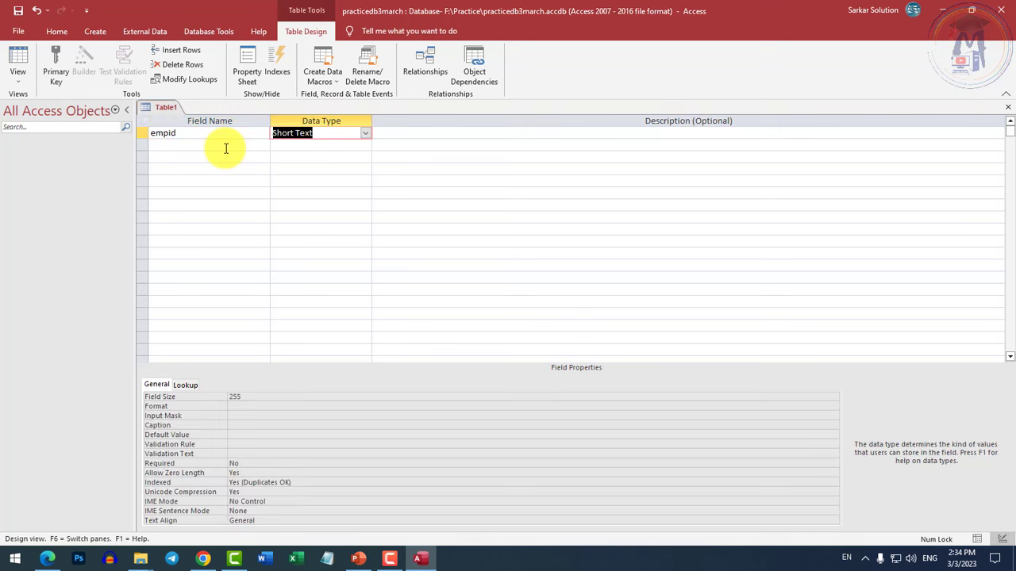
click(367, 133)
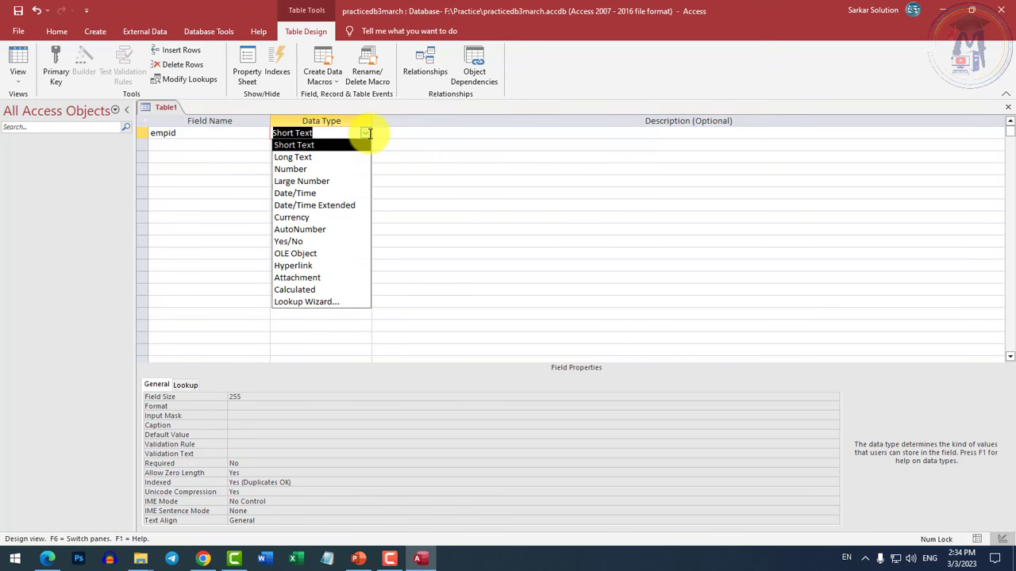
click(293, 146)
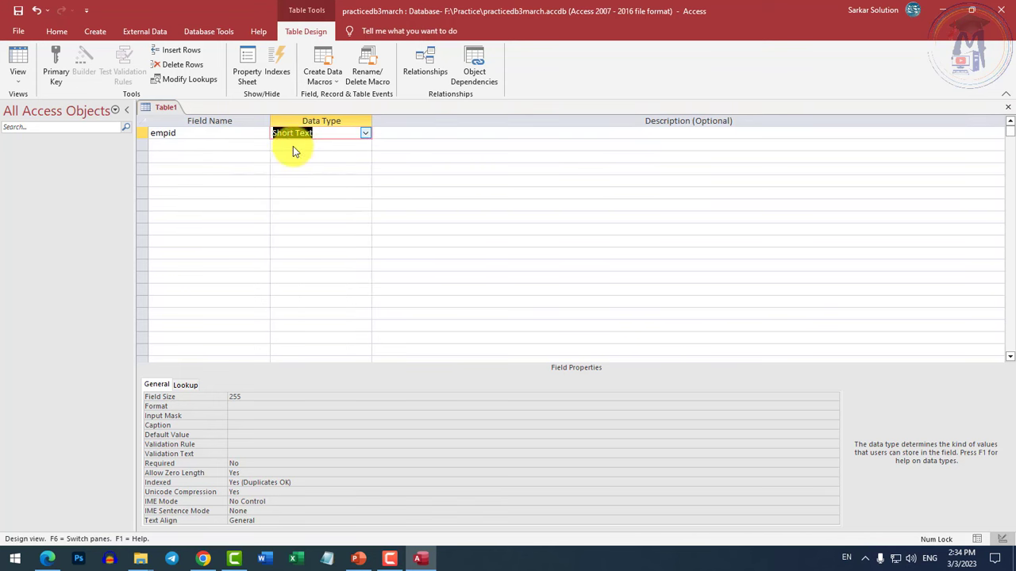
Enter "This is employee id, datatype- shorttext" as the description of the empid field
click(520, 135)
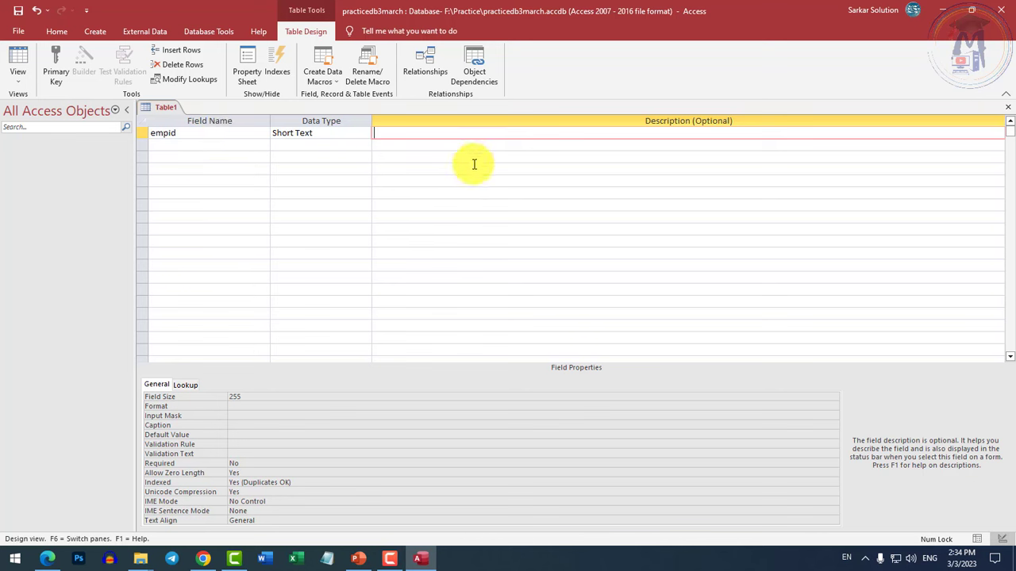
text(This is employee id , datatype- sho)
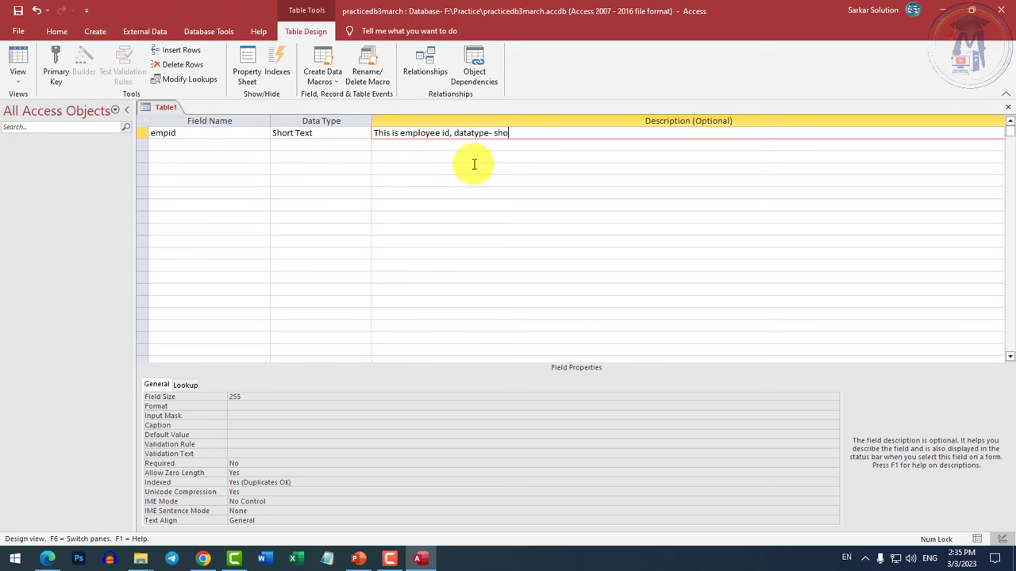
text(rttext)
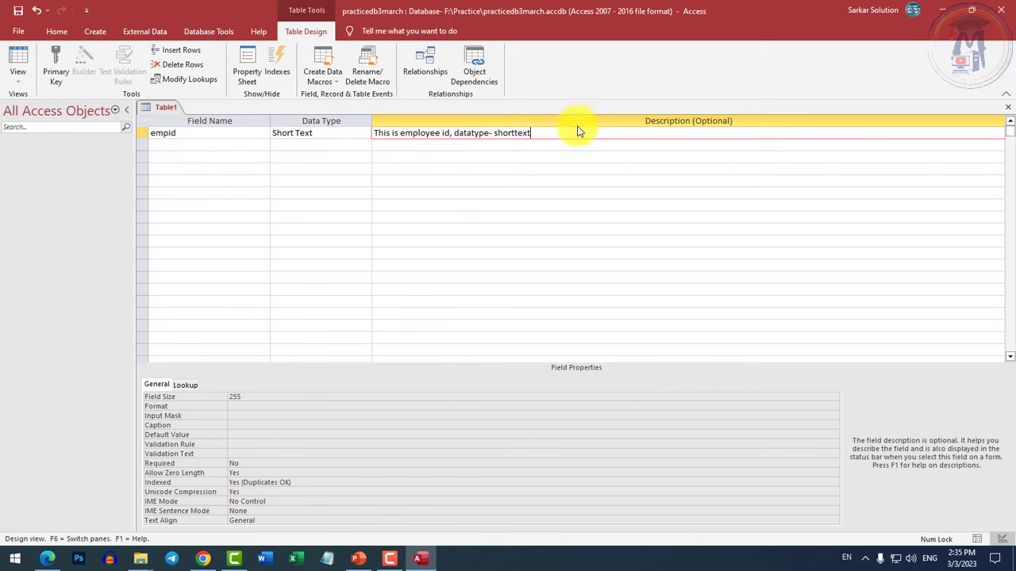
Add a second field named empname with the Short Text data type
click(250, 146)
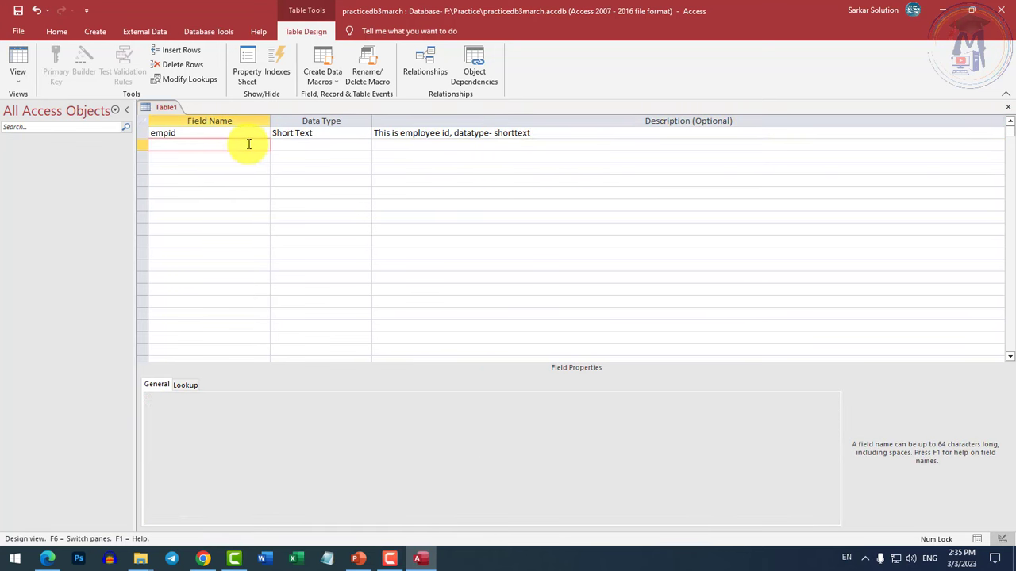
text(empname)
key(Tab)
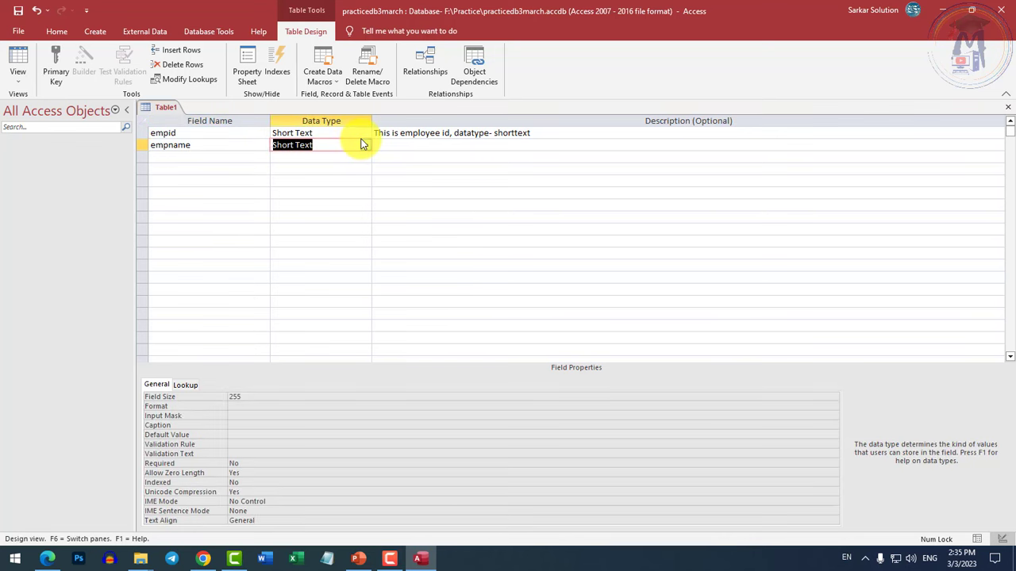
Add a third field named empaddress with the Long Text data type
click(215, 157)
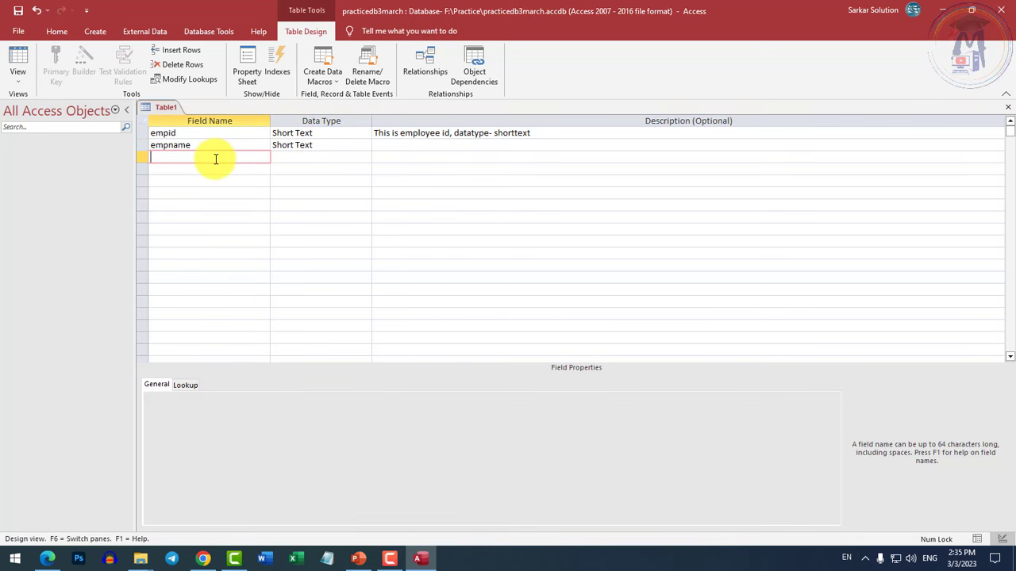
text(empaddress)
key(Tab)
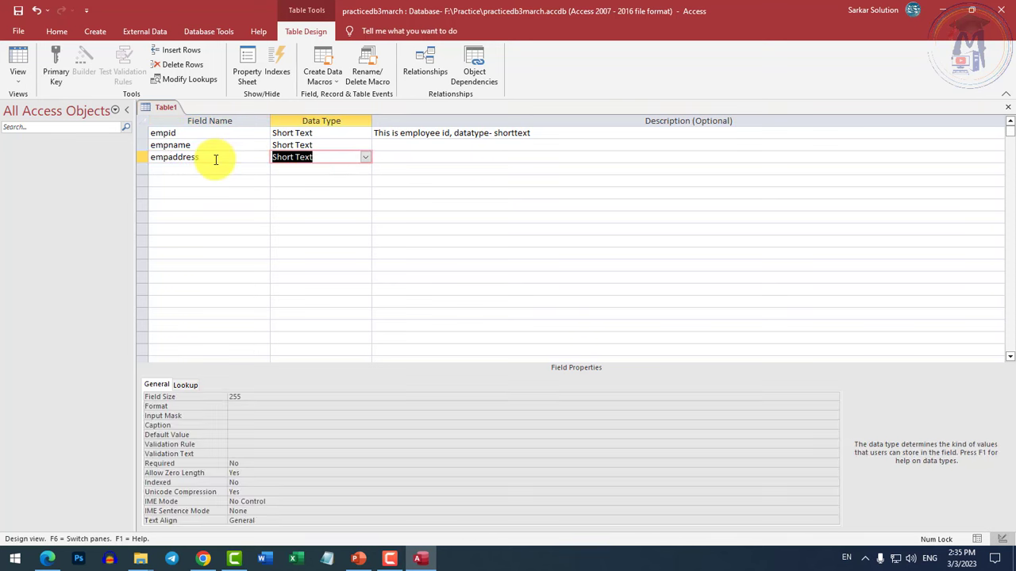
click(365, 157)
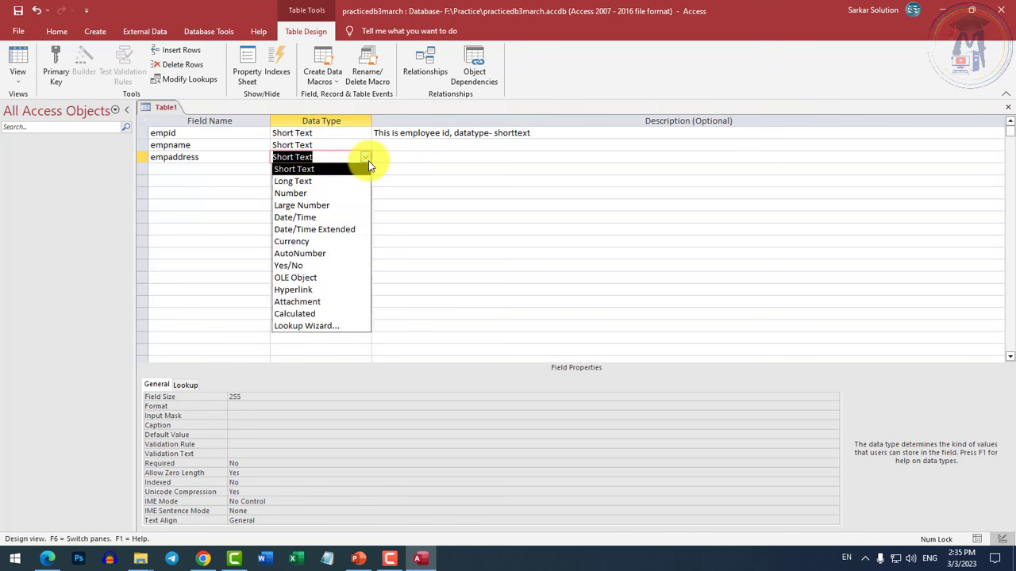
click(308, 182)
Add a fourth field named empmobile with the Short Text data type
click(229, 166)
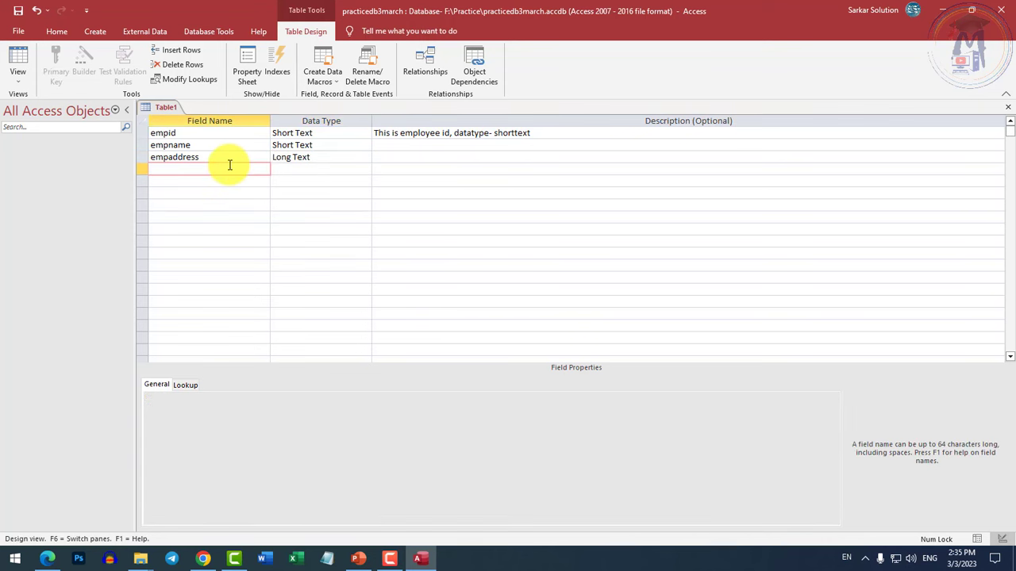
text(empmobile)
key(Tab)
click(366, 170)
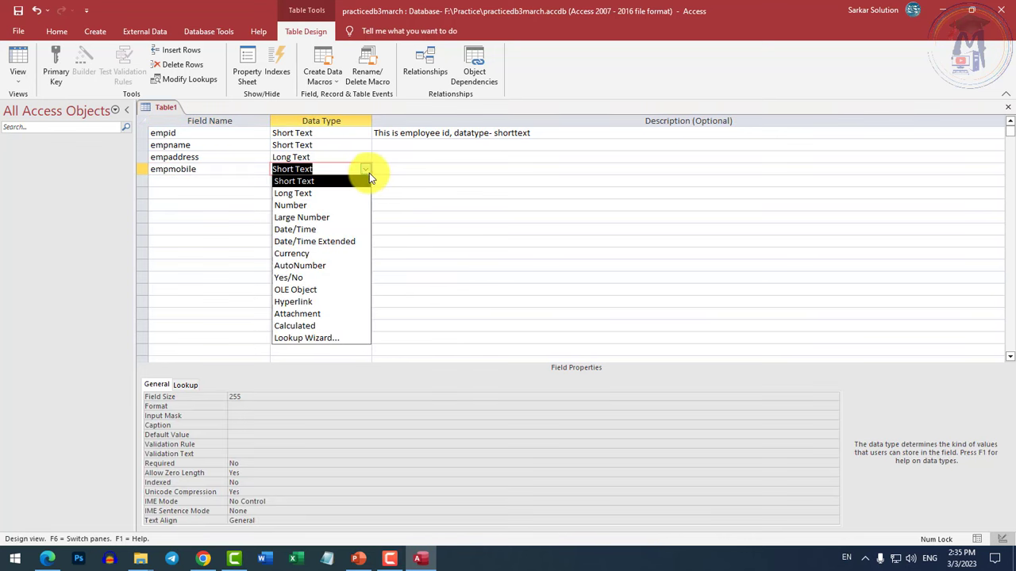
click(293, 181)
Add a fifth field named empsalary with the Number data type
click(242, 183)
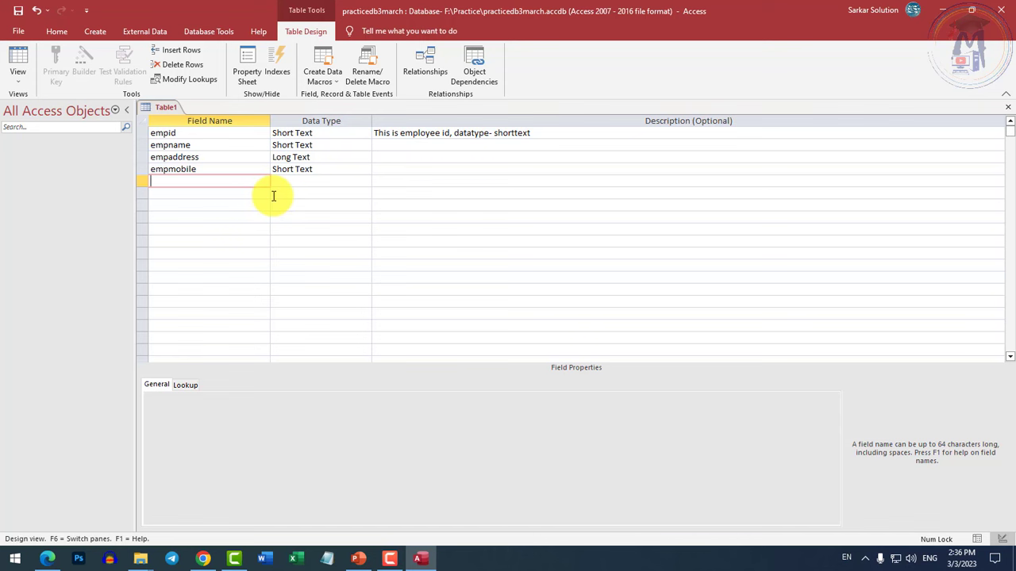
text(empsalary)
key(Tab)
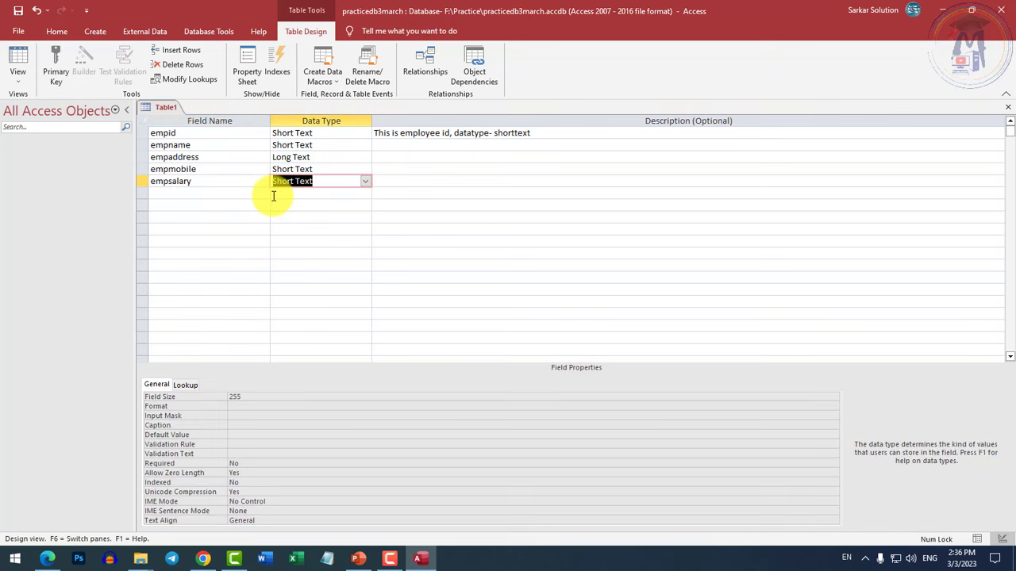
click(366, 182)
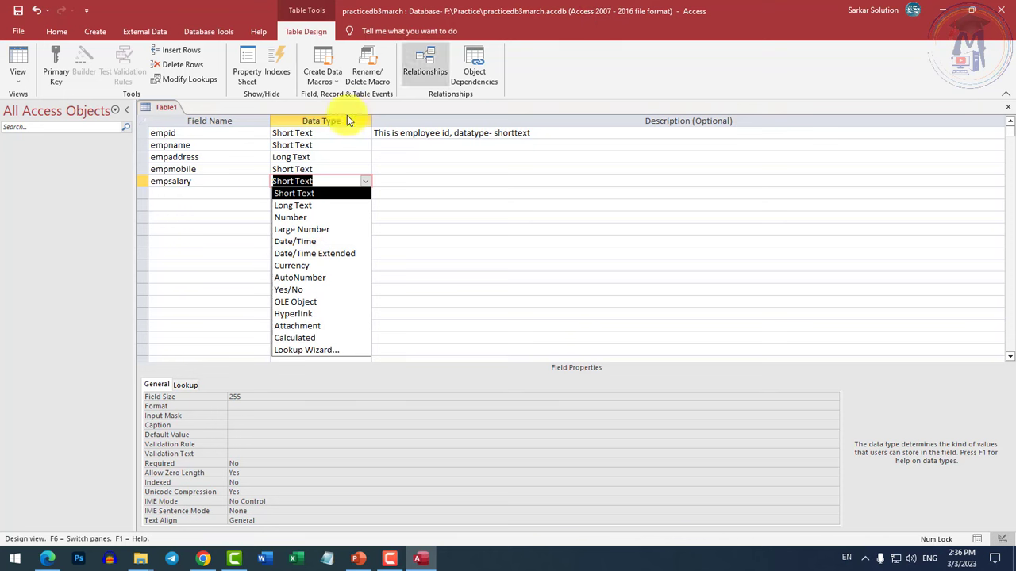
click(290, 217)
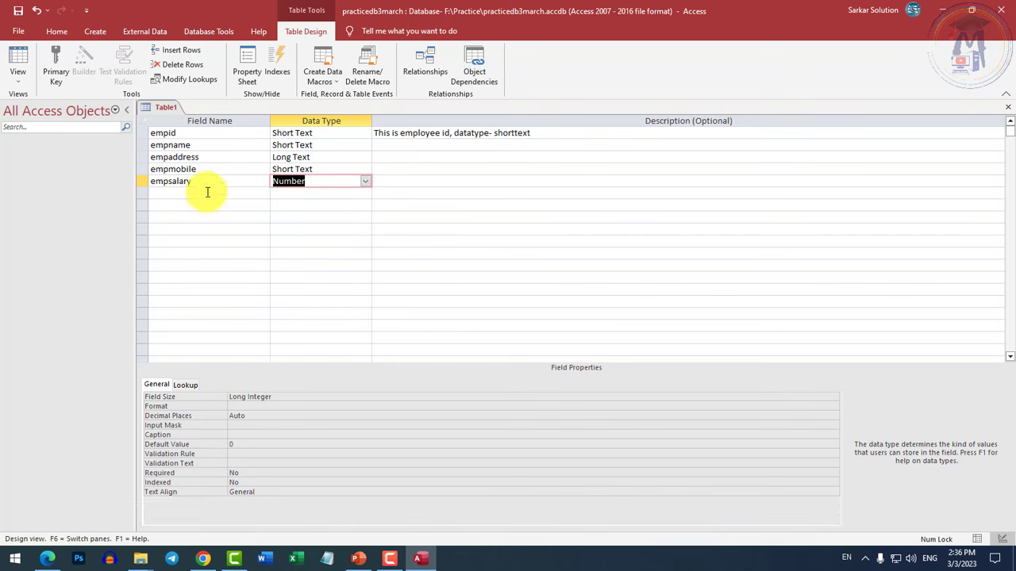
Set the empid field as the table's primary key
click(205, 192)
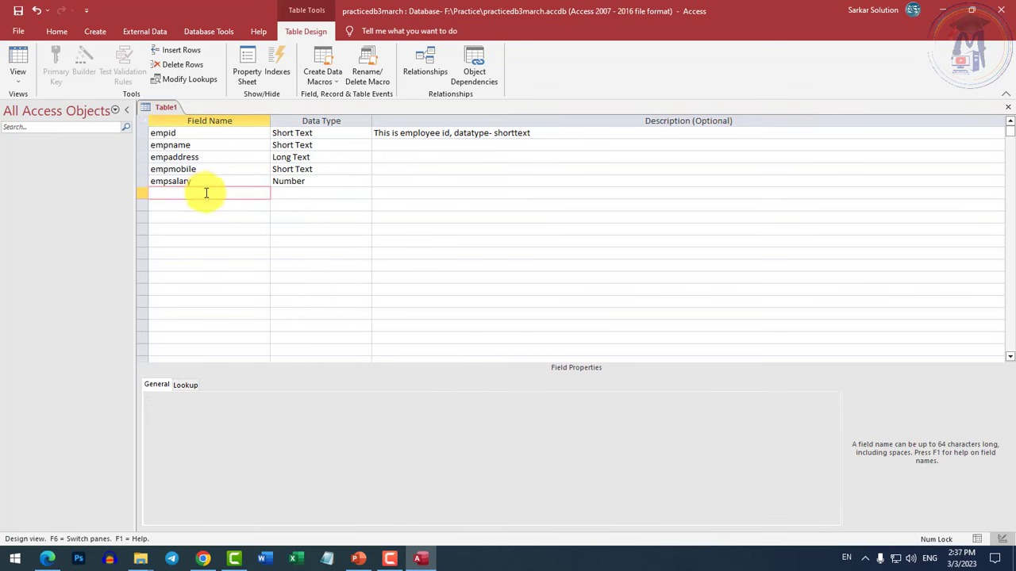
right_click(142, 133)
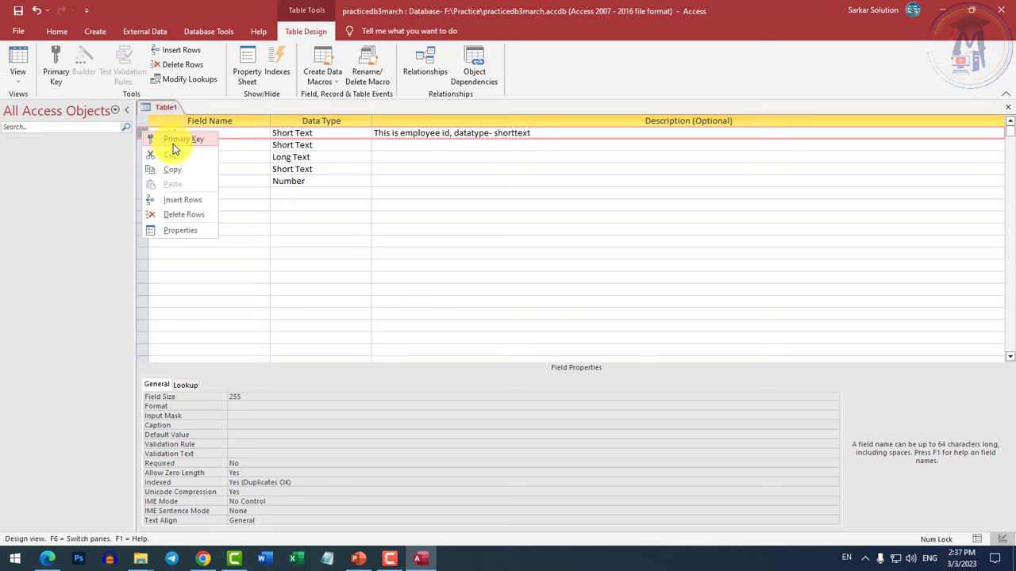
click(174, 149)
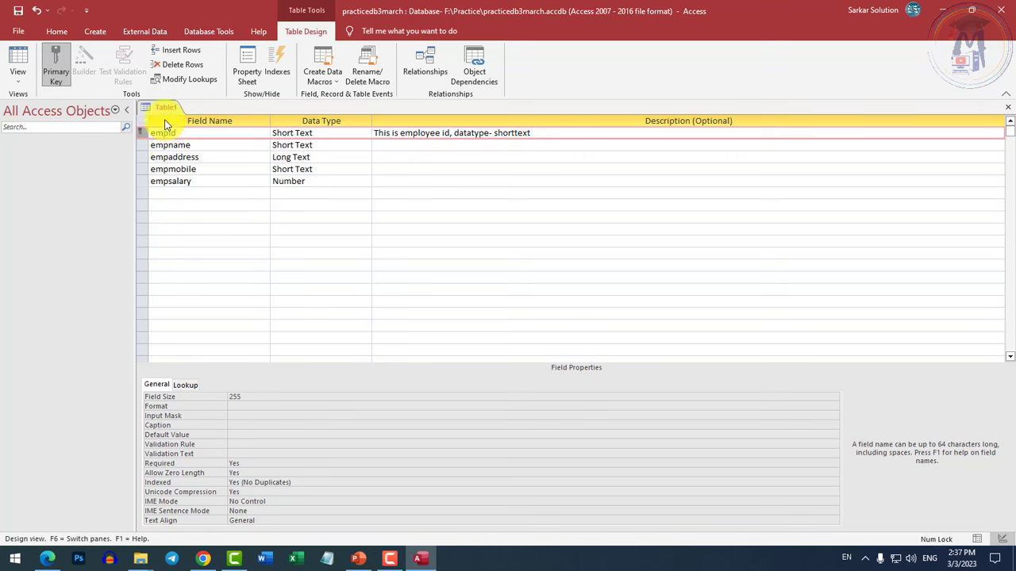
Save the table under the name employee
right_click(175, 108)
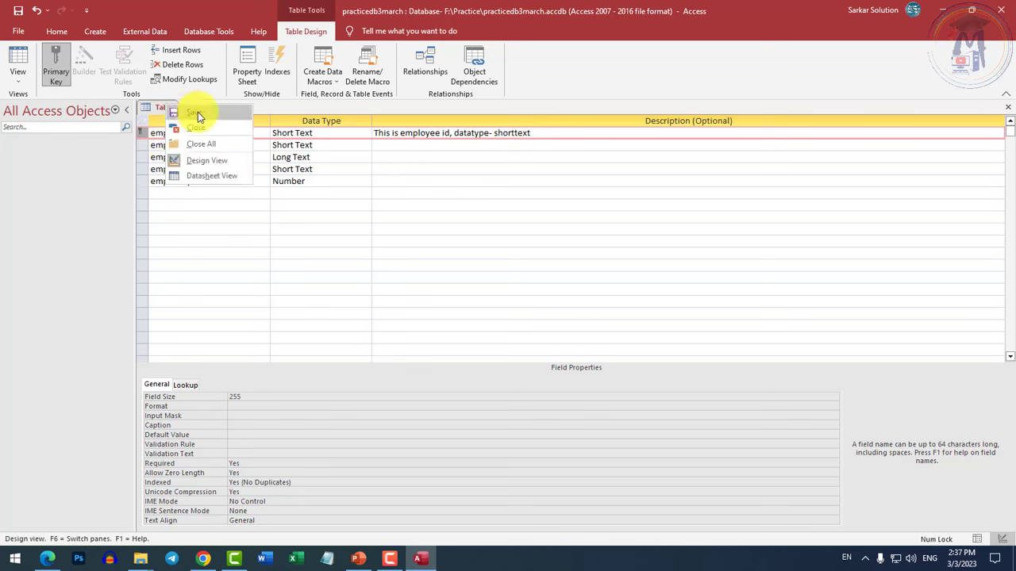
click(197, 112)
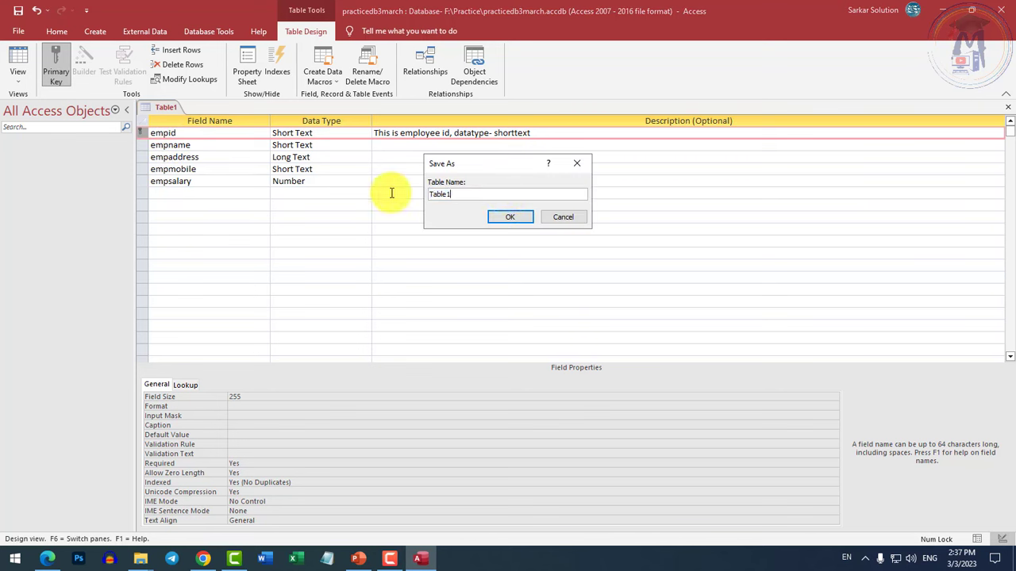
text(emply)
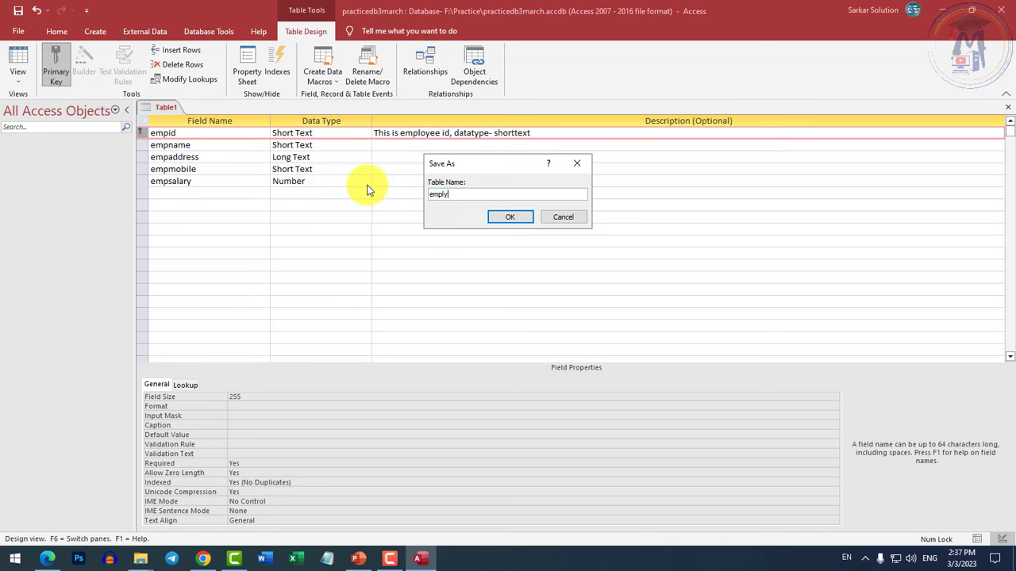
key(BackSpace)
text(oyee)
click(510, 219)
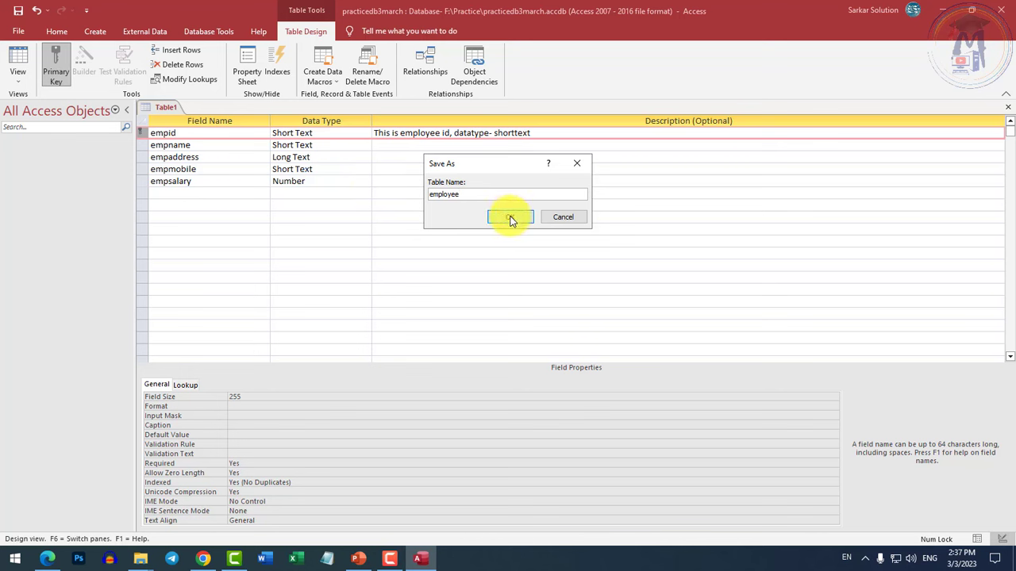
Close the employee table's design and open the table in Datasheet view
right_click(170, 107)
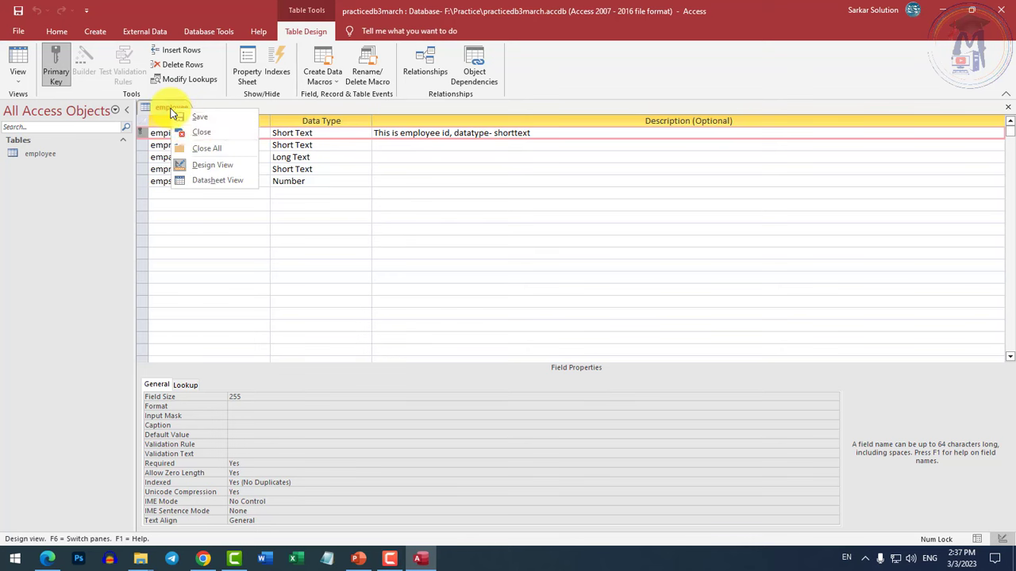
click(199, 129)
click(42, 154)
double_click(42, 154)
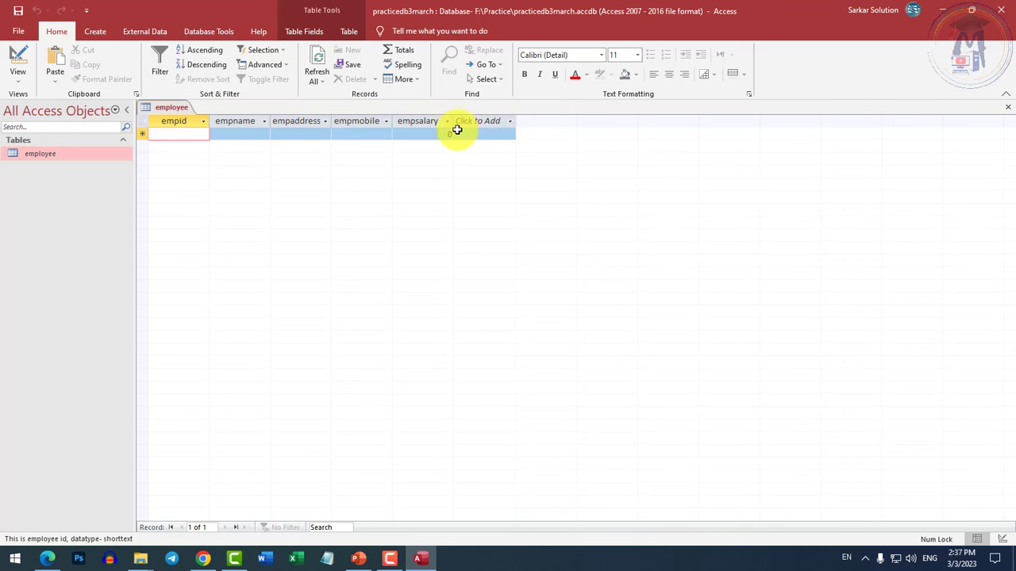
Examine the empid, empname, empaddress, empmobile and empsalary columns in the datasheet's blank record row
click(420, 133)
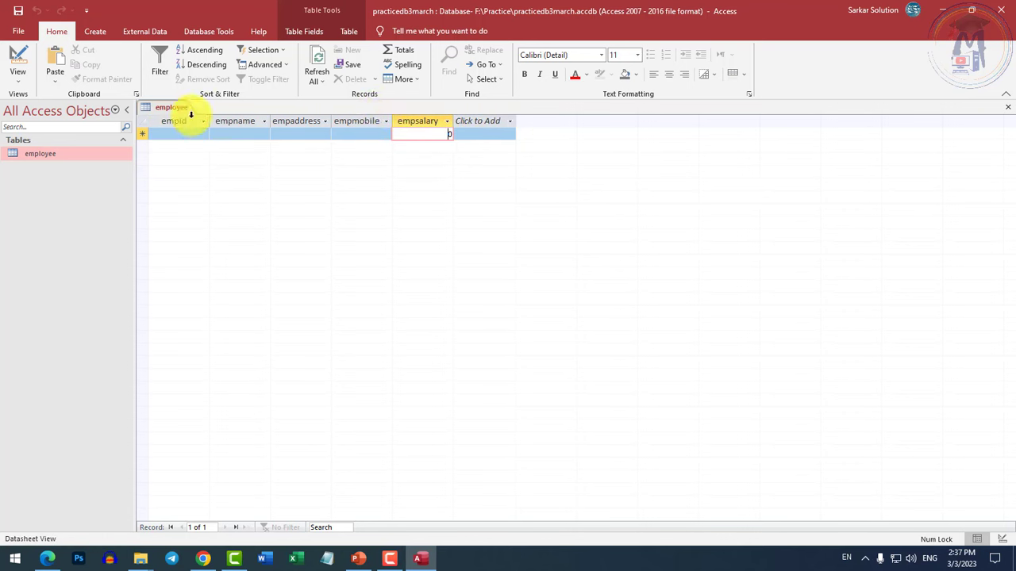
right_click(164, 113)
click(238, 134)
click(199, 134)
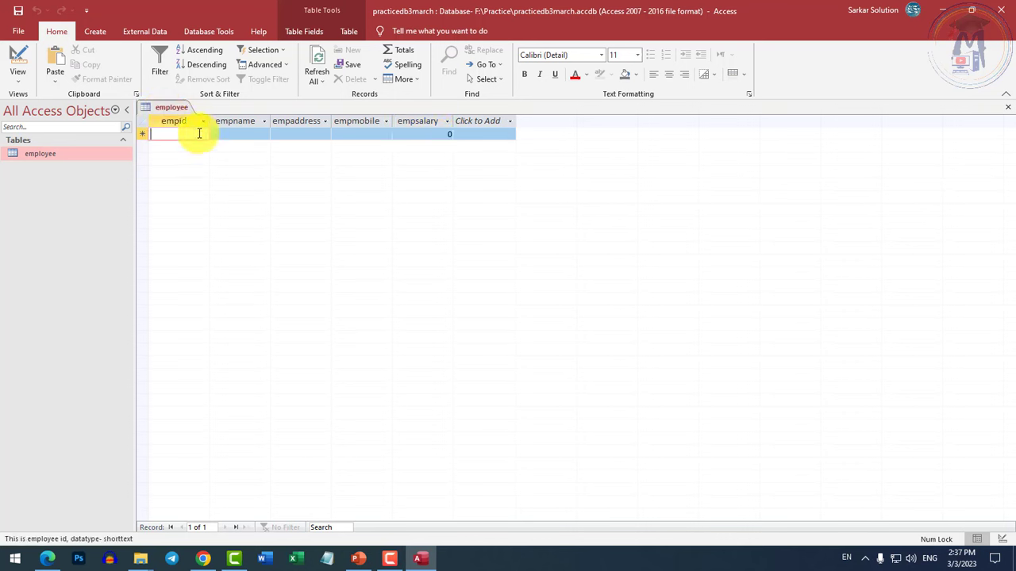
click(233, 135)
click(305, 133)
click(373, 132)
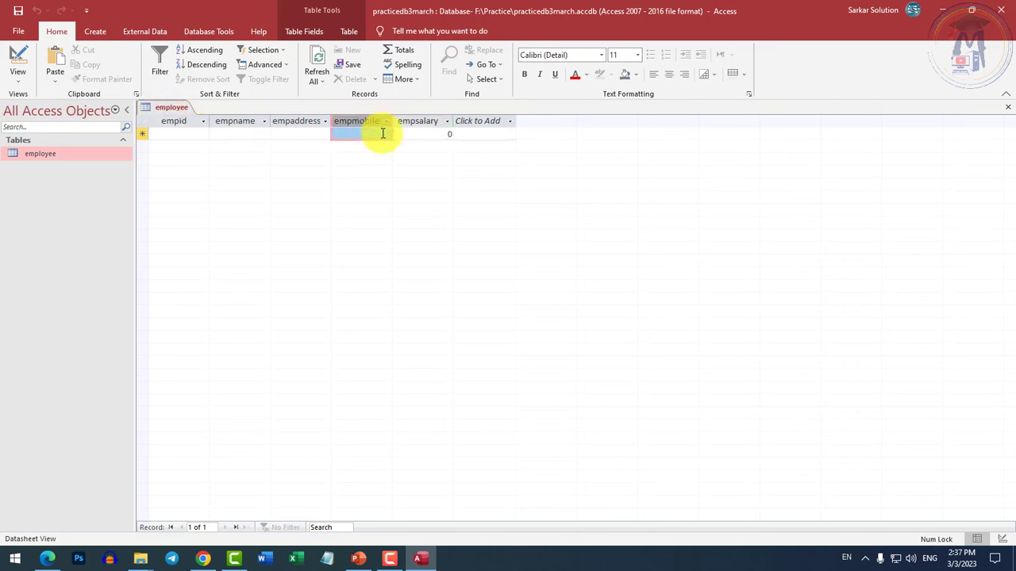
click(316, 135)
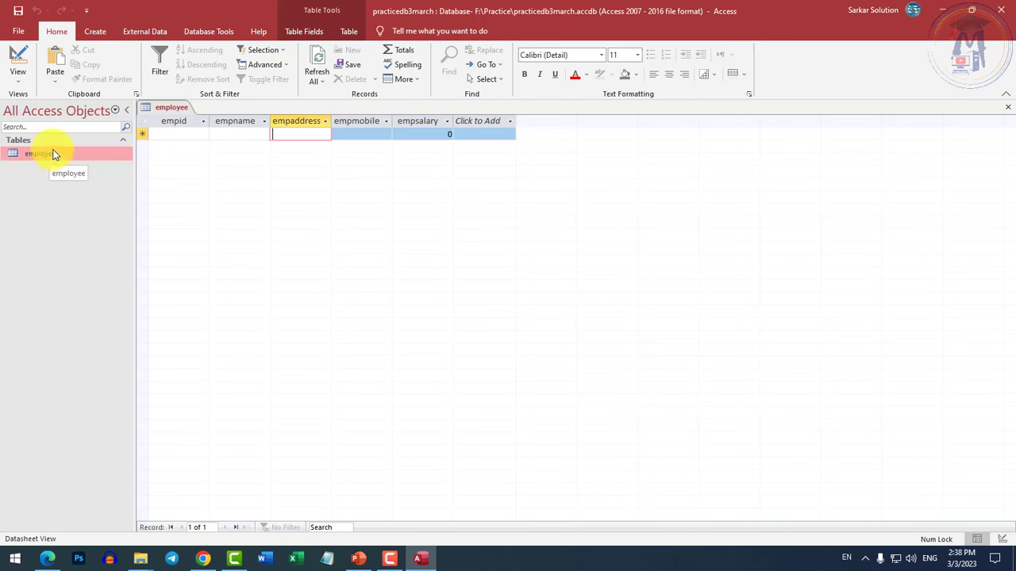
Close the employee datasheet and reopen it from the list of database objects
right_click(173, 108)
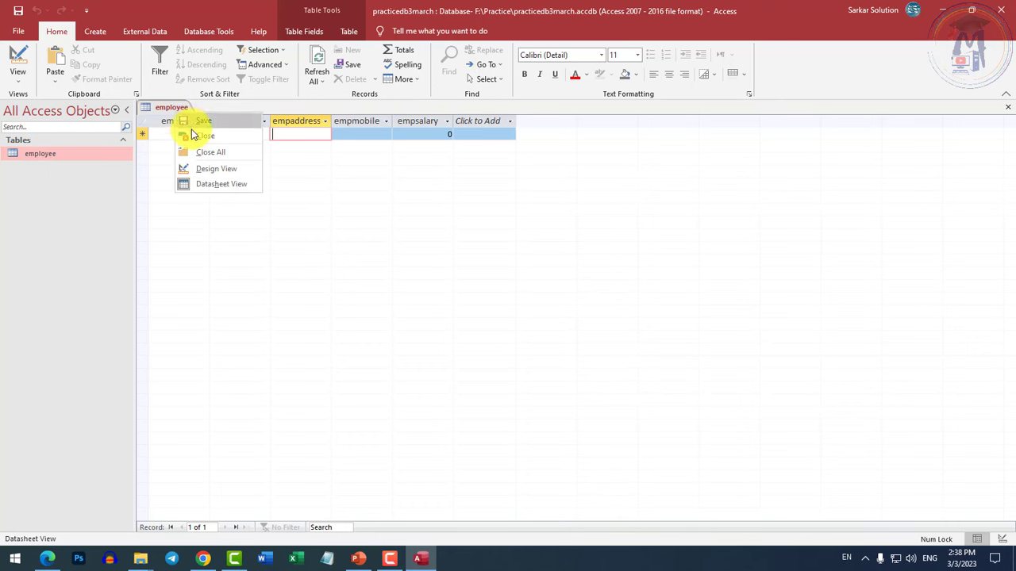
click(198, 137)
double_click(47, 155)
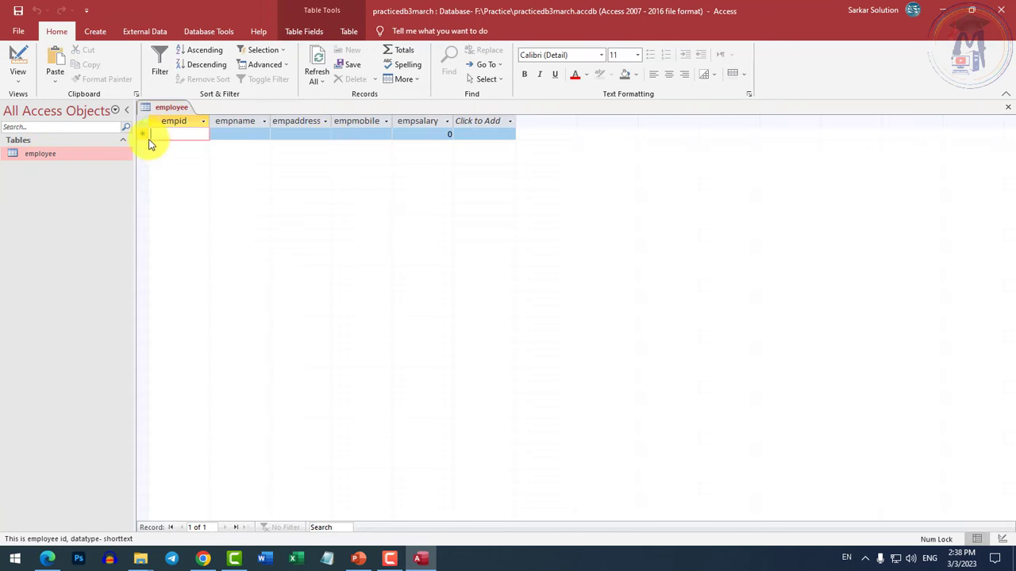
Close the employee datasheet and open the table in Design view
right_click(181, 109)
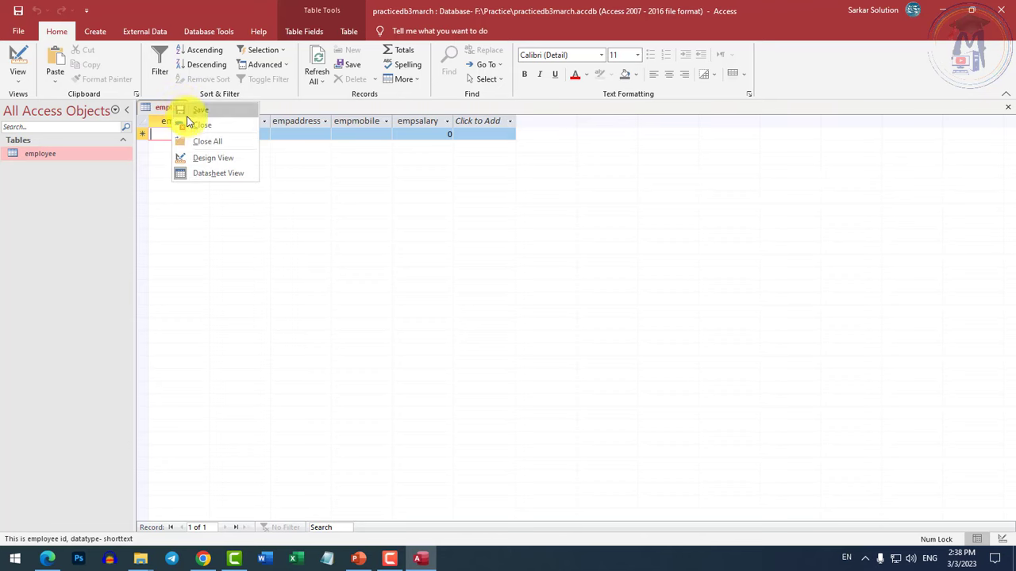
click(198, 137)
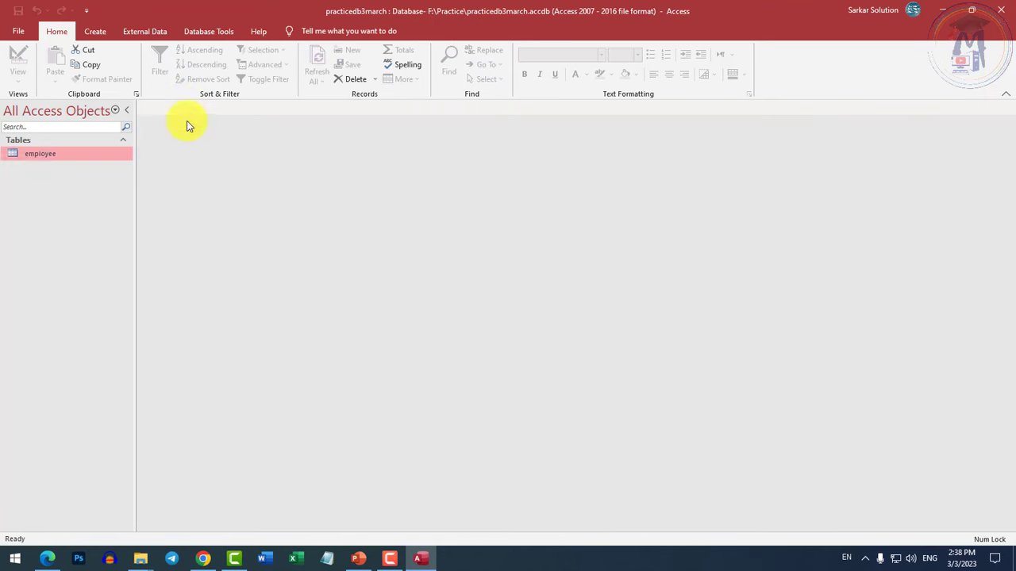
right_click(44, 159)
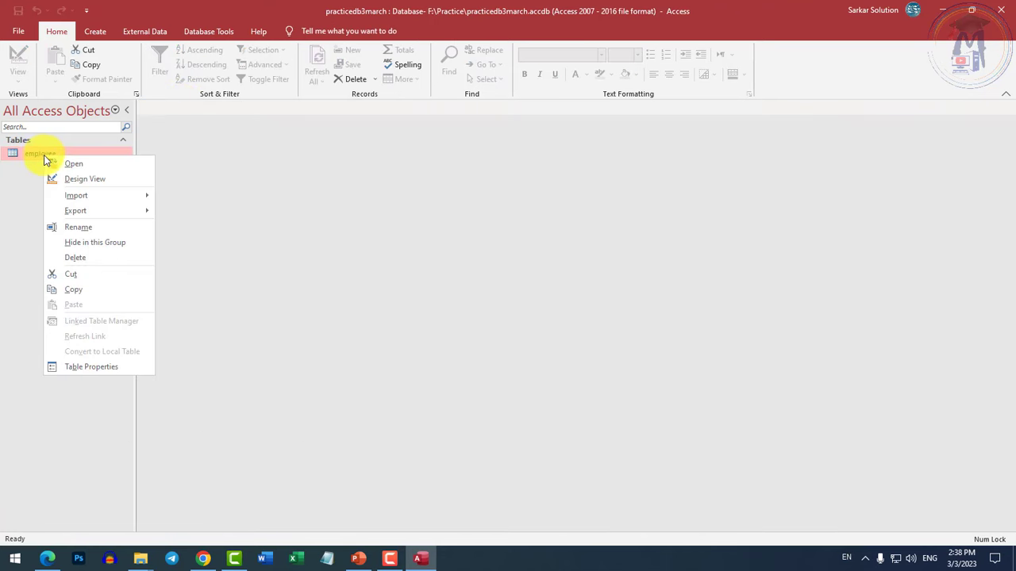
click(86, 179)
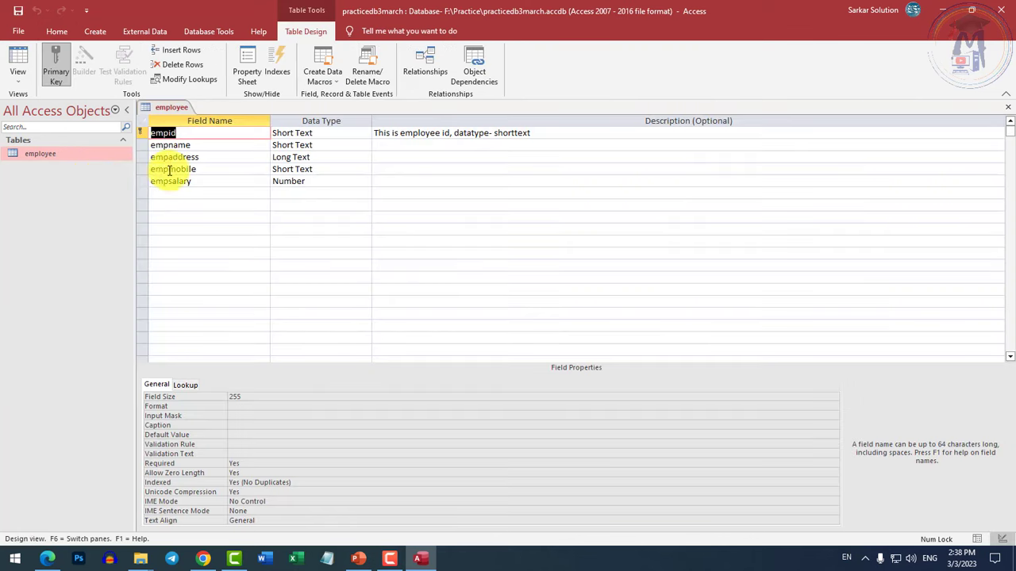
click(193, 169)
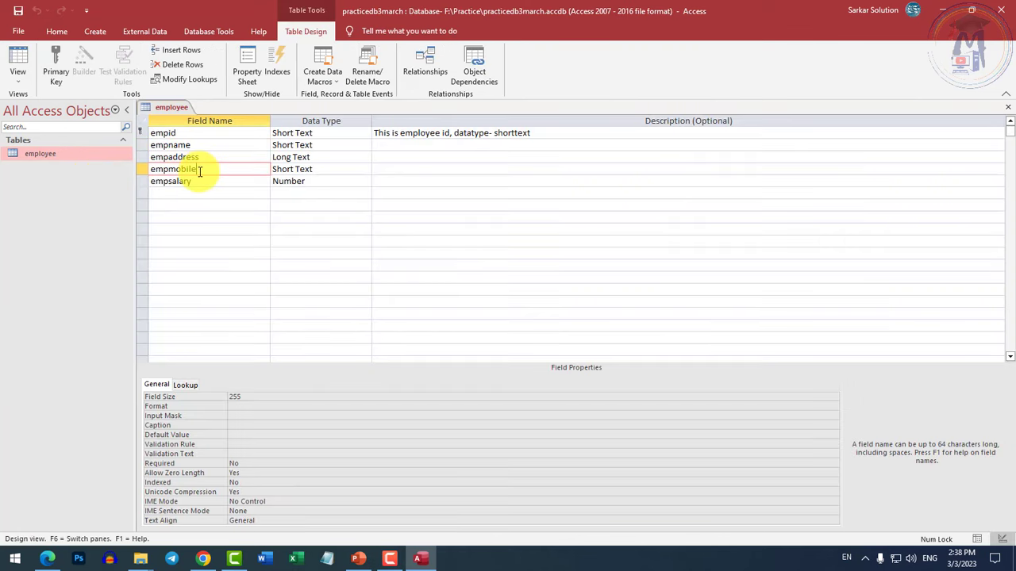
right_click(142, 181)
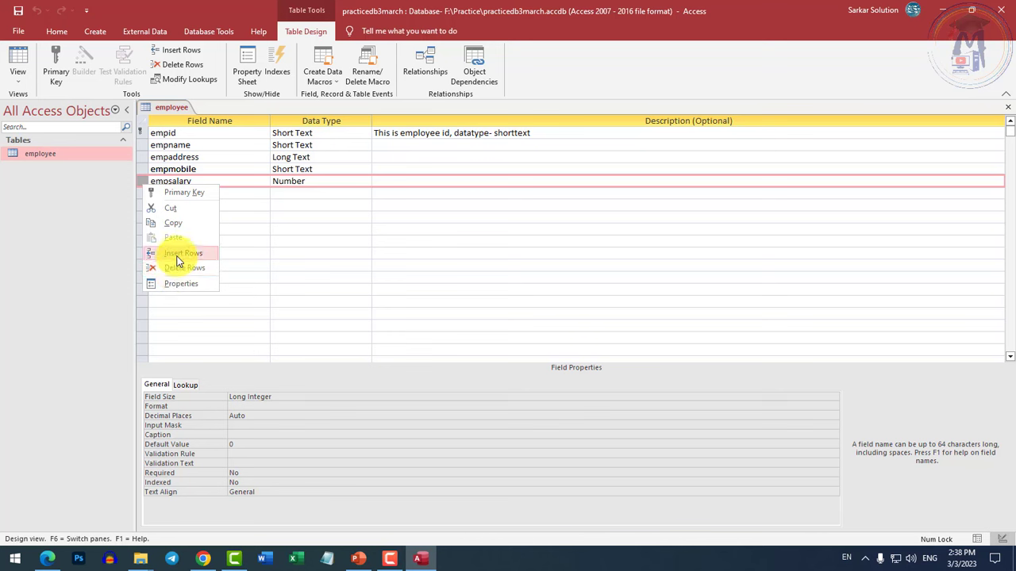
click(403, 229)
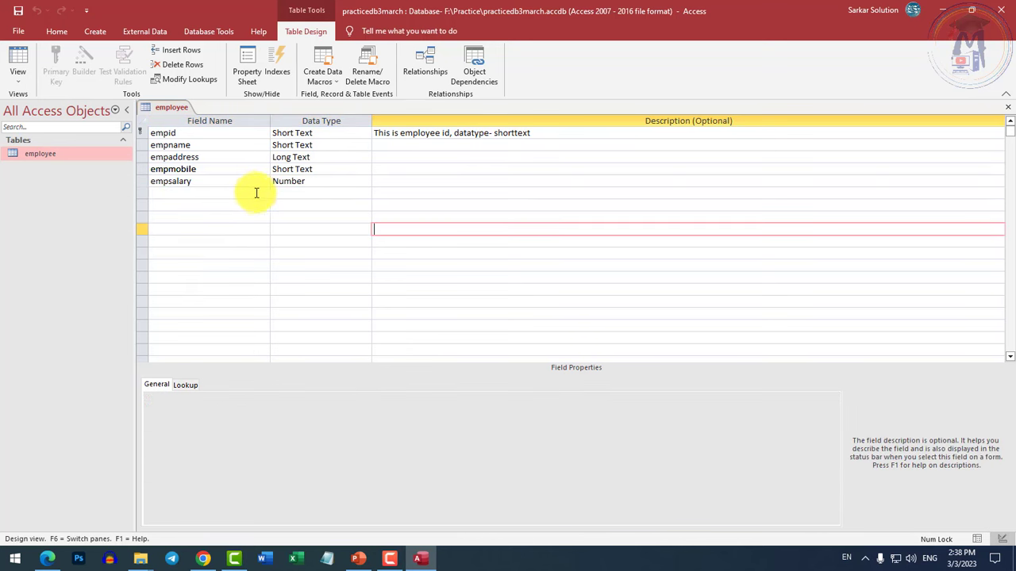
click(246, 193)
click(230, 196)
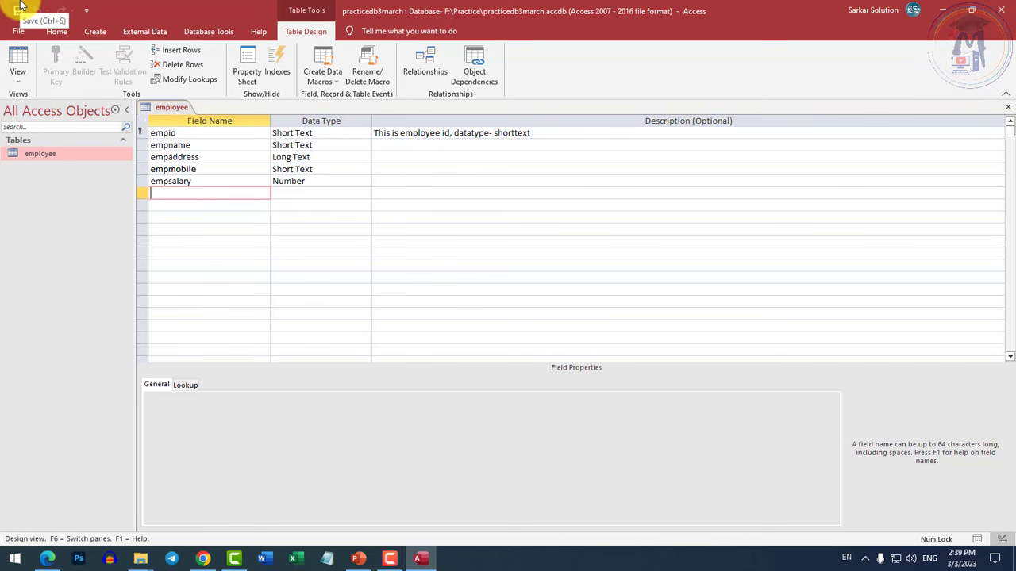
click(210, 182)
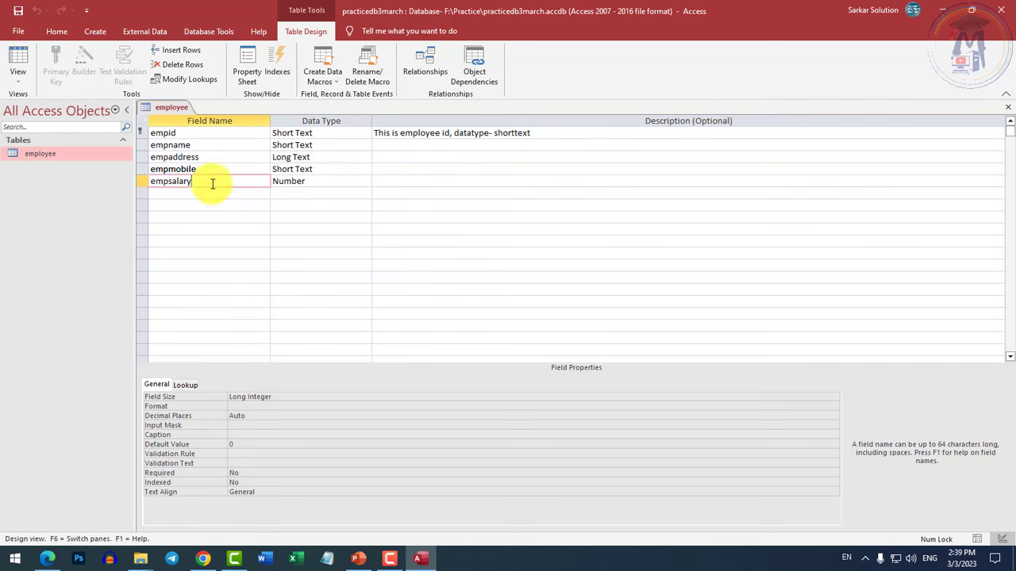
right_click(141, 182)
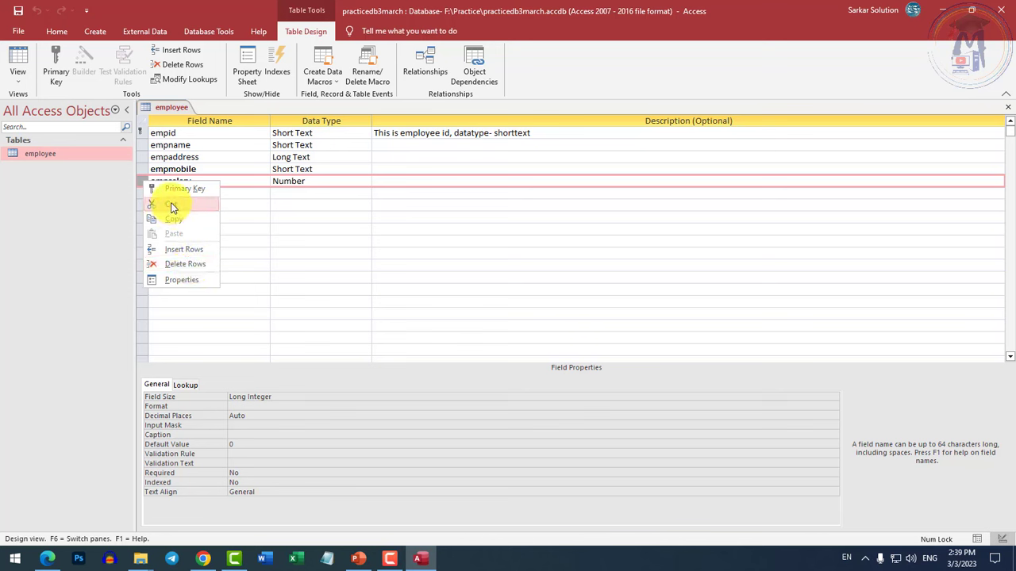
click(167, 167)
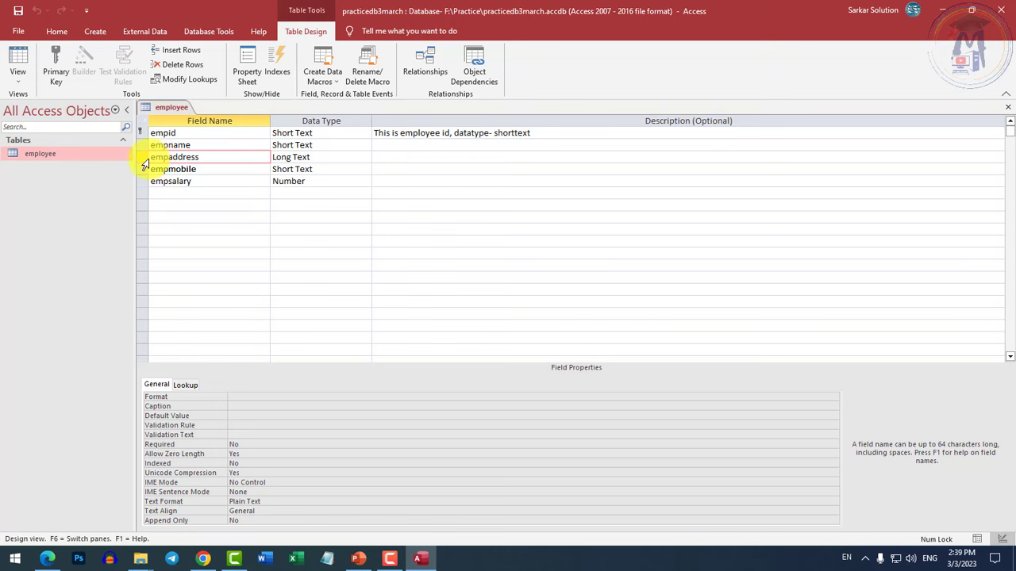
Move the empaddress field below empsalary by cutting its row and pasting it into the first empty row
click(142, 157)
right_click(141, 157)
click(172, 183)
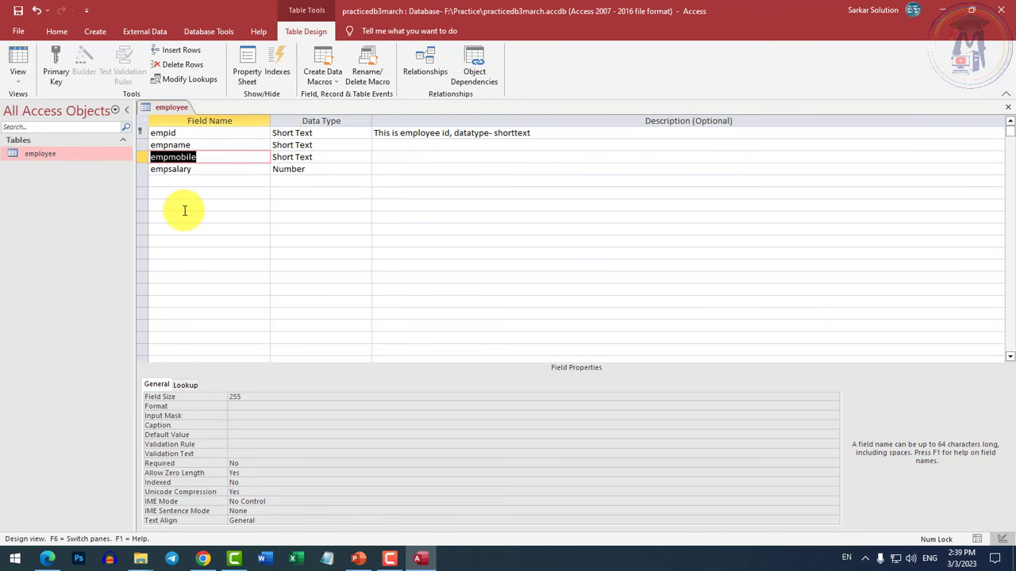
right_click(141, 181)
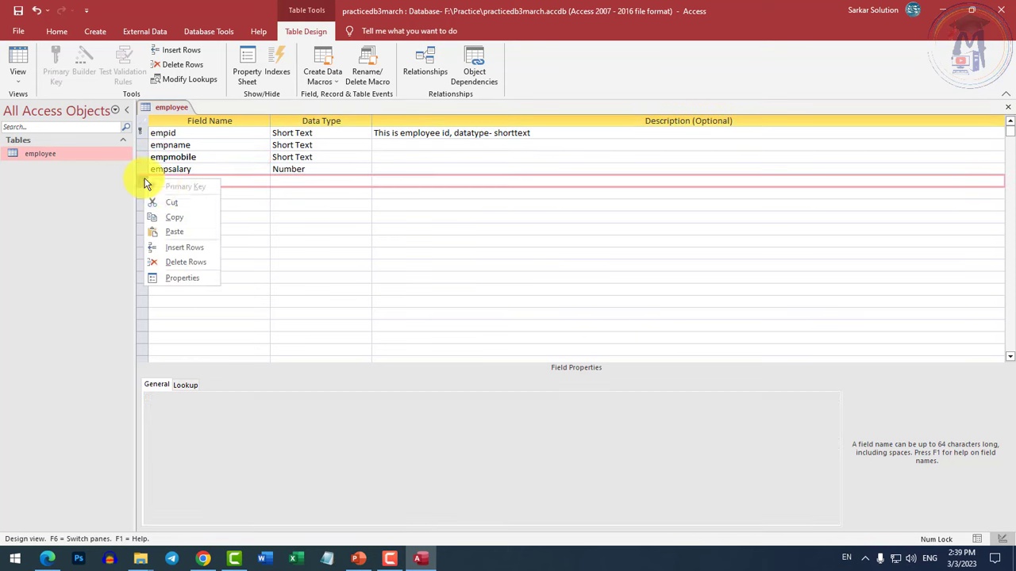
click(182, 233)
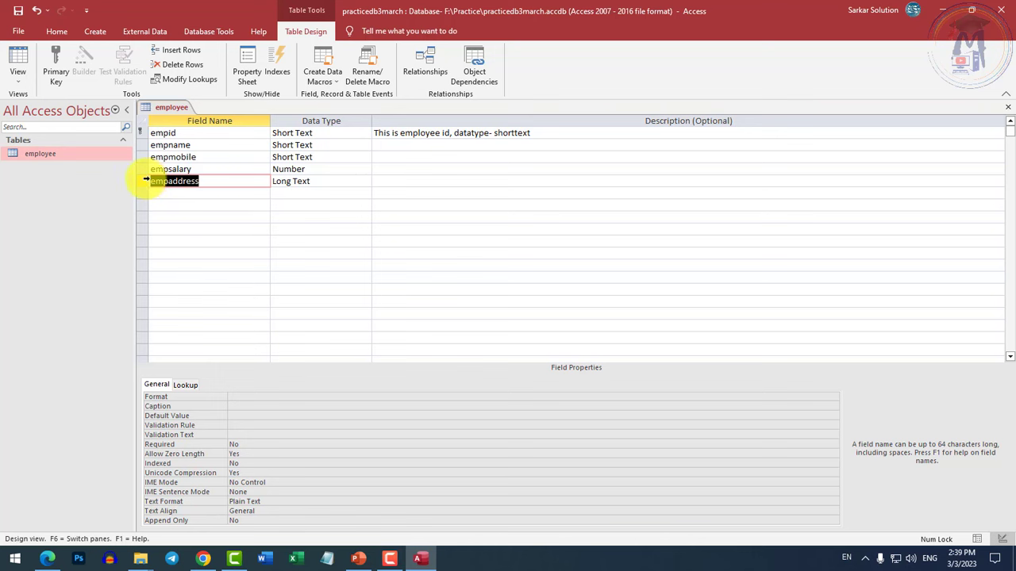
Close the employee table design, saving its changes, and reopen the table in Datasheet view
right_click(140, 182)
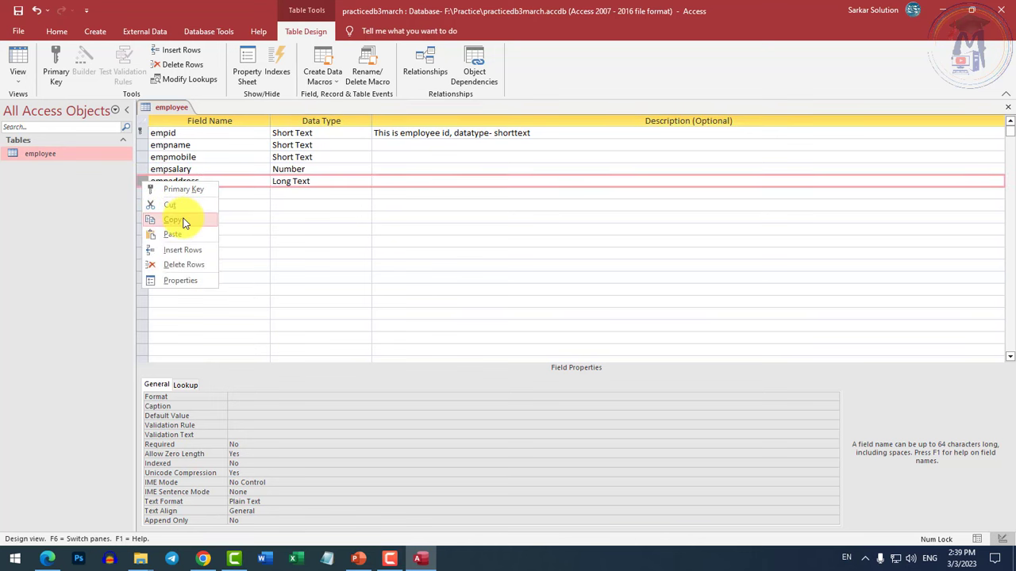
right_click(154, 109)
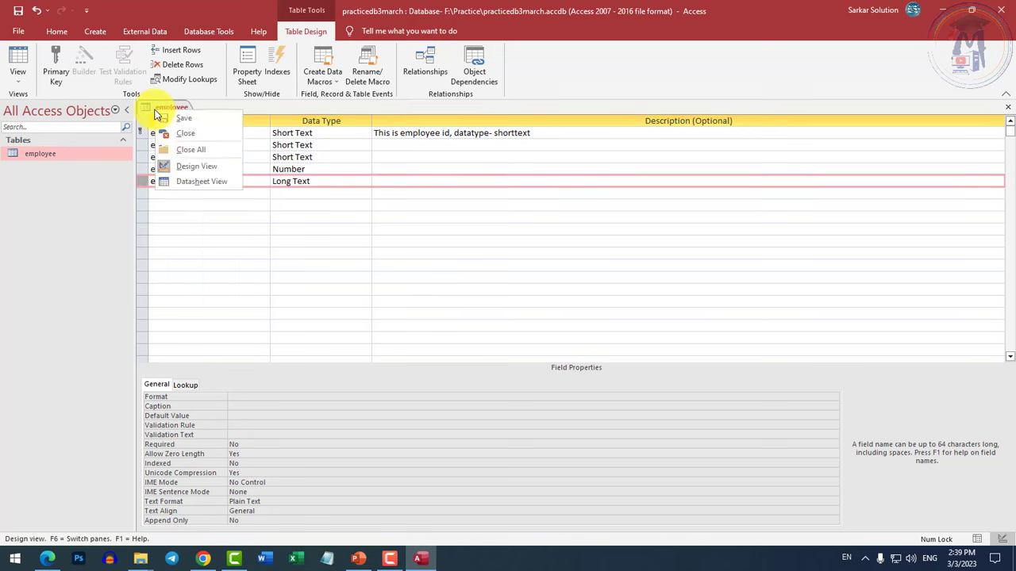
click(185, 135)
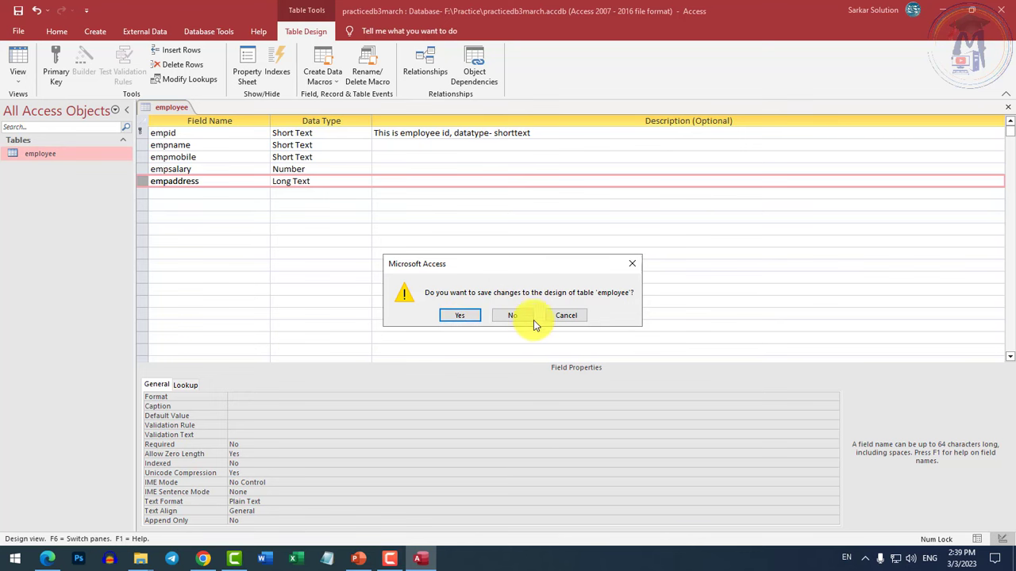
click(465, 316)
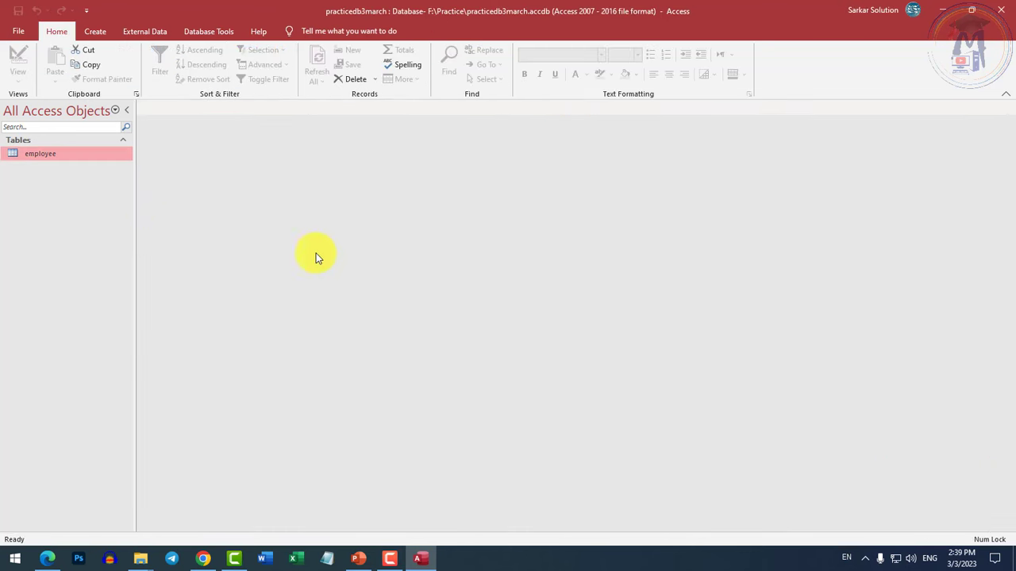
double_click(42, 154)
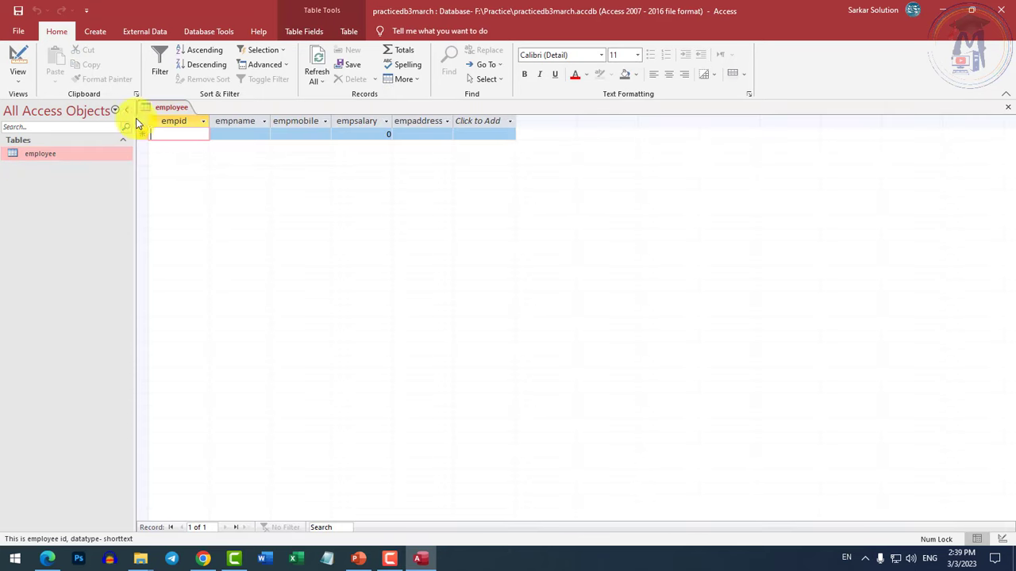
click(21, 84)
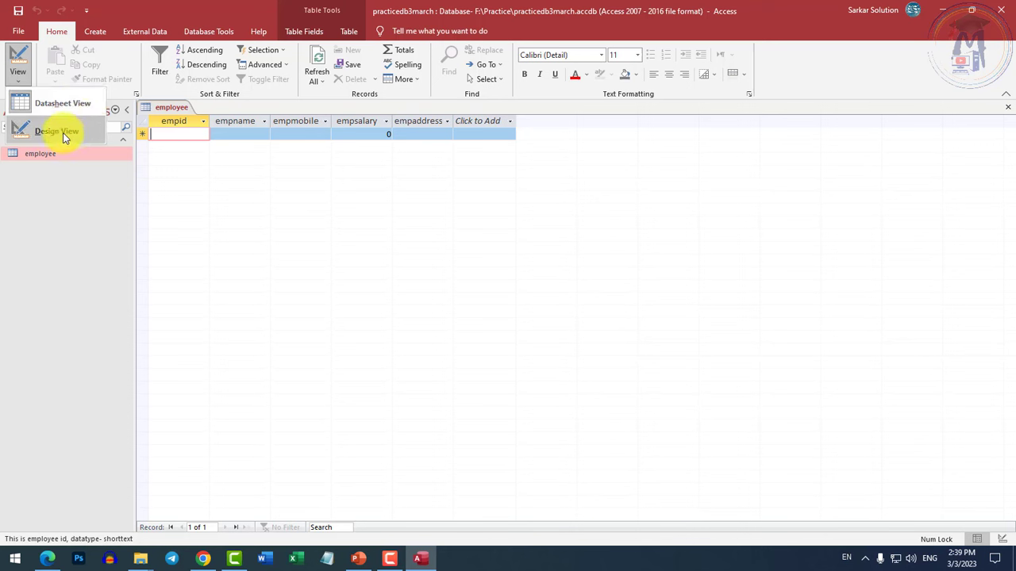
click(63, 105)
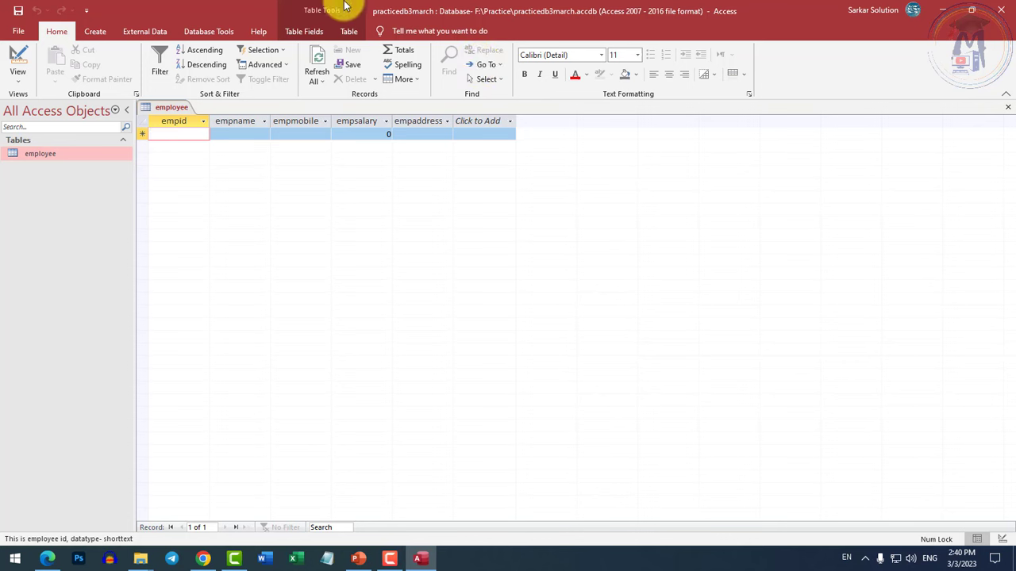
Start the first employee record with empid 1001 and fill in the employee's name and mobile number
text(110)
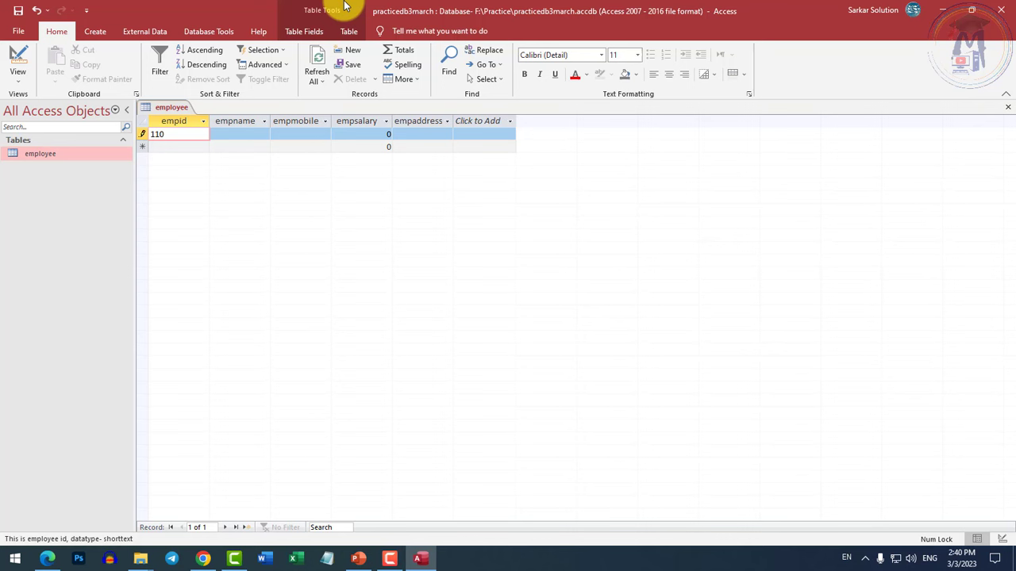
key(BackSpace)
key(BackSpace)
key(BackSpace)
text(1001)
key(Tab)
text(Sur)
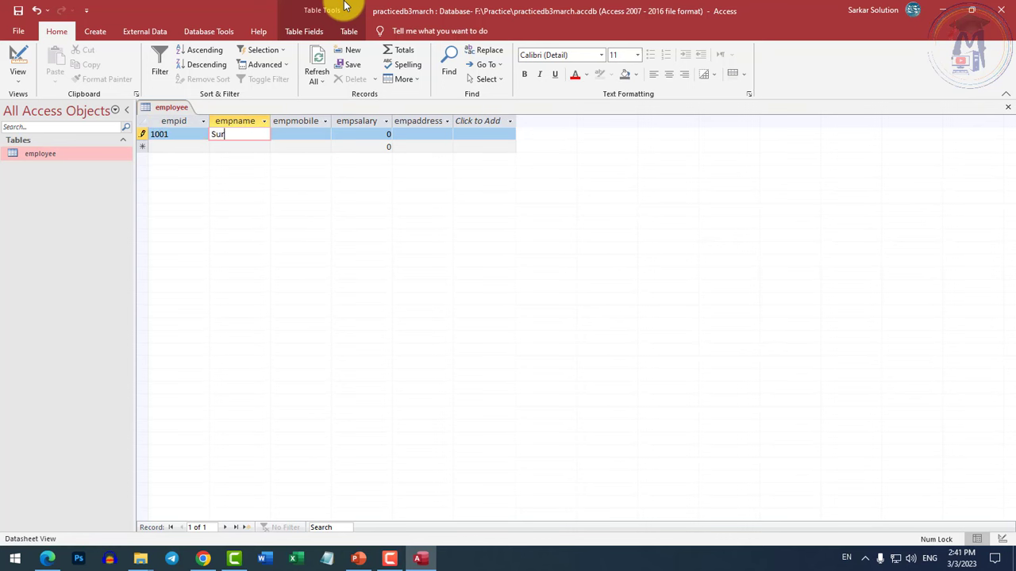
text(esh Kumar)
key(Tab)
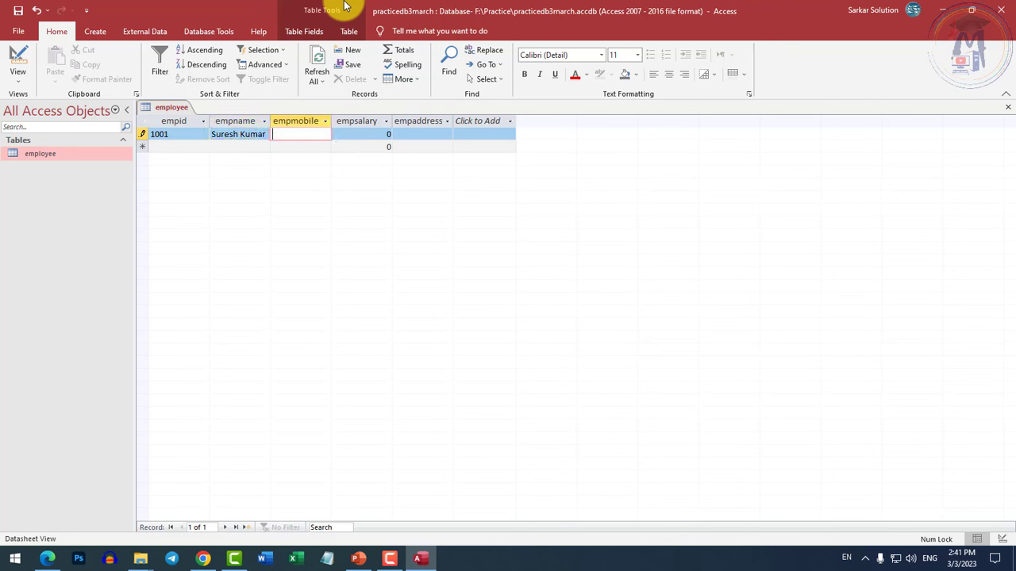
text(984577878)
key(Tab)
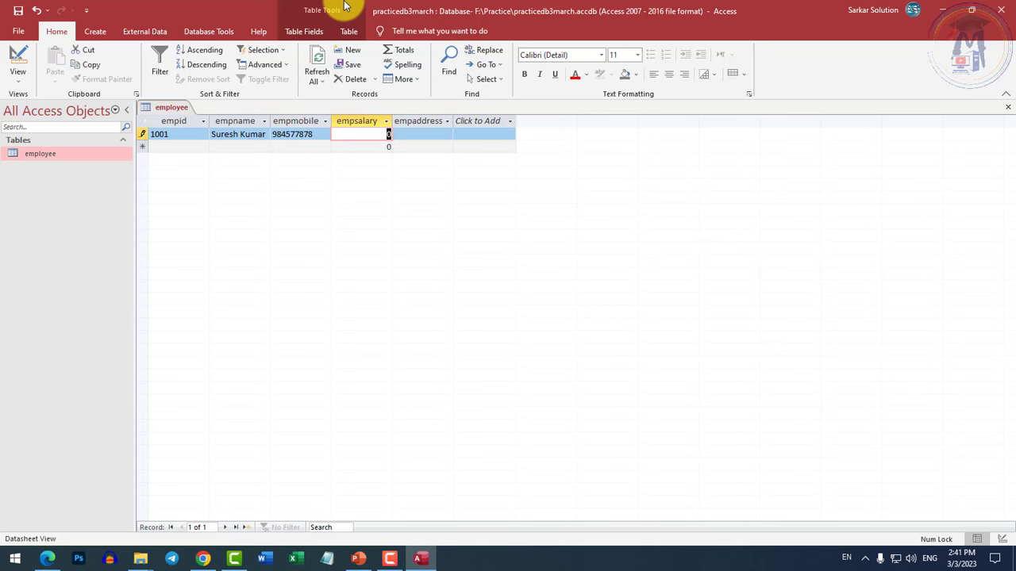
Set empsalary to 50000 in the first record and fill in the employee's address
click(366, 149)
click(383, 136)
click(386, 147)
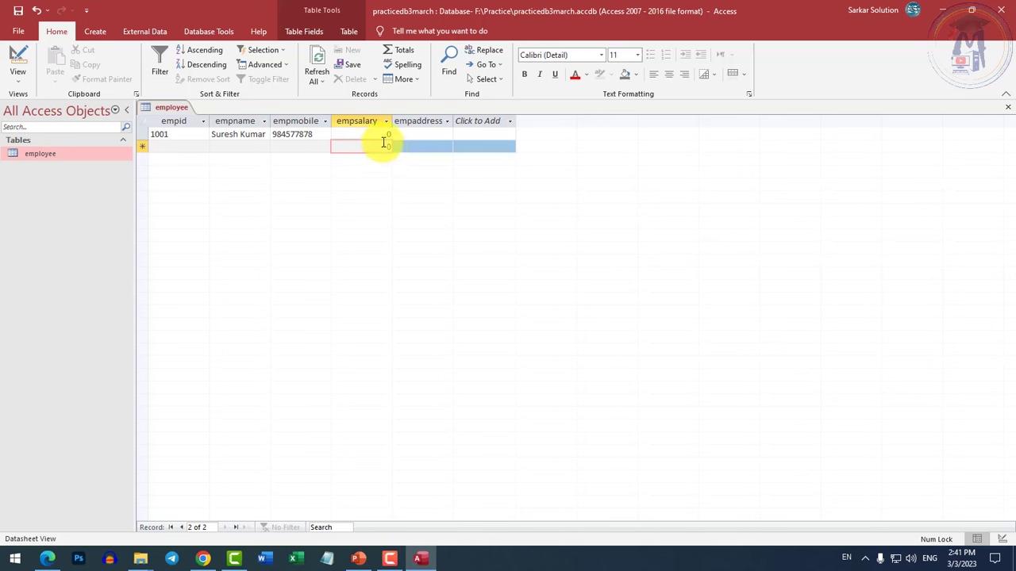
click(385, 136)
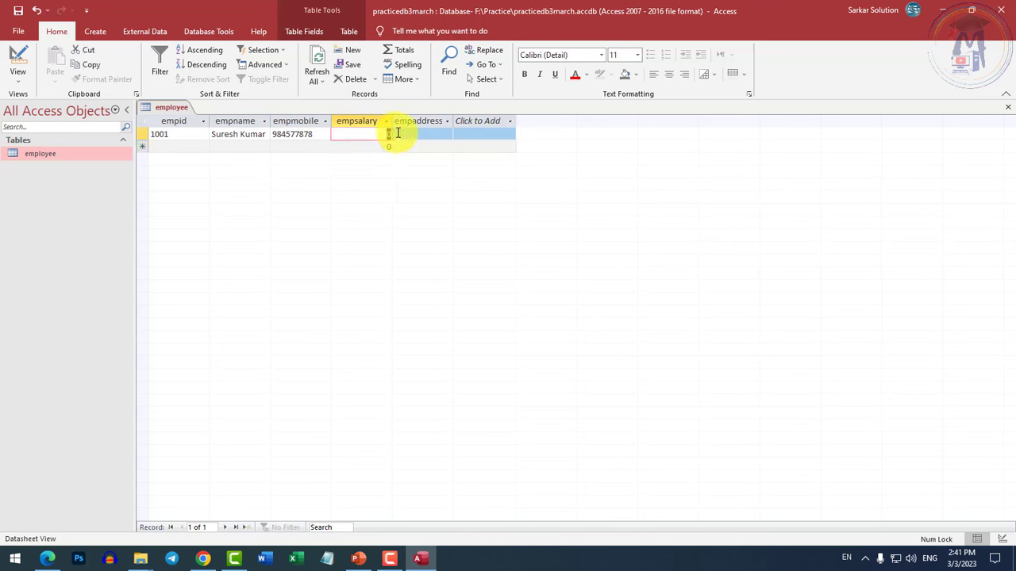
text(50000)
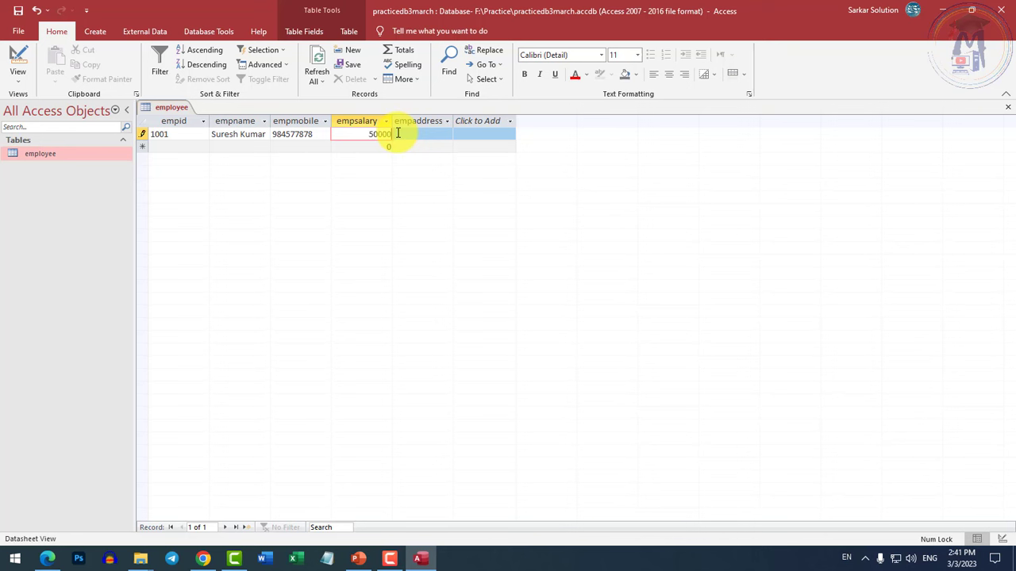
click(414, 134)
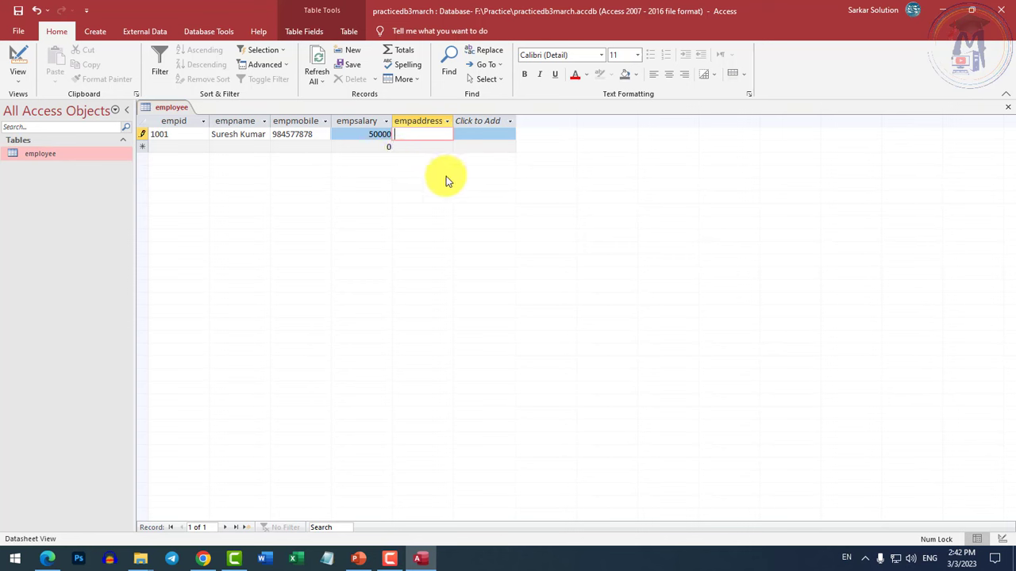
text(Chhindwara)
key(Tab)
Start the second employee record with empid 1002 and fill in the employee's name and mobile number
text(110)
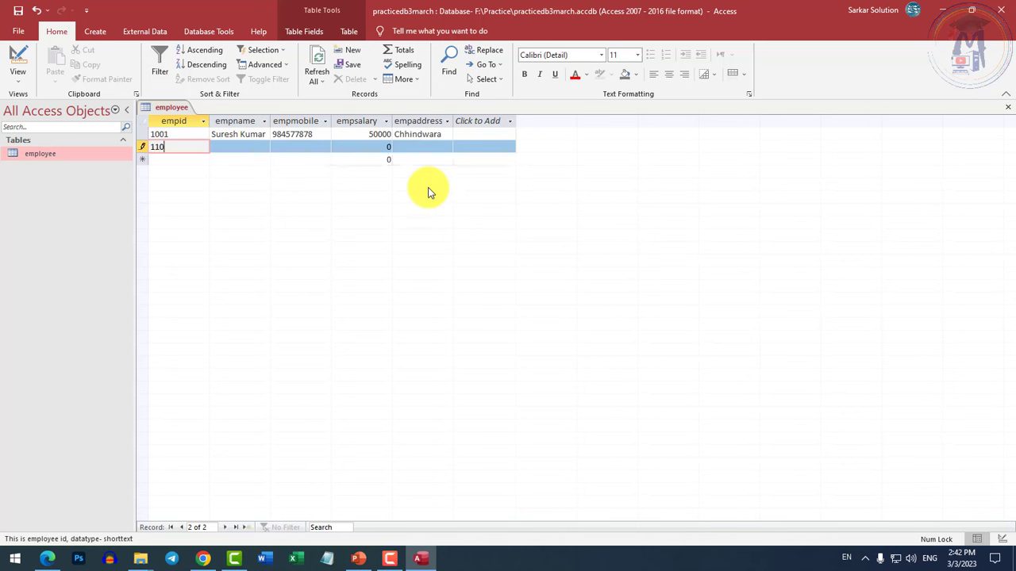
text(2)
key(BackSpace)
key(BackSpace)
key(BackSpace)
text(002)
key(Tab)
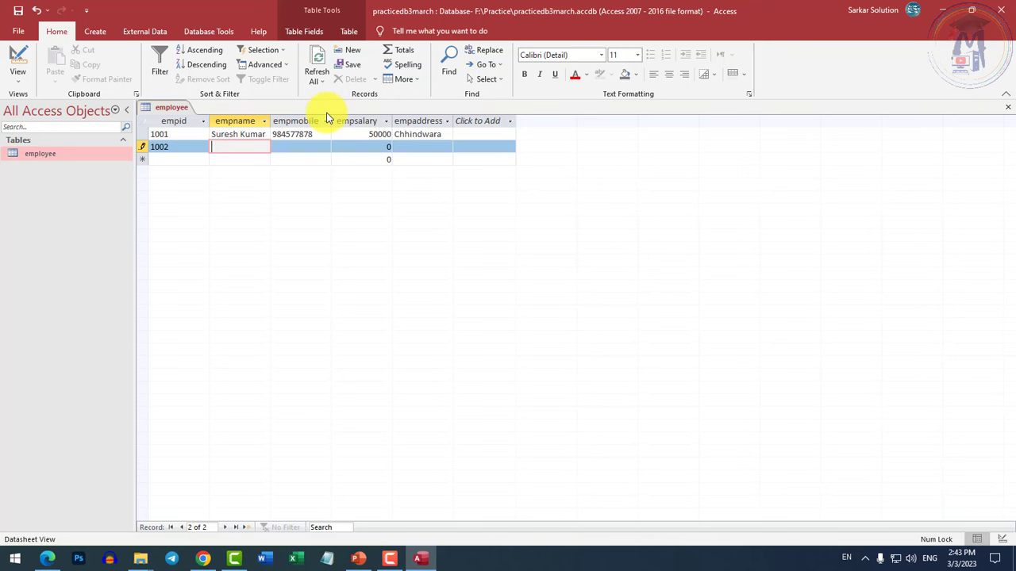
text(Manish Kumar)
key(Tab)
text(654)
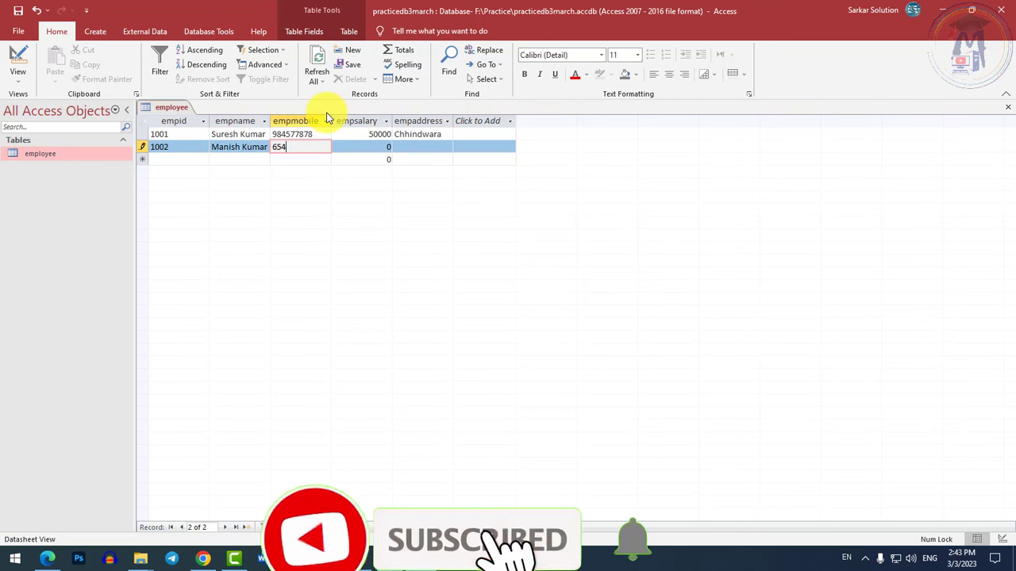
text(845455)
key(Tab)
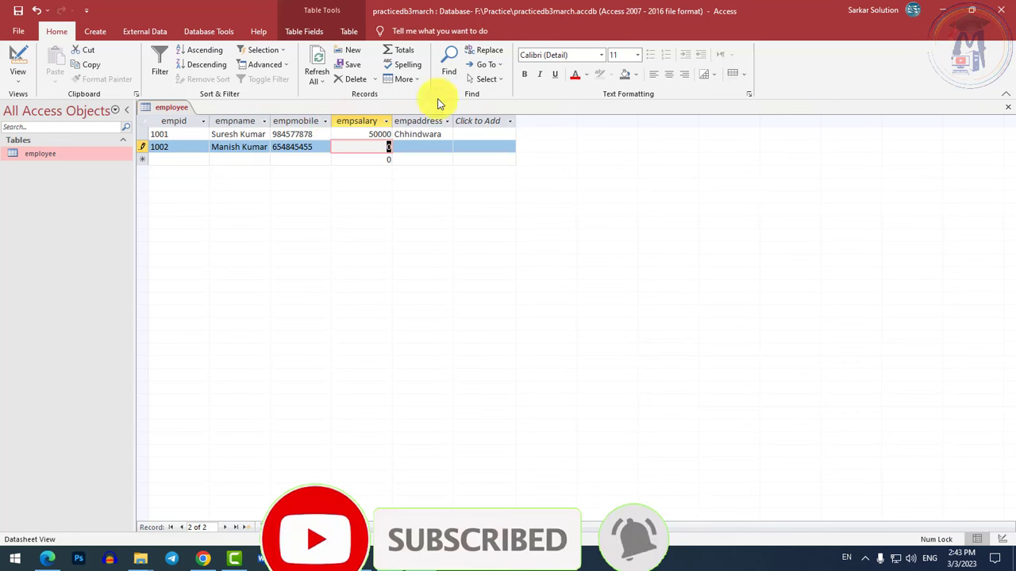
Set empsalary to 60000 in the second record and fill in the employee's address
text(60000)
key(Tab)
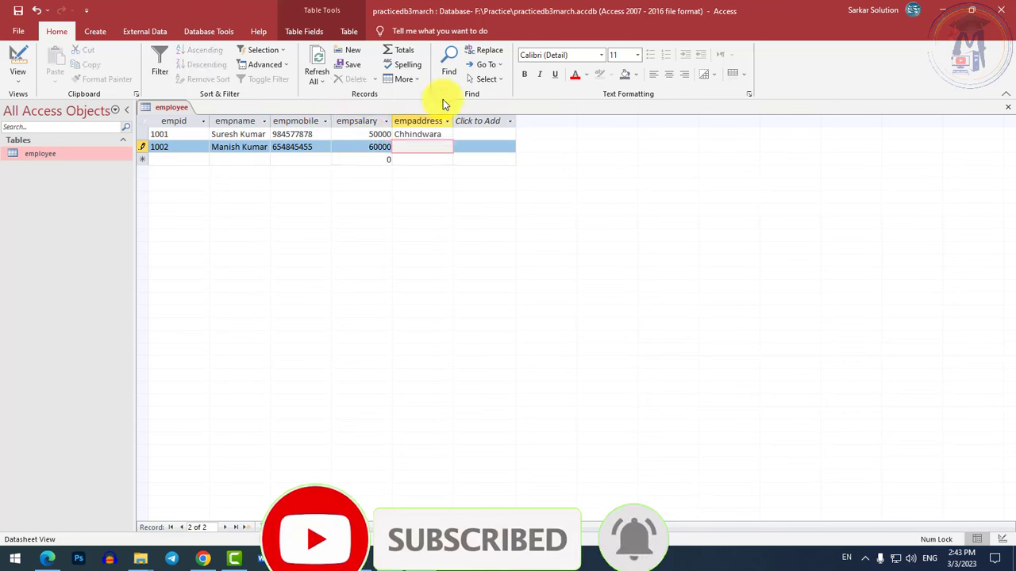
text(Bhopal)
key(Tab)
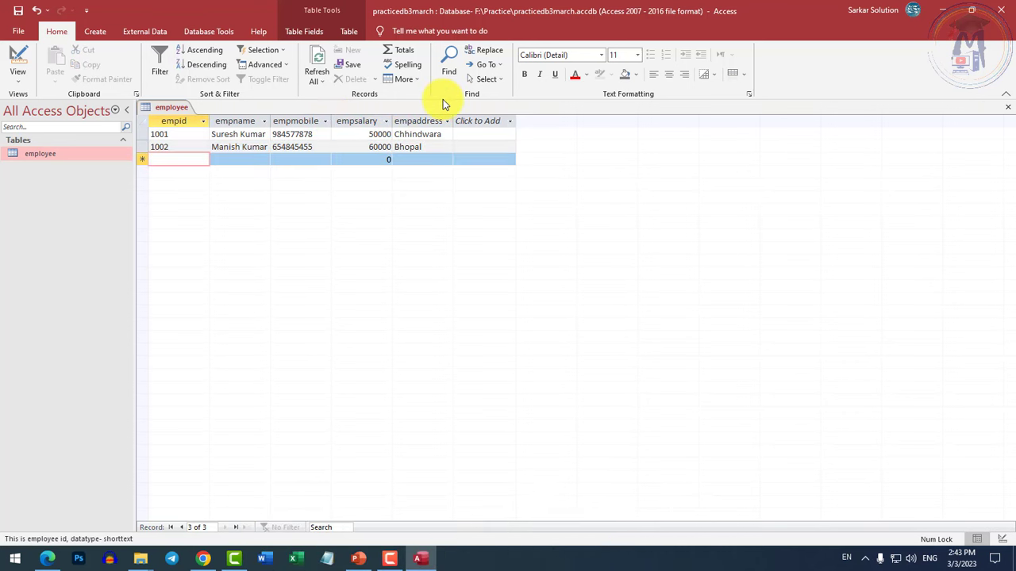
Sort the employee records by empid in ascending and descending order, and remove the sort
click(189, 146)
click(191, 158)
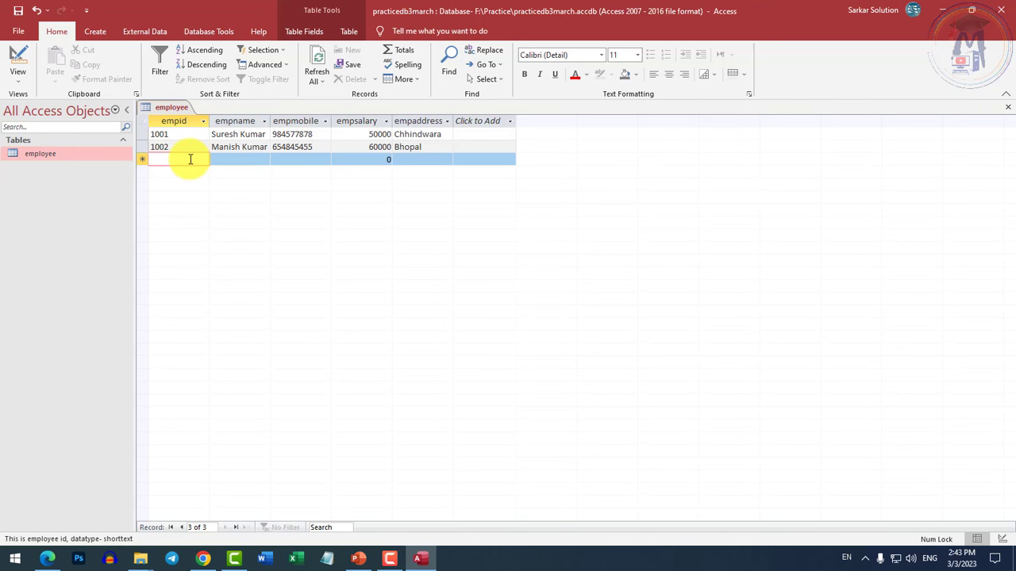
click(174, 121)
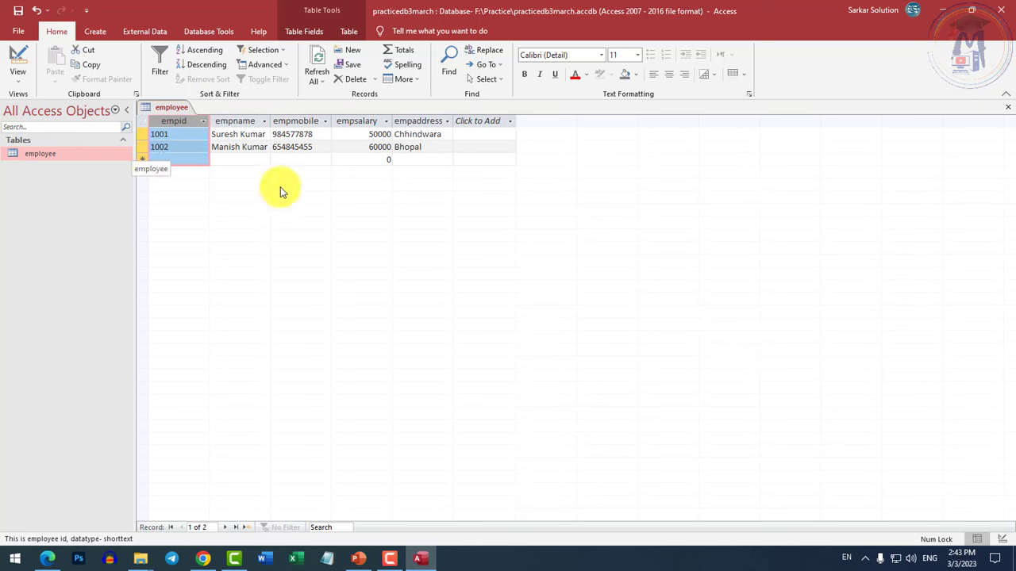
click(201, 54)
click(204, 66)
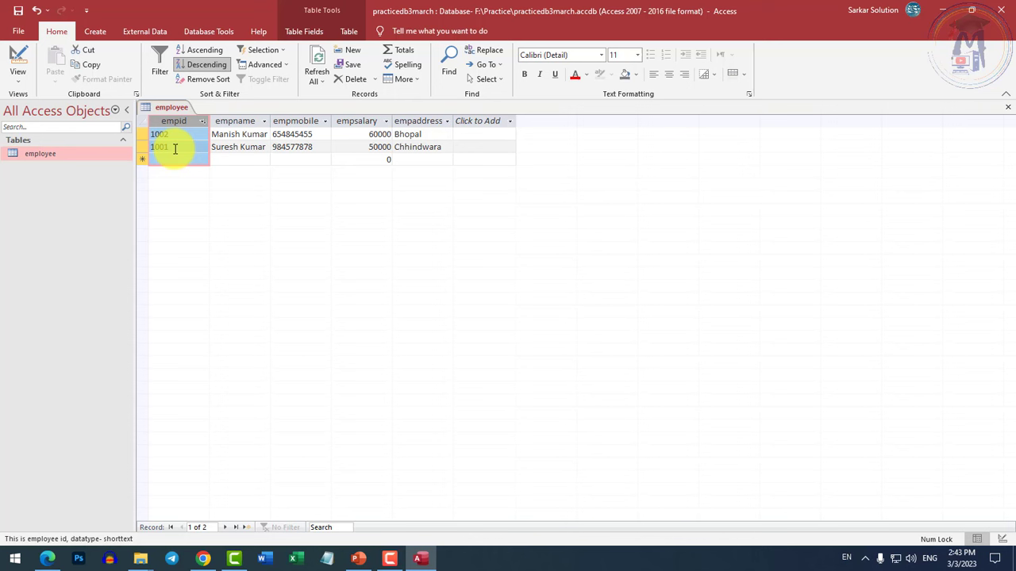
click(206, 52)
click(219, 83)
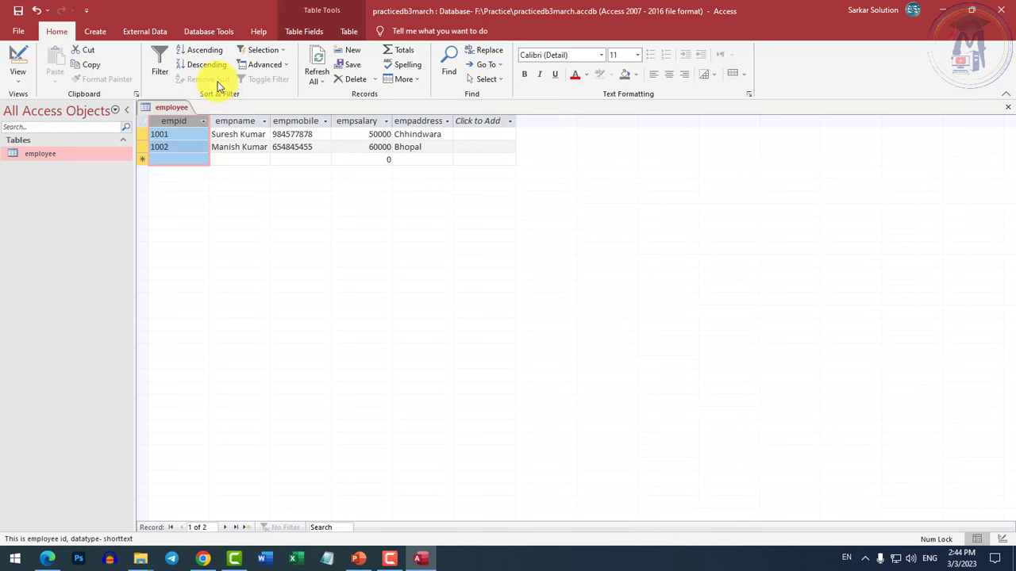
click(188, 160)
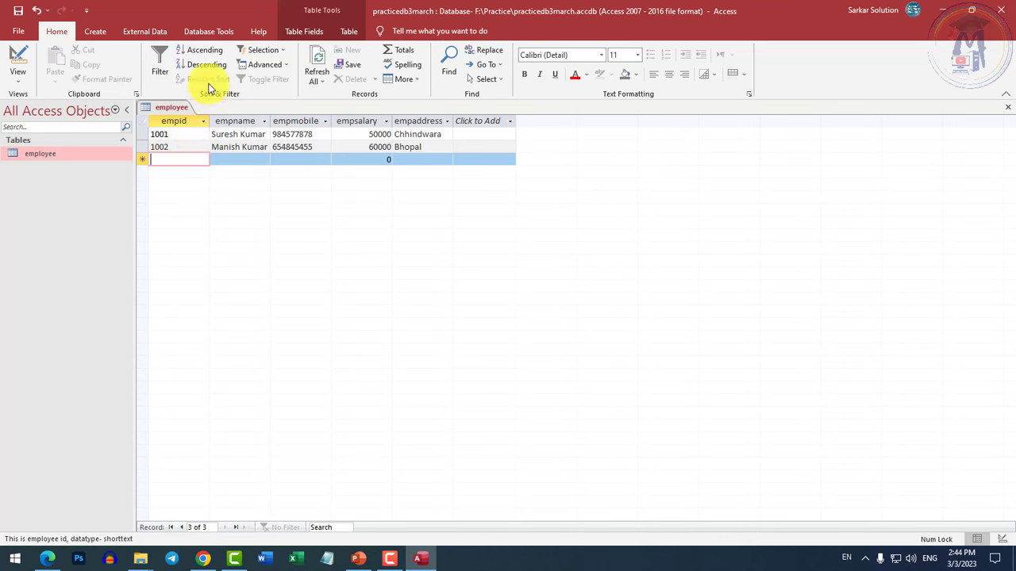
Filter the empname column to show only the employee with empid 1002
click(241, 121)
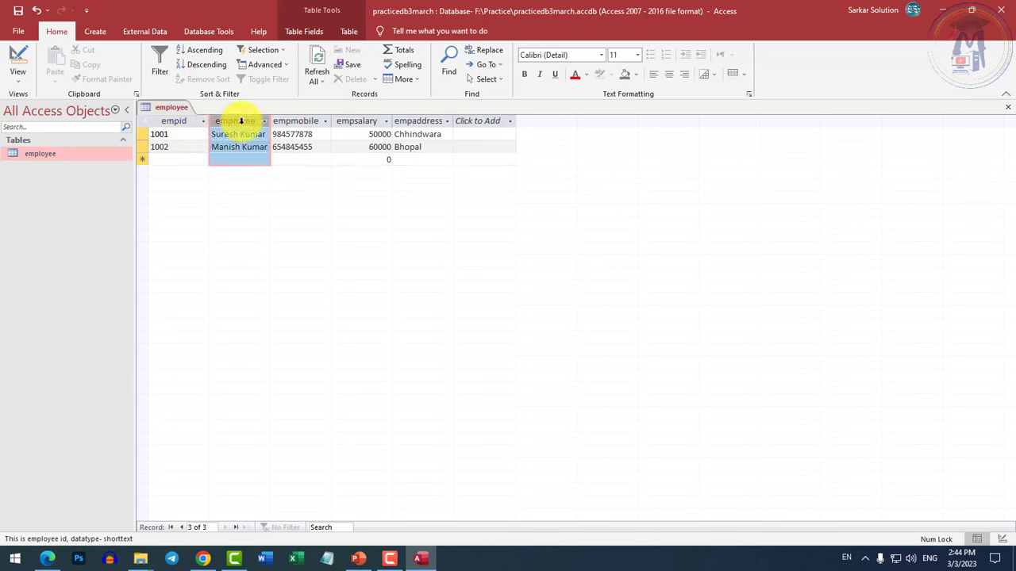
click(157, 62)
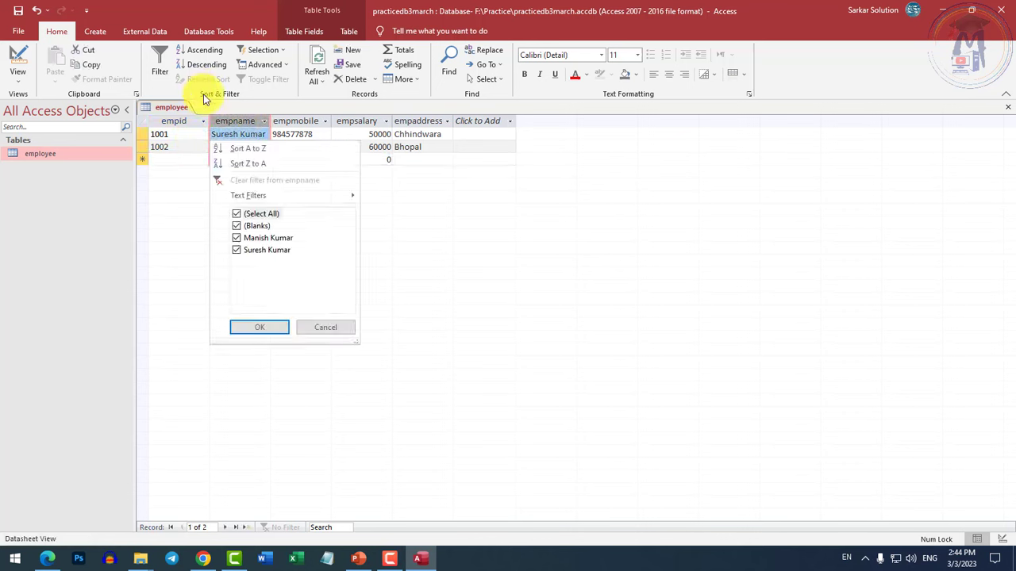
click(236, 214)
click(237, 238)
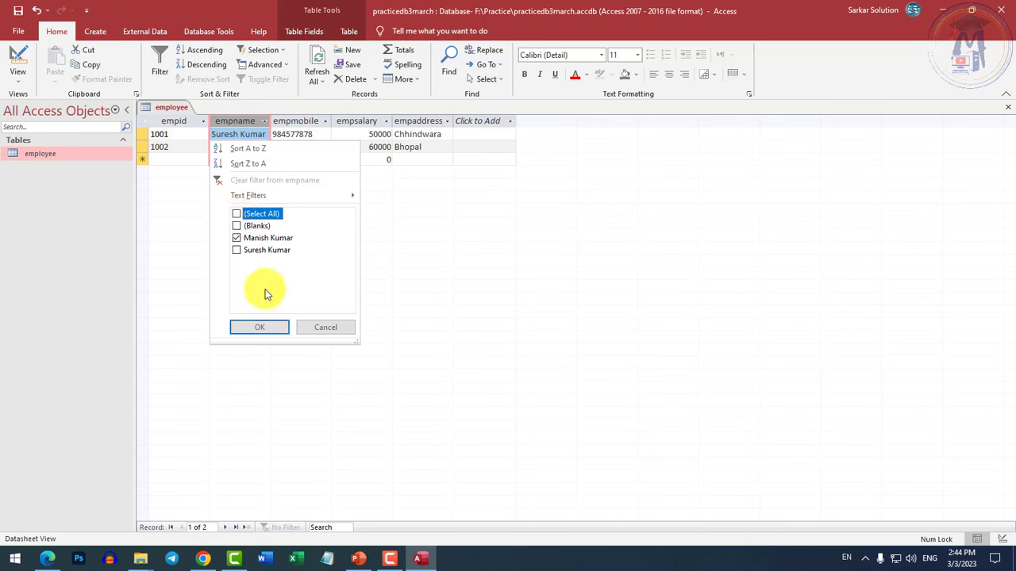
click(262, 327)
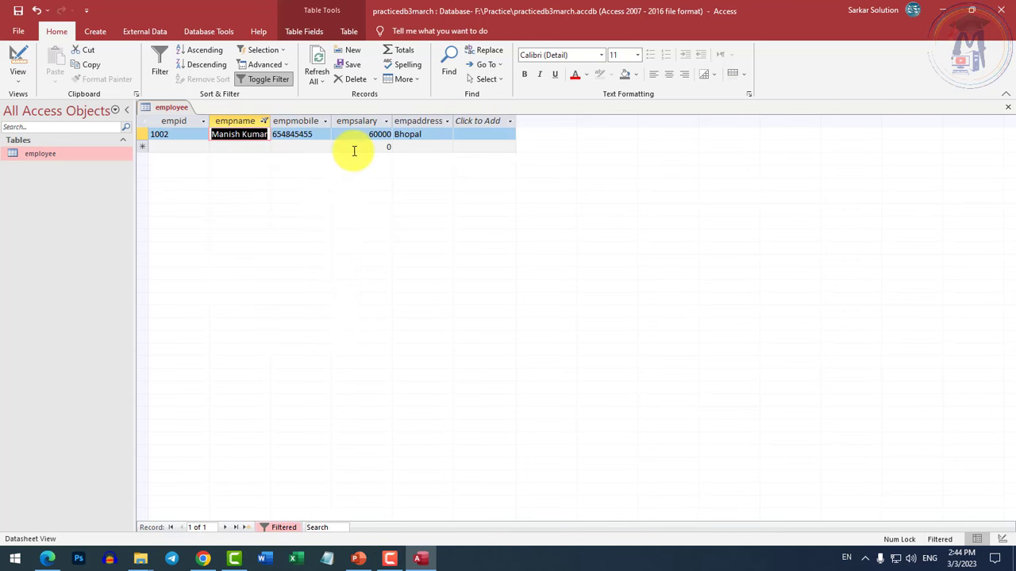
Reset the empname filter to include all values so every employee record is shown
click(265, 120)
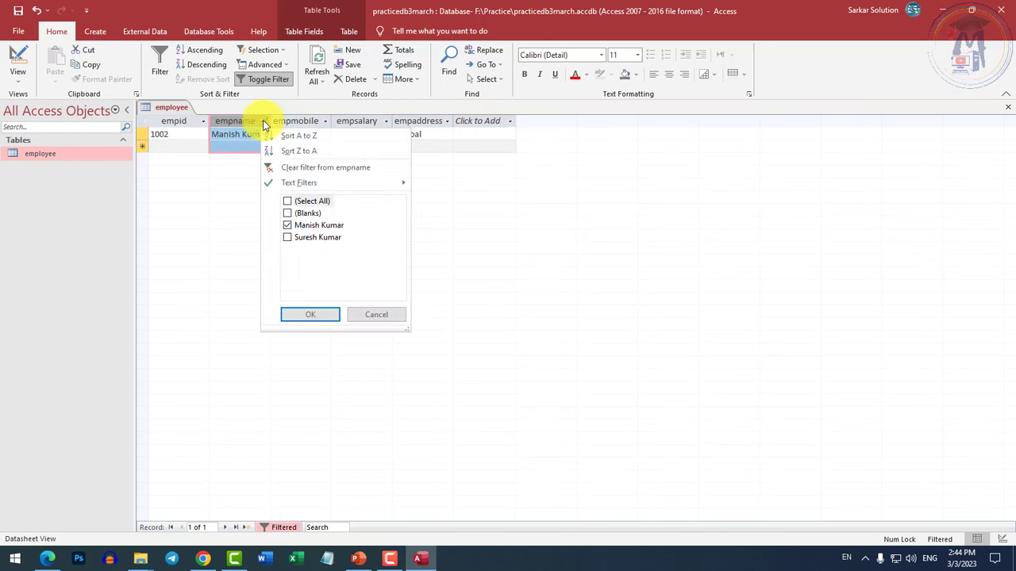
click(288, 202)
click(288, 213)
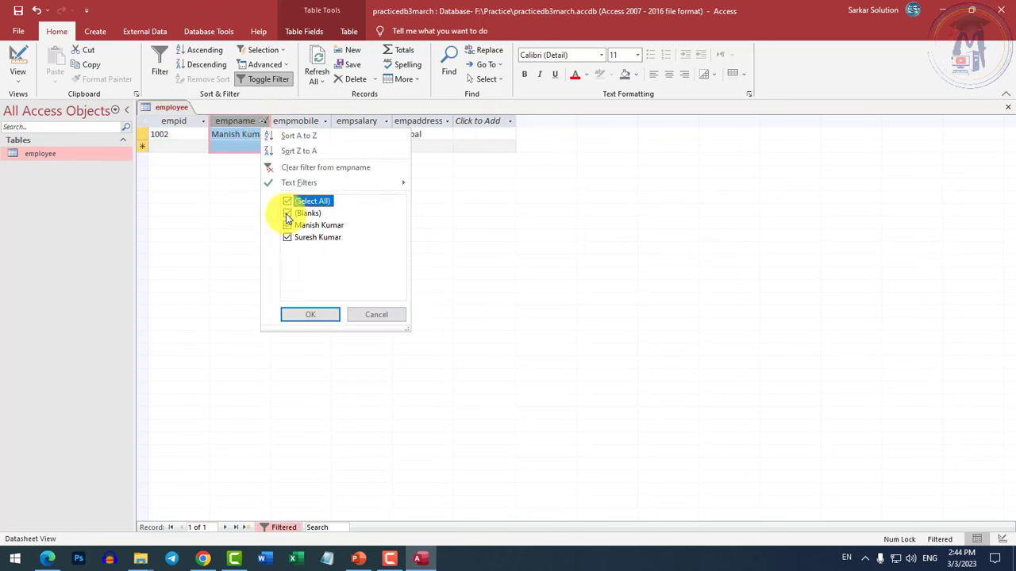
click(326, 315)
click(238, 122)
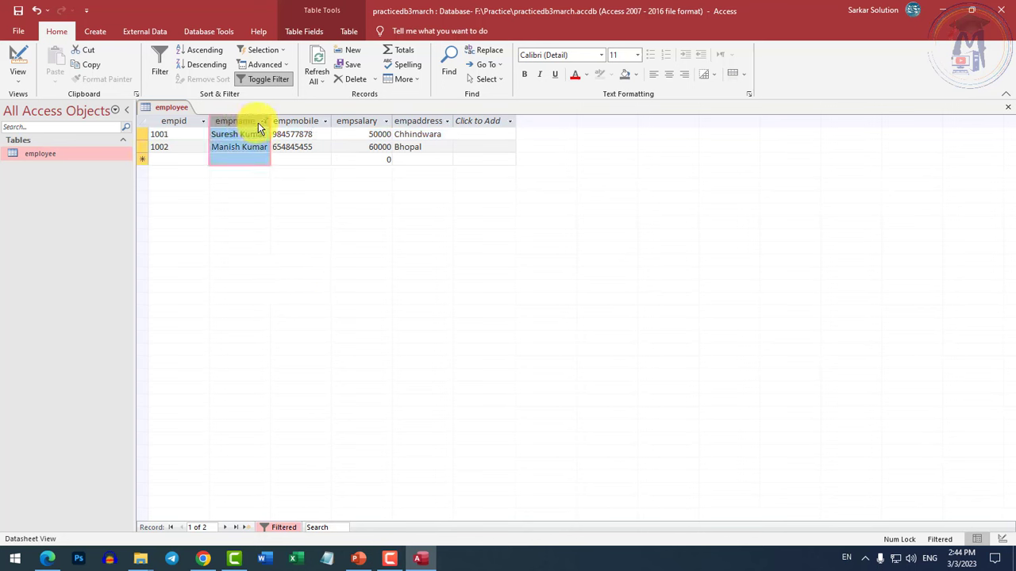
click(264, 120)
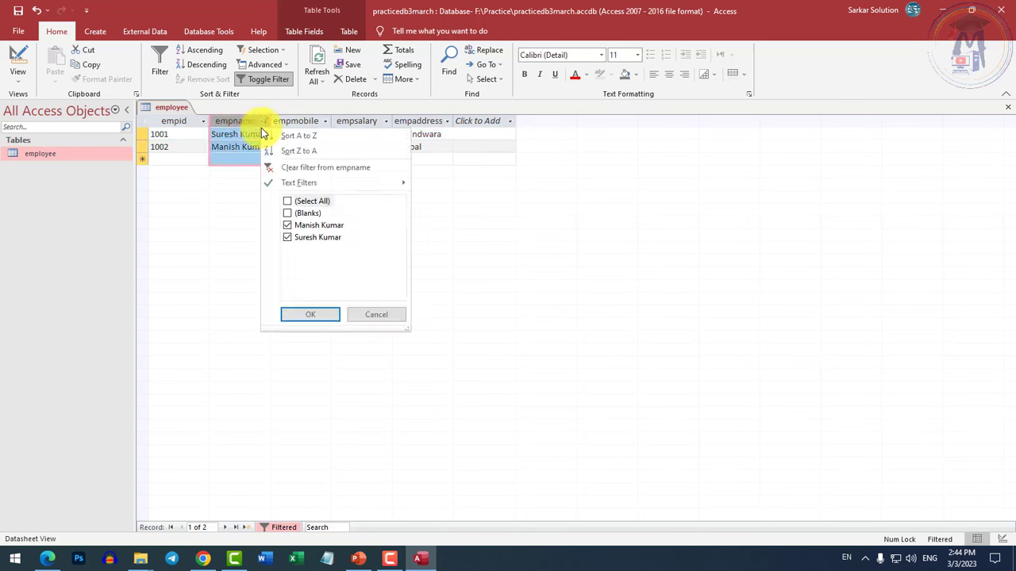
click(295, 203)
click(327, 315)
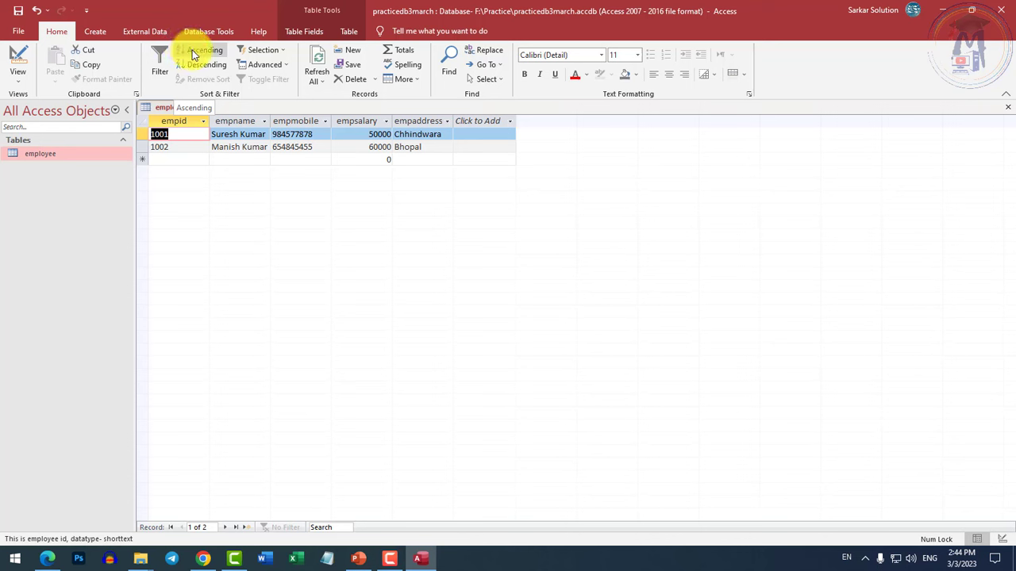
click(257, 147)
click(193, 159)
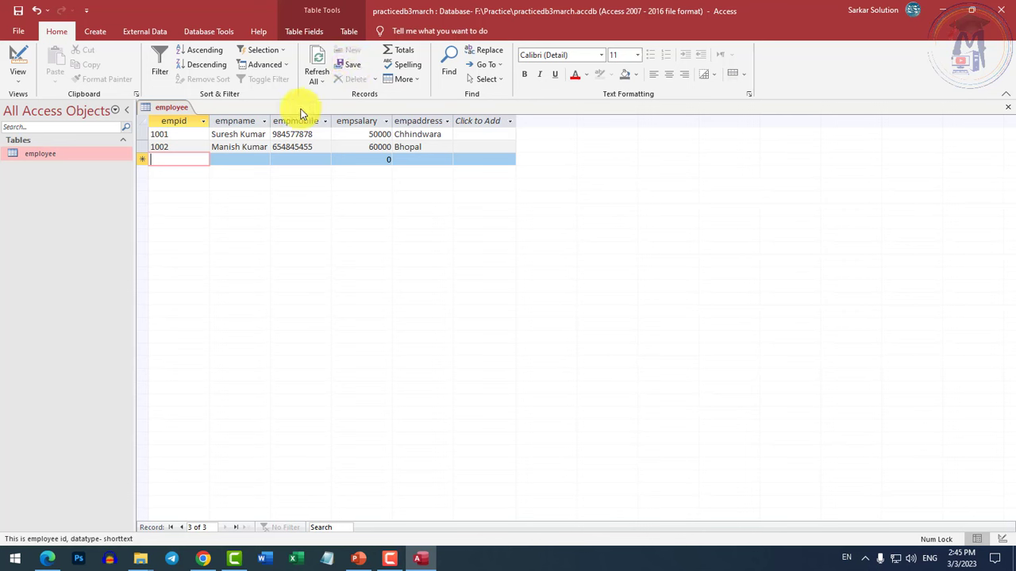
click(138, 147)
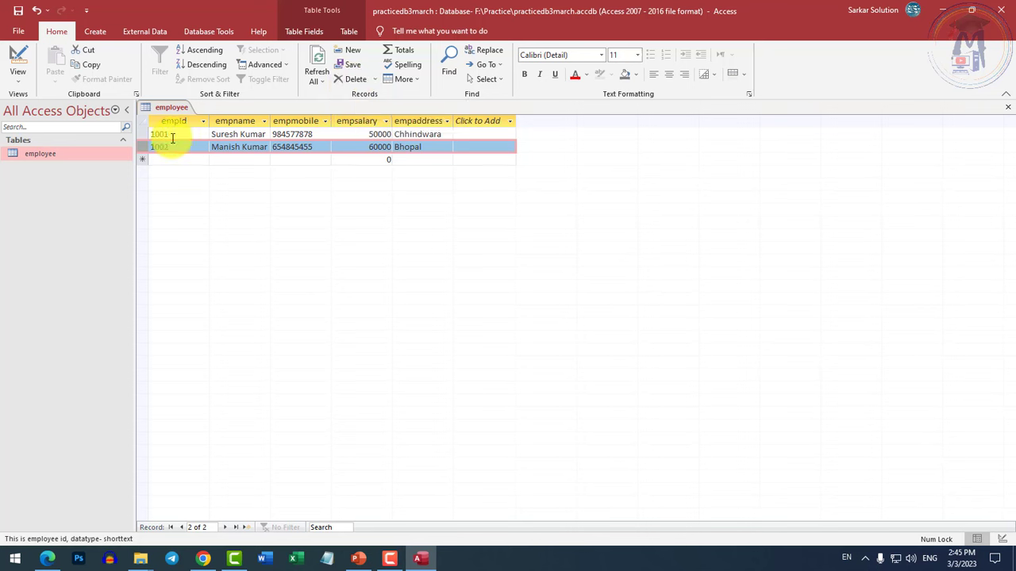
right_click(138, 149)
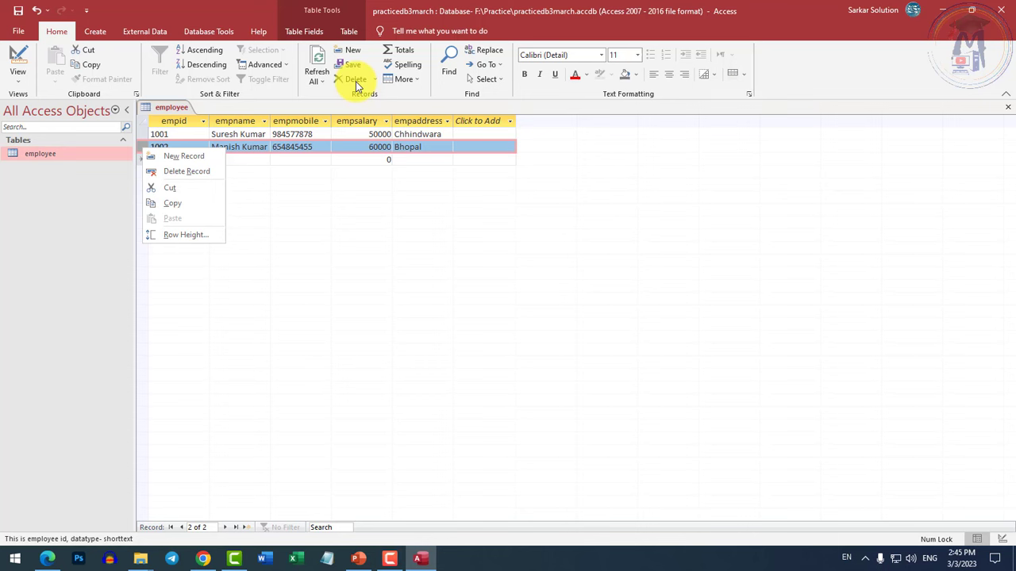
key(Escape)
click(190, 158)
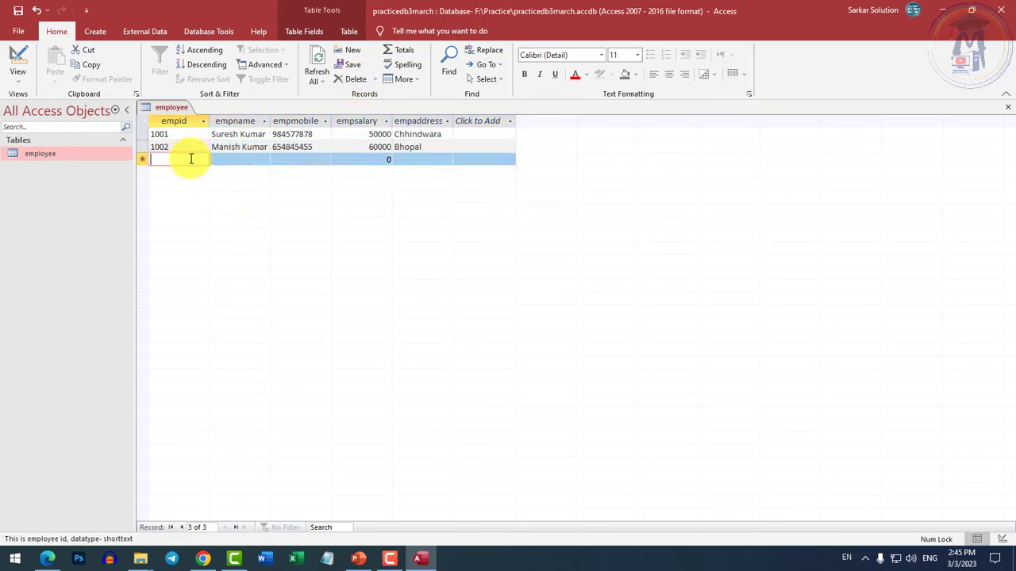
click(144, 147)
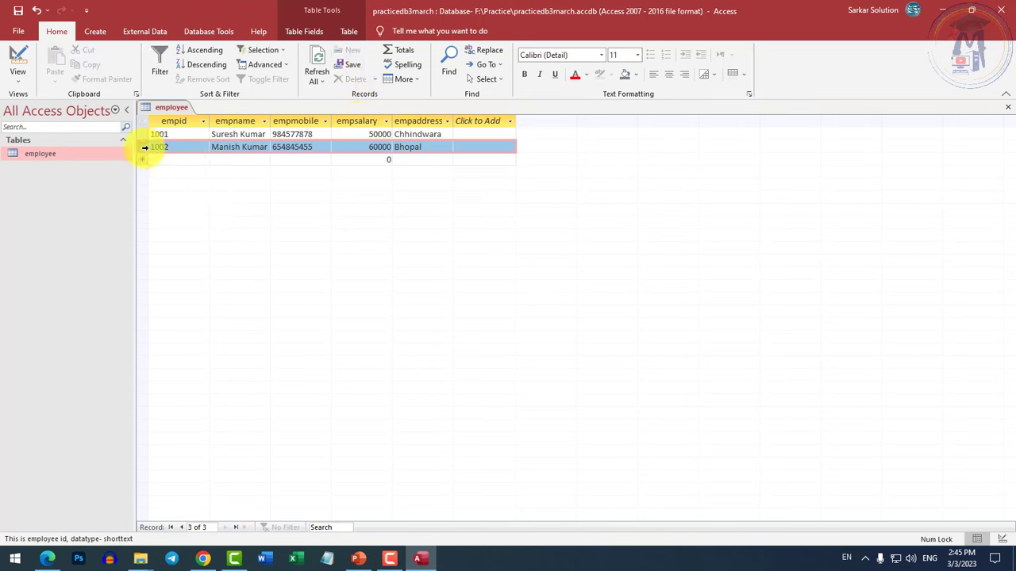
click(191, 158)
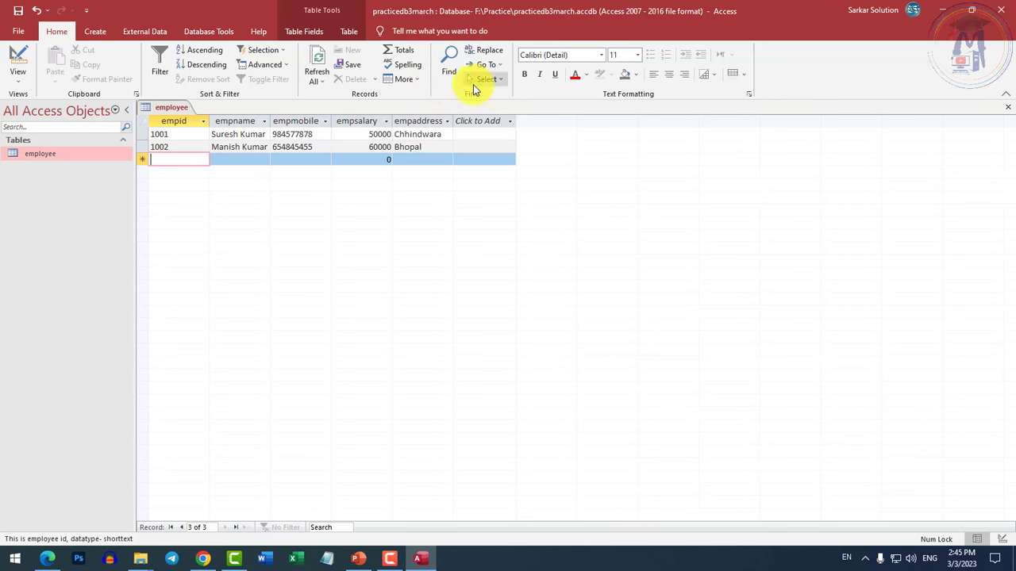
Search the empid field for the second employee's first name using Find with whole-field matching
click(450, 73)
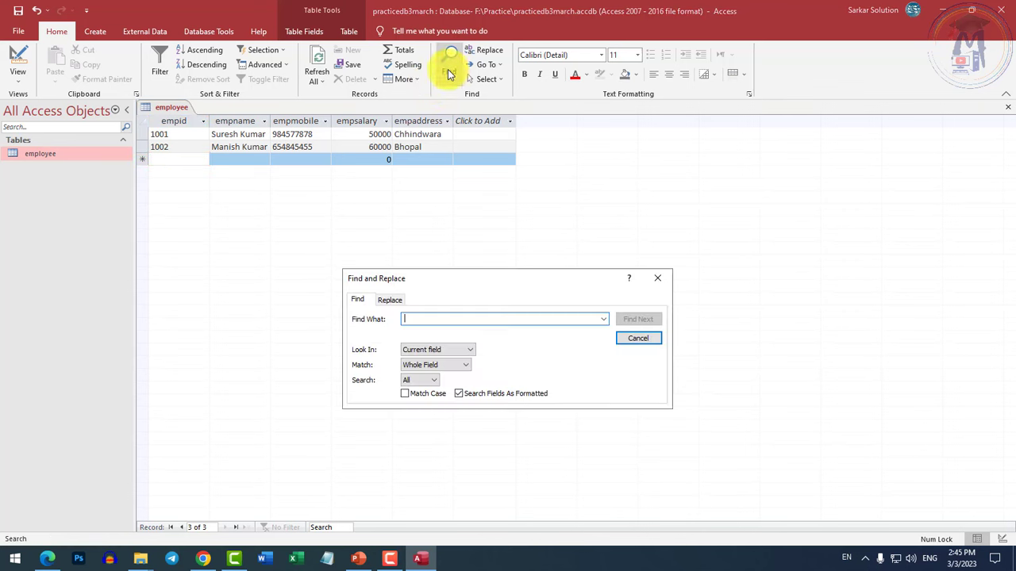
drag(481, 290, 492, 238)
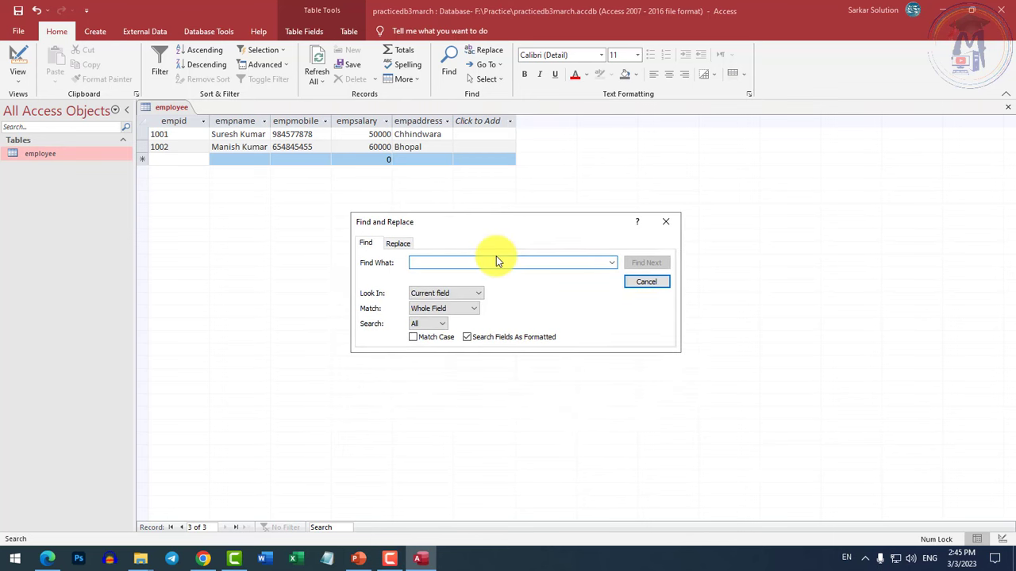
text(manish)
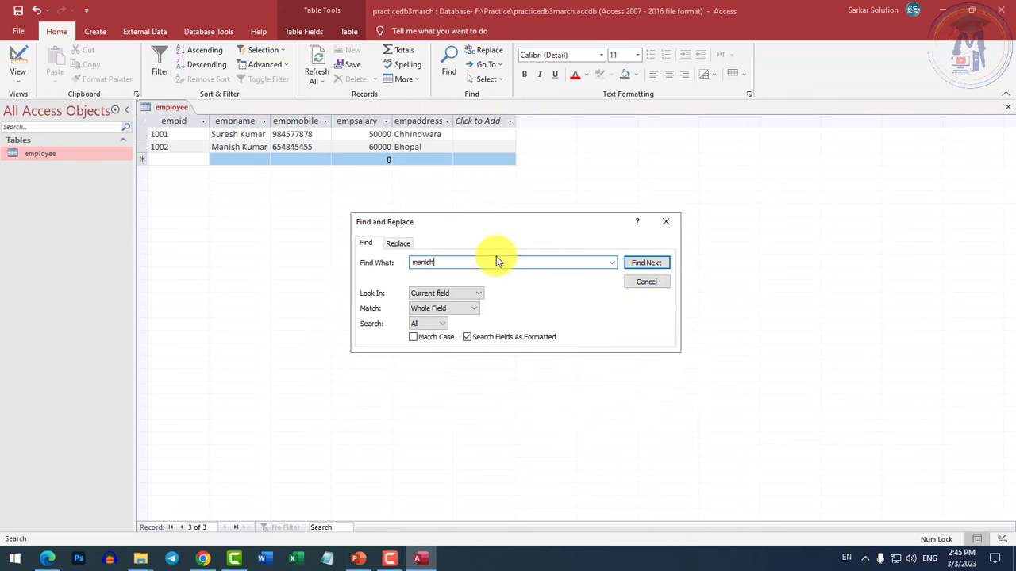
click(655, 261)
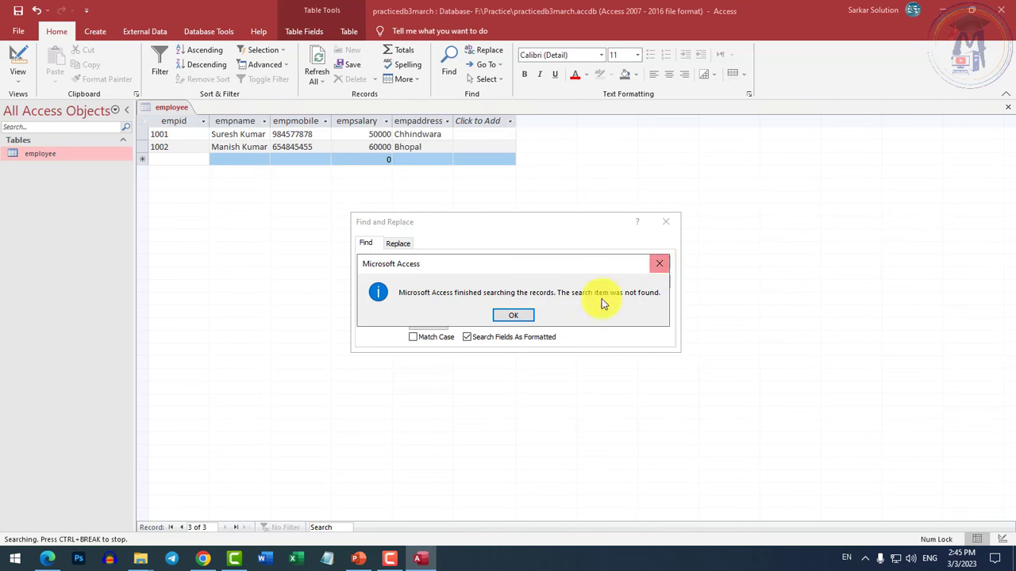
click(523, 316)
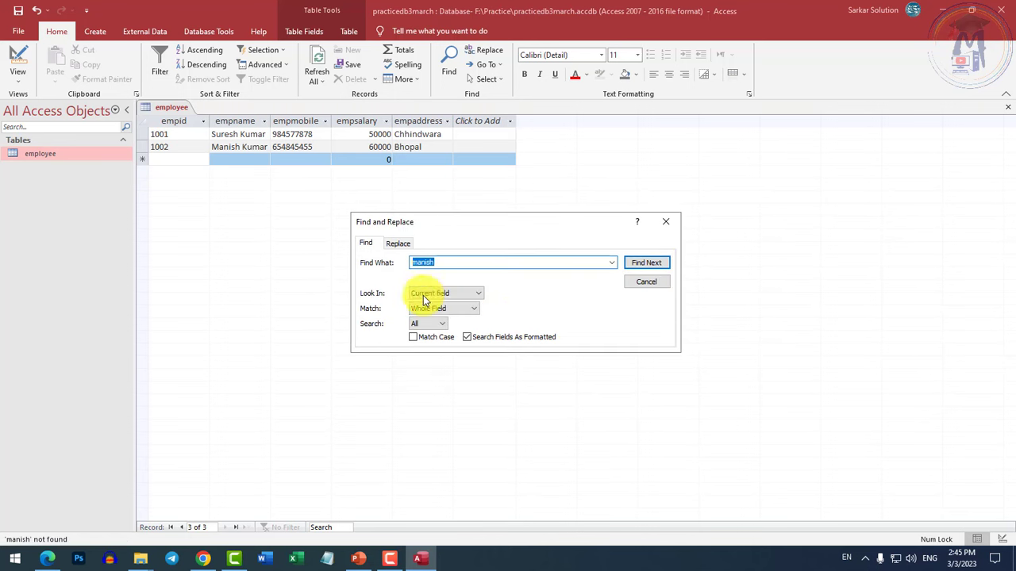
Widen the first-name search to the current document and repeat it from the empname cell of the blank record
click(467, 294)
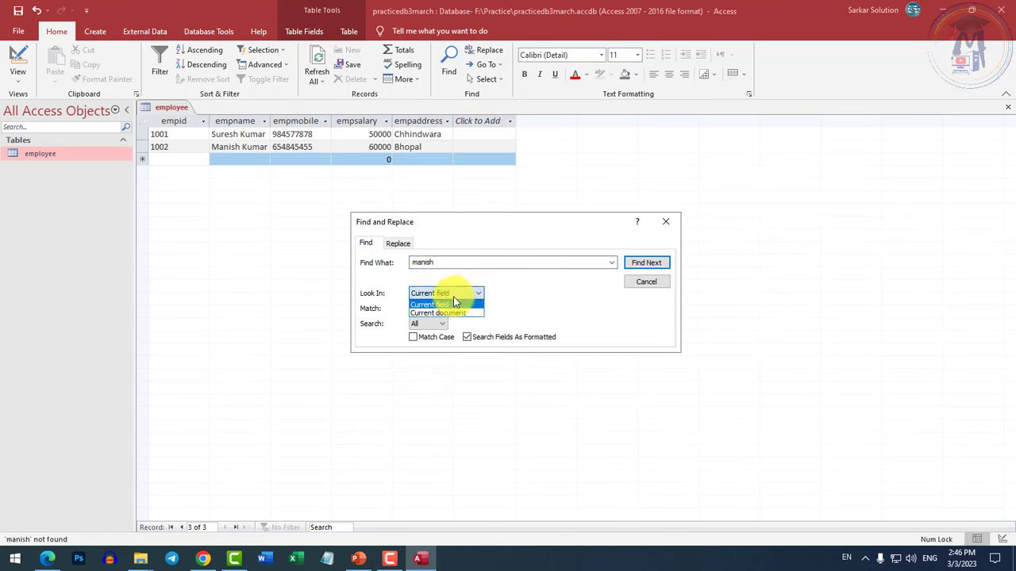
click(449, 314)
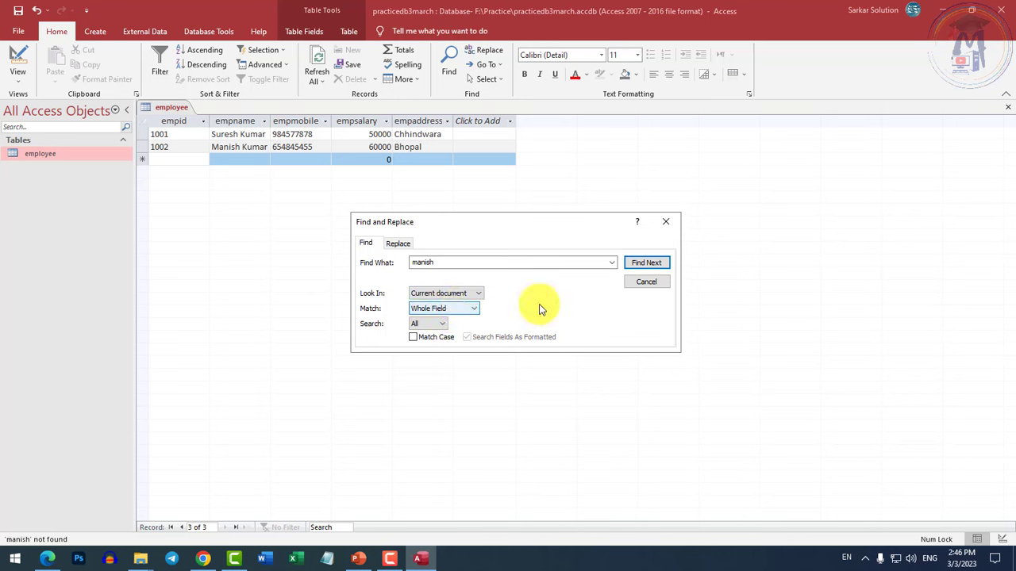
click(644, 265)
click(523, 317)
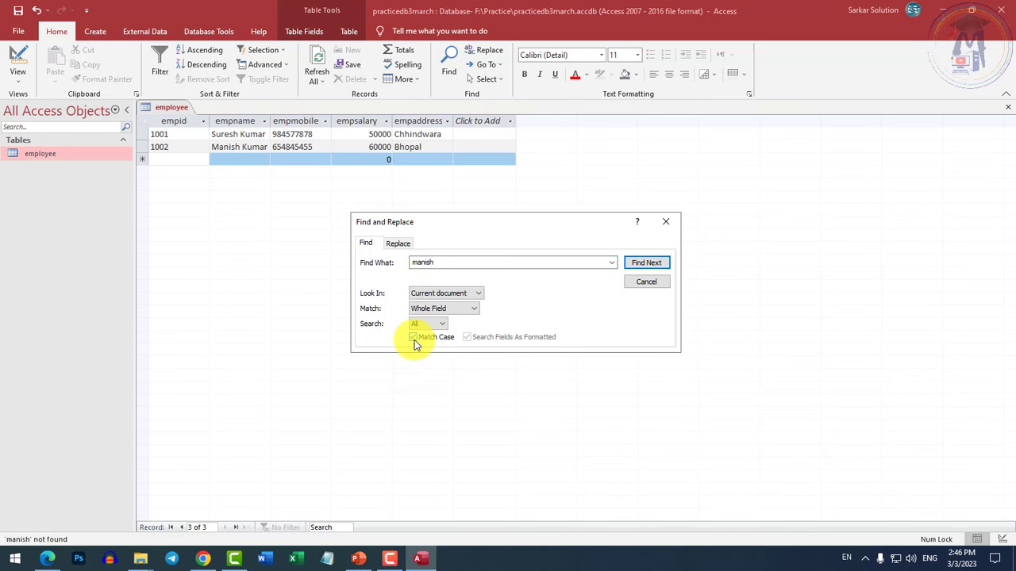
click(442, 323)
click(261, 162)
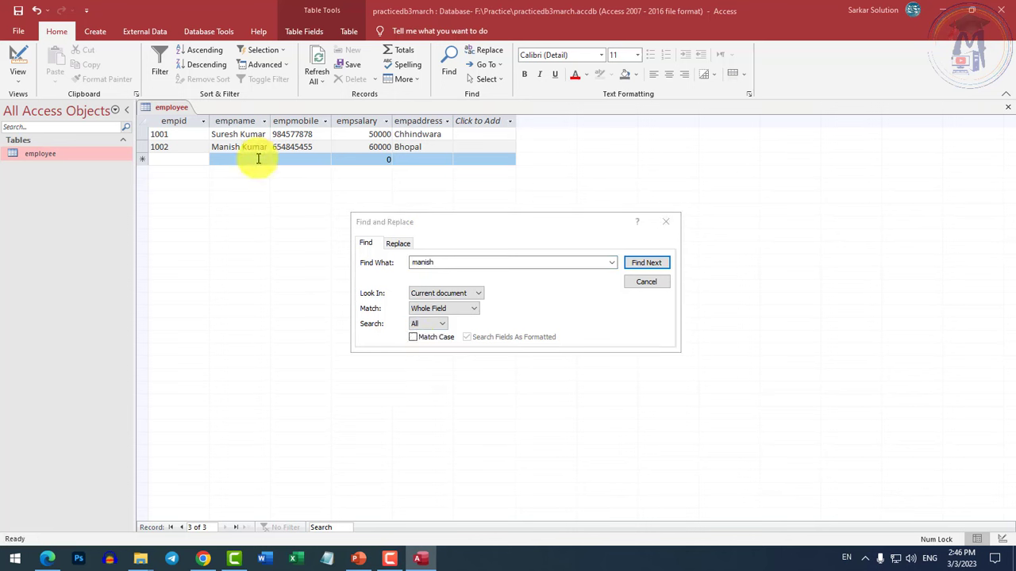
click(662, 263)
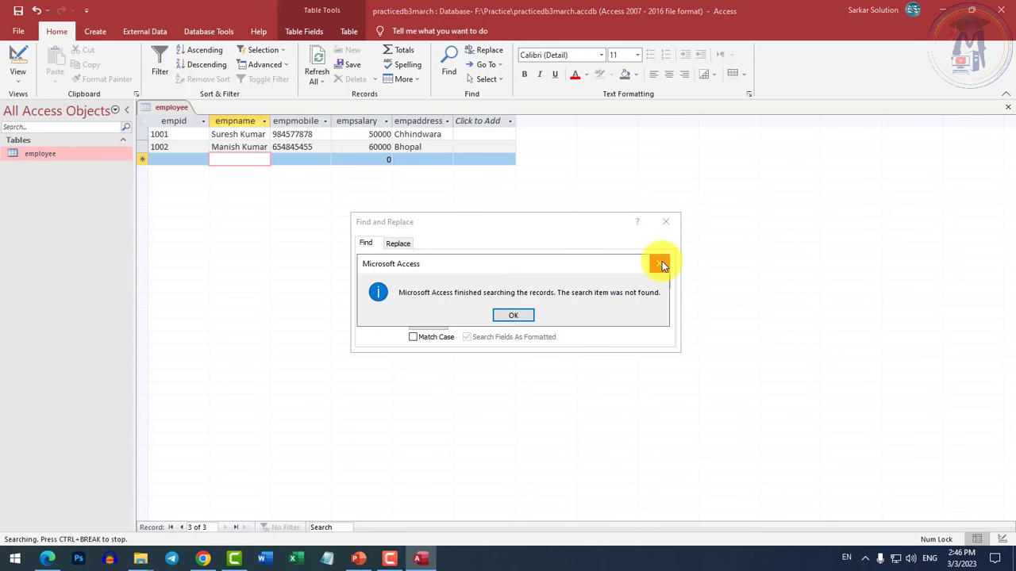
click(500, 311)
click(462, 260)
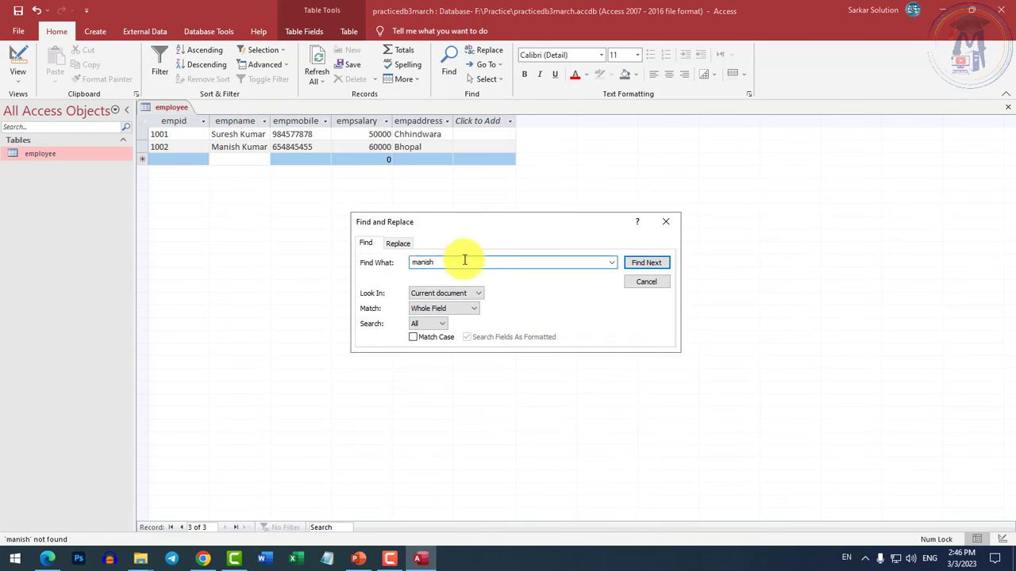
Search the selected empname column for the first name as the current field, and repeat without Search Fields As Formatted
click(442, 294)
click(431, 305)
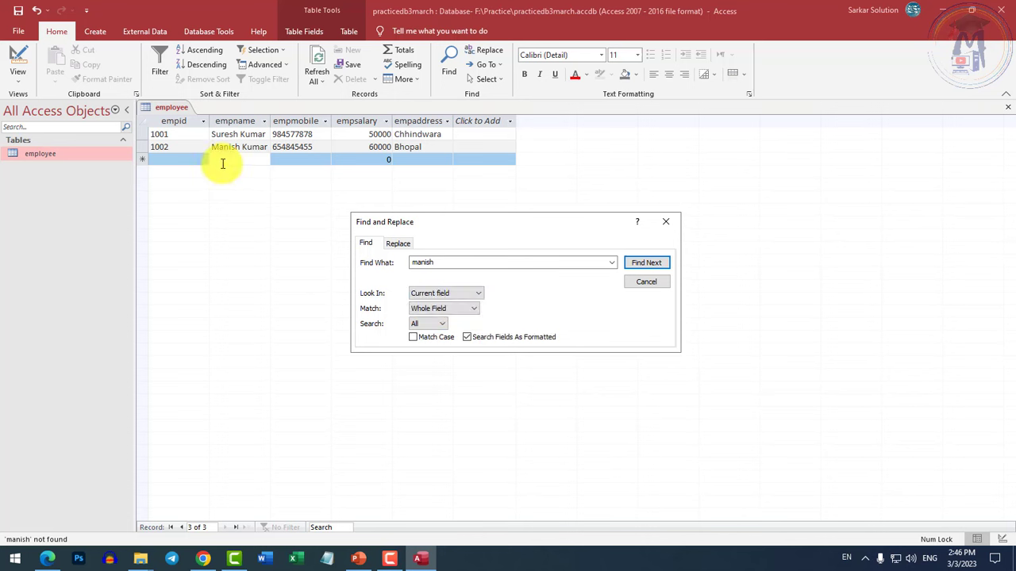
click(234, 120)
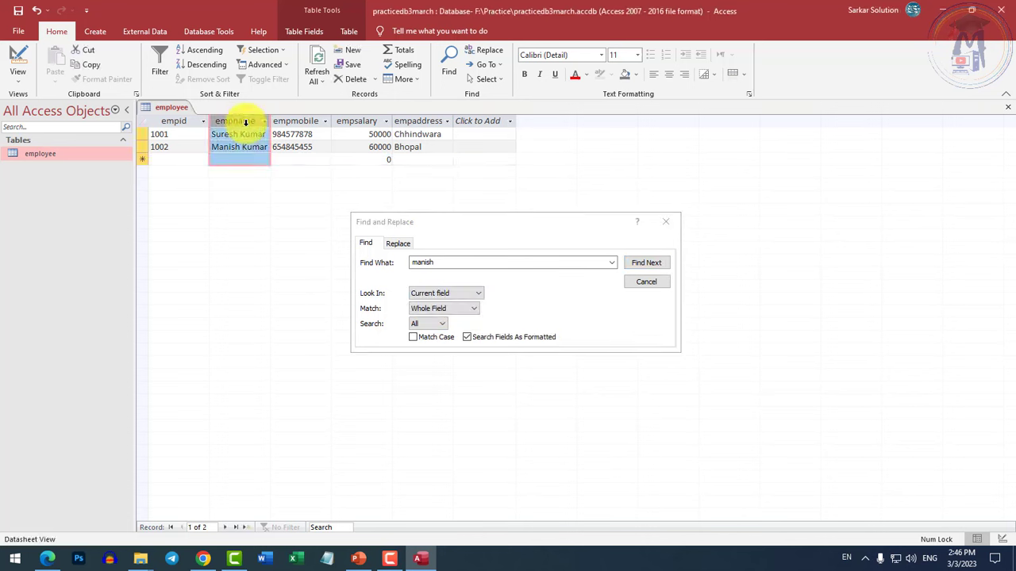
click(646, 263)
click(499, 314)
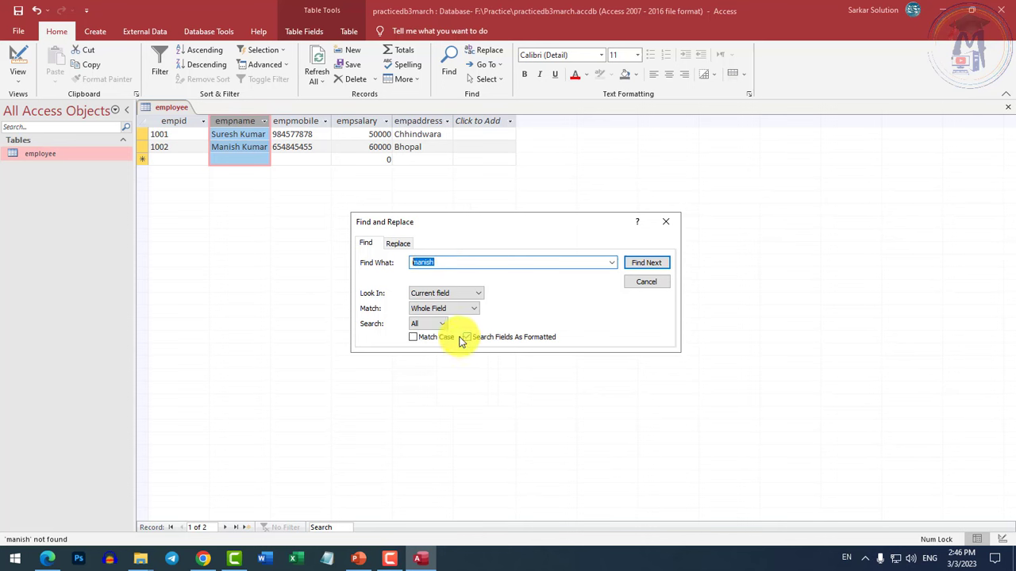
click(647, 263)
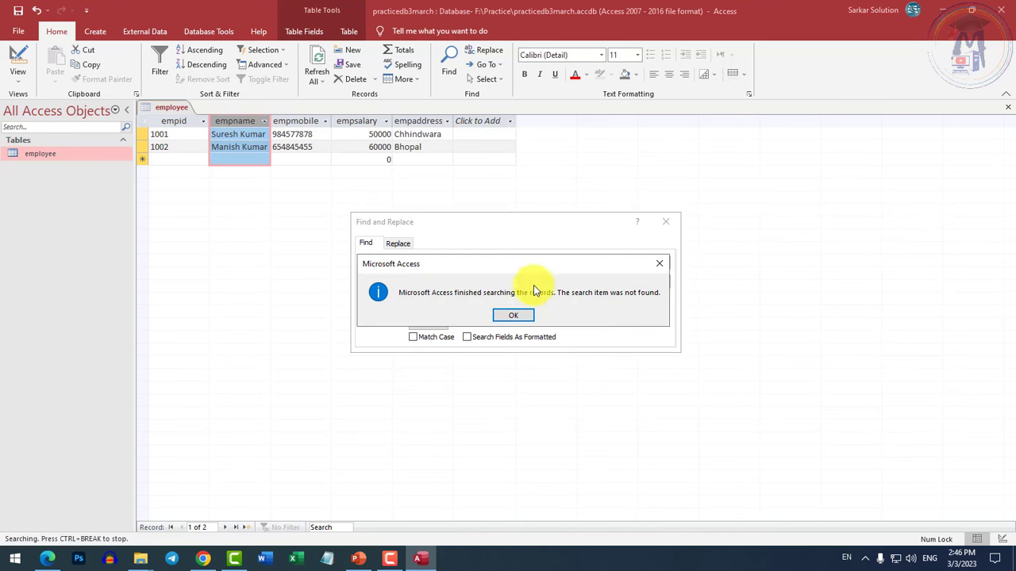
click(513, 314)
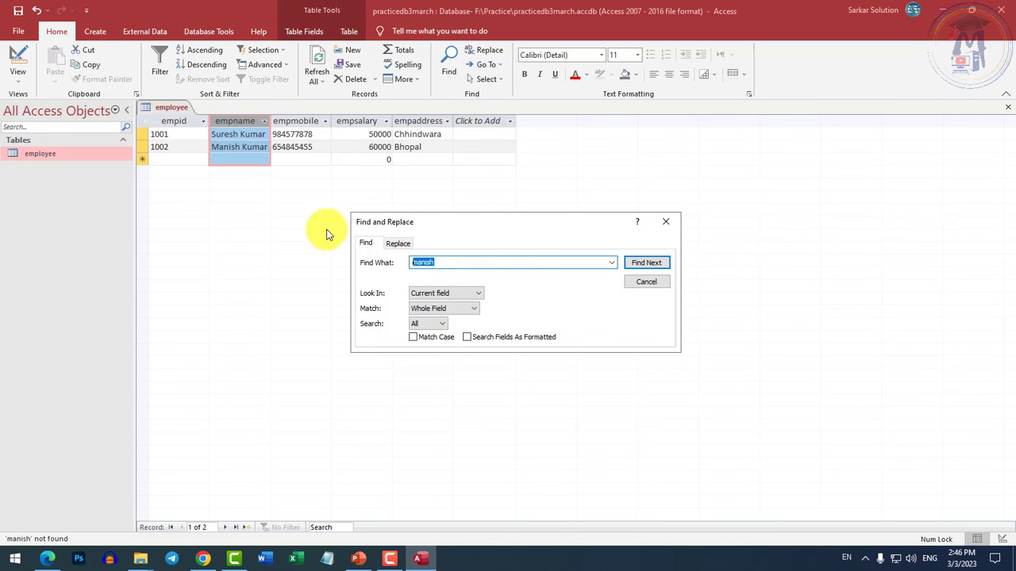
Search the empname column for the second employee's first name written with a capital initial
text(Manish)
click(647, 263)
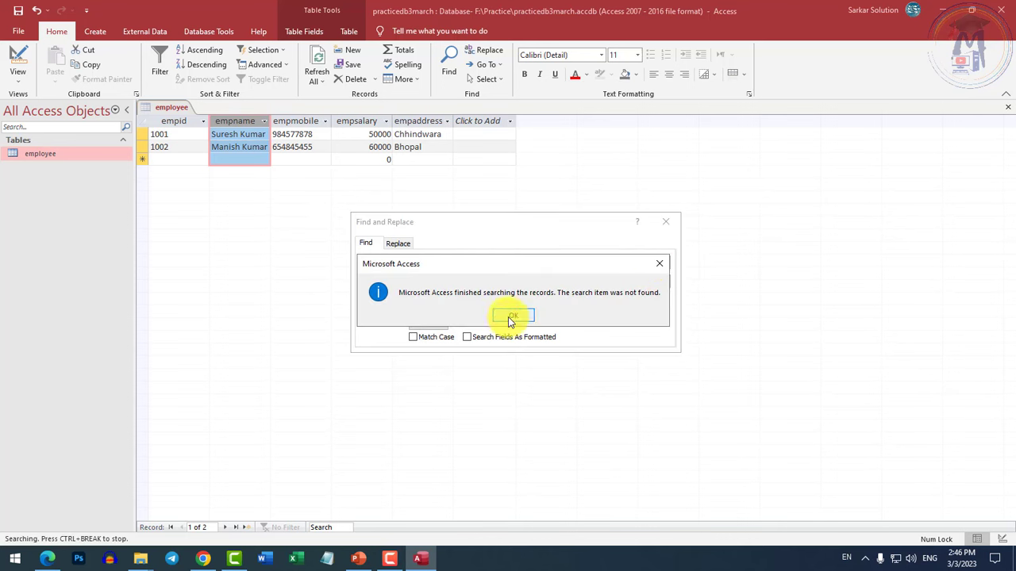
click(512, 314)
Set the match option to Any Part of Field and find every occurrence of the first name in empname
click(474, 308)
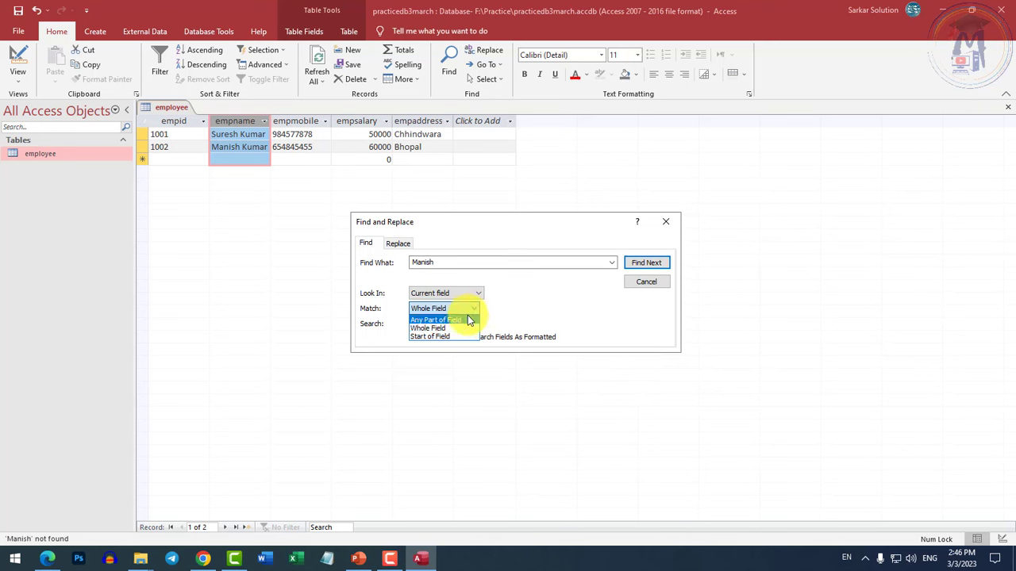
click(434, 320)
click(646, 263)
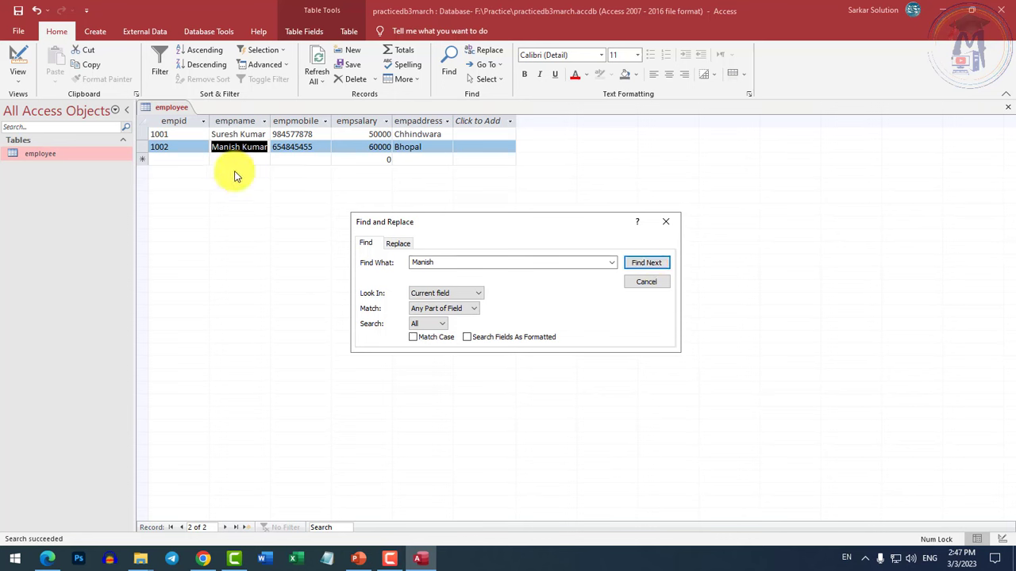
click(646, 263)
key(Return)
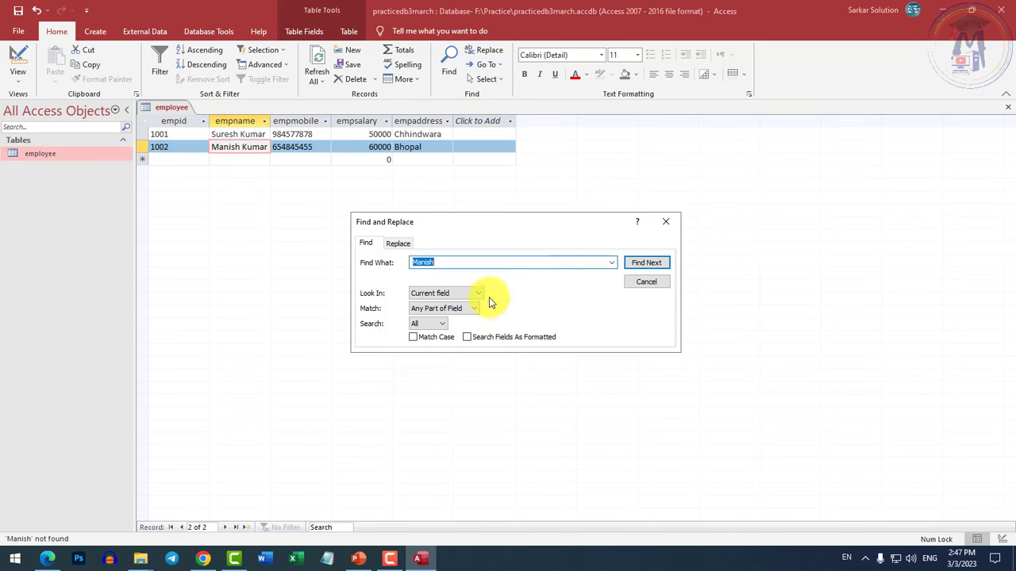
Find every occurrence of the surname shared by both employees in the empname field
double_click(453, 265)
text(K)
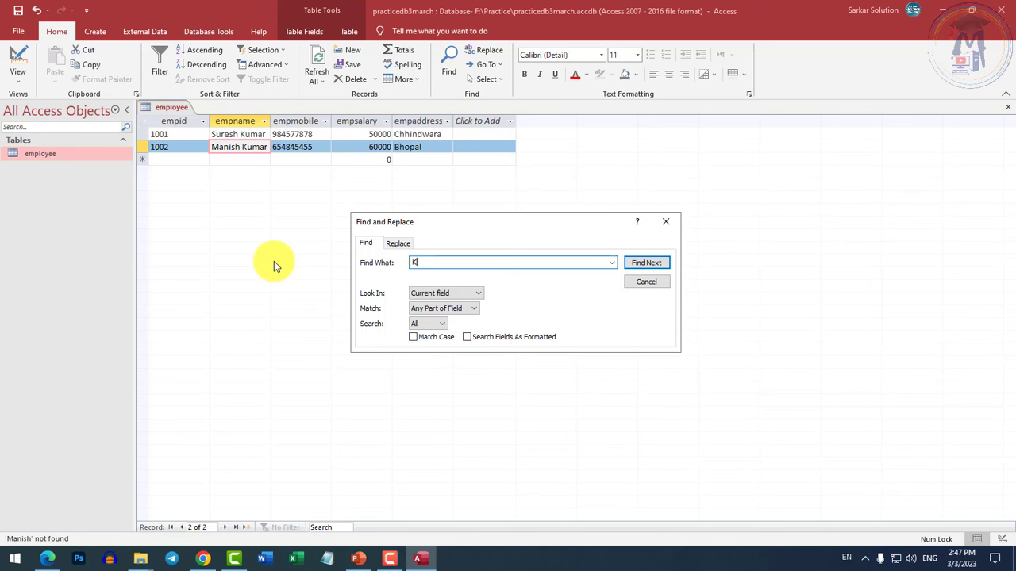
text(umar)
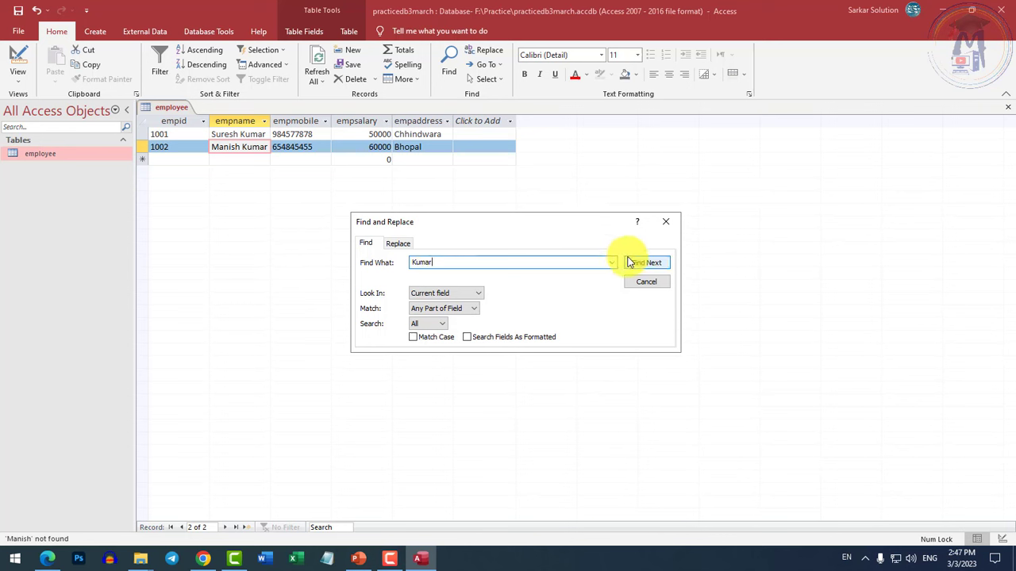
click(628, 262)
click(628, 262)
click(628, 262)
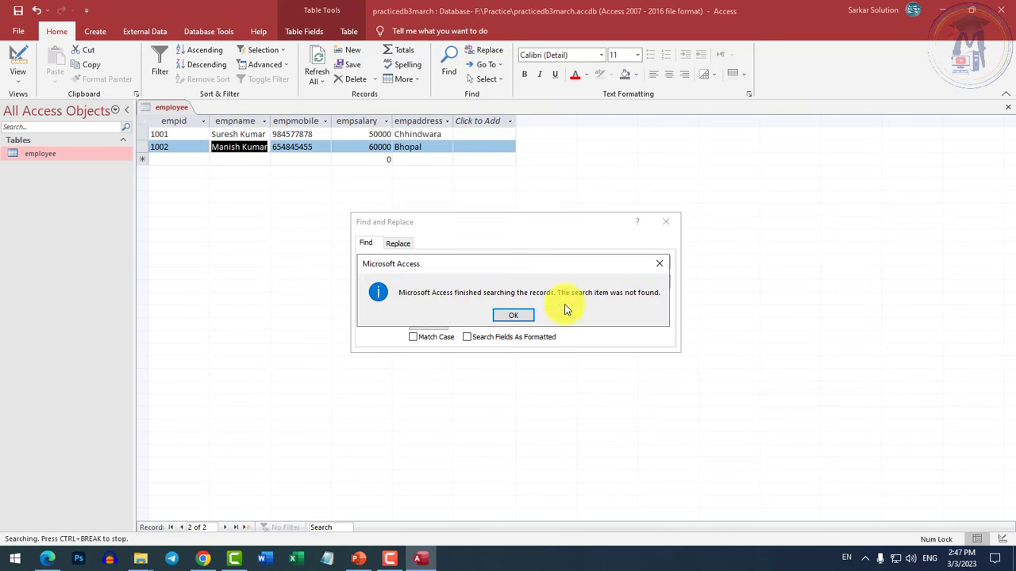
click(513, 315)
click(646, 263)
click(513, 315)
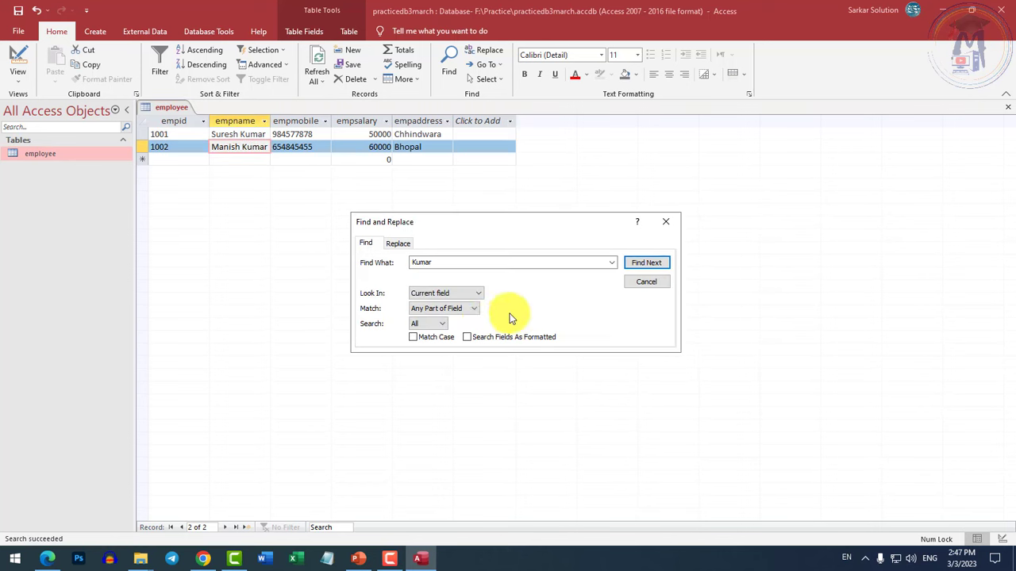
Examine the search direction and the Replace options in Find and Replace, and close the dialog without replacing anything
click(433, 325)
click(509, 306)
click(417, 324)
click(427, 351)
drag(524, 222, 494, 211)
click(380, 232)
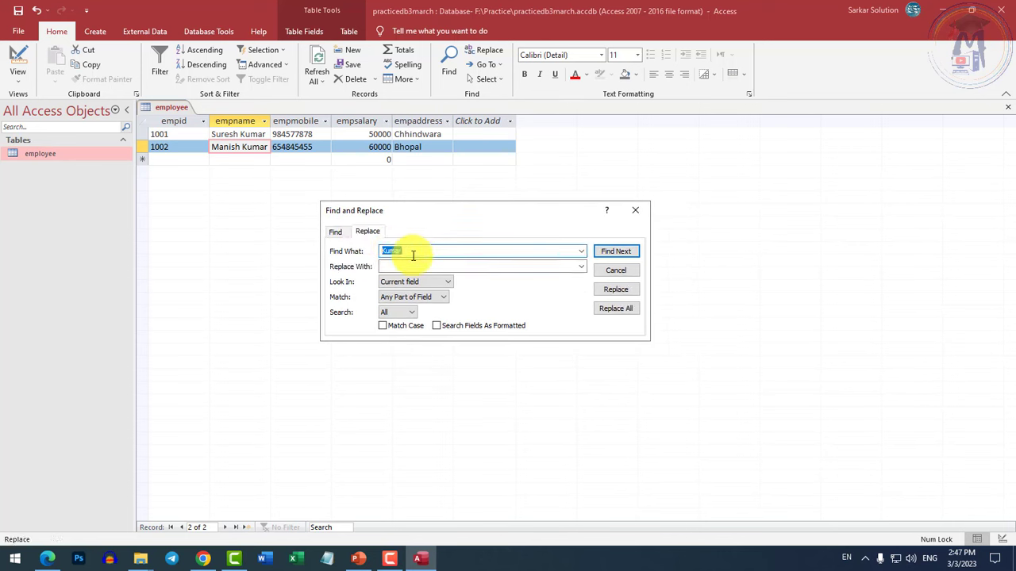
click(419, 253)
click(391, 266)
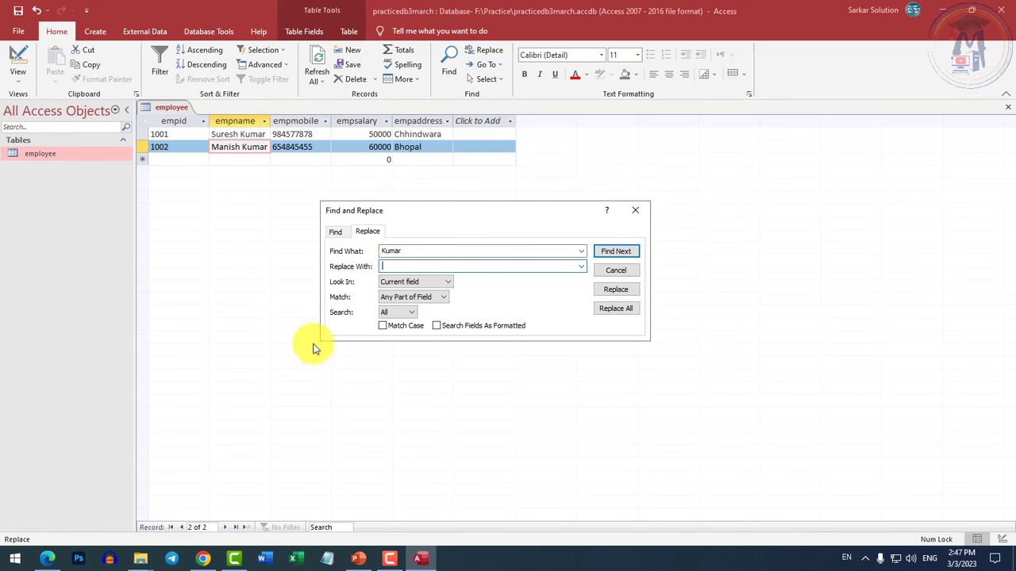
click(616, 270)
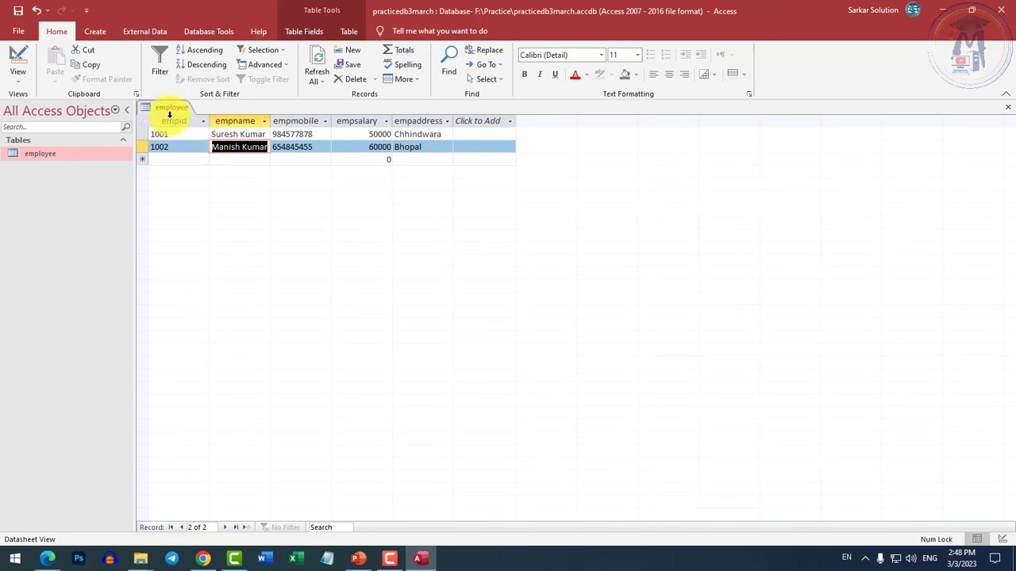
Save the employee table
right_click(165, 108)
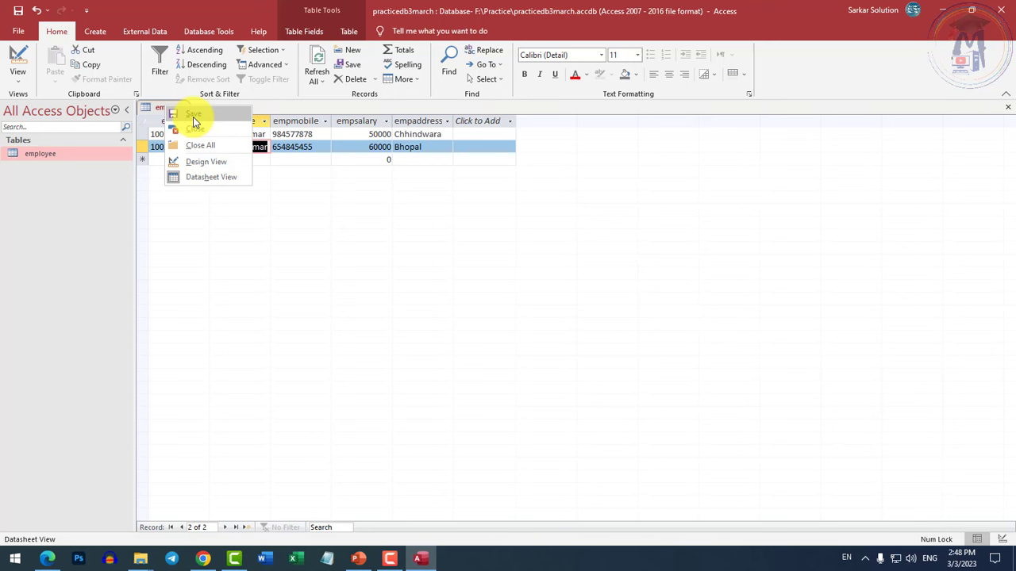
click(192, 117)
Show the employee table in Design View and return it to Datasheet View
right_click(172, 112)
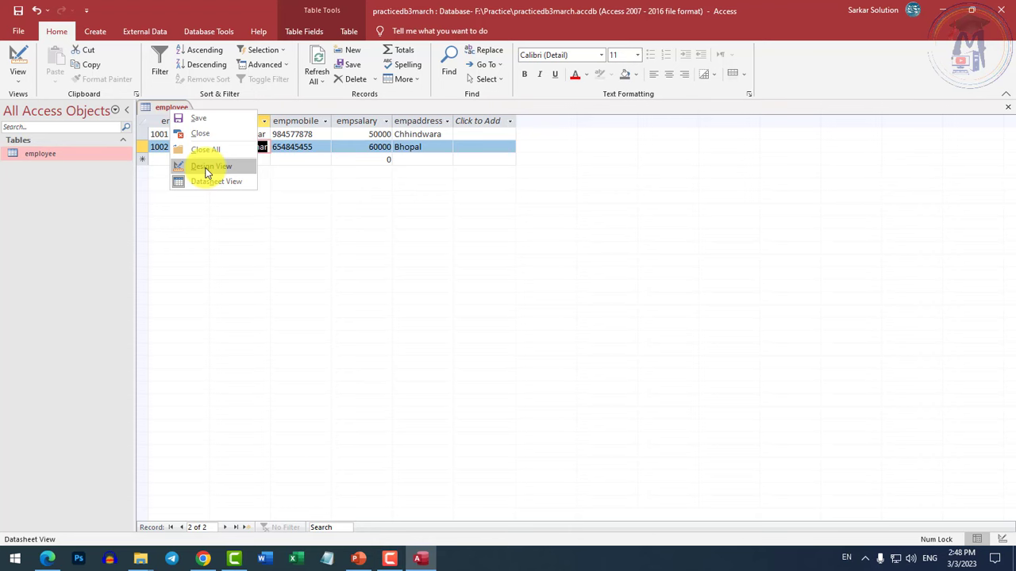
click(206, 173)
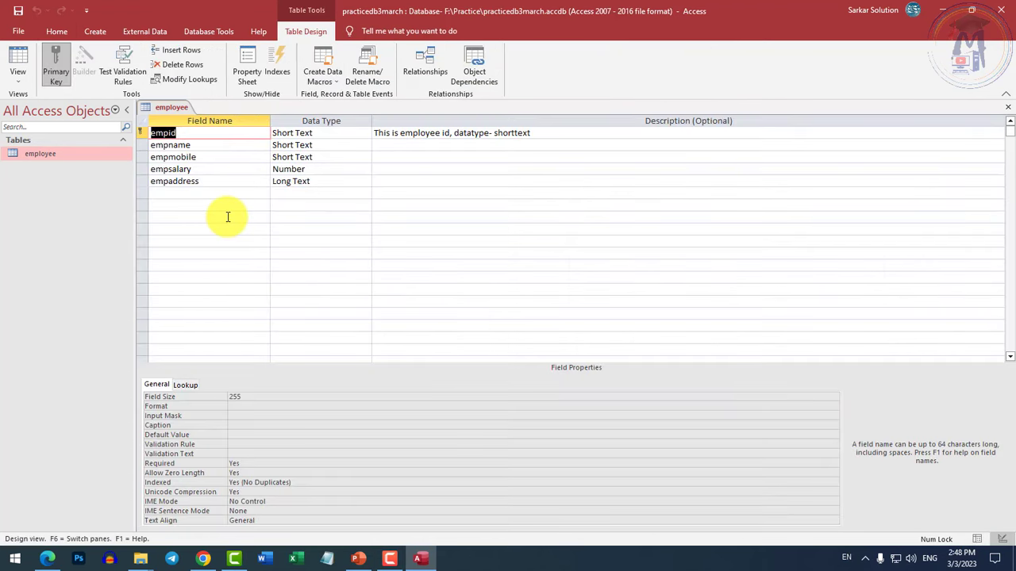
right_click(160, 113)
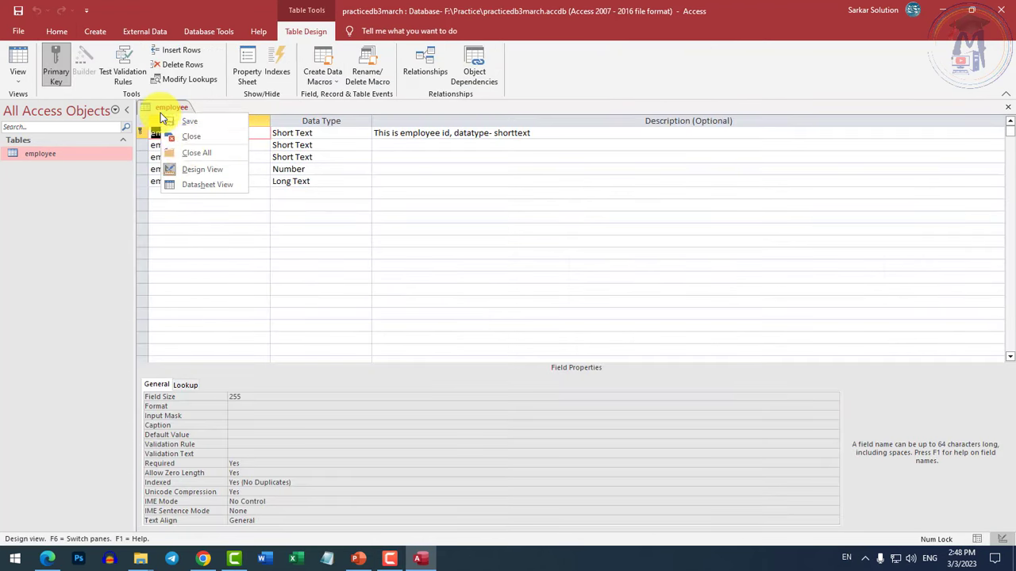
click(201, 185)
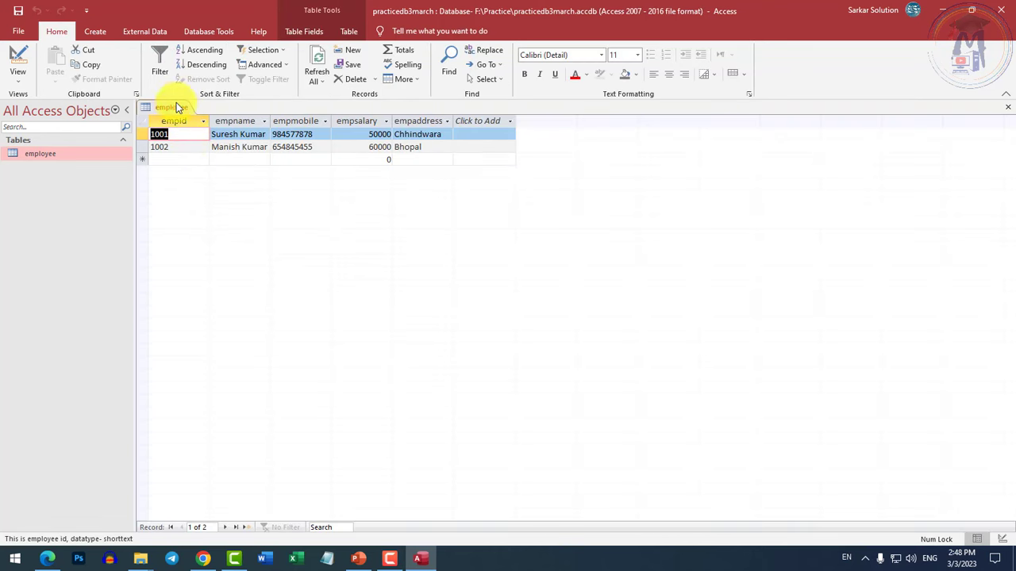
Start an Excel import from the employee table, using F:\Practice\Practice Sheet.xlsx as the source for a new table in the current database
click(35, 158)
right_click(35, 161)
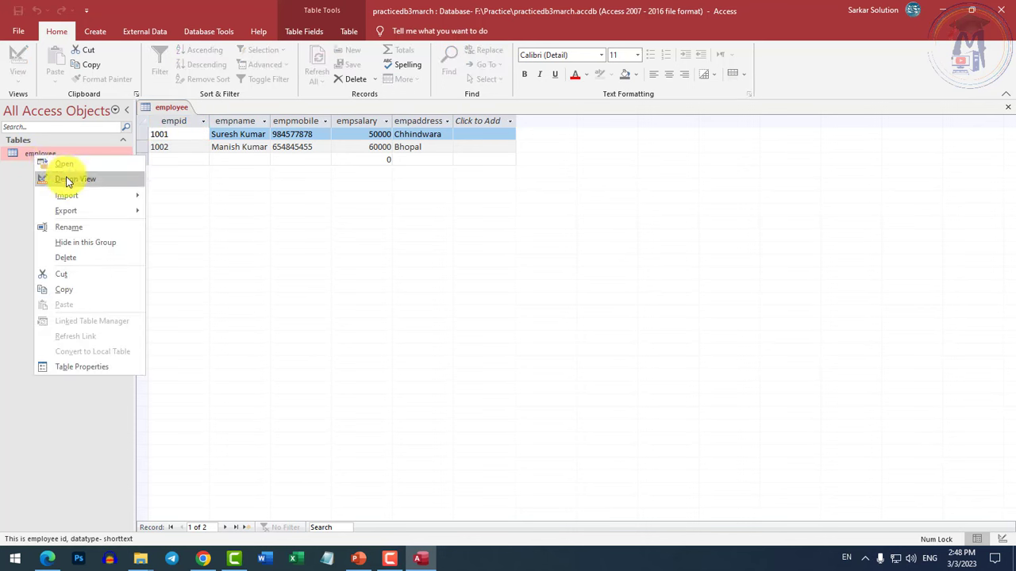
mouse_move(80, 199)
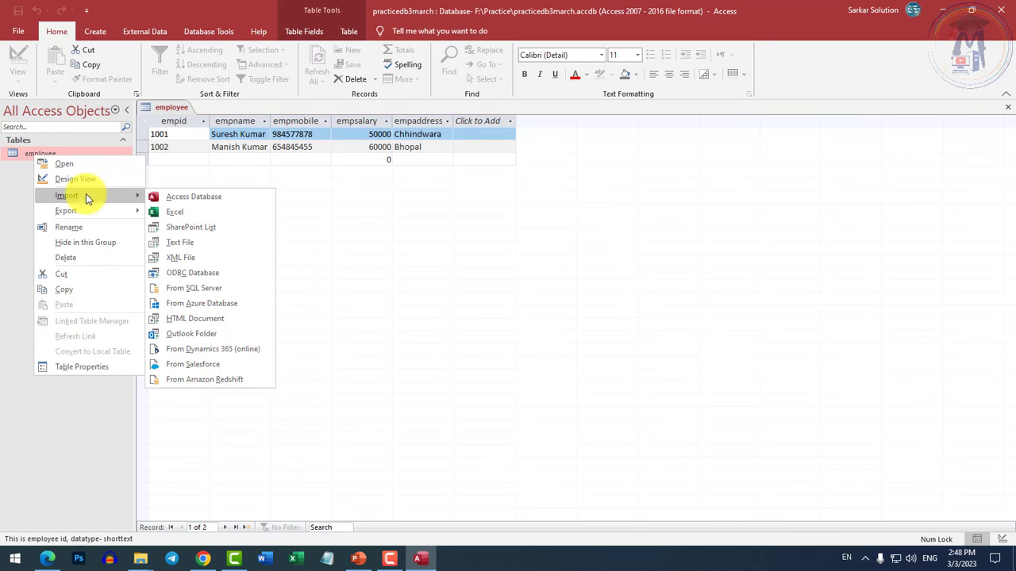
click(172, 220)
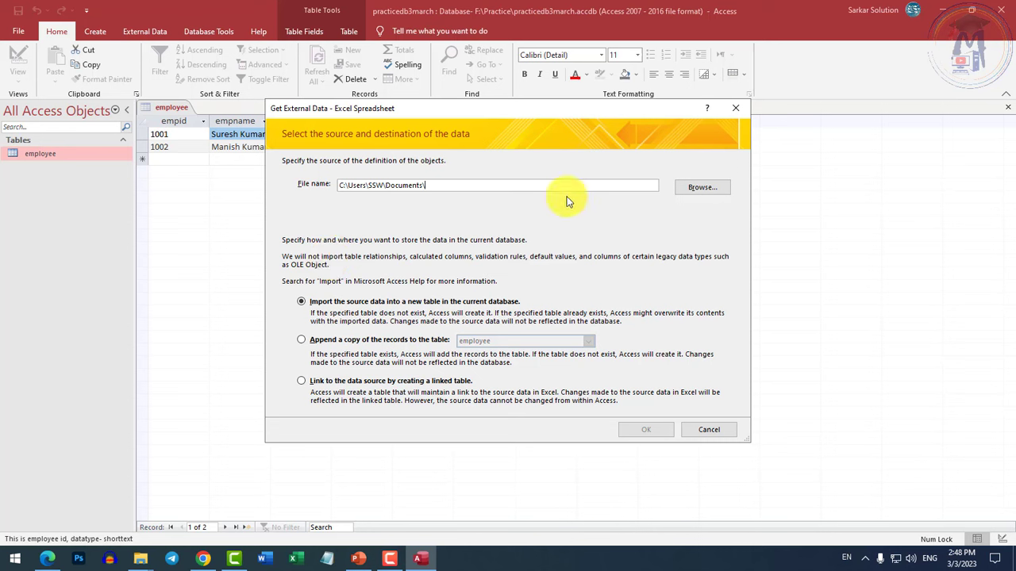
click(704, 189)
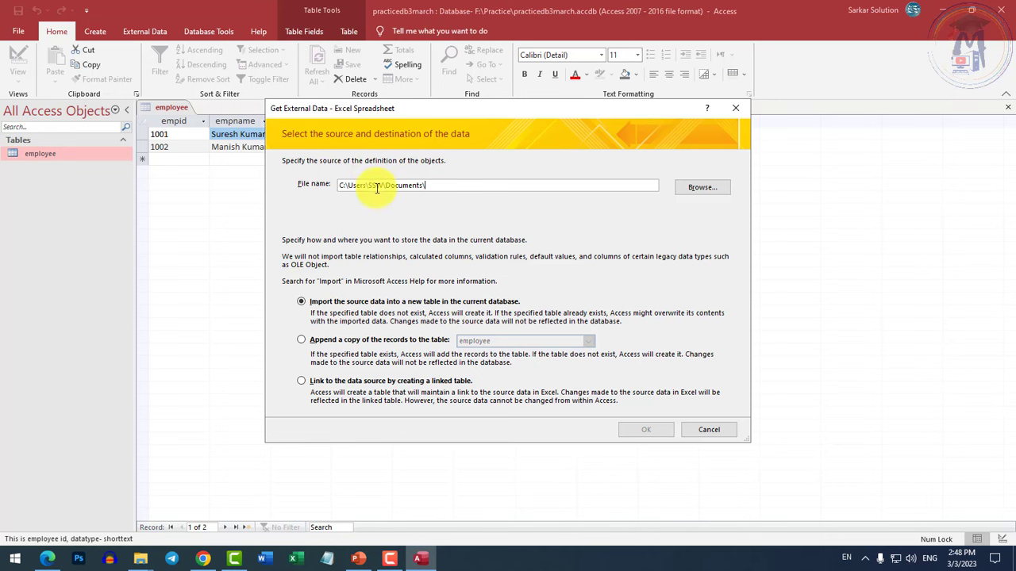
click(700, 191)
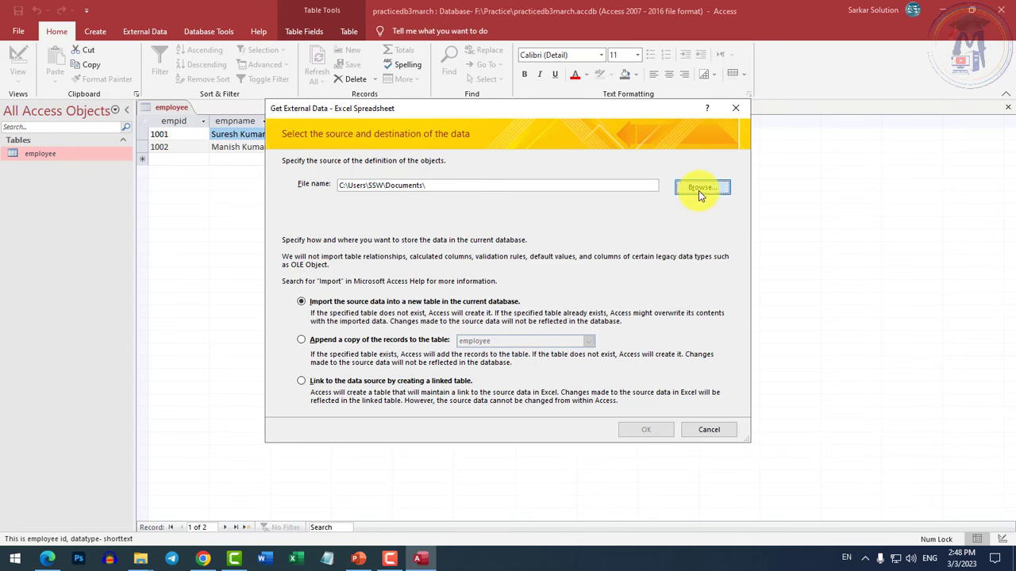
scroll(320, 342, down, 2)
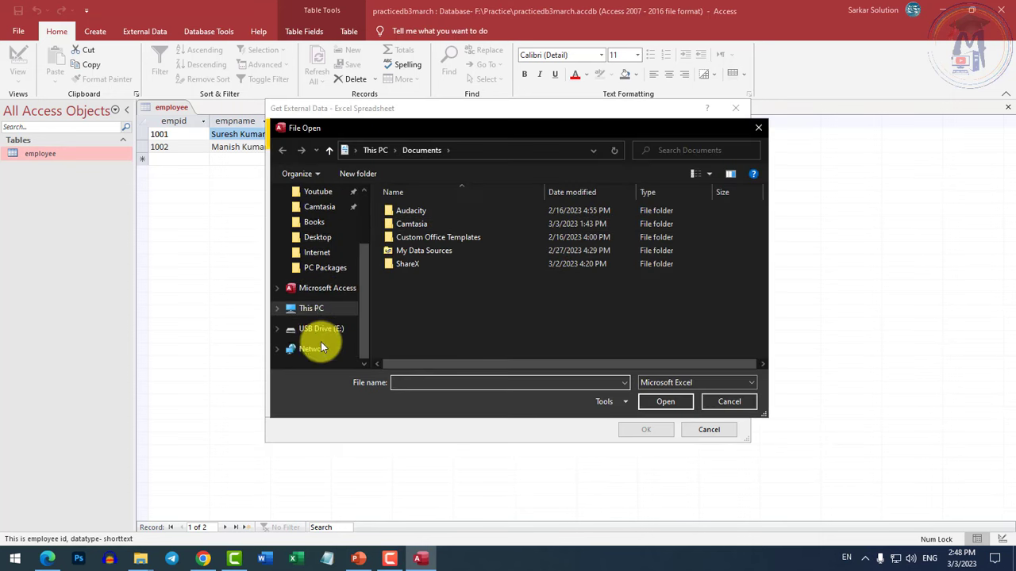
click(311, 308)
scroll(469, 302, down, 3)
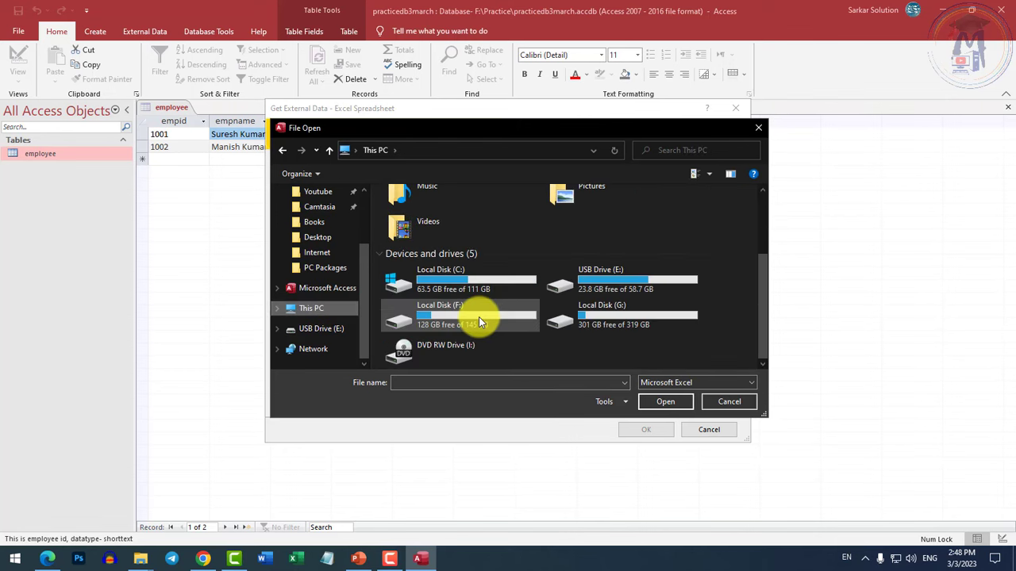
double_click(479, 317)
double_click(420, 236)
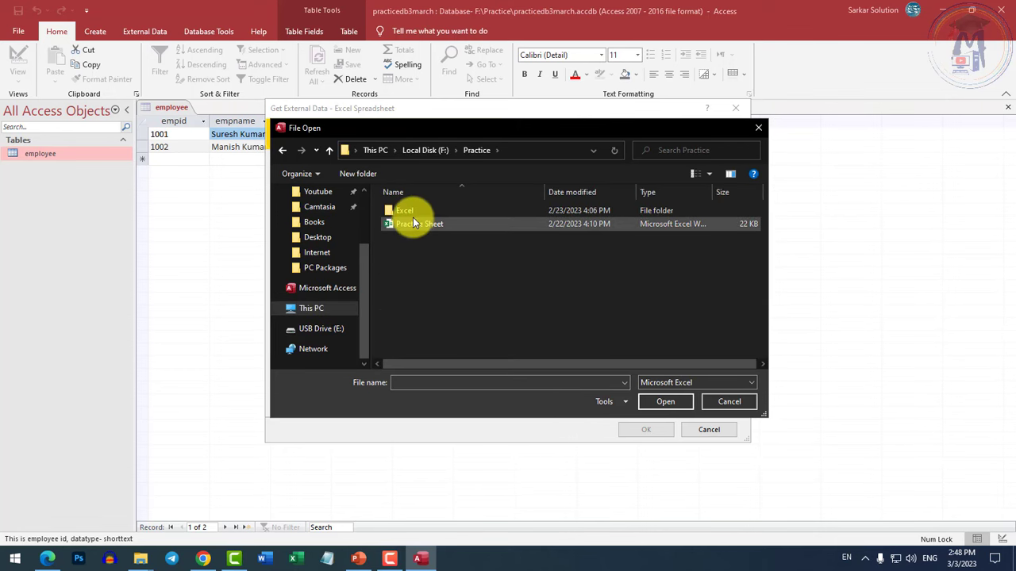
double_click(414, 224)
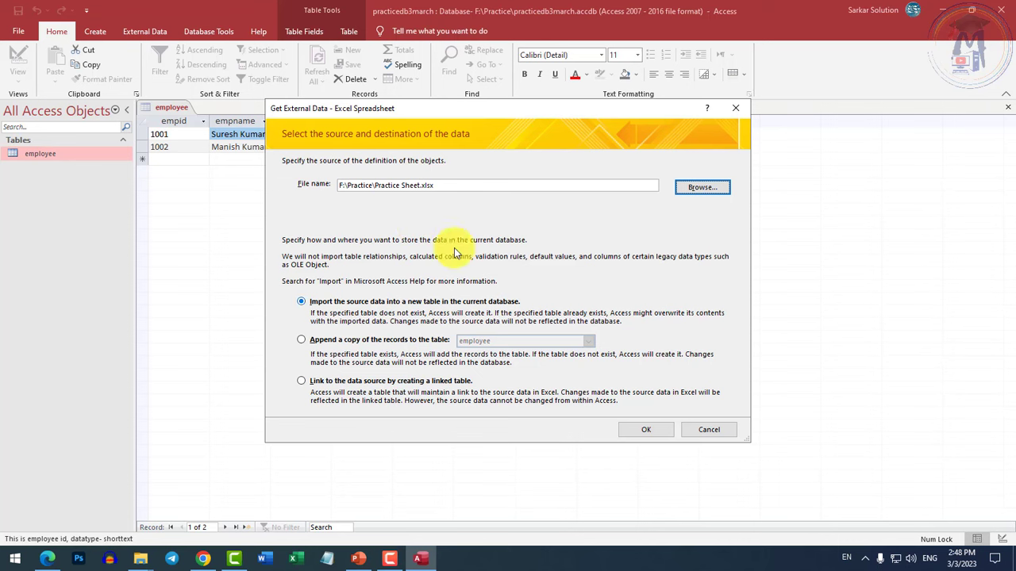
click(643, 424)
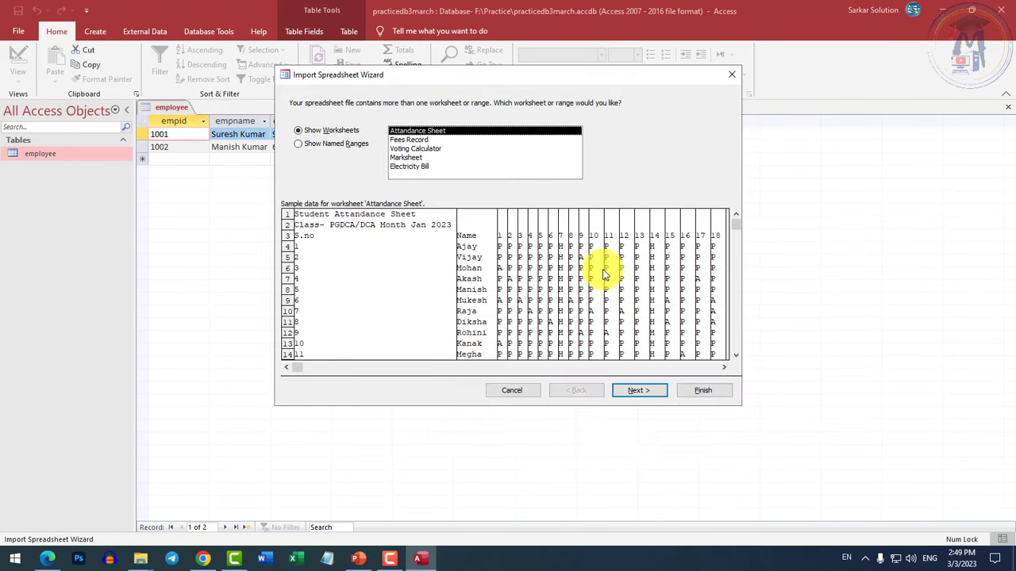
Import the Fees Record worksheet without column headings, let Access add the primary key, and finish without saving the import steps
click(410, 141)
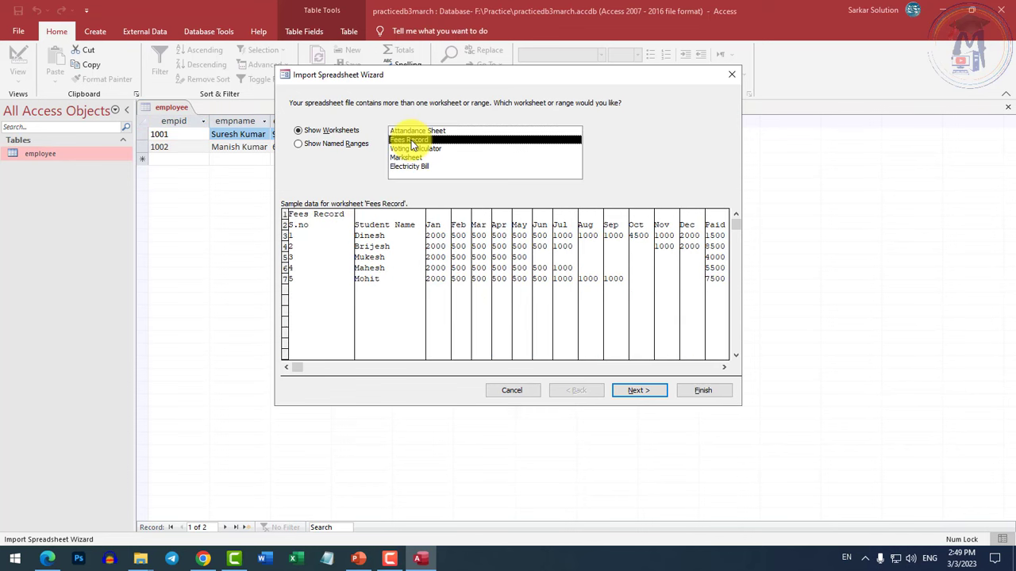
click(640, 389)
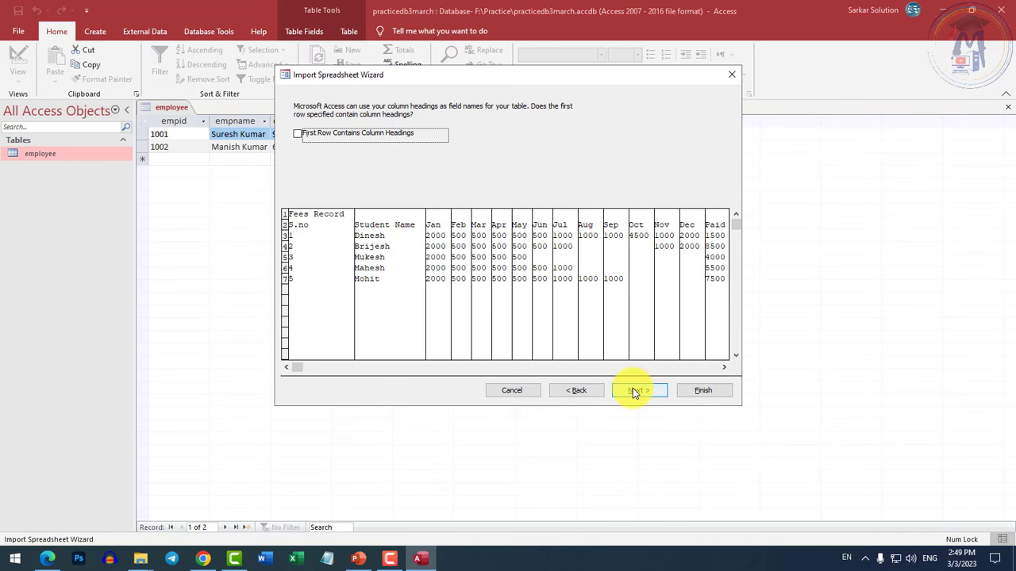
click(634, 392)
click(639, 392)
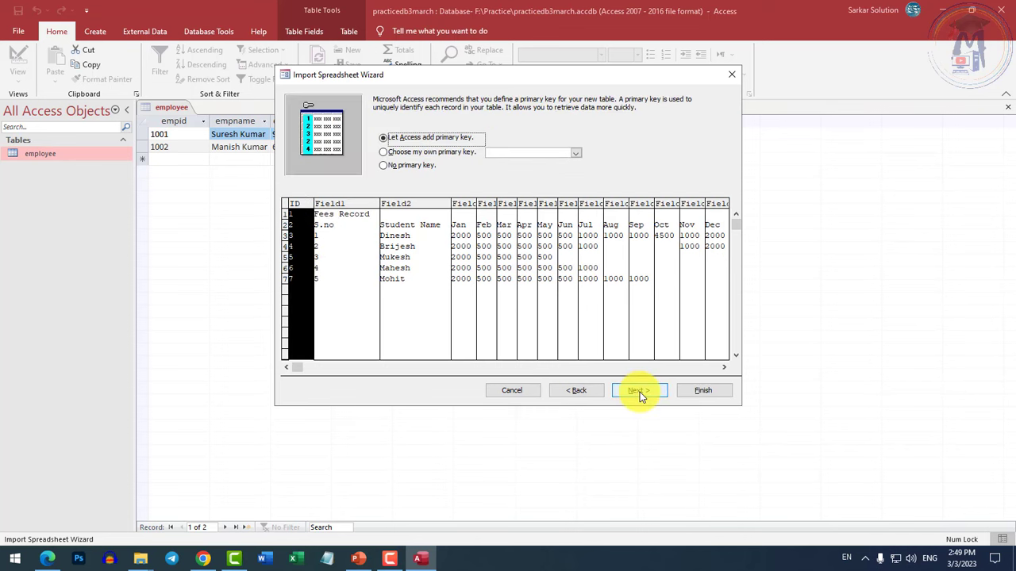
click(640, 392)
click(702, 391)
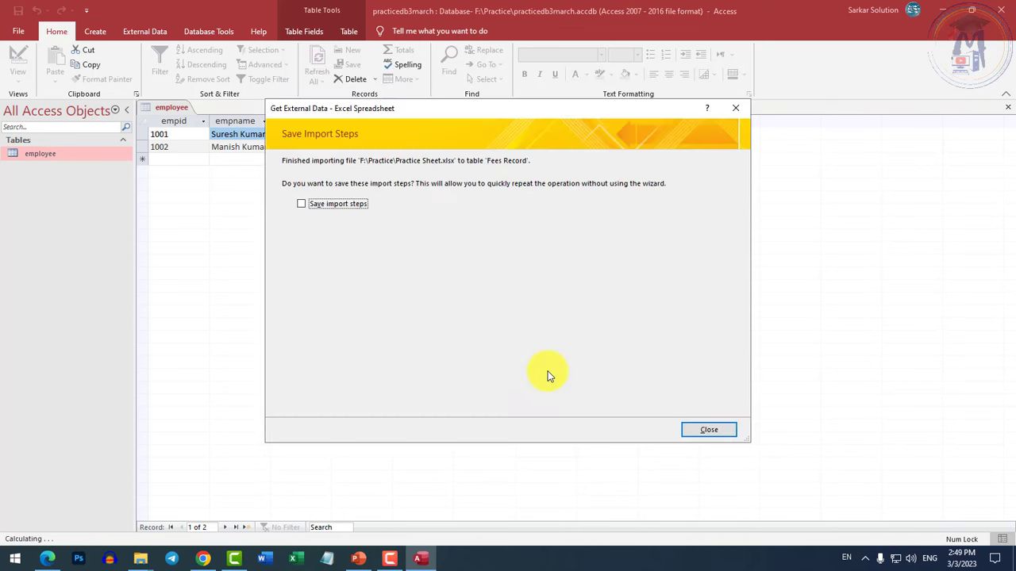
click(718, 429)
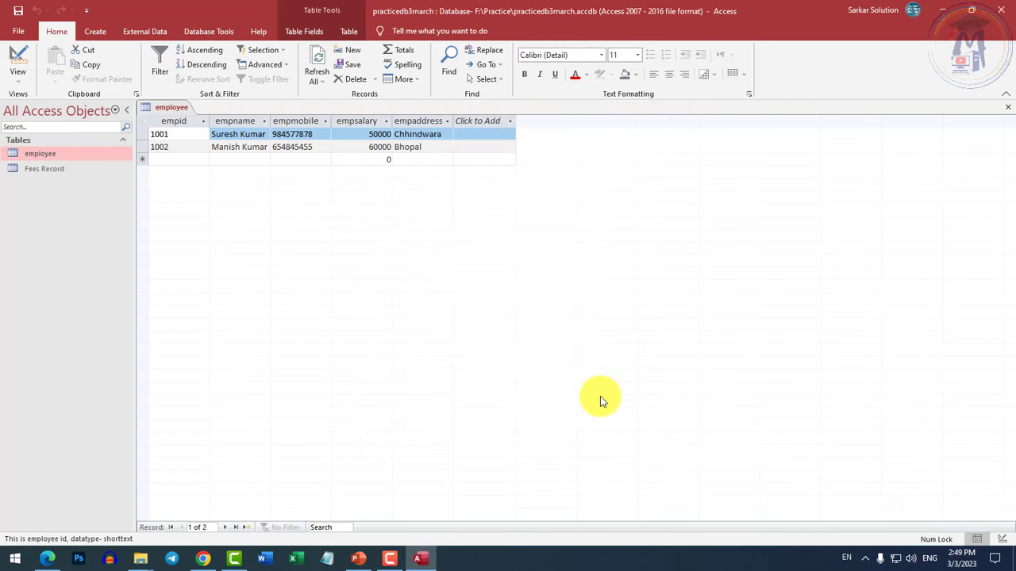
Open the Fees Record table and examine its imported rows, including the title and heading rows in Field1
click(50, 169)
double_click(50, 170)
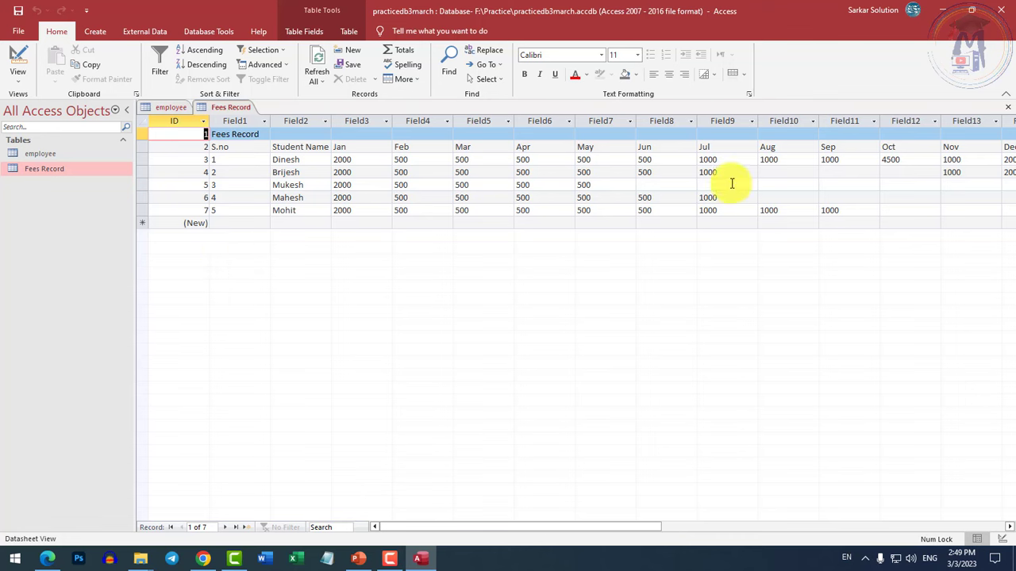
mouse_move(446, 527)
mouse_down()
mouse_move(685, 519)
mouse_move(432, 519)
mouse_up()
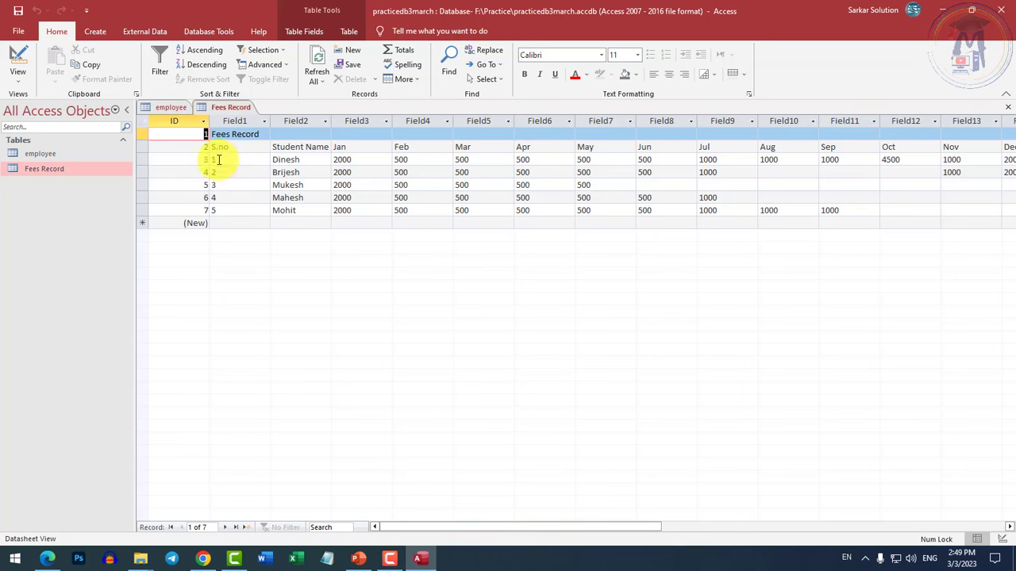
click(220, 134)
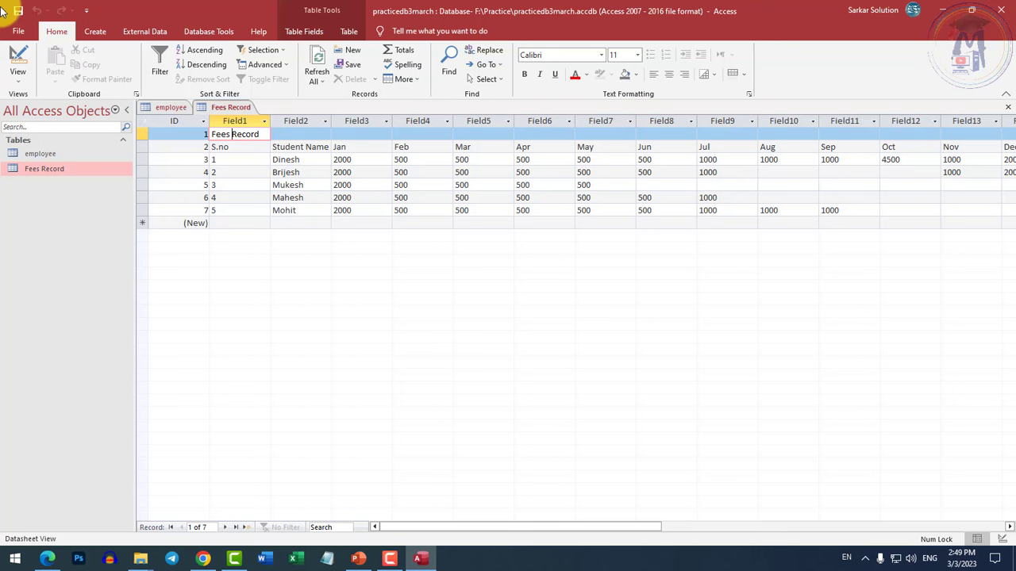
click(227, 147)
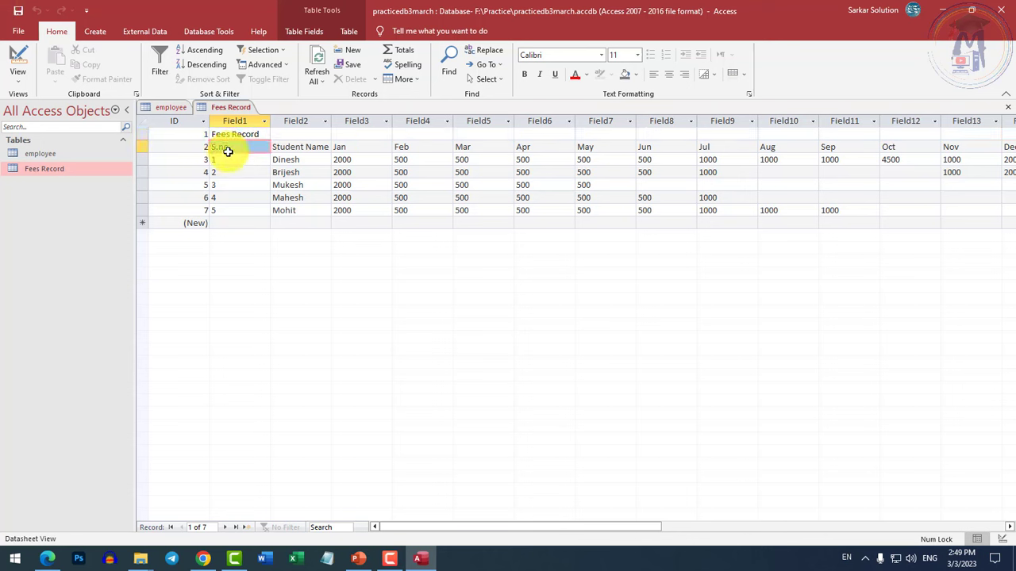
Try to delete the ID field of the Fees Record table in Datasheet View
click(180, 121)
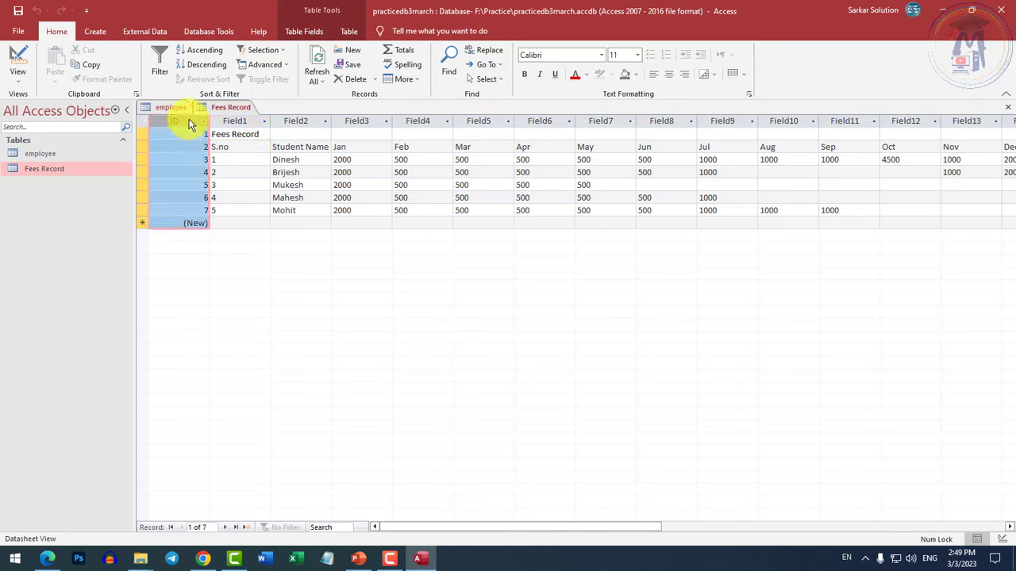
right_click(189, 120)
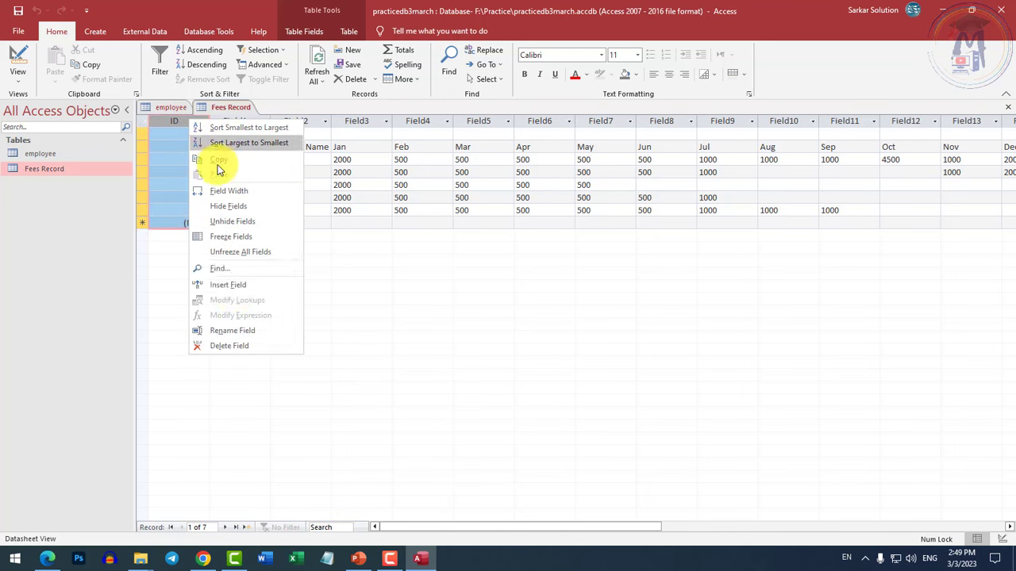
click(236, 350)
click(508, 328)
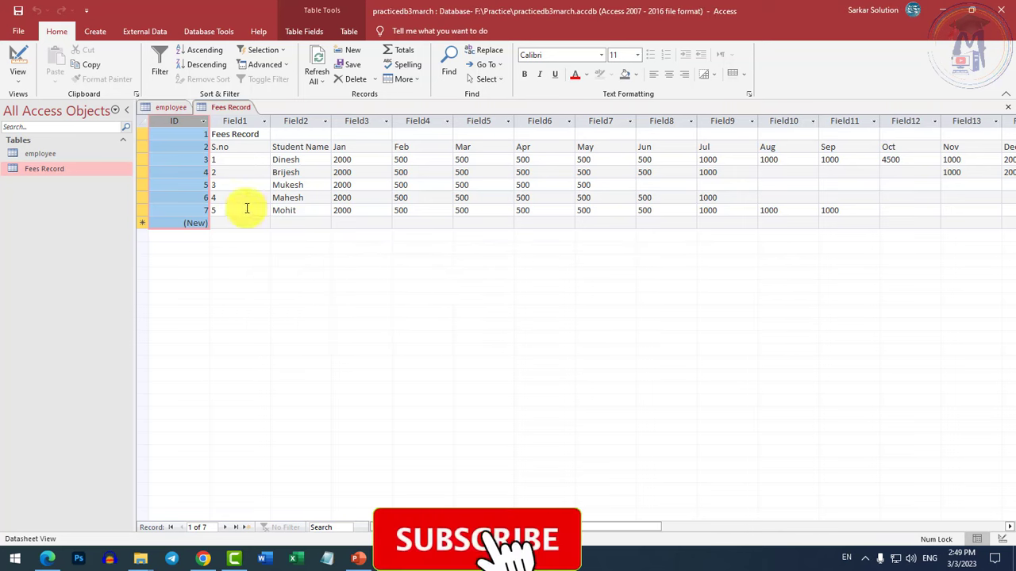
Switch the Fees Record table to Design View and make Field1 the primary key
right_click(230, 111)
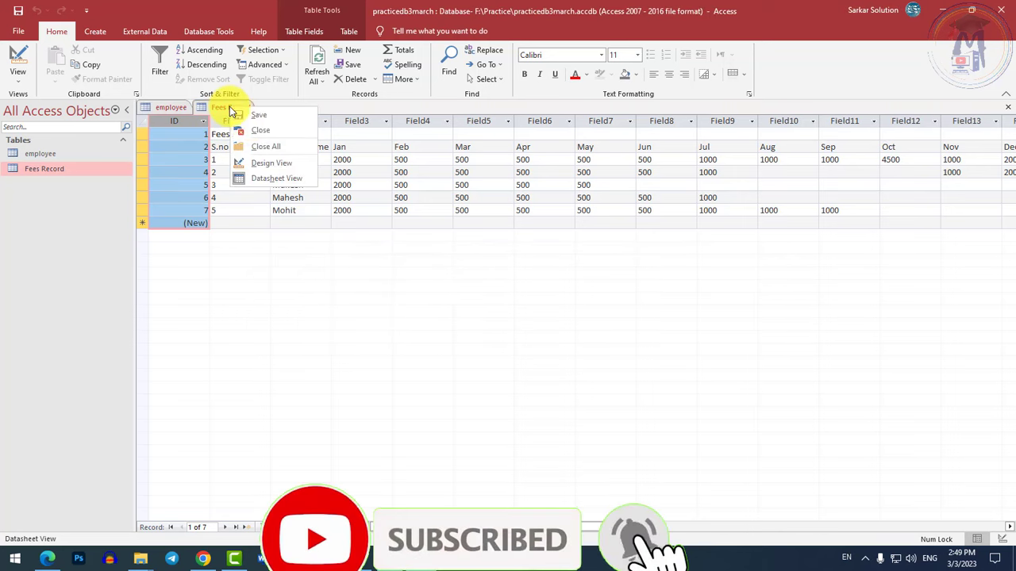
click(274, 163)
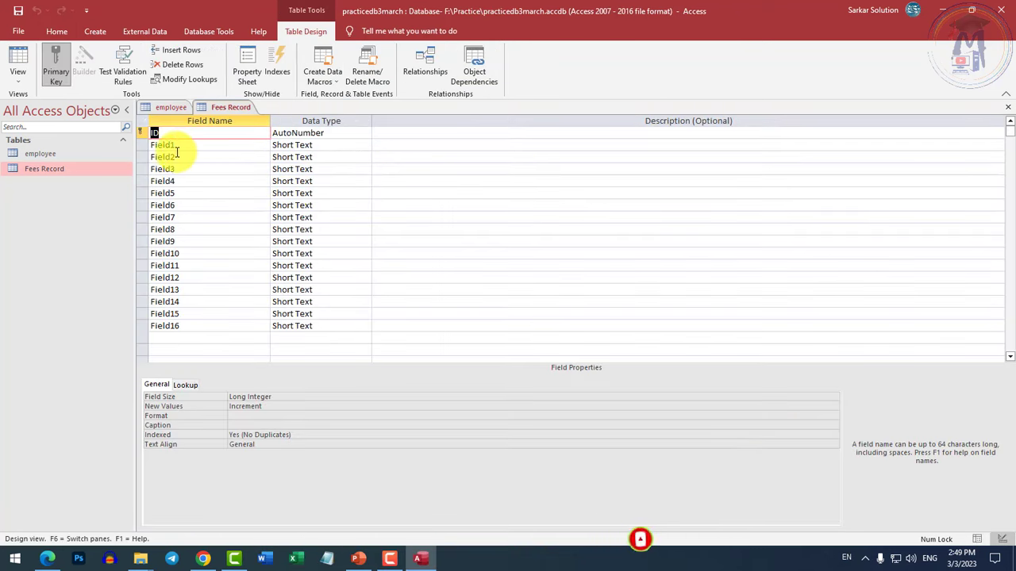
click(144, 150)
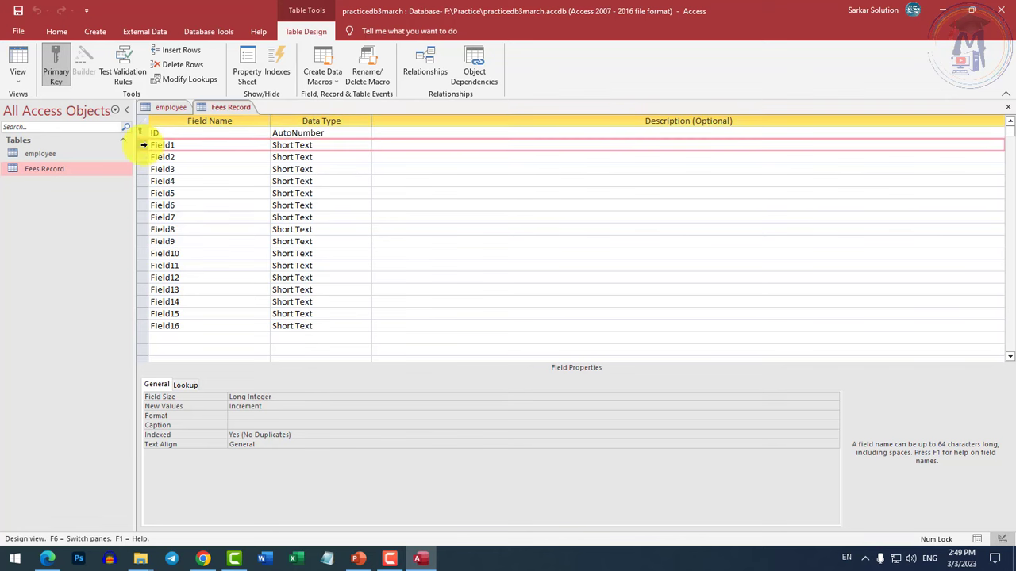
right_click(144, 150)
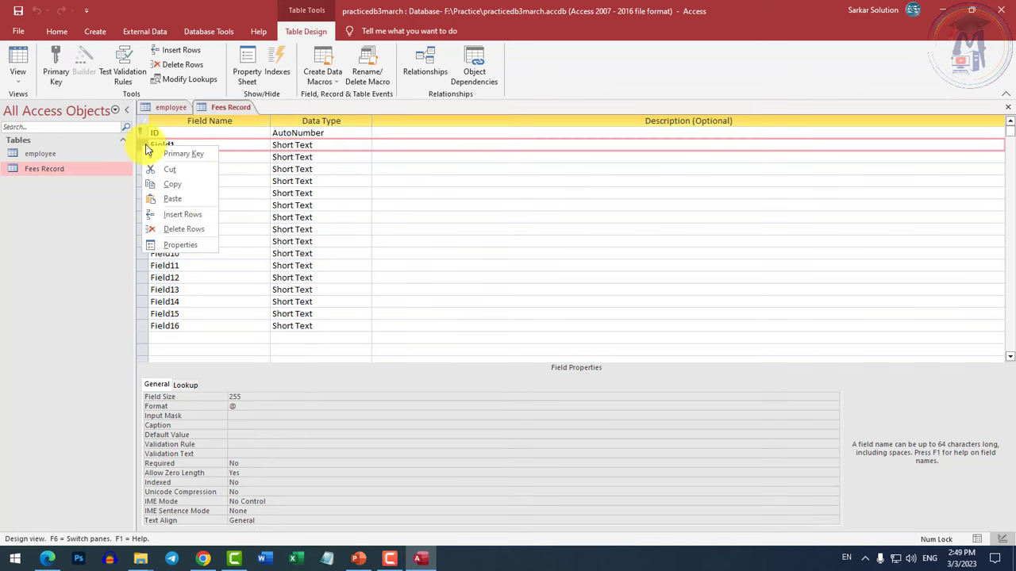
click(154, 153)
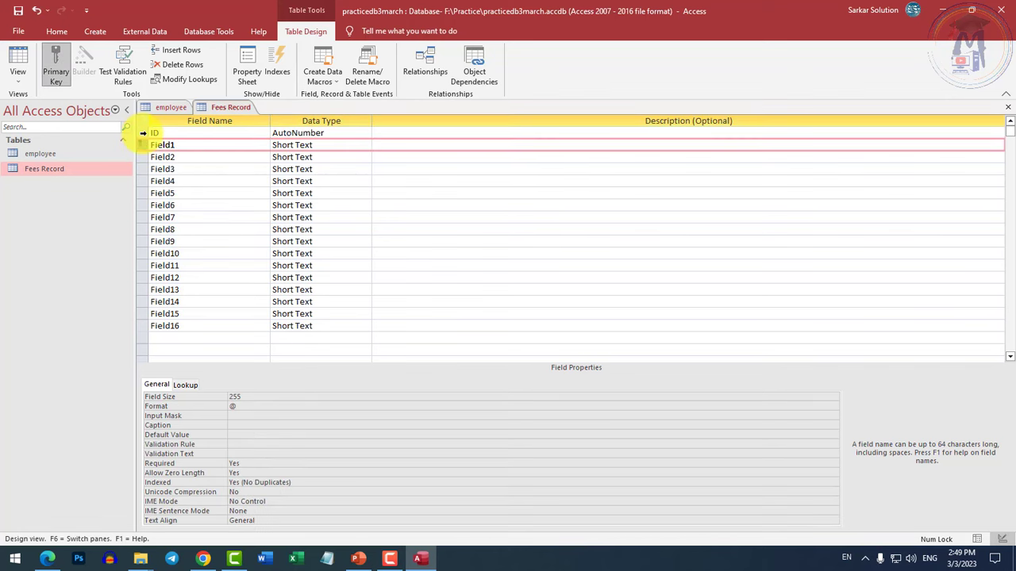
Delete the ID field from the Fees Record table design permanently
right_click(141, 133)
click(188, 218)
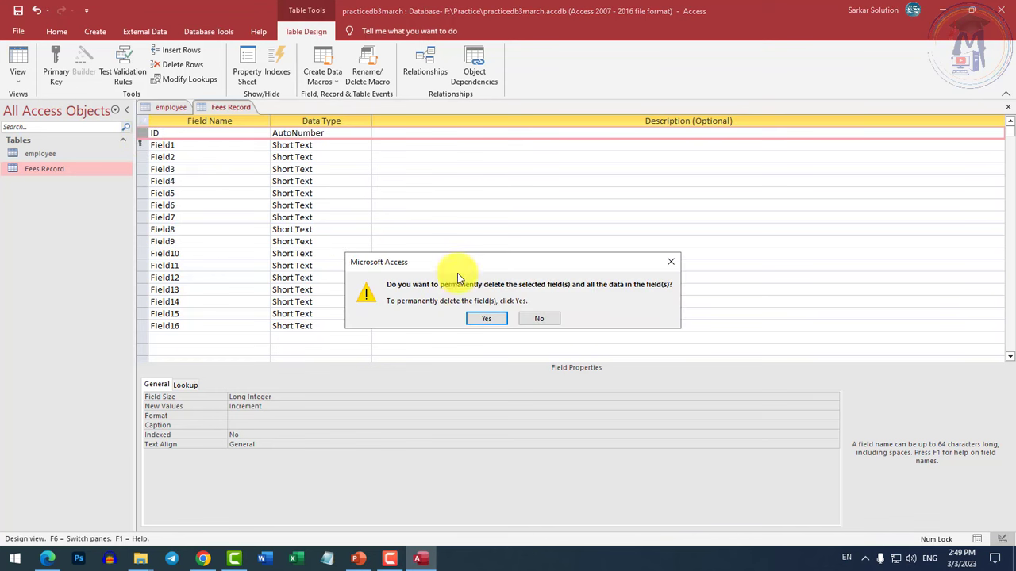
click(497, 319)
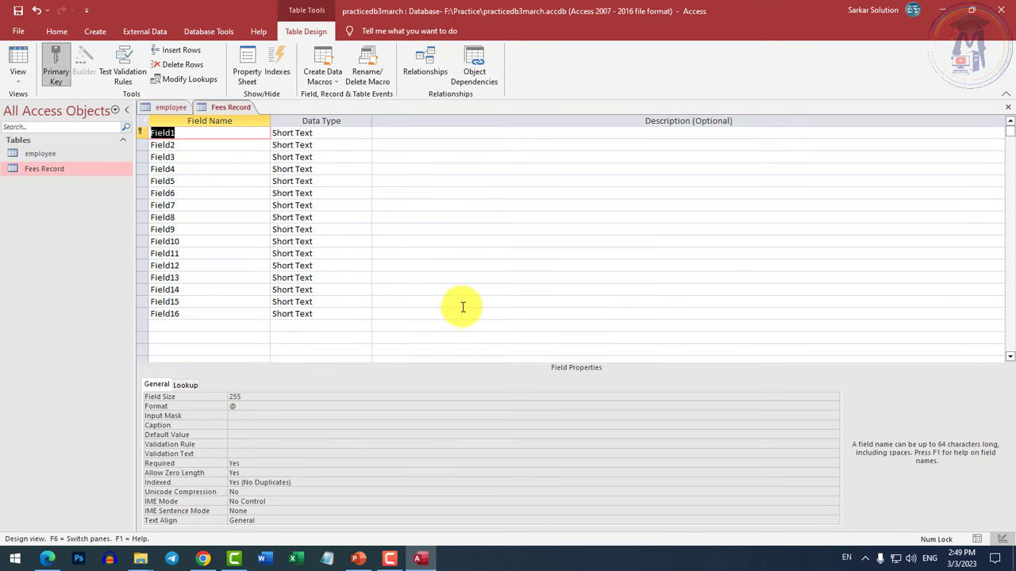
Save the Fees Record table design and return the table to Datasheet View
right_click(218, 108)
click(248, 118)
right_click(216, 113)
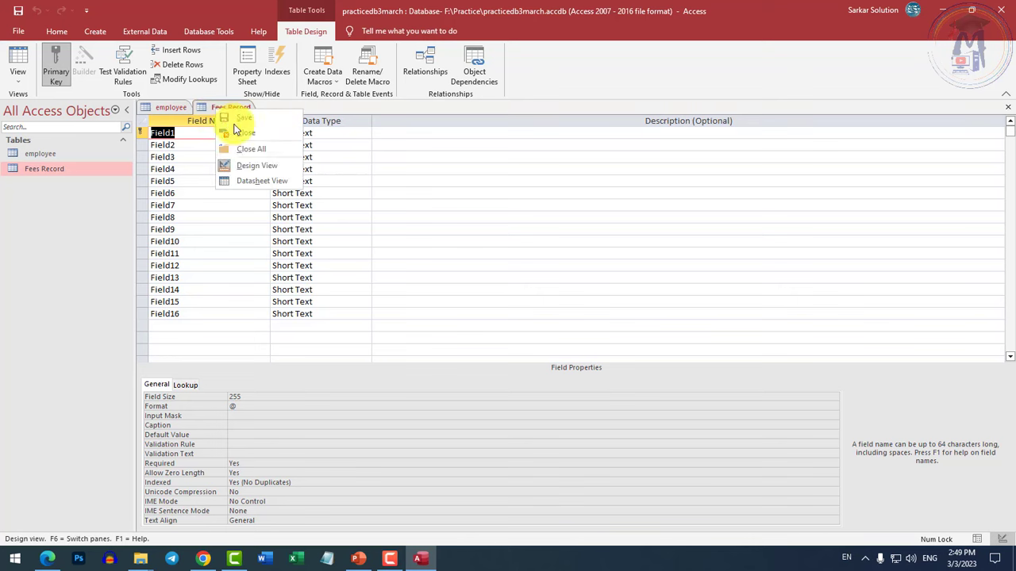
click(259, 179)
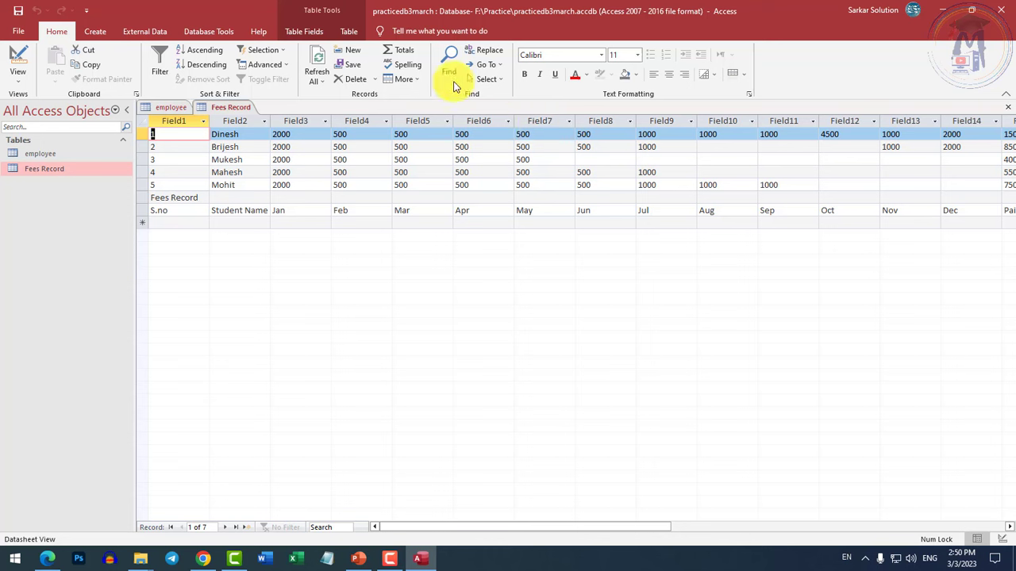
Close the Fees Record table
right_click(230, 108)
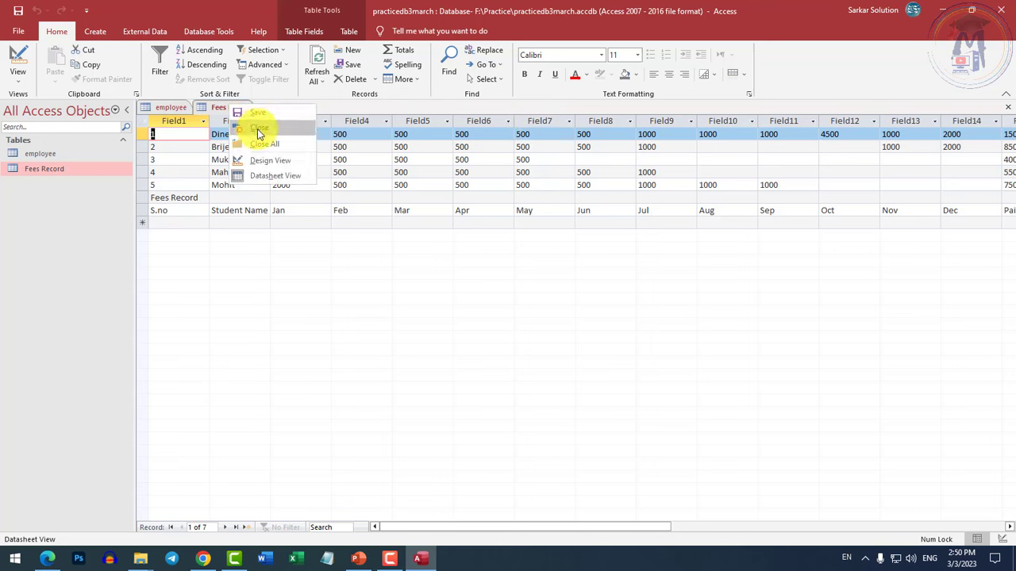
click(264, 129)
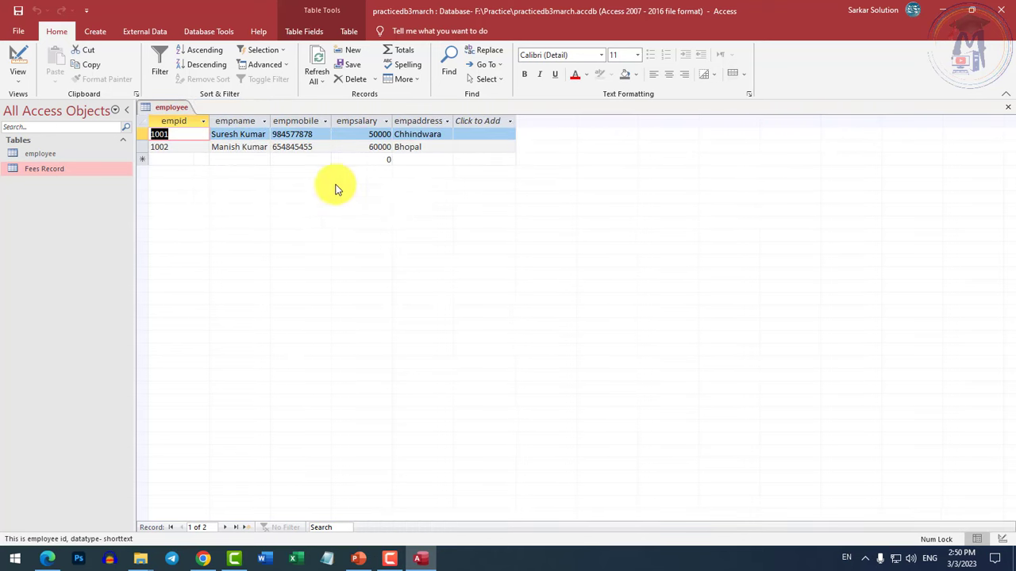
right_click(54, 200)
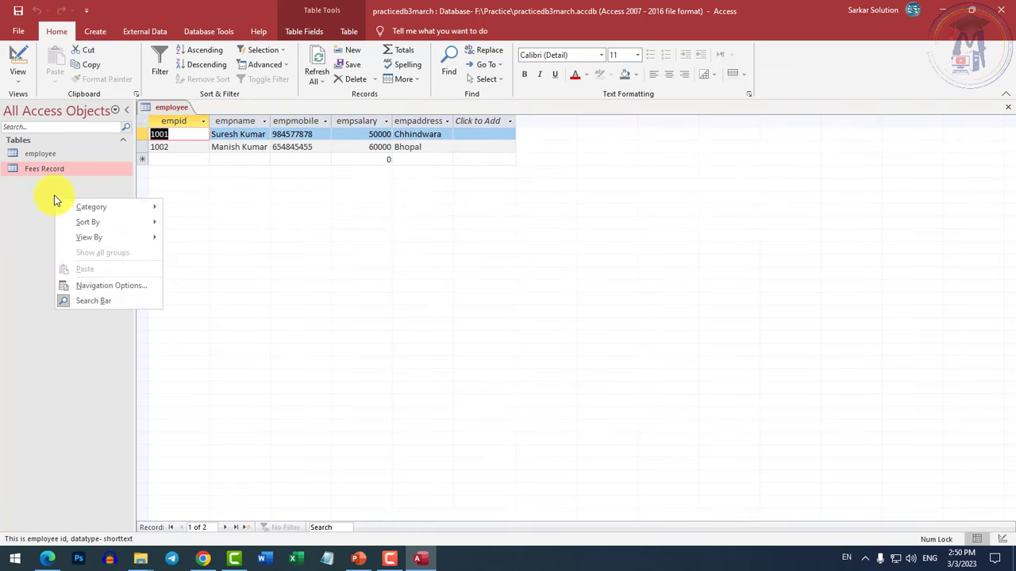
Export the employee table to an Excel workbook at F:\Practice\employee.xlsx without saving the export steps
right_click(38, 155)
mouse_move(81, 210)
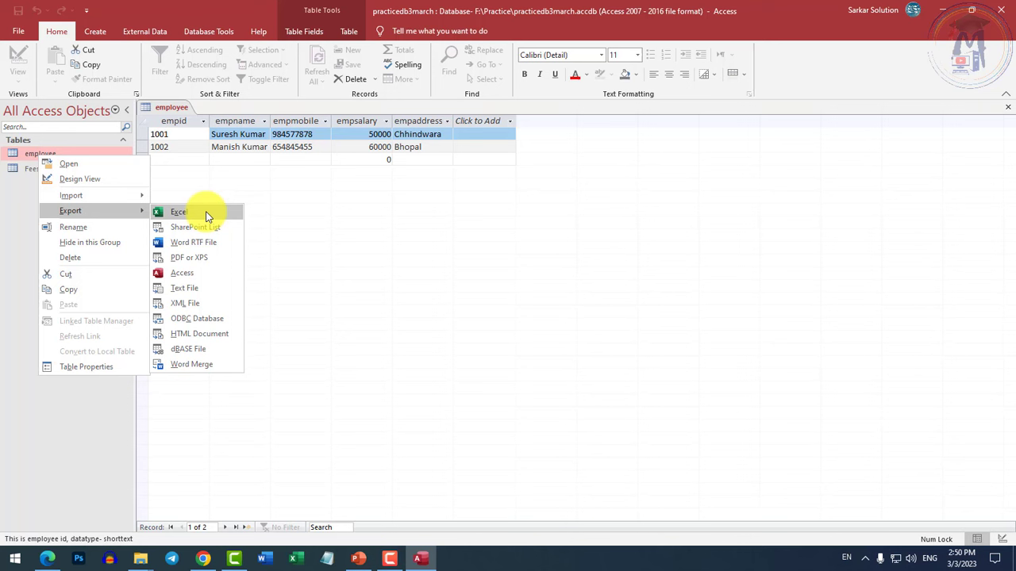
mouse_move(127, 195)
click(175, 212)
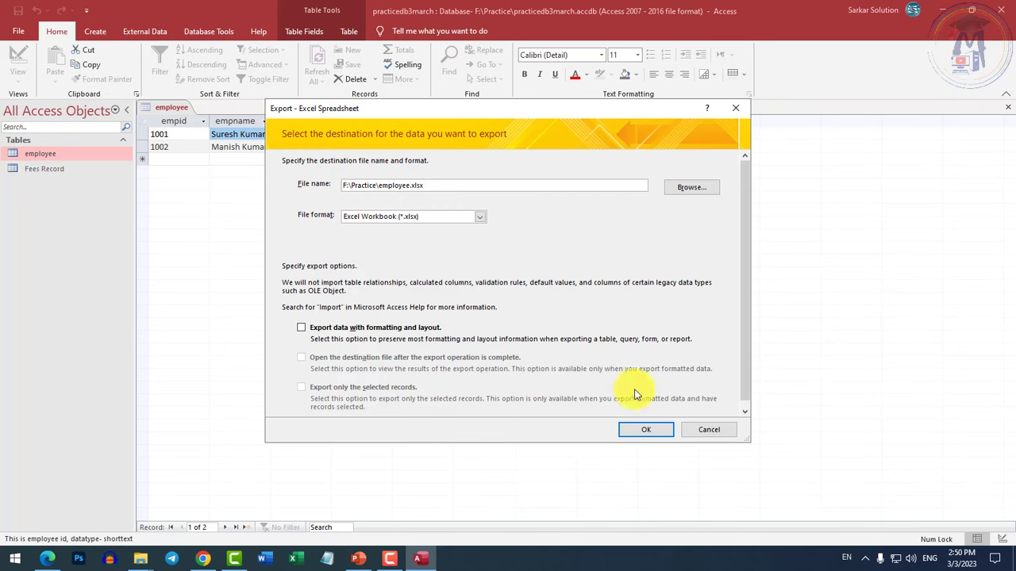
click(646, 429)
click(699, 430)
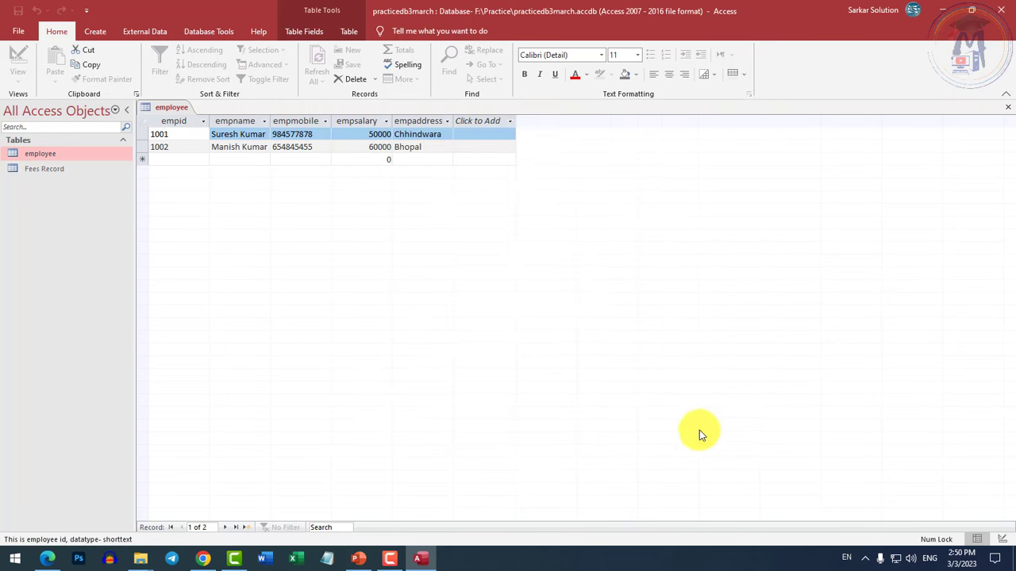
Check the destination path in the employee table's Excel export settings without exporting again
right_click(51, 155)
mouse_move(154, 212)
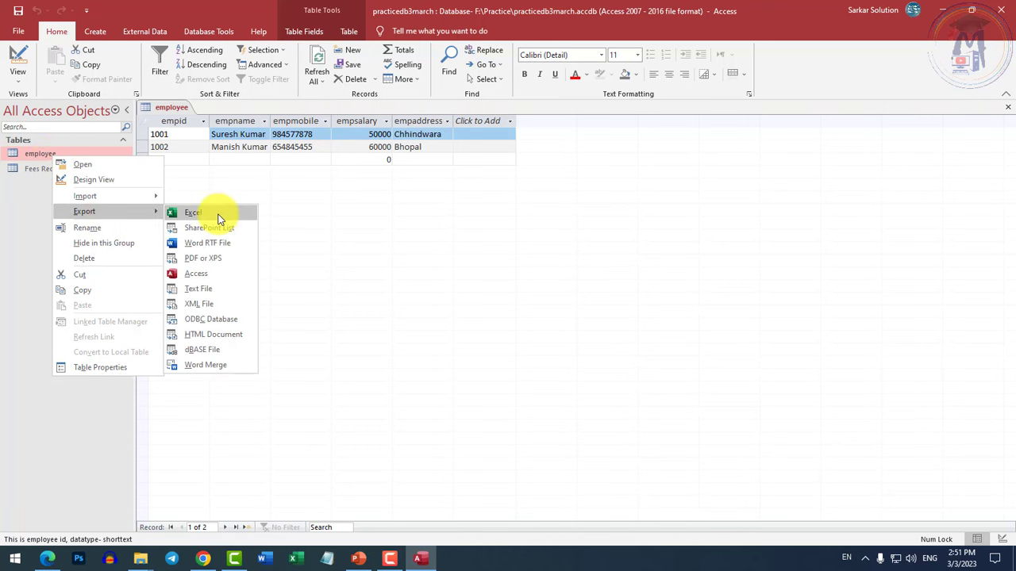
click(219, 218)
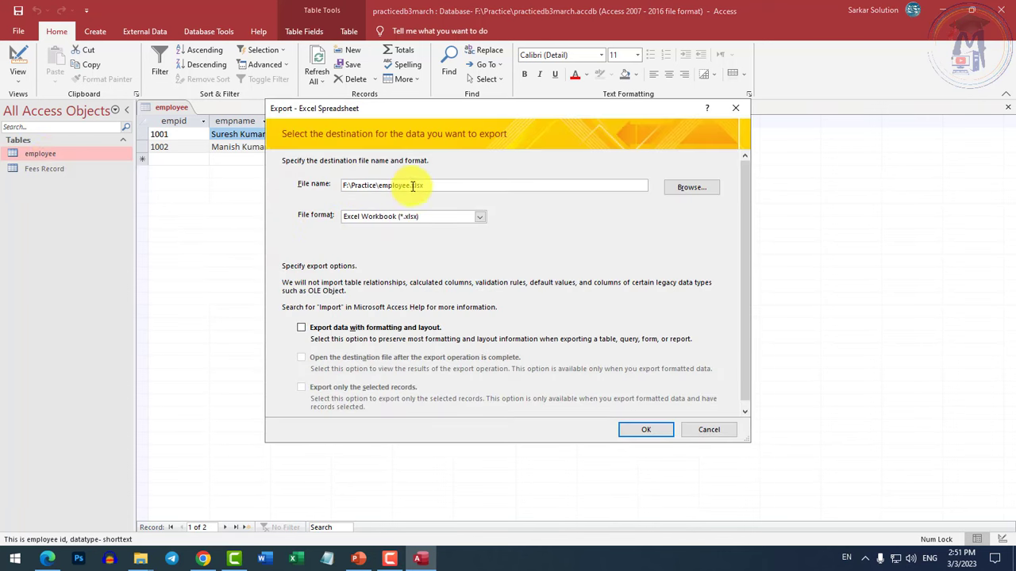
click(720, 430)
Open the exported employee workbook from the Practice folder on Local Disk (F:) and maximize its window
key(super+e)
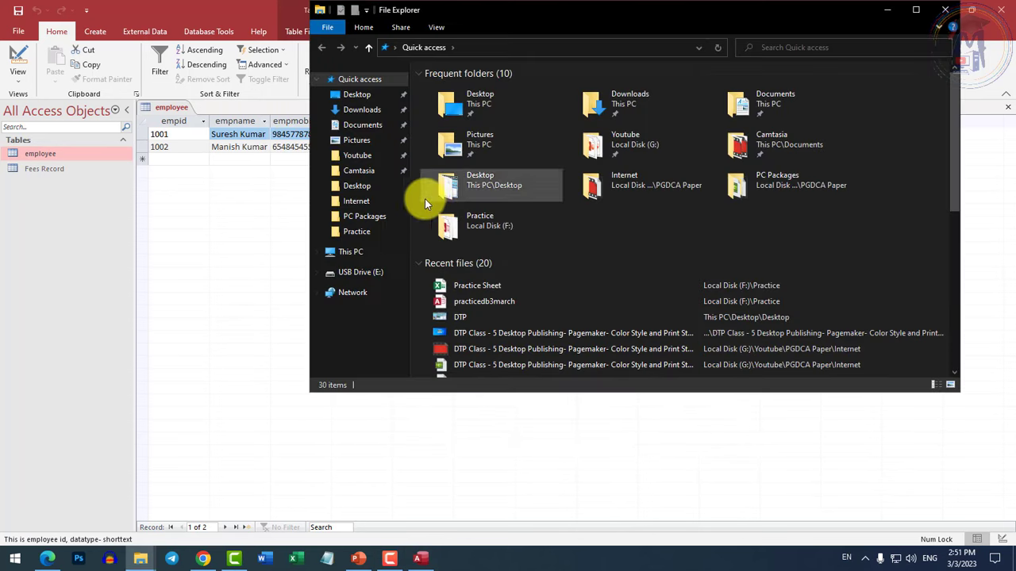
click(355, 252)
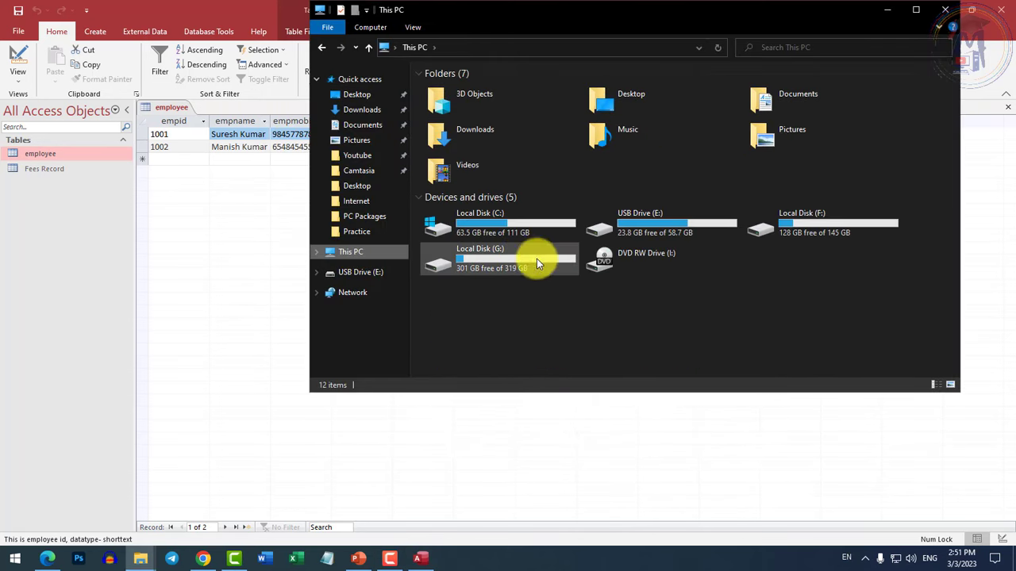
double_click(794, 216)
double_click(451, 117)
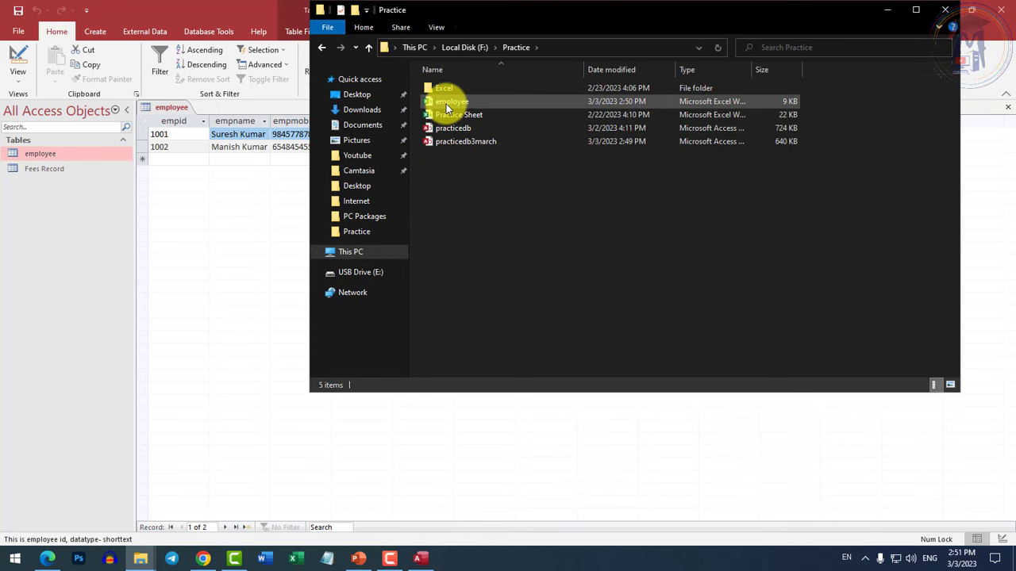
double_click(446, 104)
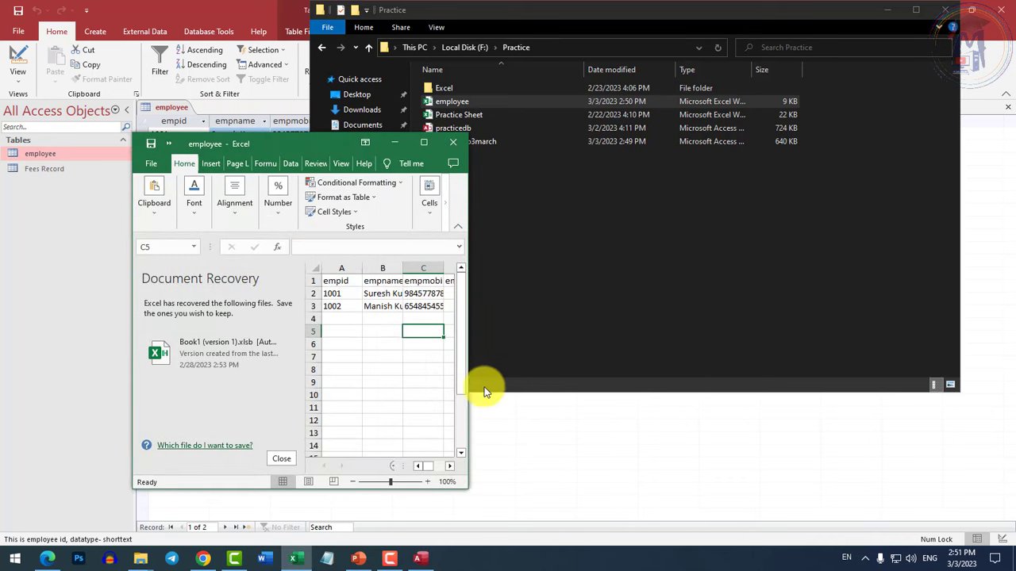
click(425, 143)
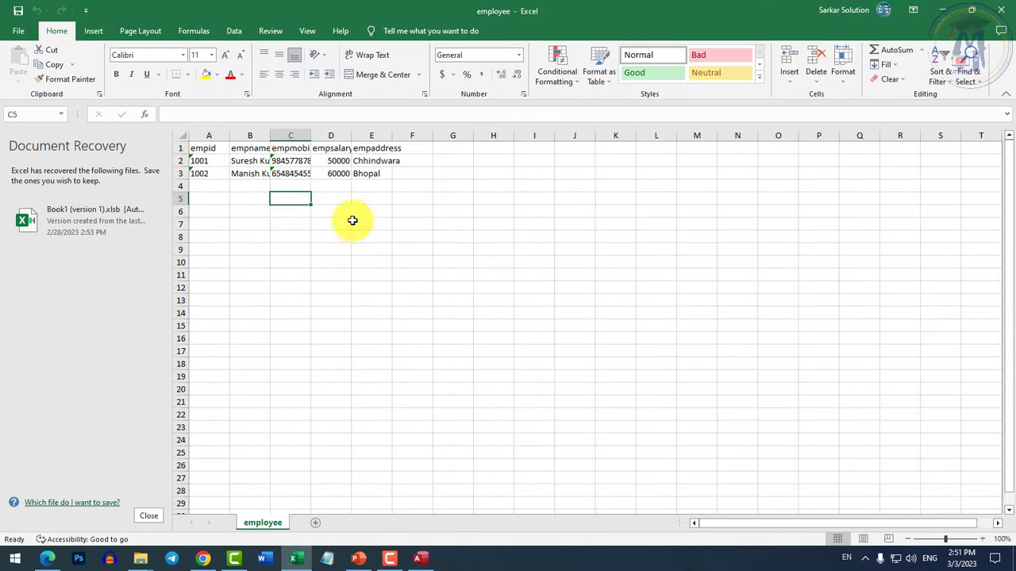
Dismiss the Document Recovery list and autofit the width of the empmobile column in the employee sheet
ctrl+scroll(227, 159, up, 6)
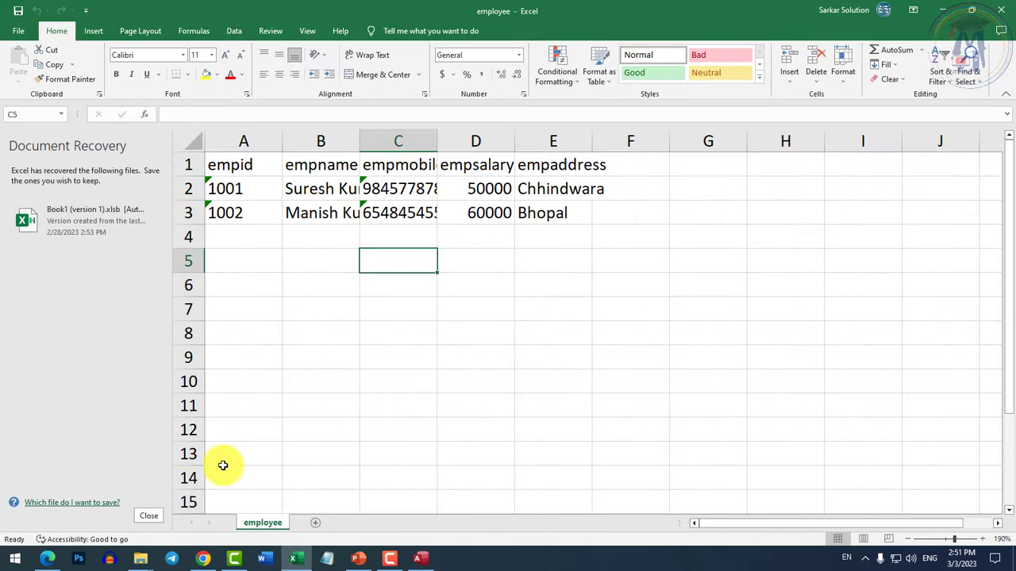
click(146, 517)
click(325, 199)
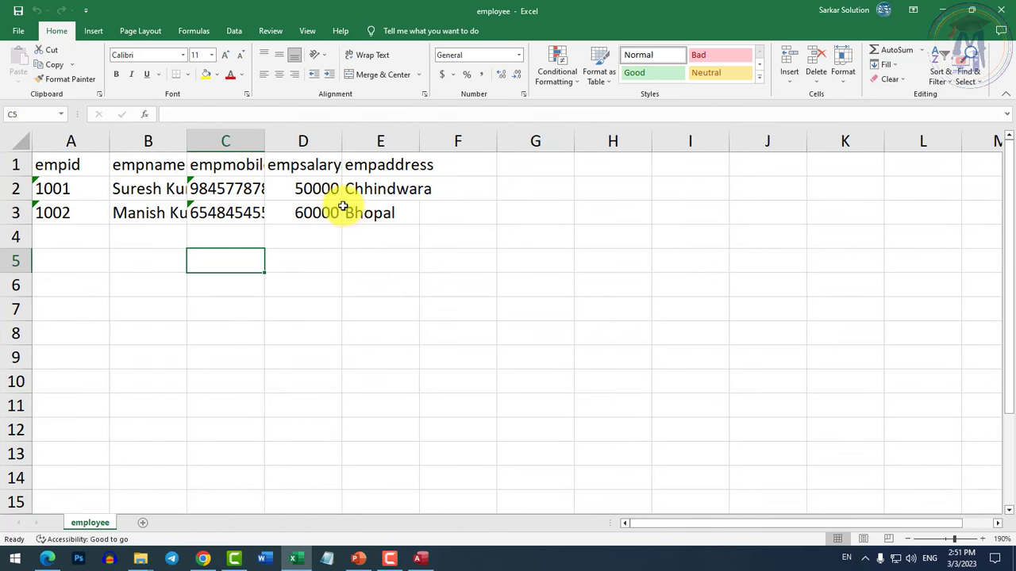
ctrl+scroll(254, 193, up, 2)
click(283, 227)
double_click(303, 143)
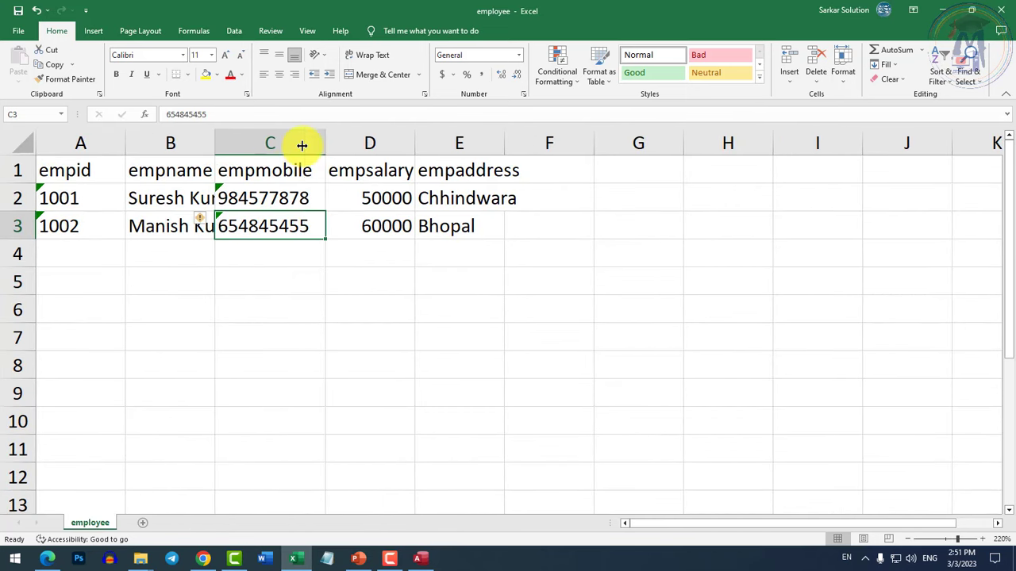
Apply the Number format to the empmobile values in cells C2:C3
click(228, 200)
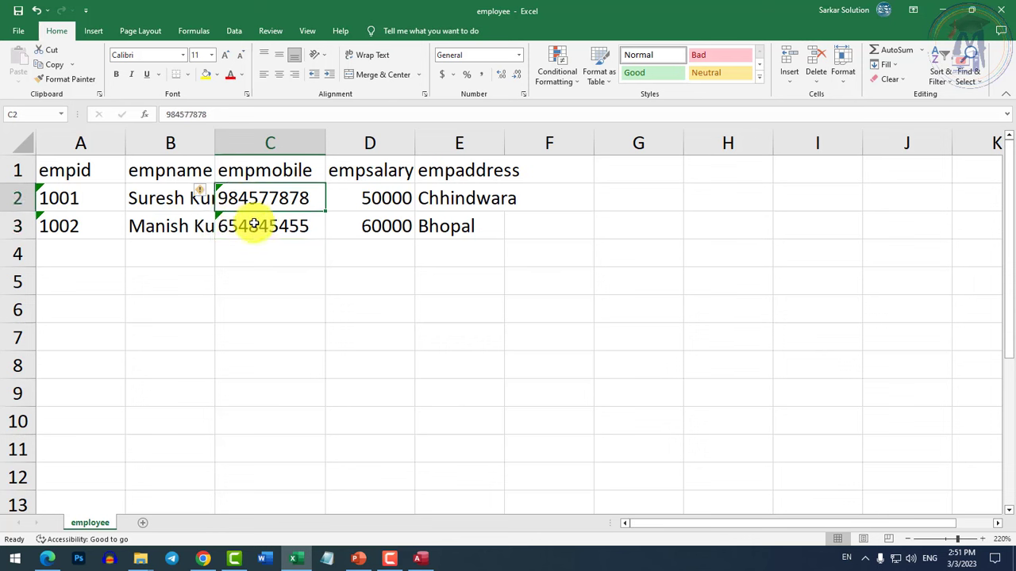
click(267, 168)
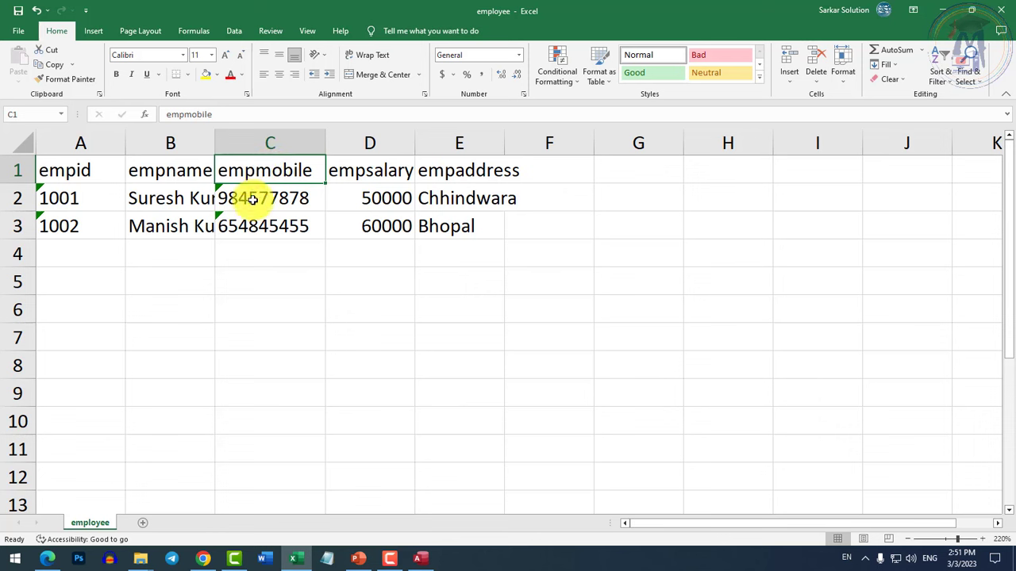
drag(249, 198, 256, 227)
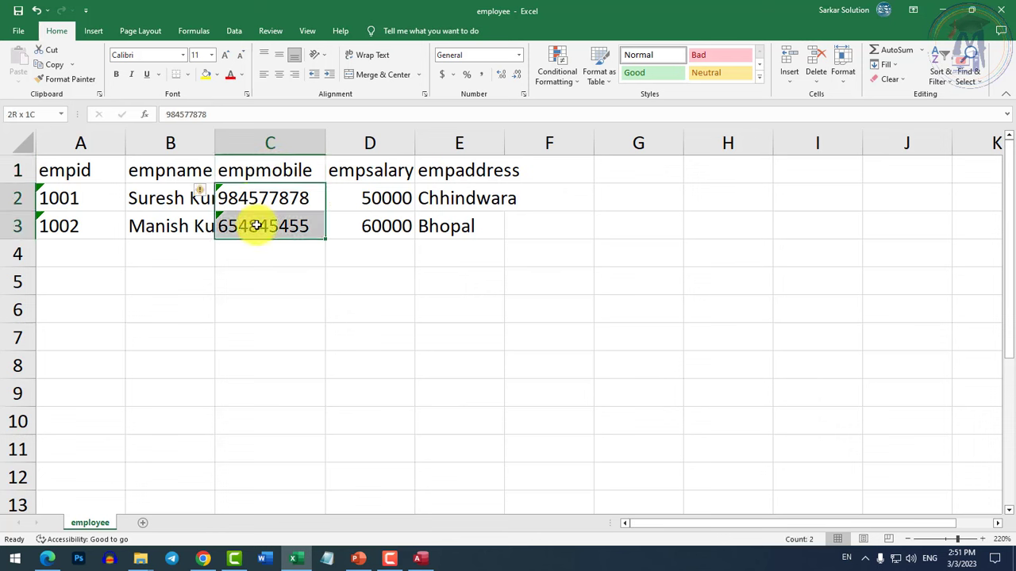
click(519, 55)
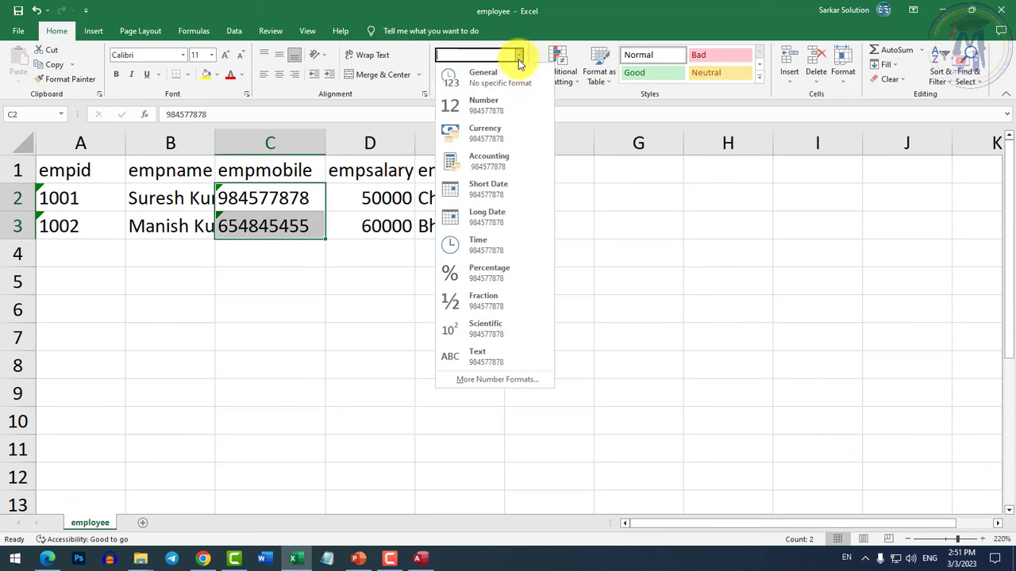
click(487, 103)
click(256, 197)
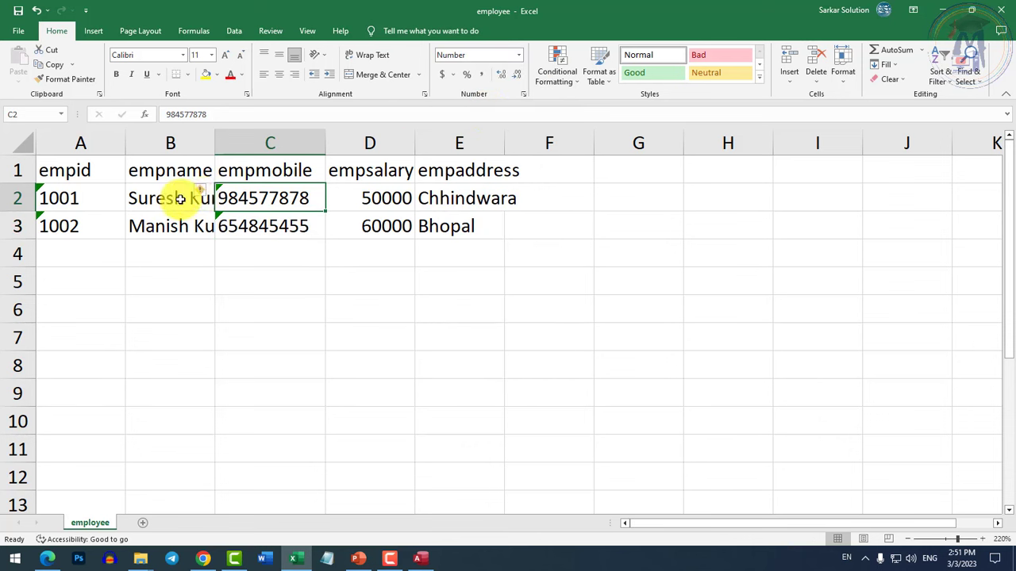
click(93, 205)
Switch back to Access and examine the export and import formats offered for the employee table
click(409, 559)
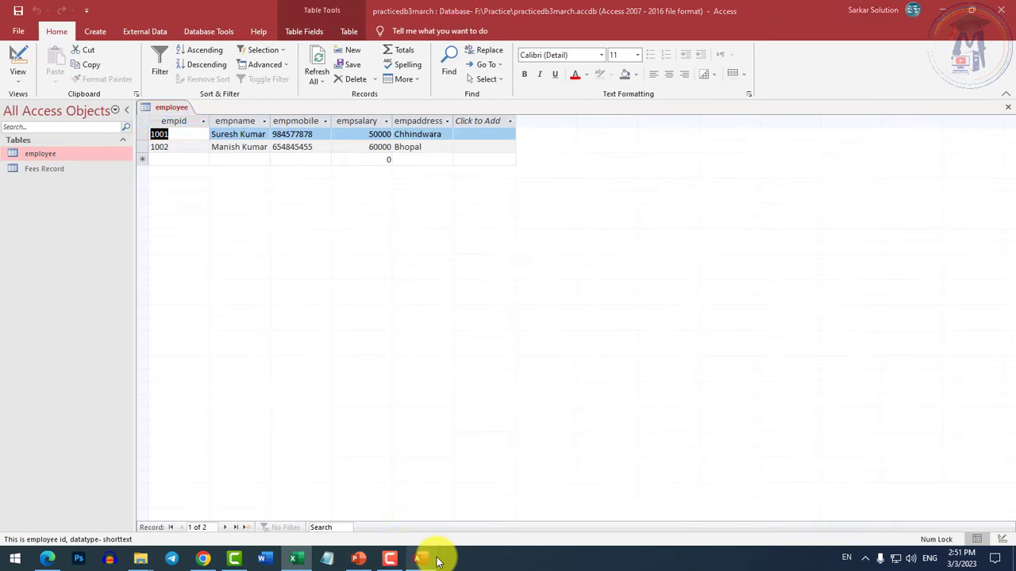
right_click(45, 156)
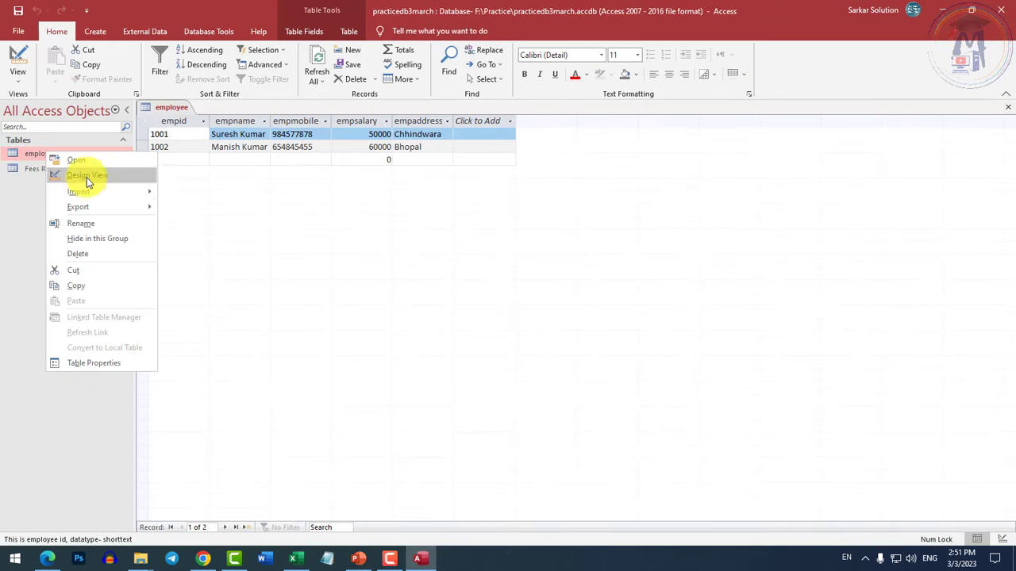
mouse_move(107, 209)
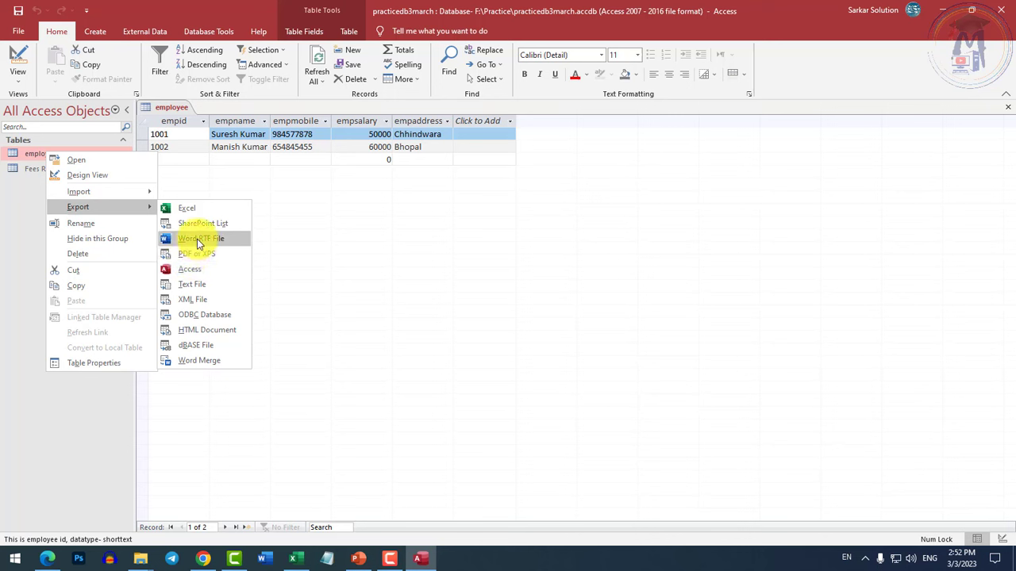
mouse_move(87, 191)
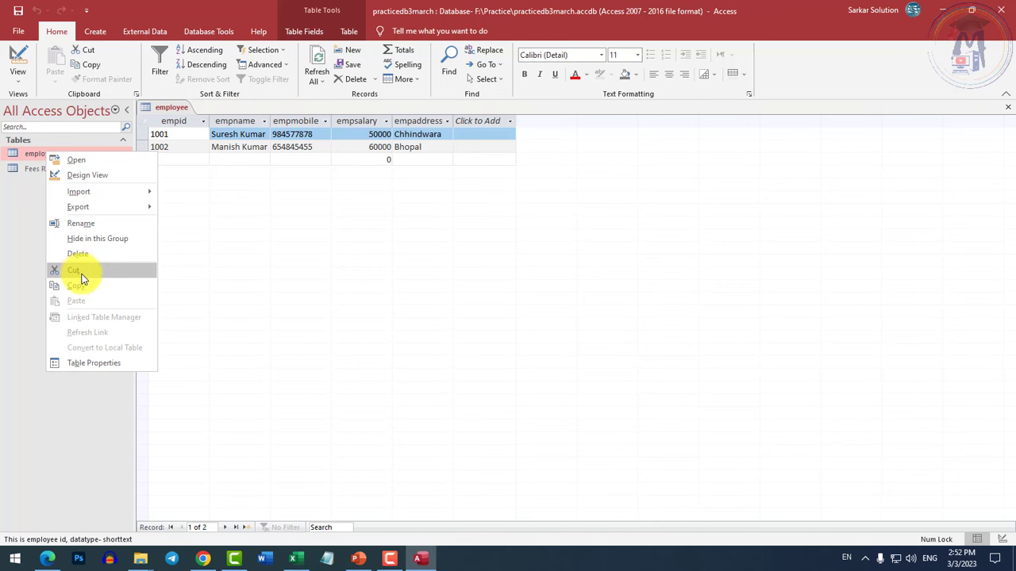
click(16, 189)
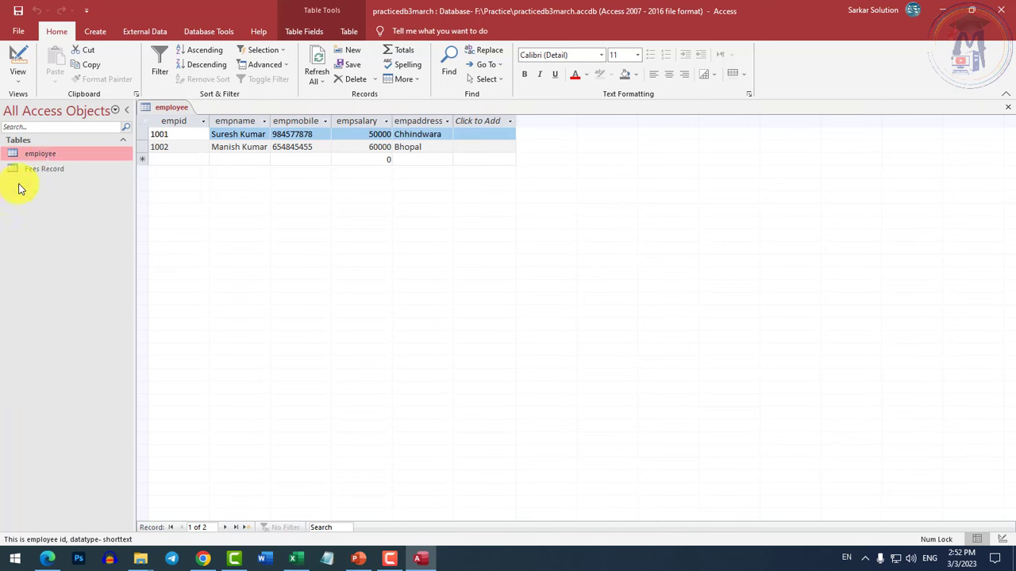
Switch the employee table to Design View and close it
right_click(50, 153)
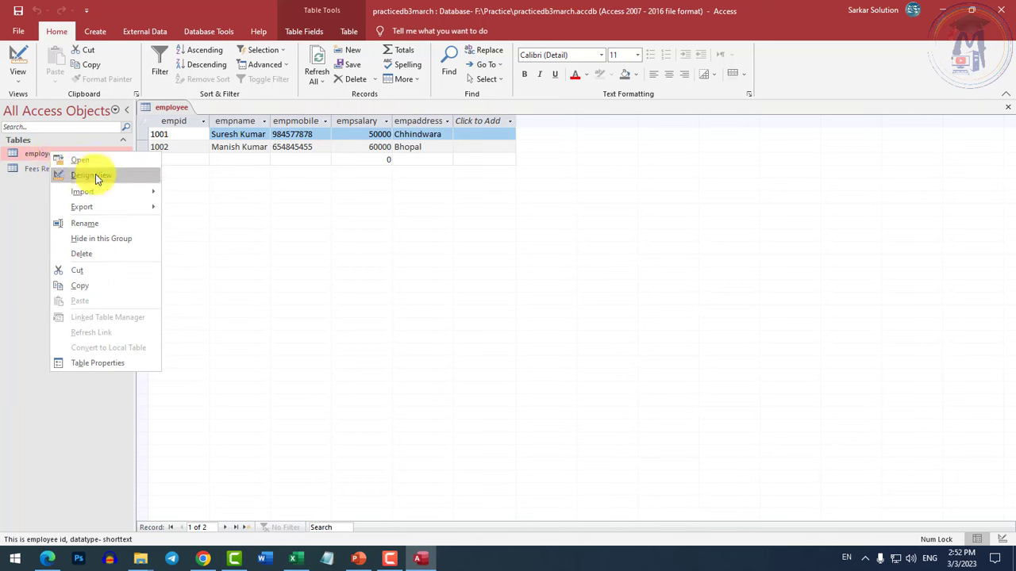
click(92, 177)
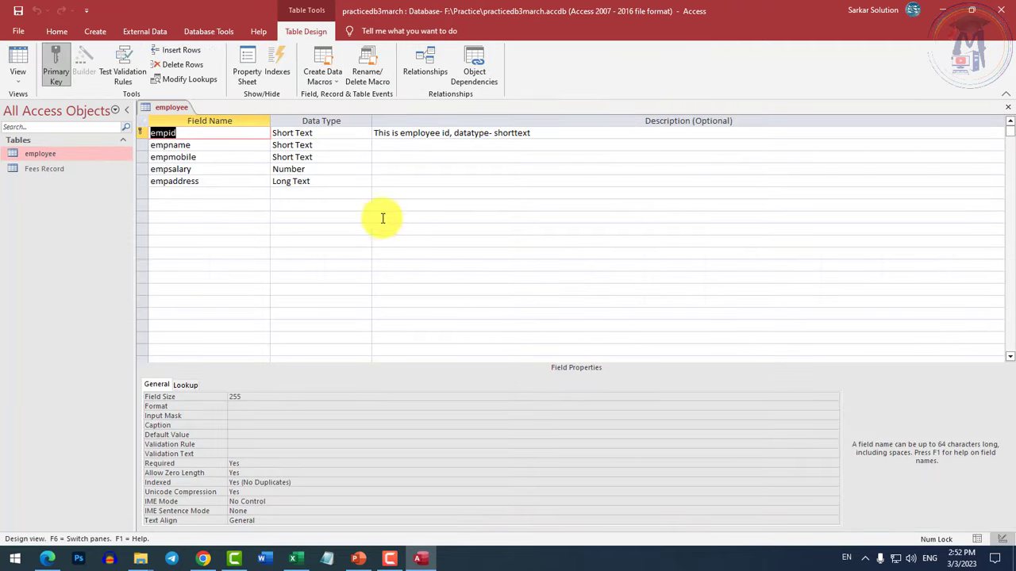
right_click(183, 116)
right_click(178, 110)
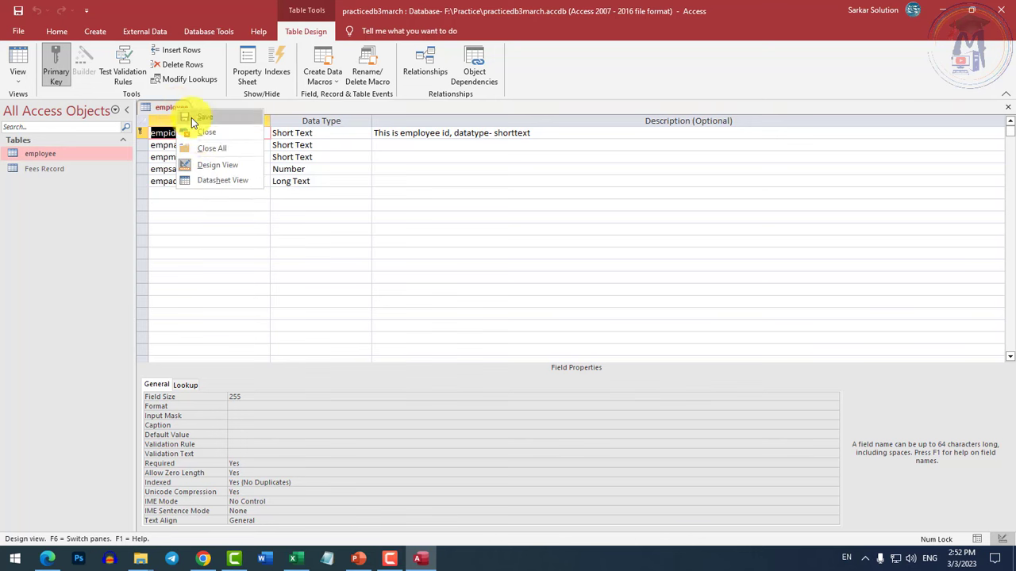
click(200, 133)
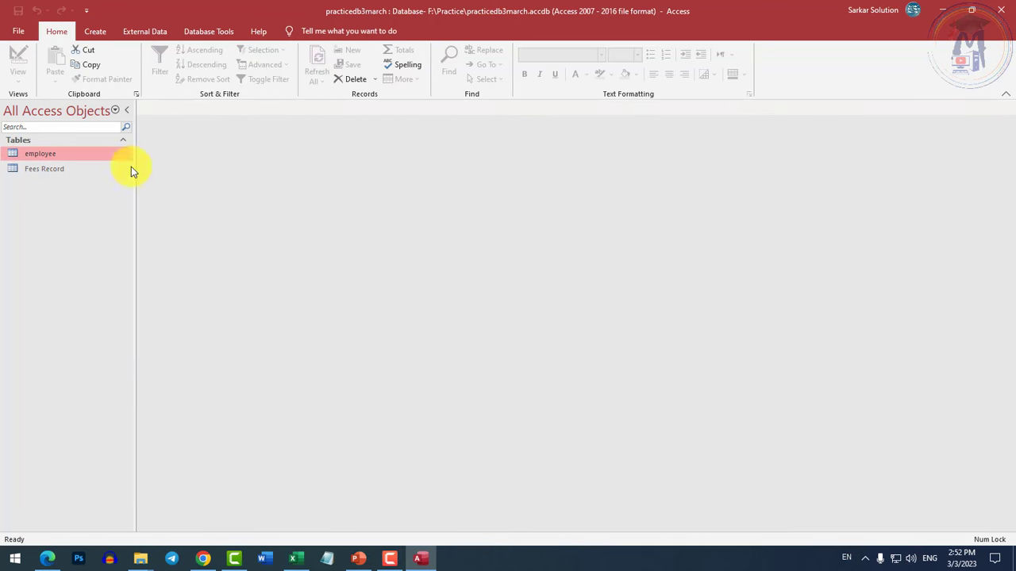
Open the employee table in Design View and add a photos field with the Attachment data type
right_click(36, 154)
click(63, 182)
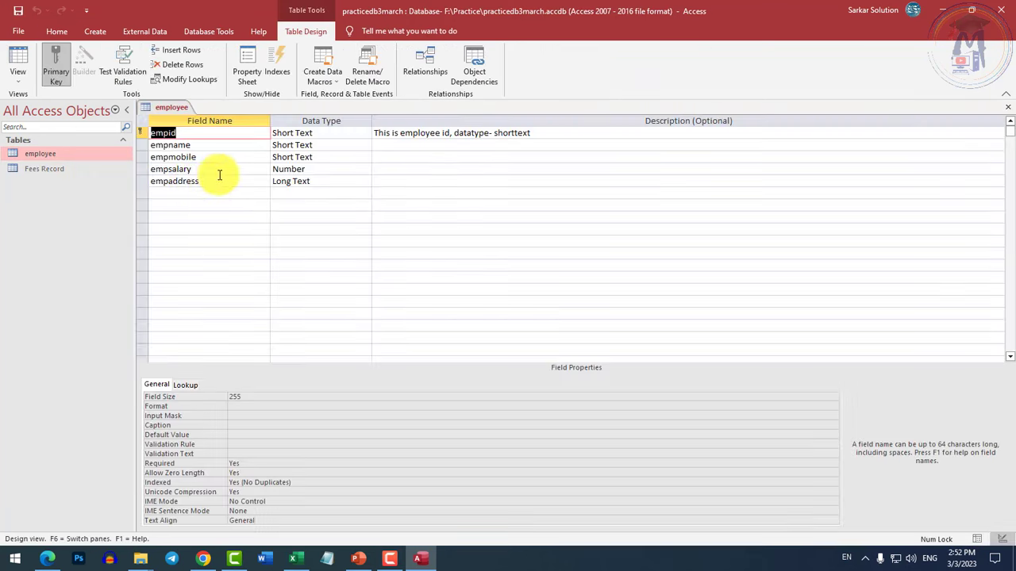
click(193, 195)
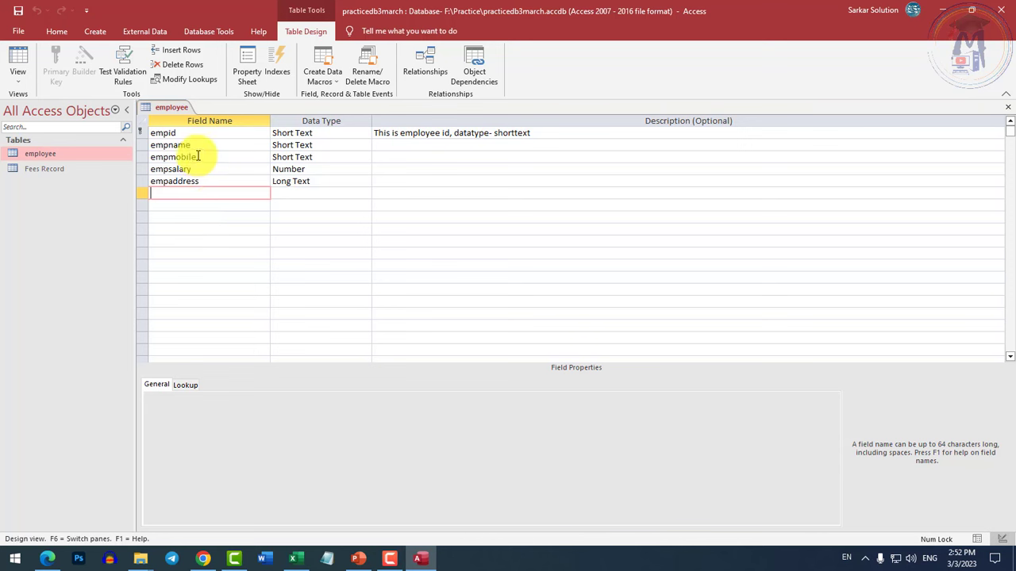
text(photos)
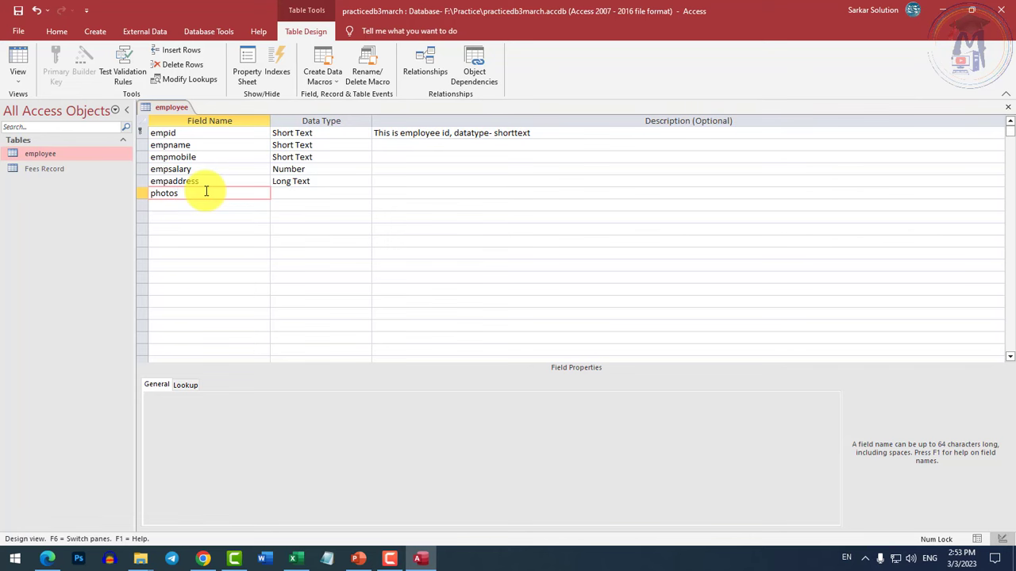
key(Tab)
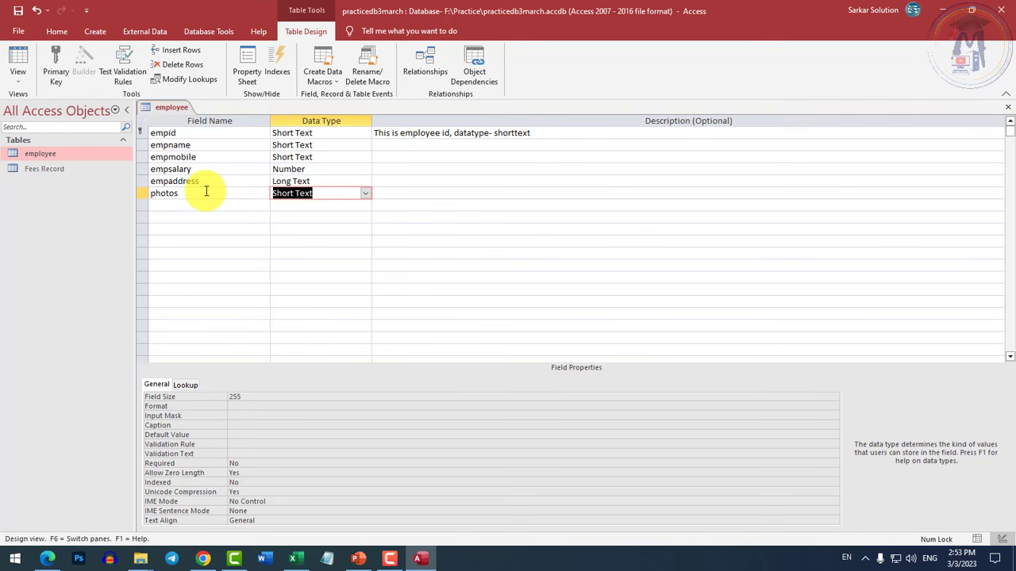
click(367, 200)
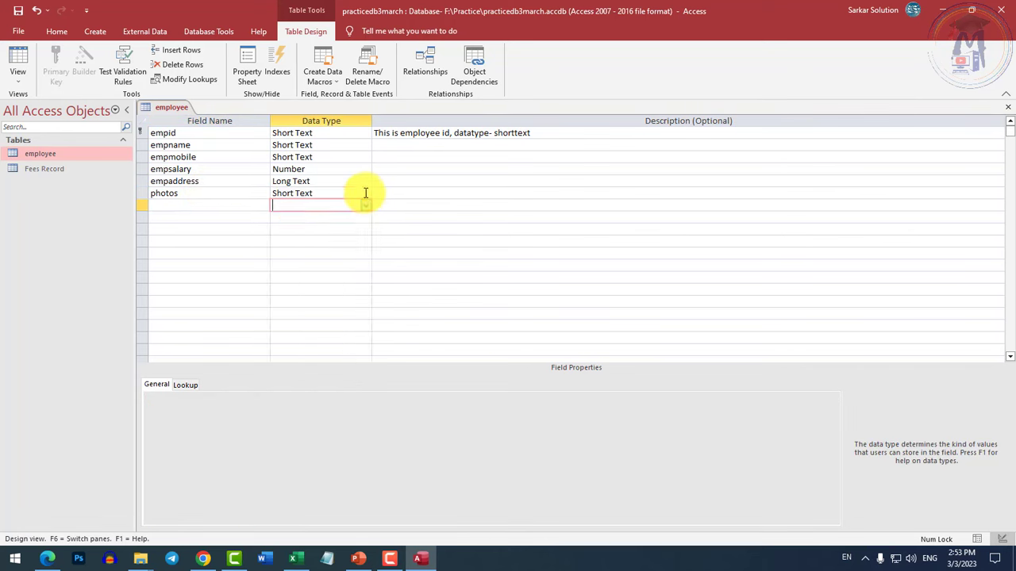
click(366, 193)
click(366, 193)
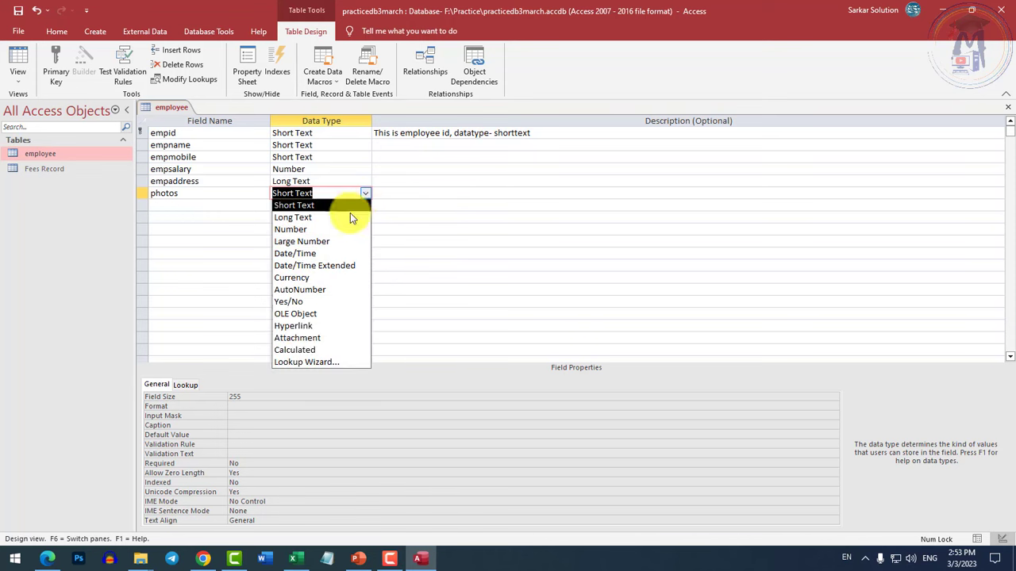
click(298, 339)
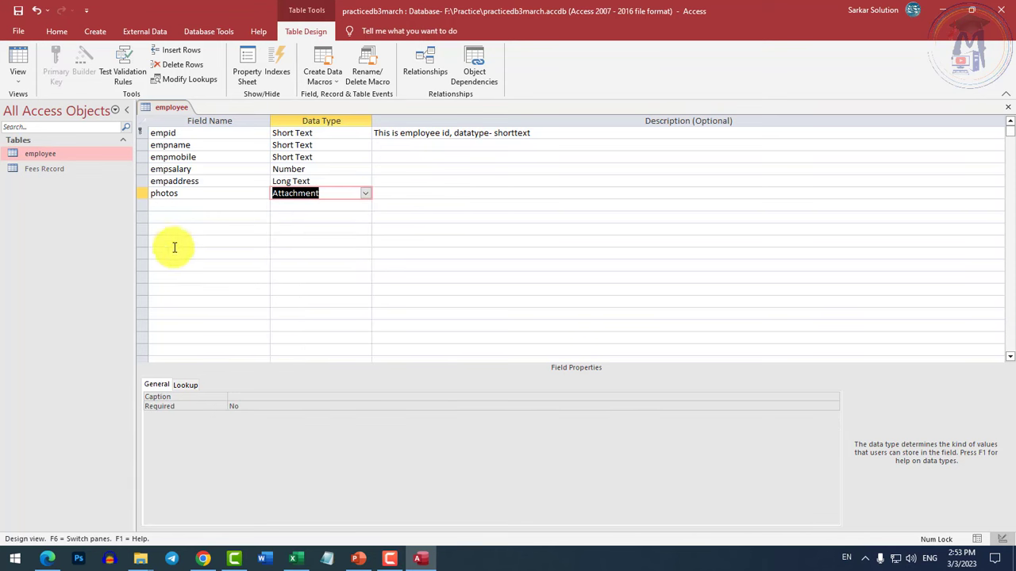
Save and close the employee table's design, then check the attachment column in its datasheet and close it
right_click(173, 108)
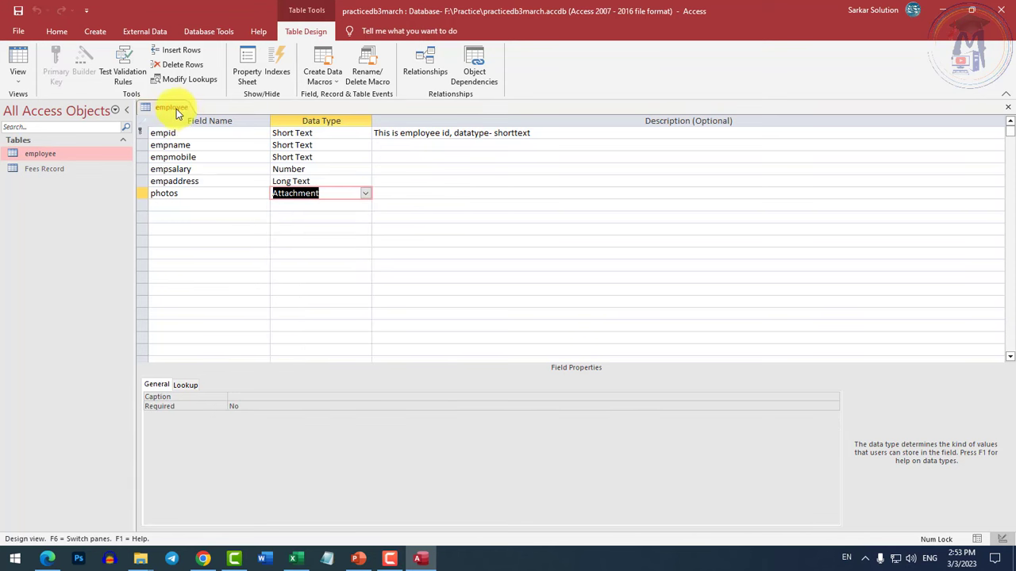
right_click(177, 108)
click(204, 130)
double_click(40, 155)
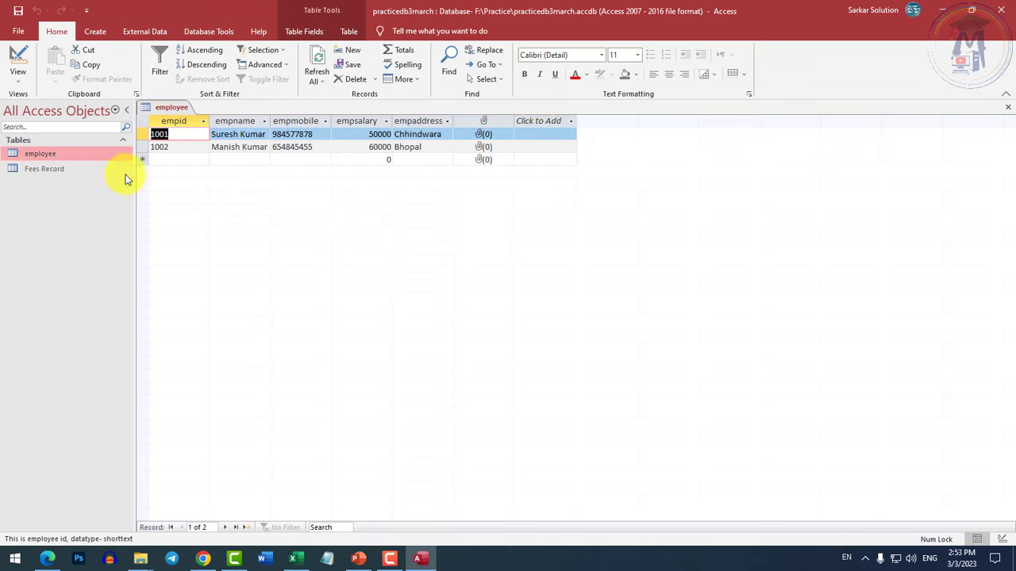
click(481, 134)
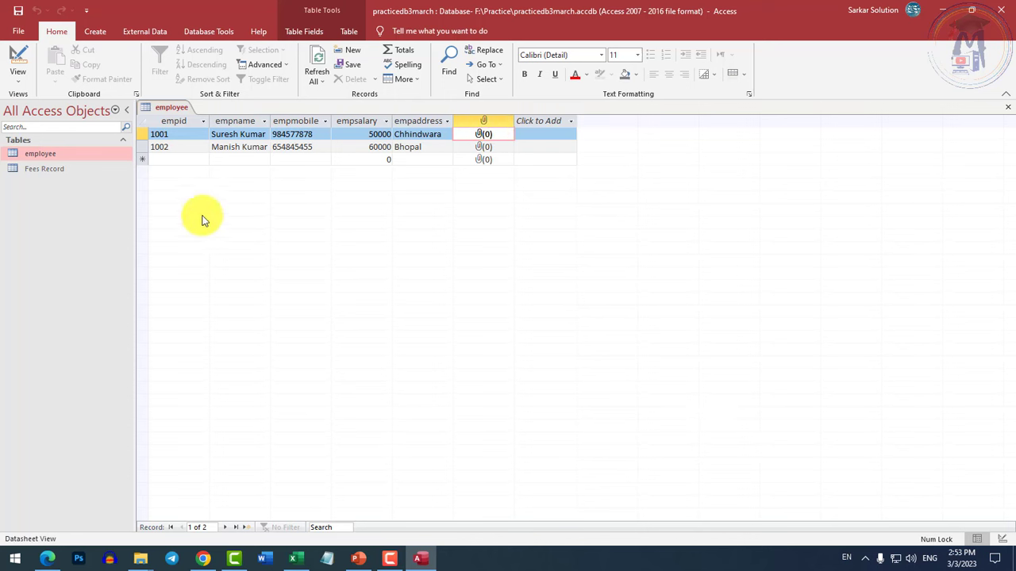
right_click(165, 110)
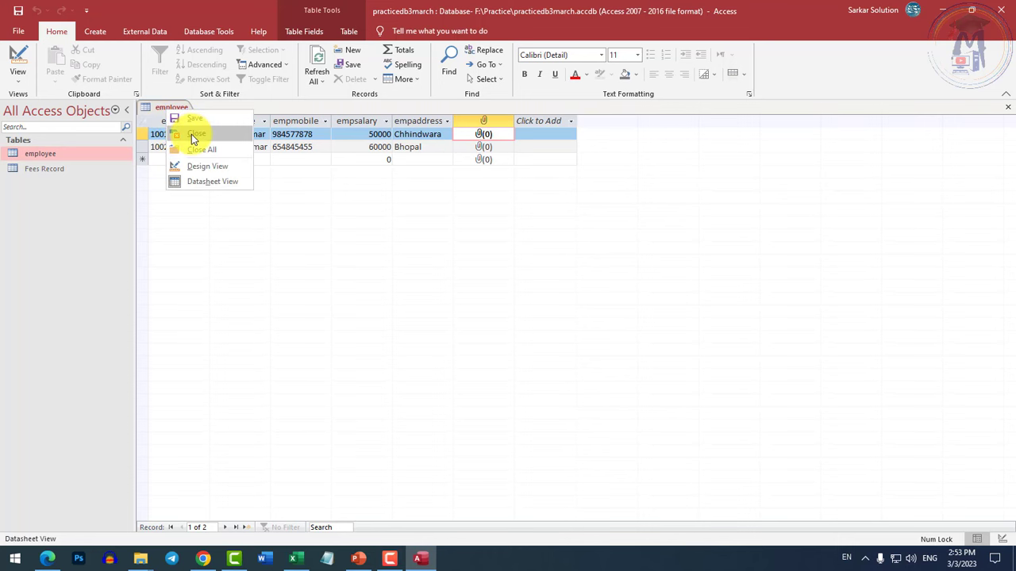
click(192, 134)
right_click(41, 154)
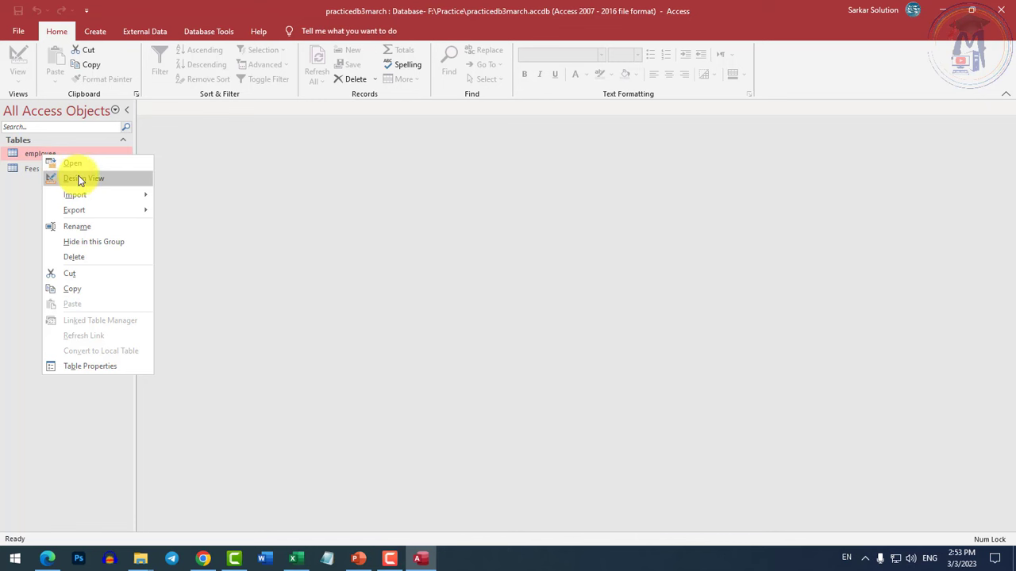
click(45, 168)
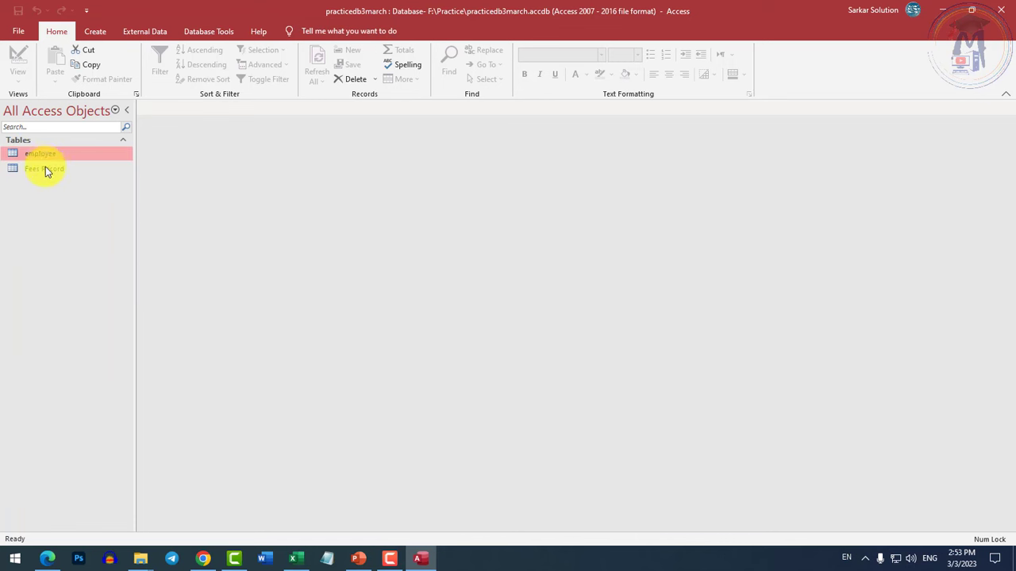
click(44, 170)
right_click(42, 169)
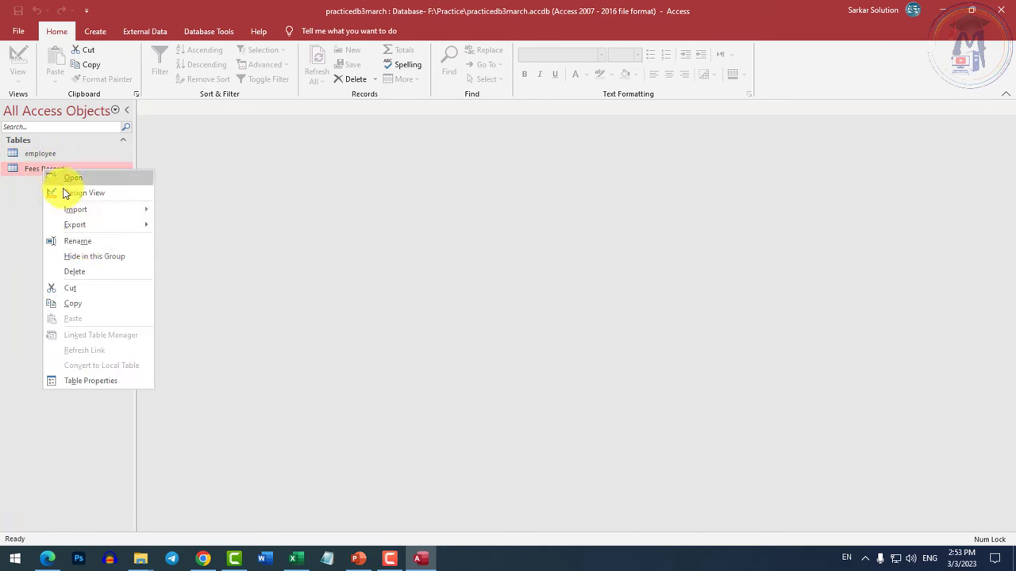
click(83, 274)
click(517, 322)
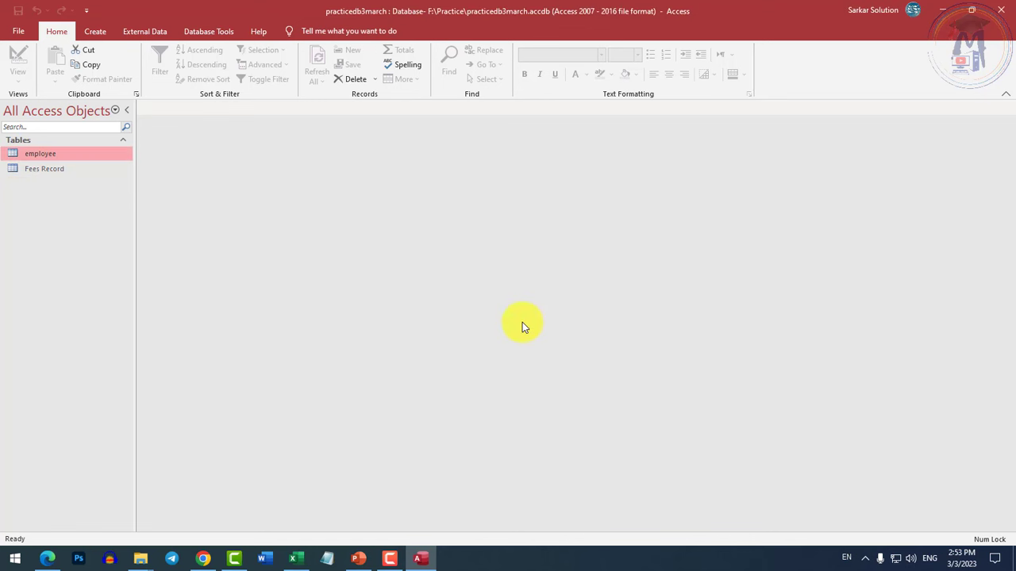
Delete the Fees Record table from the database and confirm its removal
click(40, 170)
right_click(41, 171)
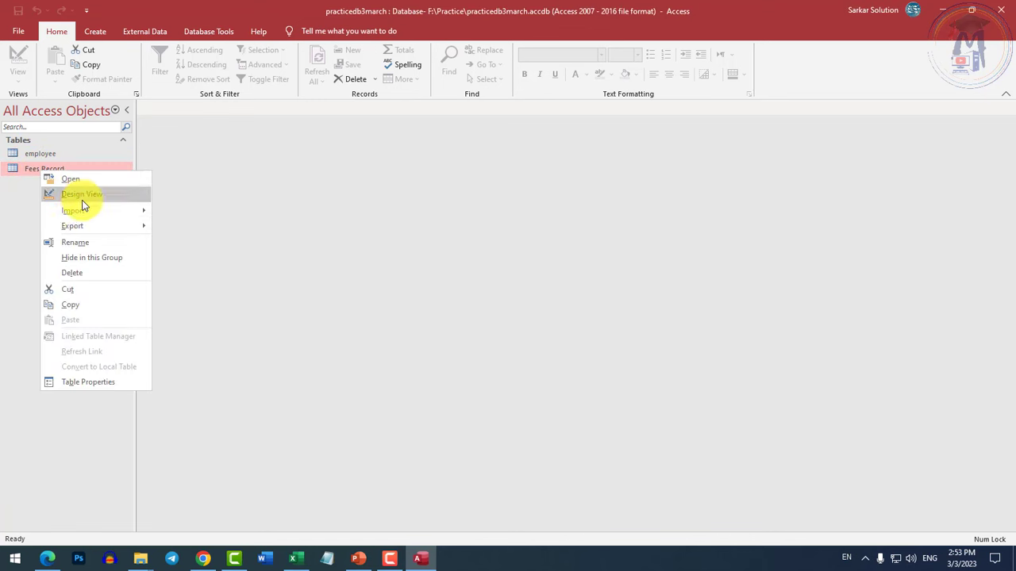
click(74, 273)
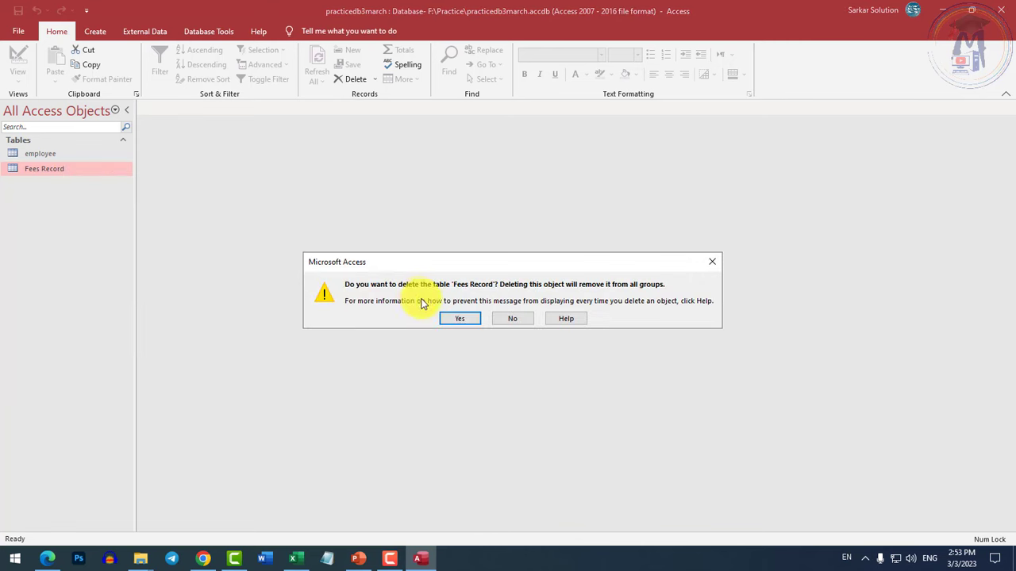
click(451, 320)
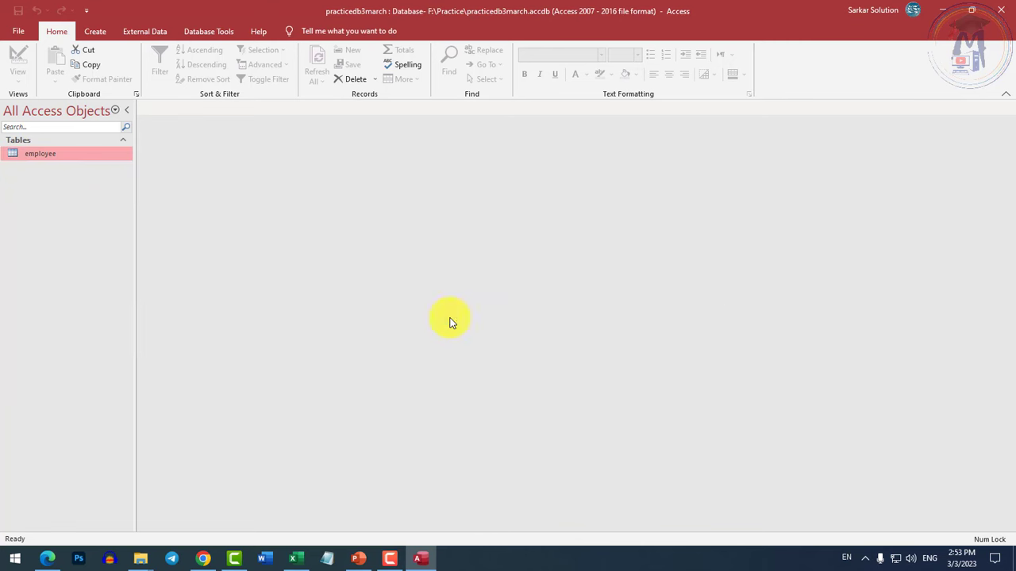
Examine the employee table's records and attachment column in Datasheet View
double_click(45, 157)
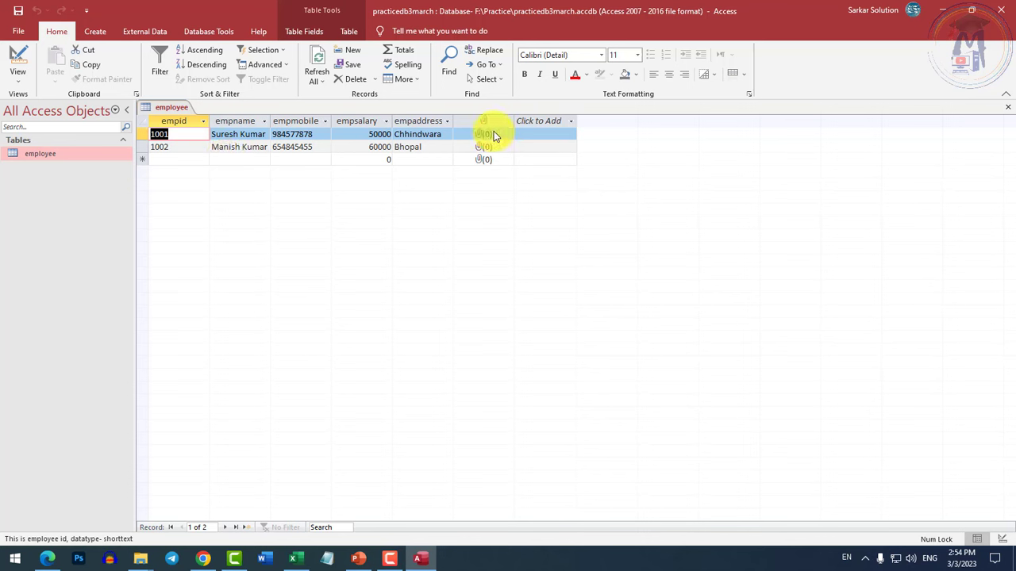
right_click(173, 111)
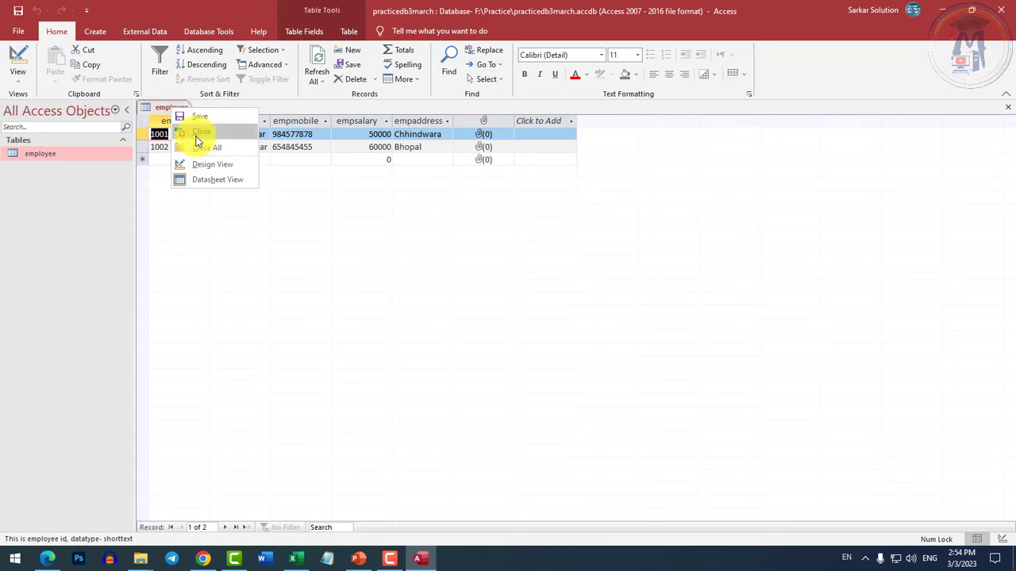
click(199, 132)
click(94, 32)
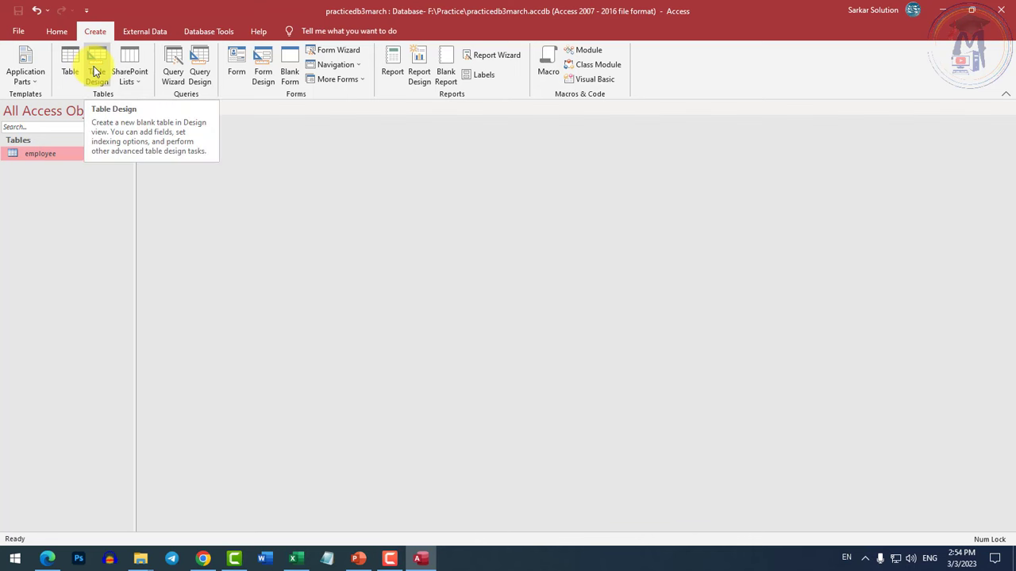
double_click(37, 154)
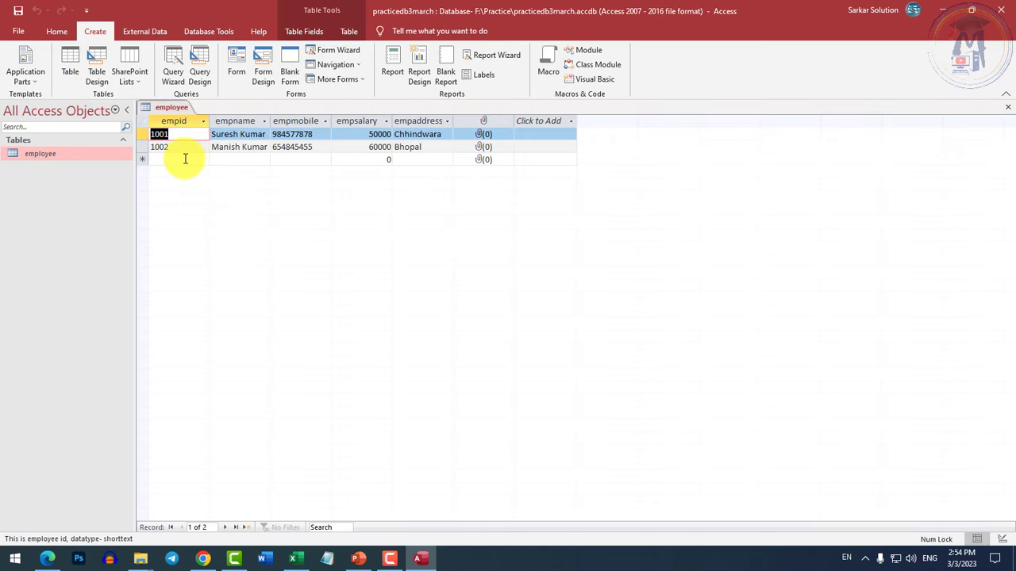
click(185, 159)
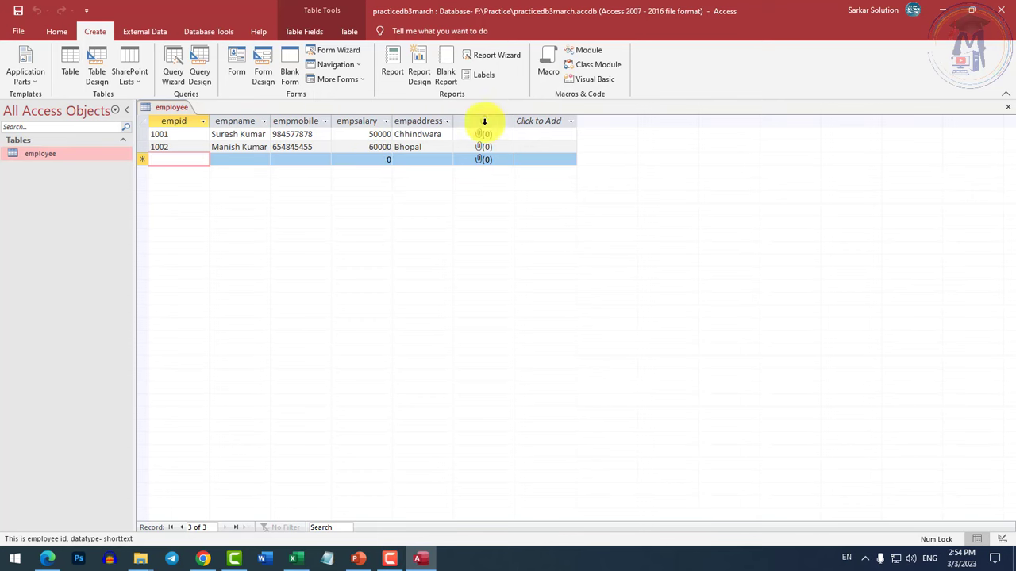
Delete the photos field from the employee table in Design View, then save and close the table
right_click(30, 154)
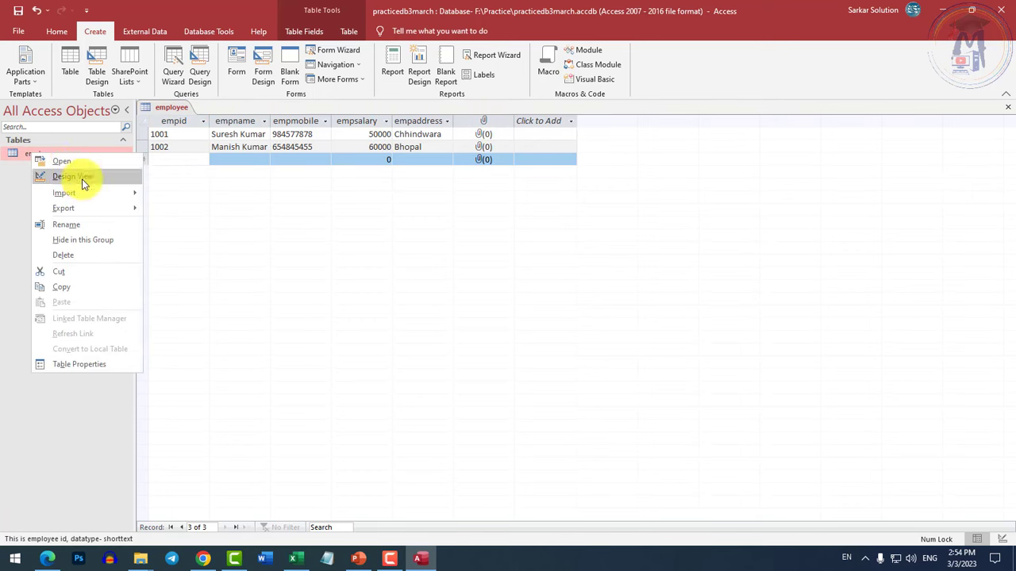
click(73, 177)
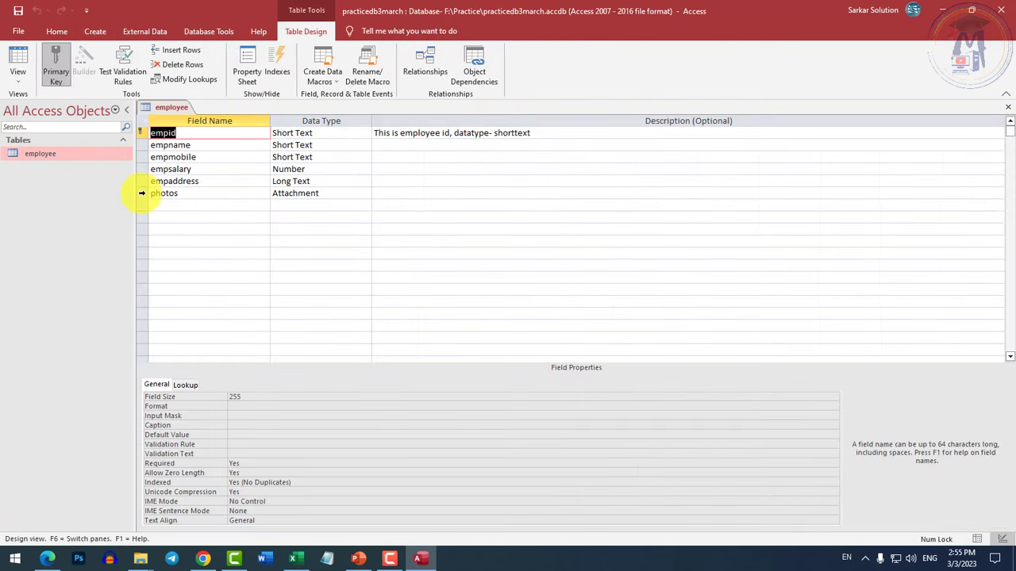
right_click(142, 193)
click(191, 278)
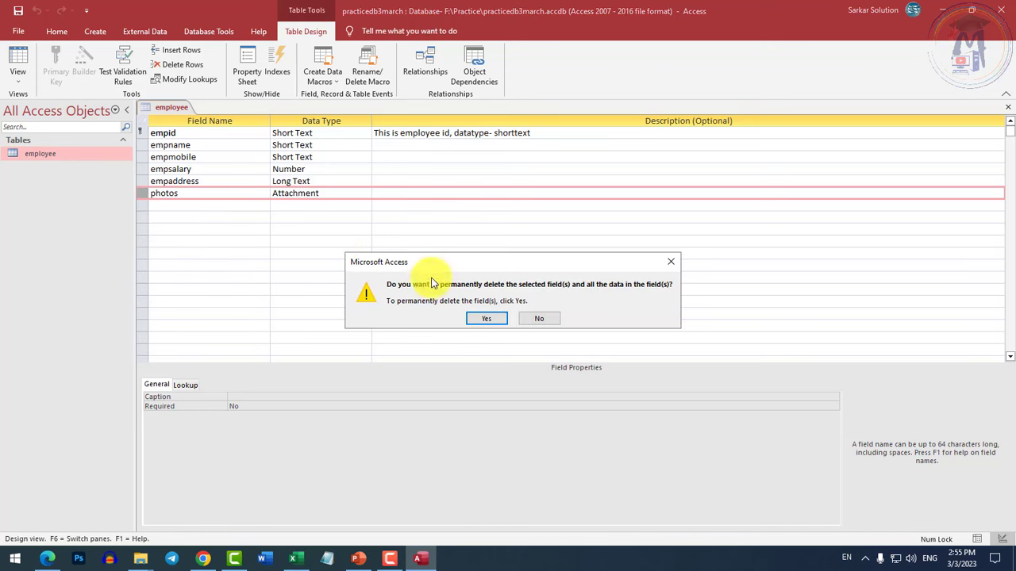
click(487, 318)
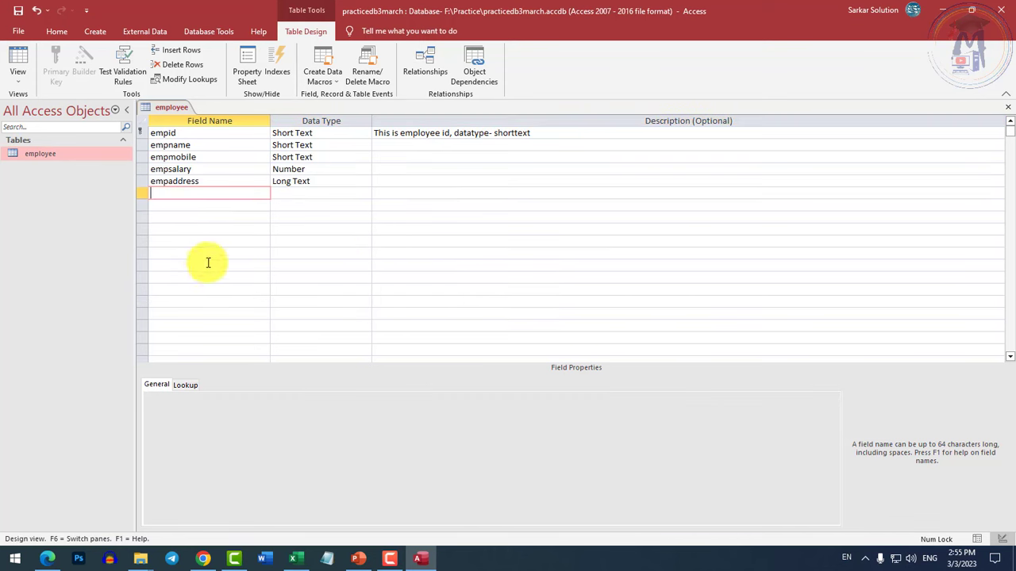
right_click(173, 109)
click(202, 117)
right_click(173, 108)
click(209, 132)
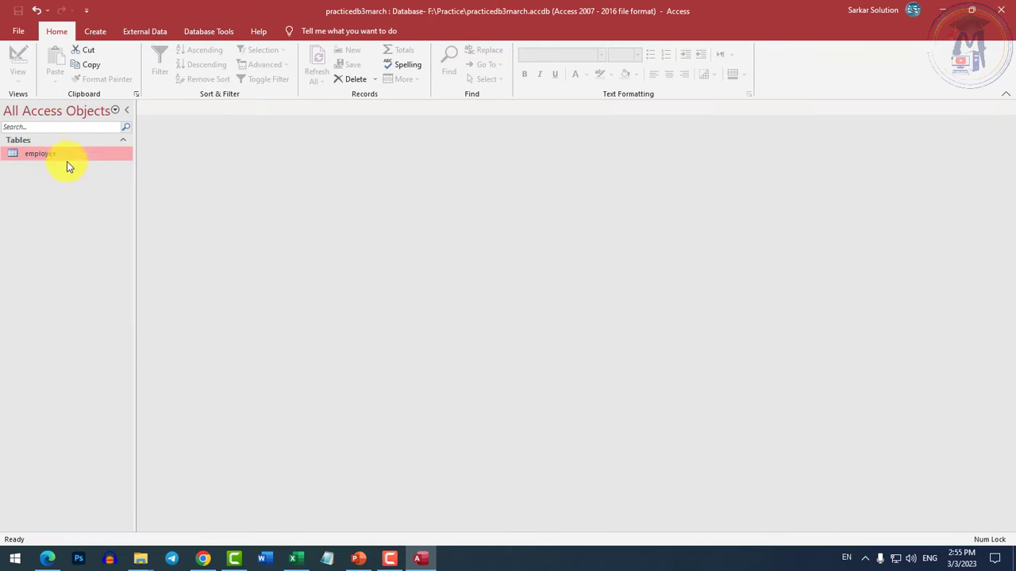
Create a new table in Design View and add an enrollment field with the Short Text data type
click(32, 143)
click(33, 143)
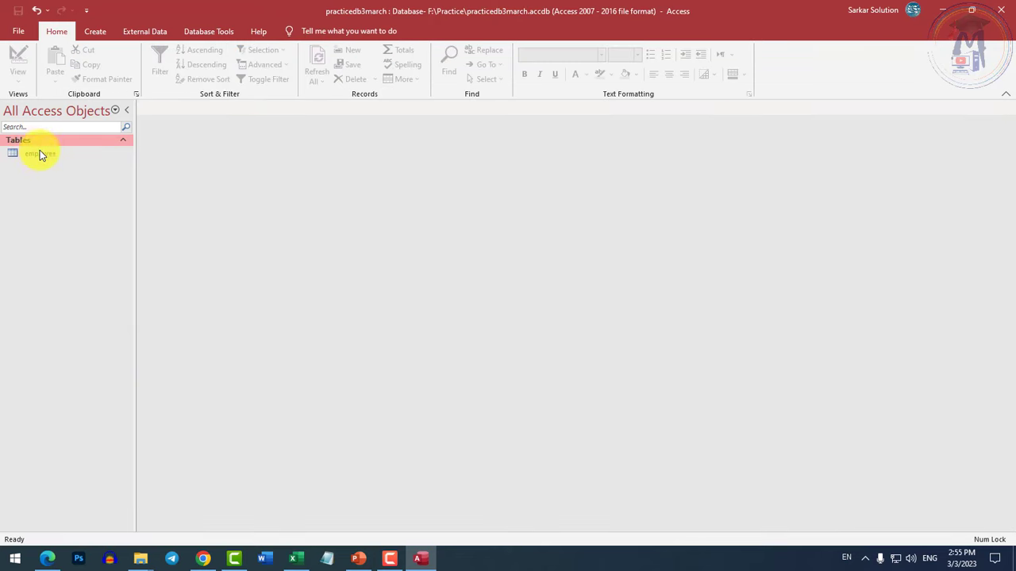
click(39, 152)
click(94, 32)
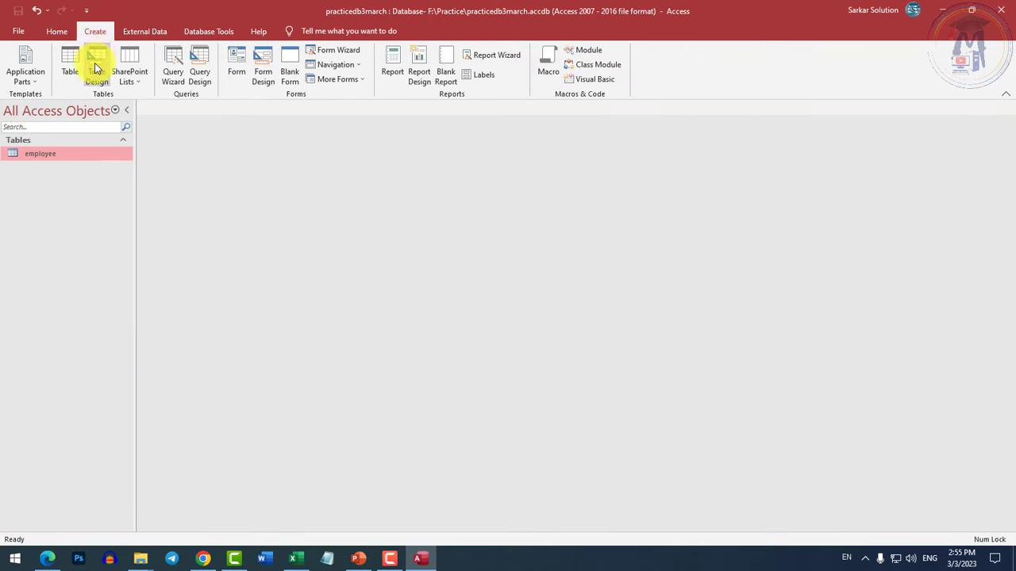
click(94, 62)
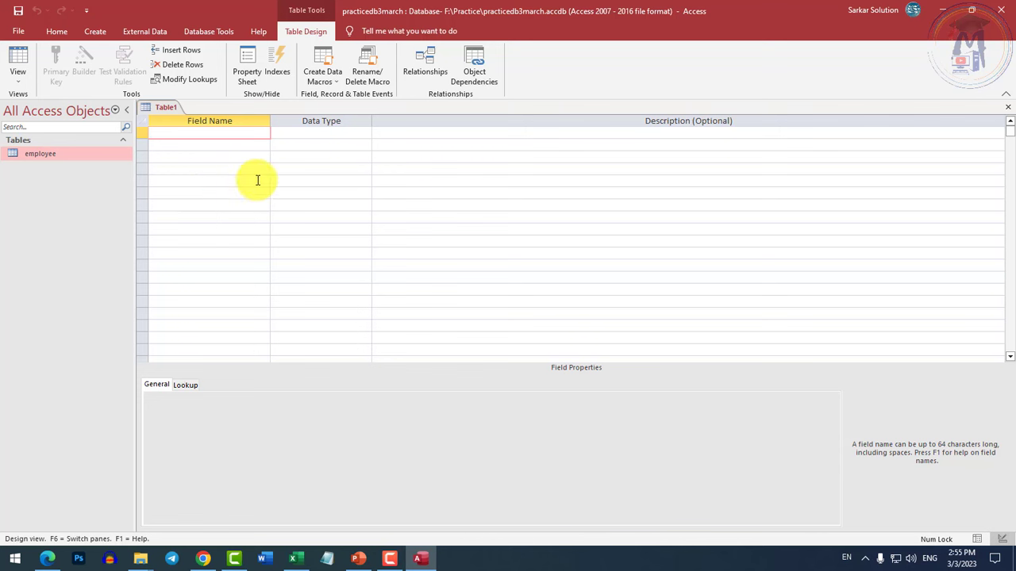
text(enrollment)
key(Tab)
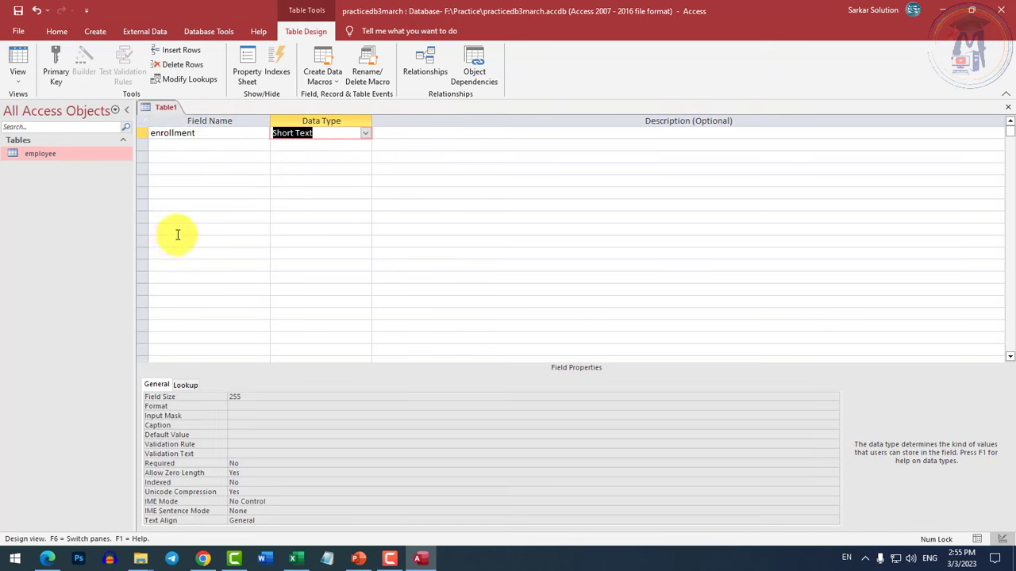
Add an sname field with the Short Text data type and an address field with the Long Text data type
click(159, 144)
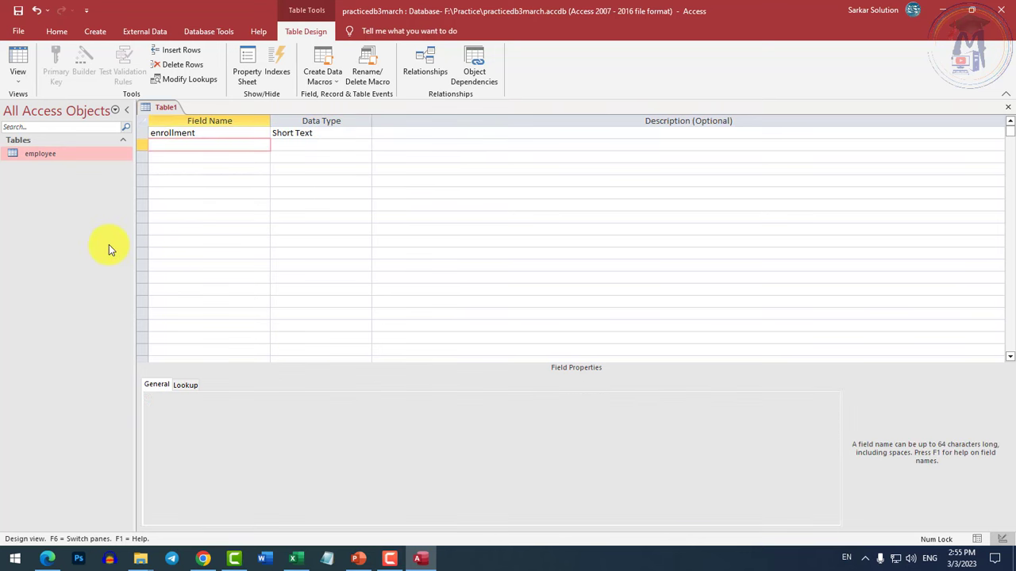
text(sname)
key(Tab)
key(Tab)
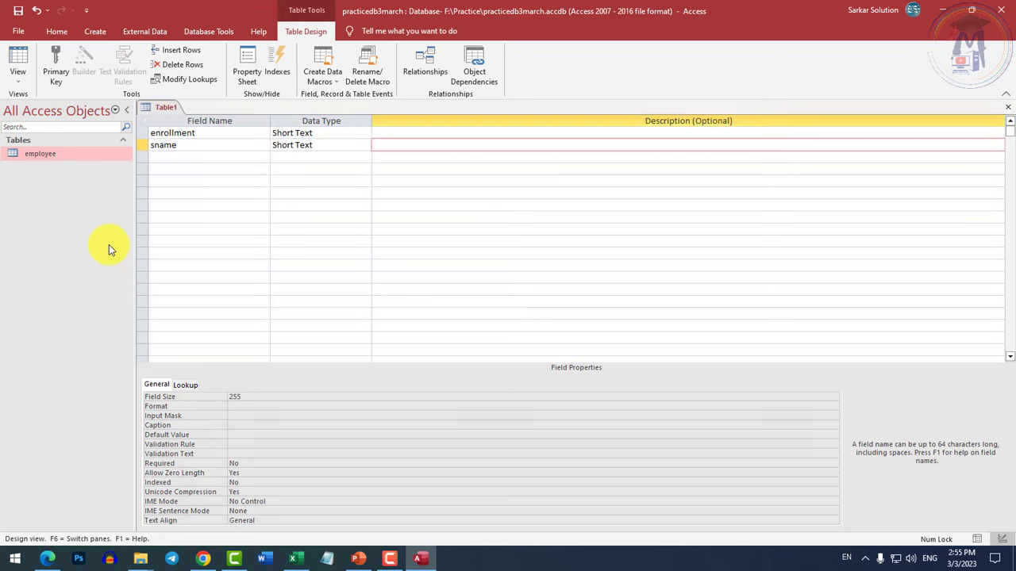
key(Tab)
text(address)
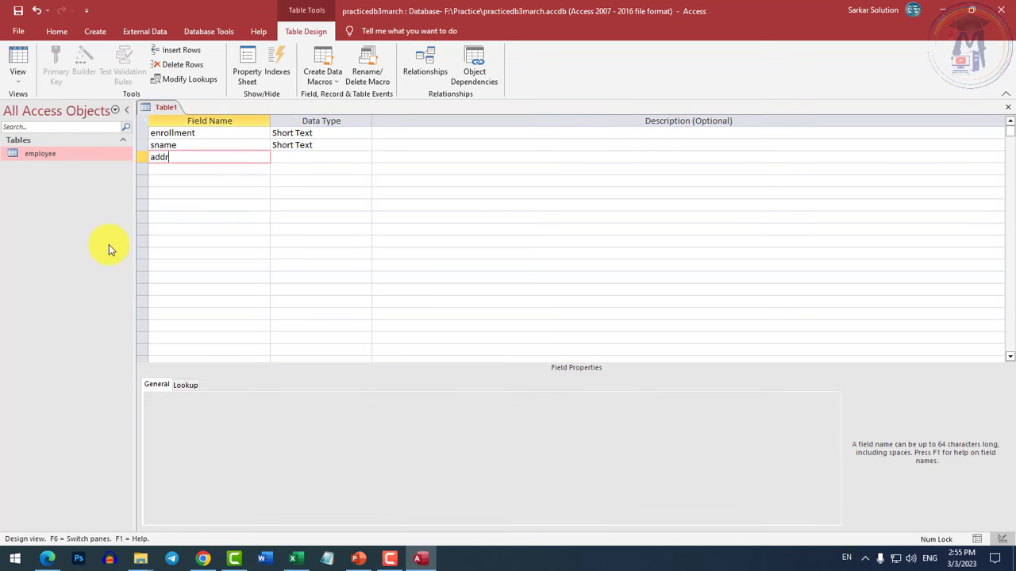
key(Tab)
text(lo)
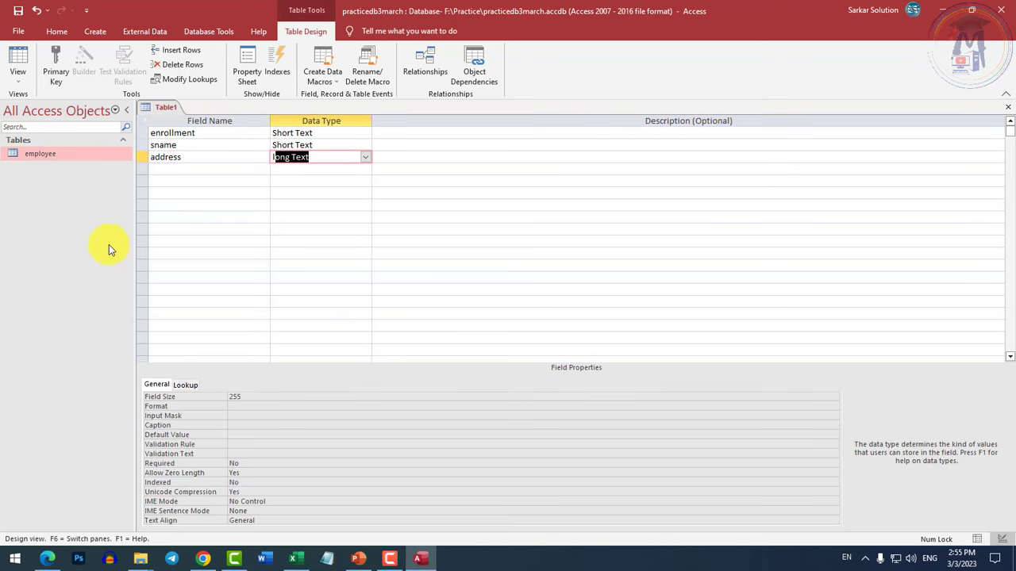
Add a course field with the Short Text data type below the address field
key(Tab)
key(Tab)
text(course)
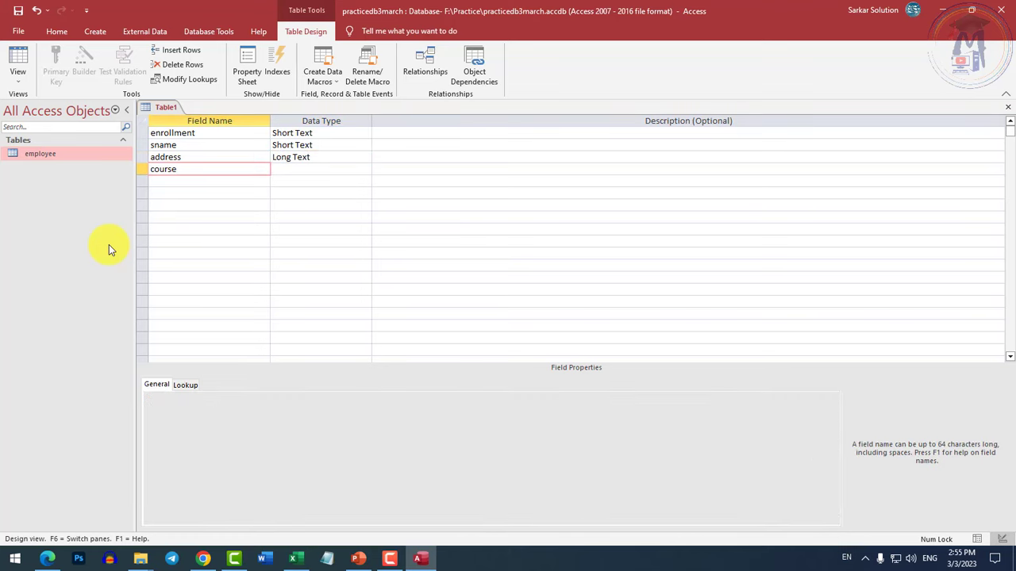
click(287, 170)
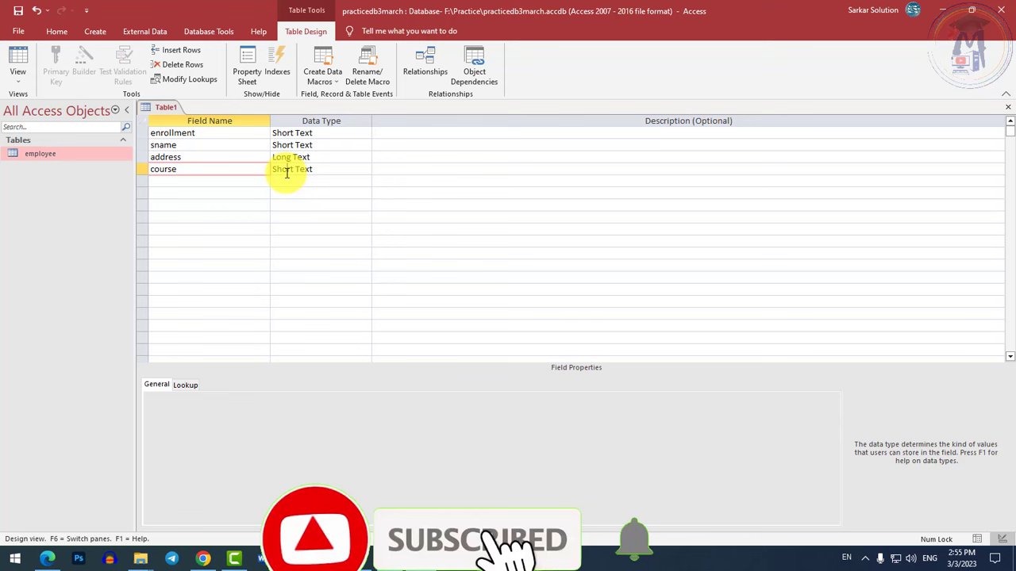
click(365, 169)
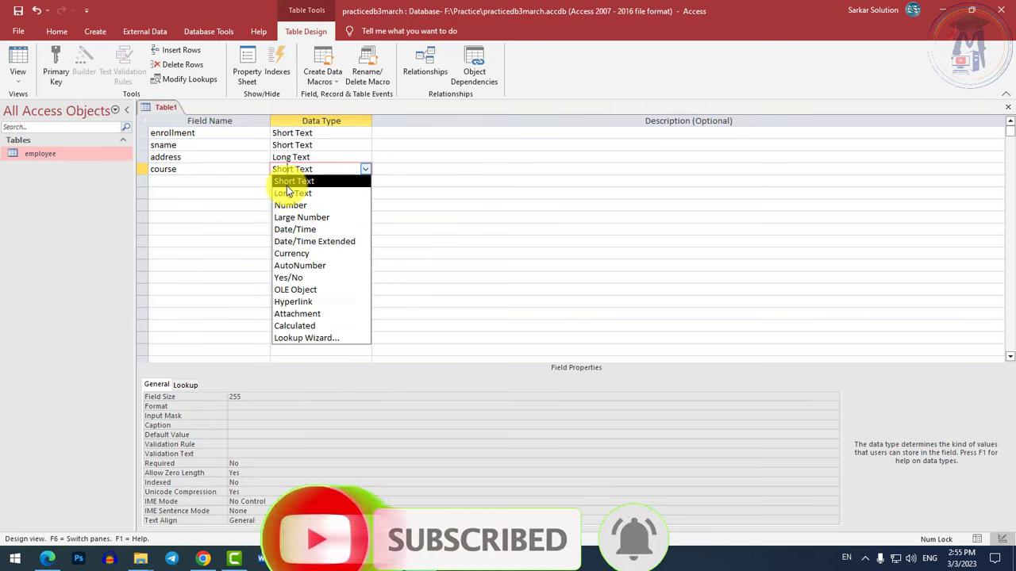
click(298, 339)
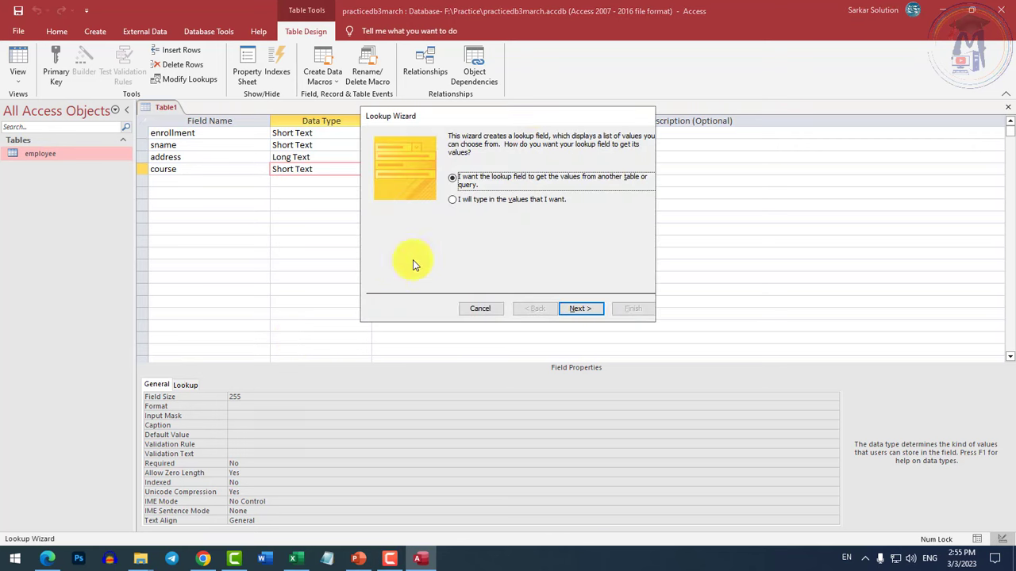
click(483, 311)
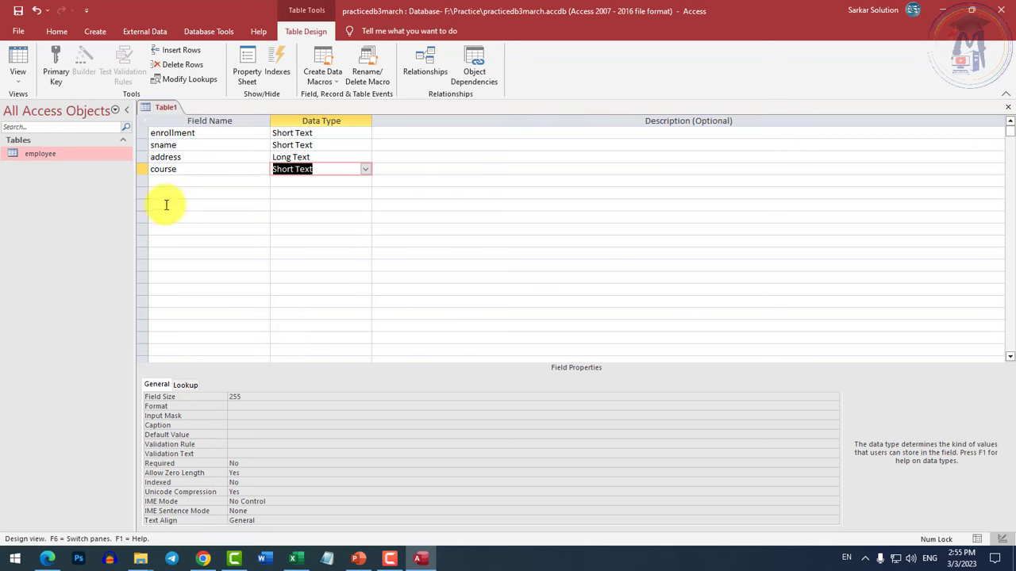
Open the employee table and examine the entries in its empaddress column
double_click(34, 157)
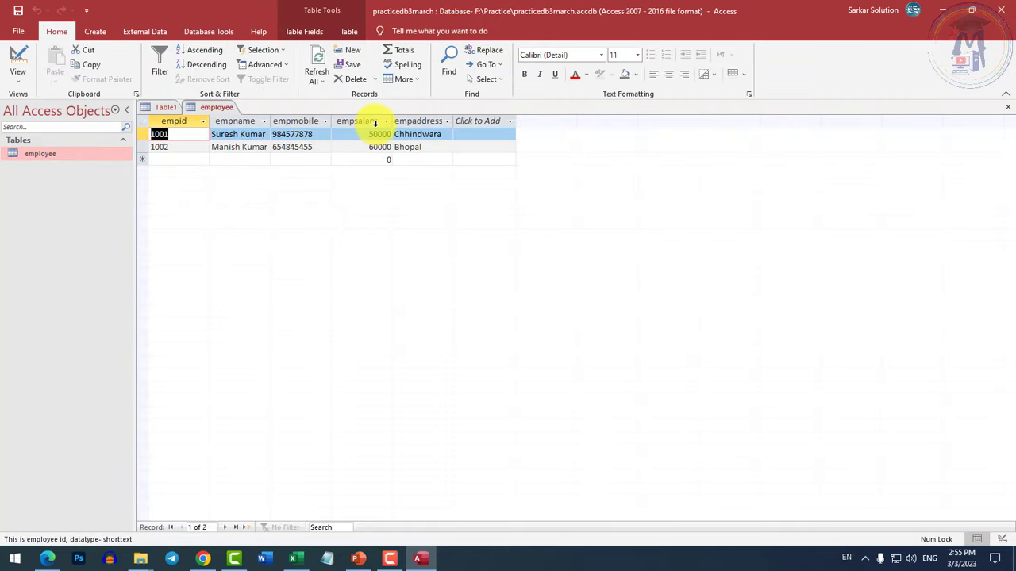
click(421, 133)
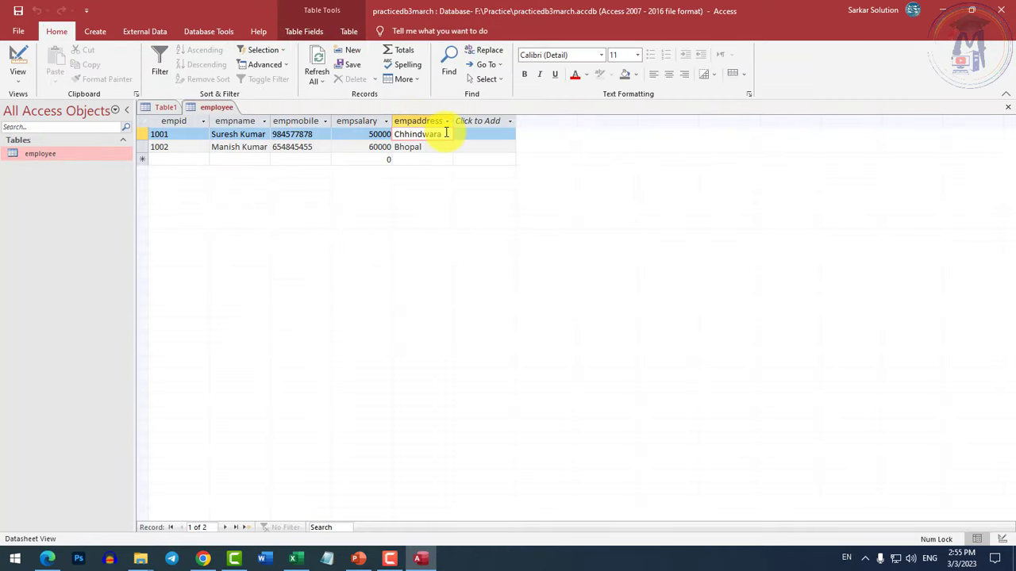
click(447, 133)
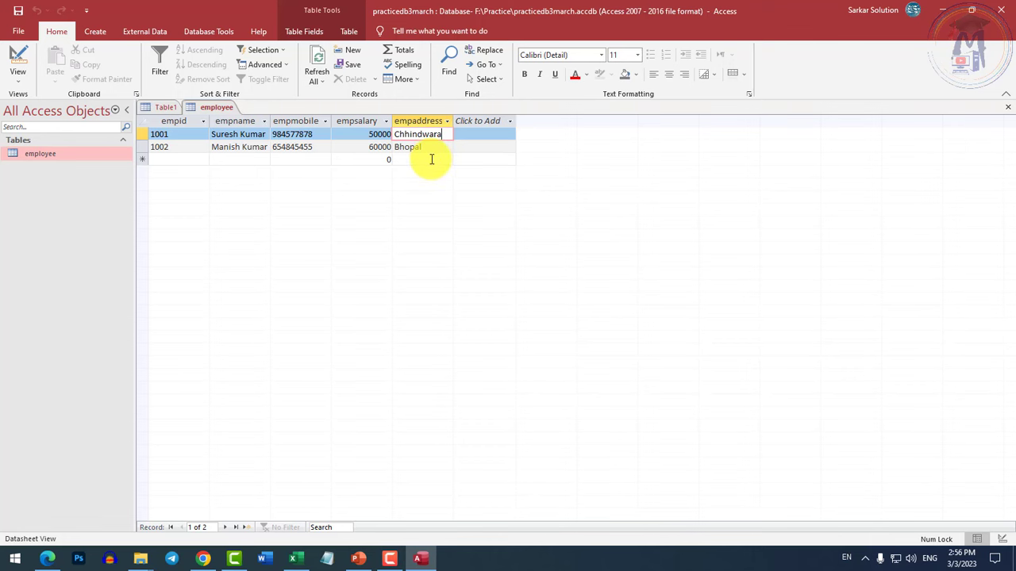
Run the Lookup Wizard for the new table's course field and choose to type in the lookup values
click(160, 109)
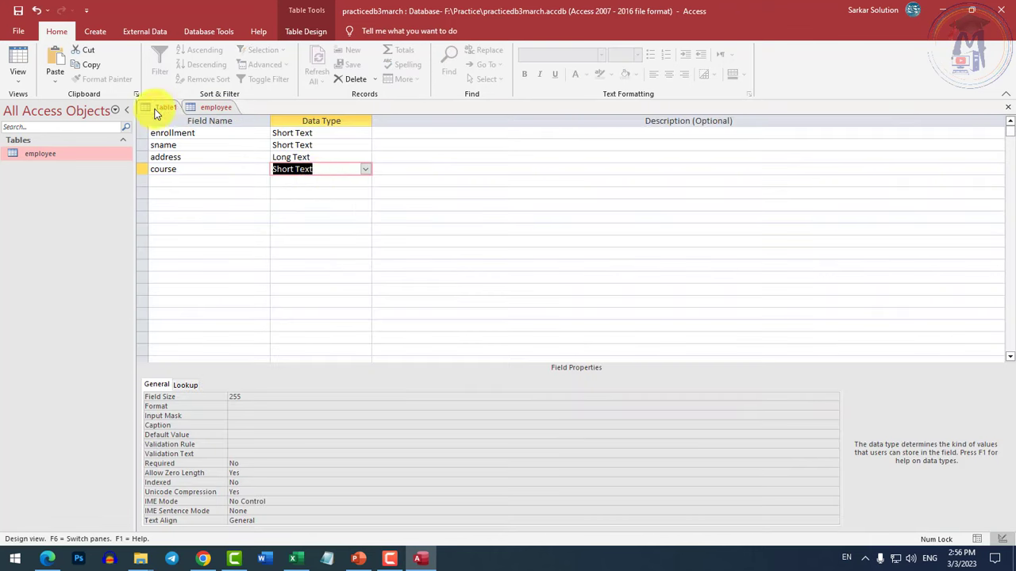
click(366, 168)
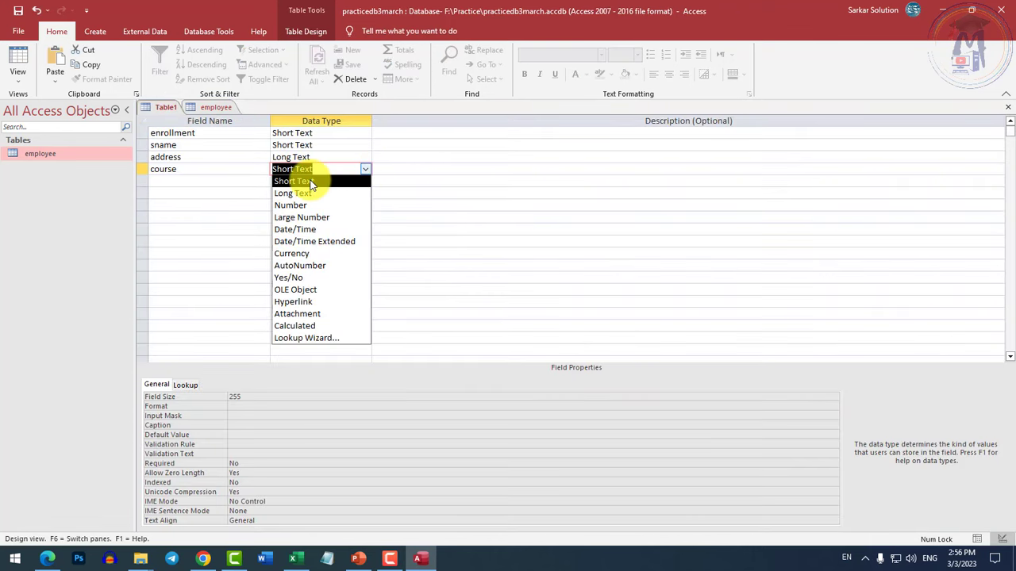
click(311, 339)
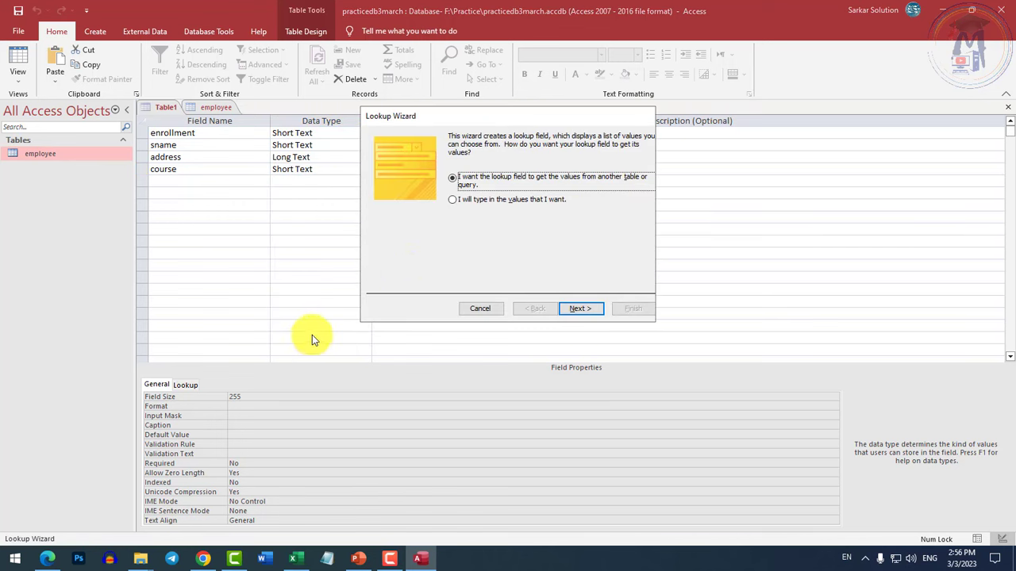
click(470, 185)
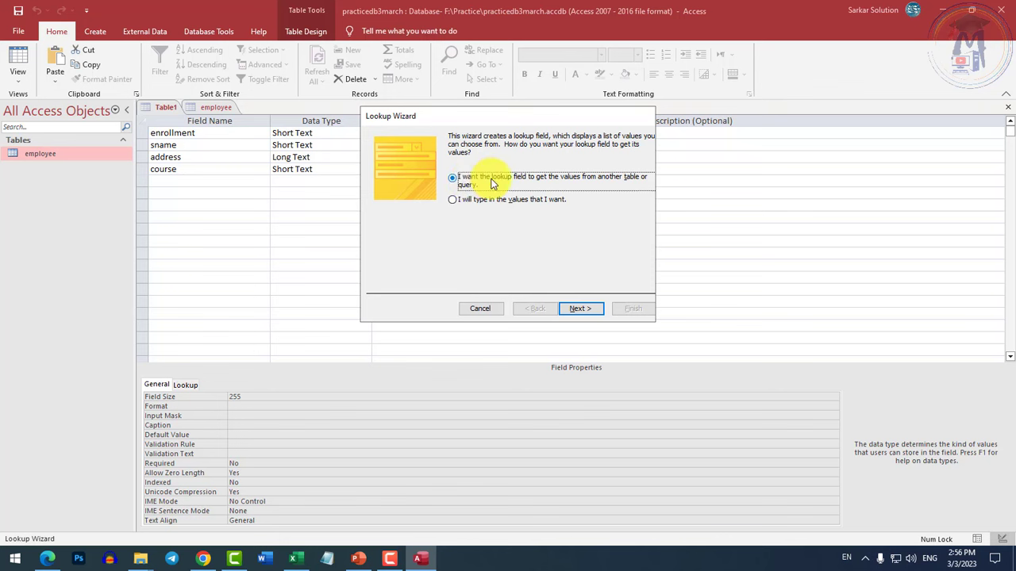
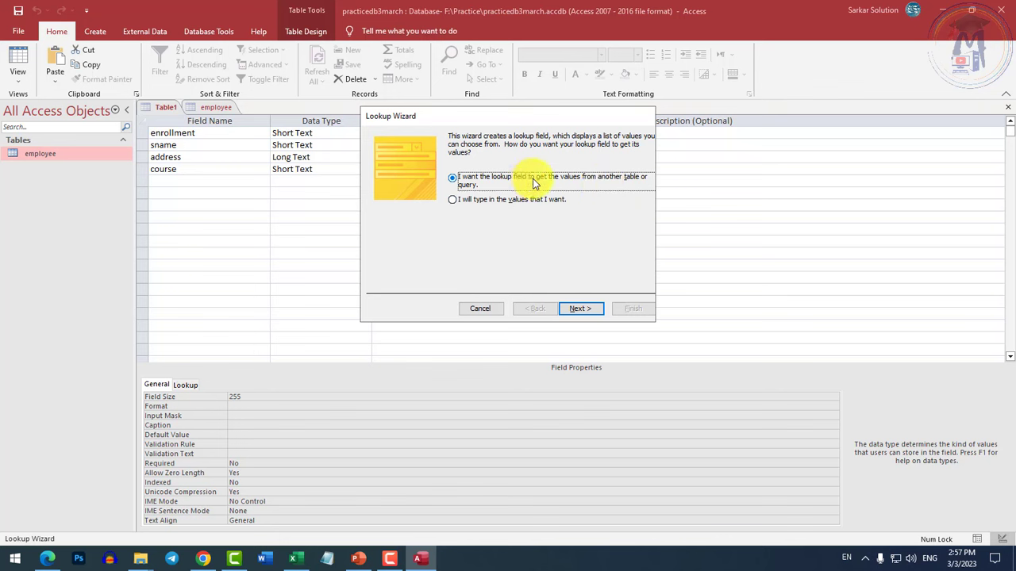
click(474, 201)
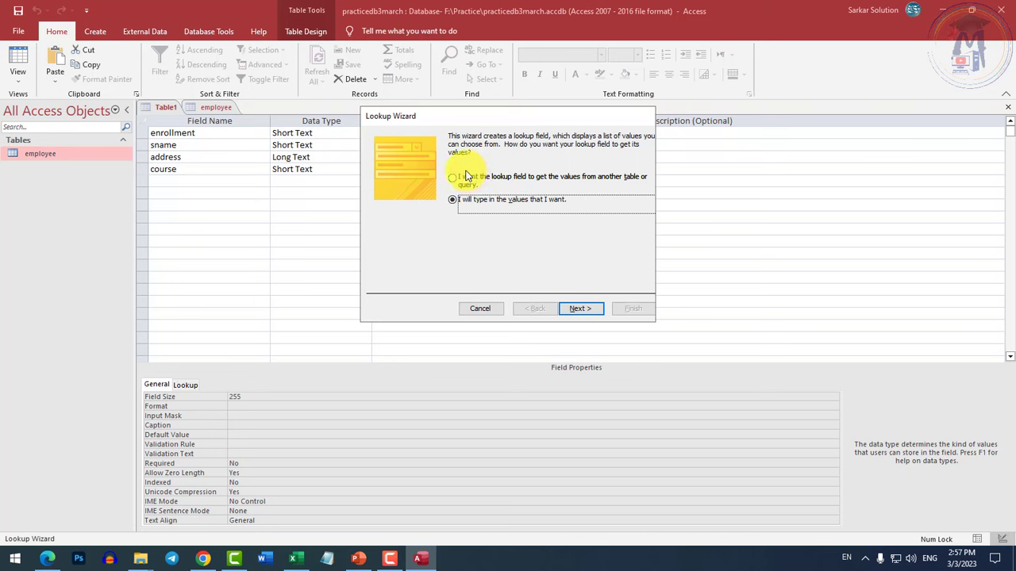
click(591, 314)
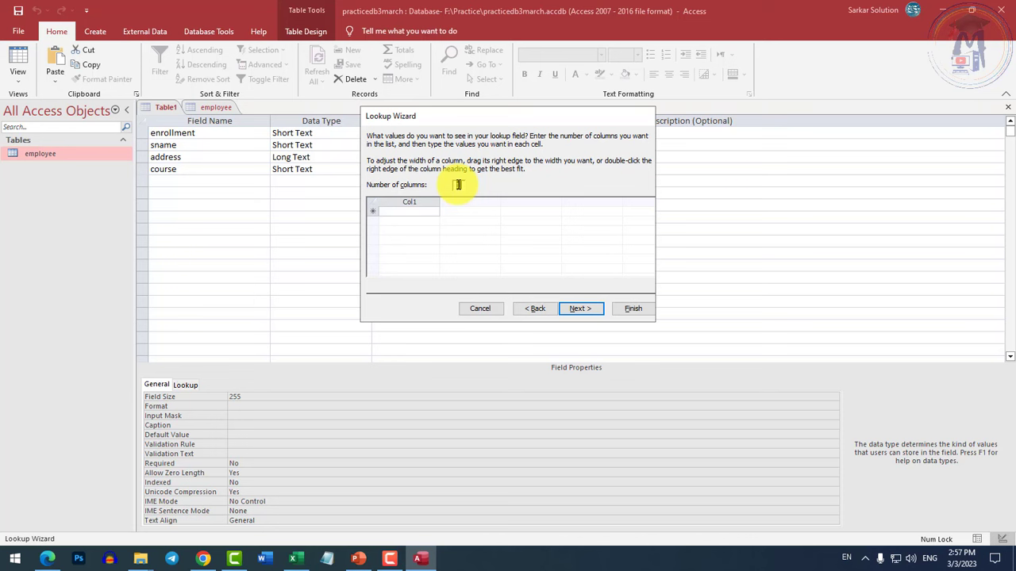
Enter PGDCA, DCA, BCA and MCA as the course lookup values in one column and finish the wizard
click(412, 210)
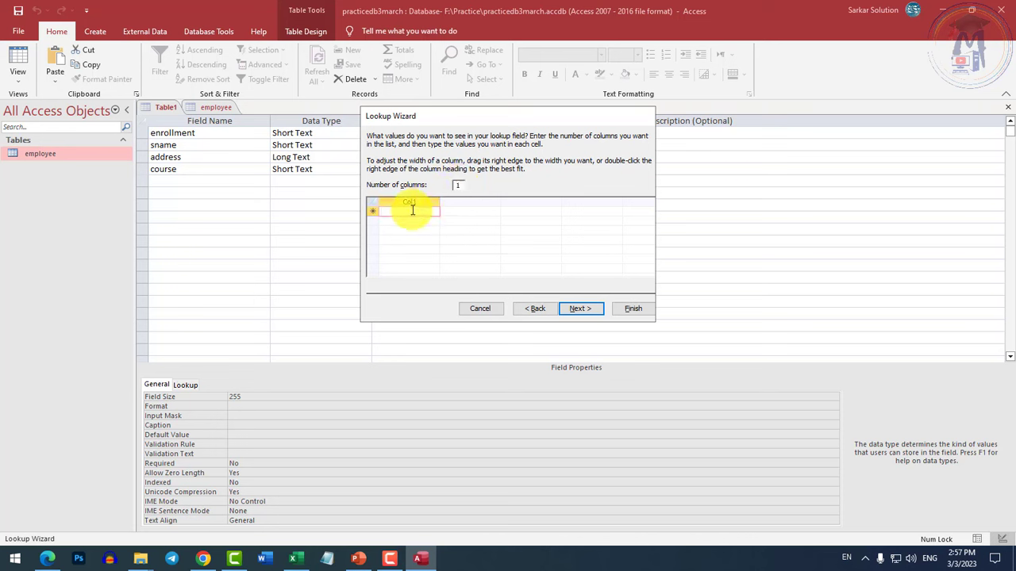
text(PGDCA)
key(Return)
text(DCA)
key(Return)
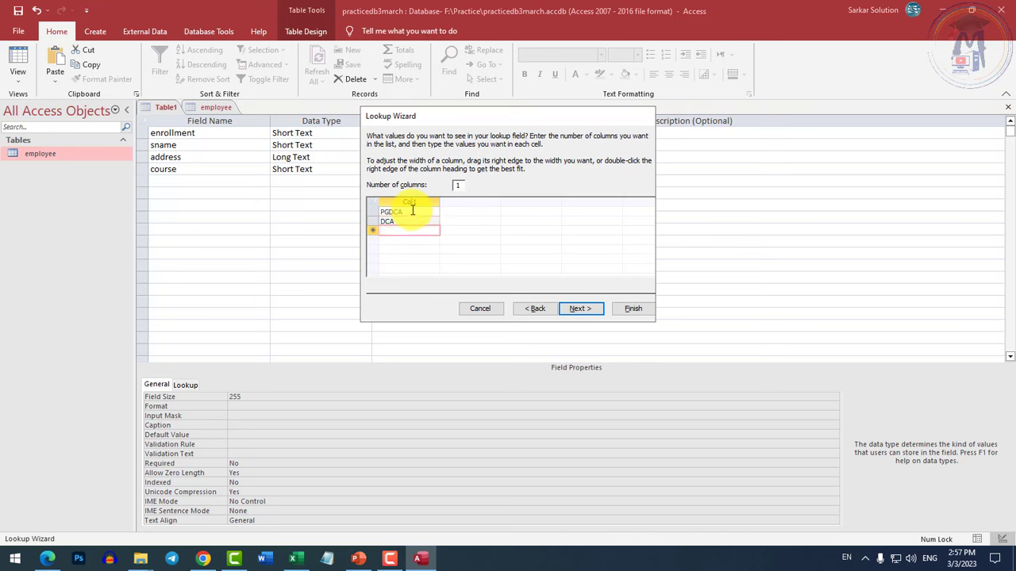
text(BCA)
key(Return)
text(MCA)
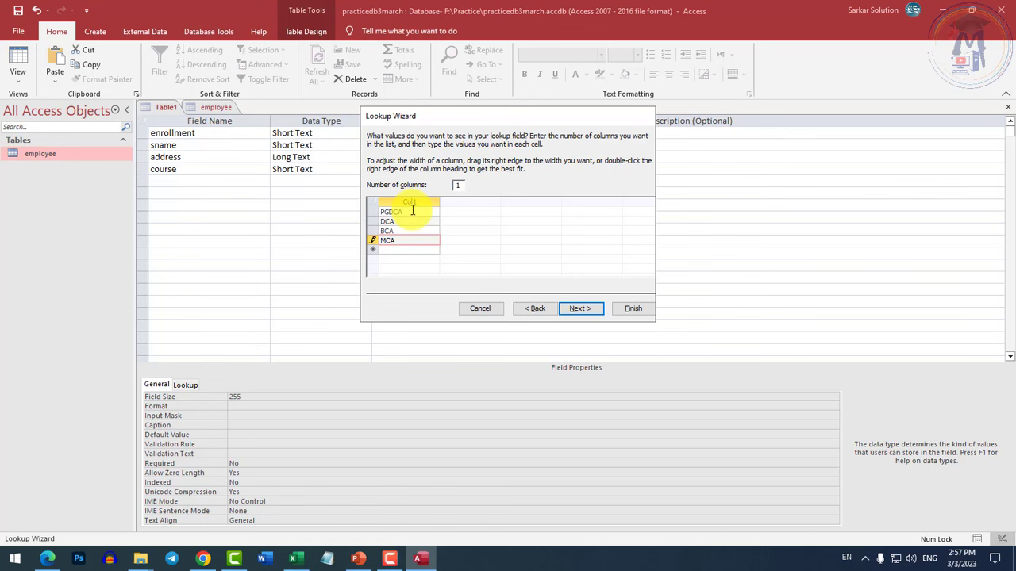
click(578, 309)
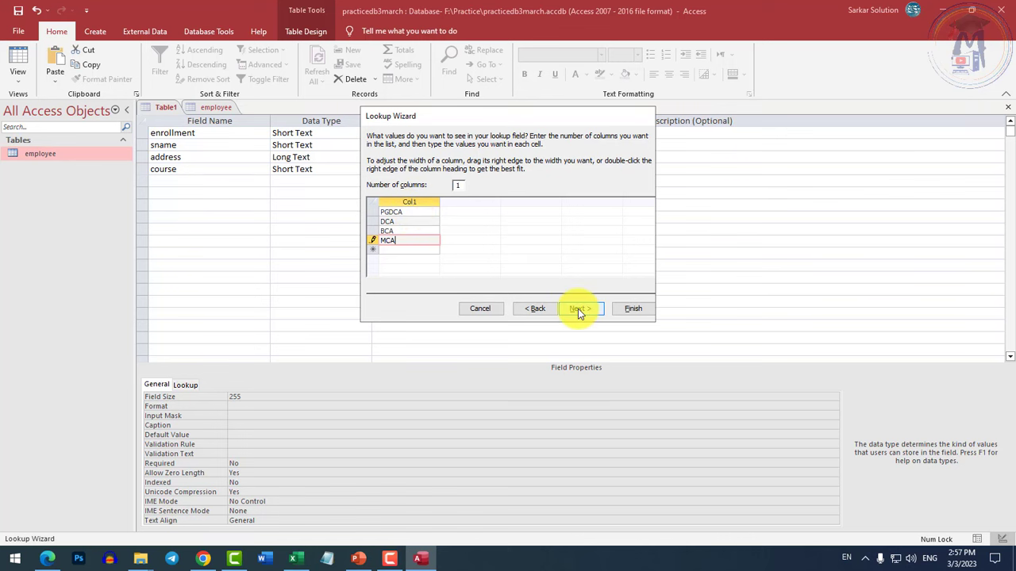
click(635, 310)
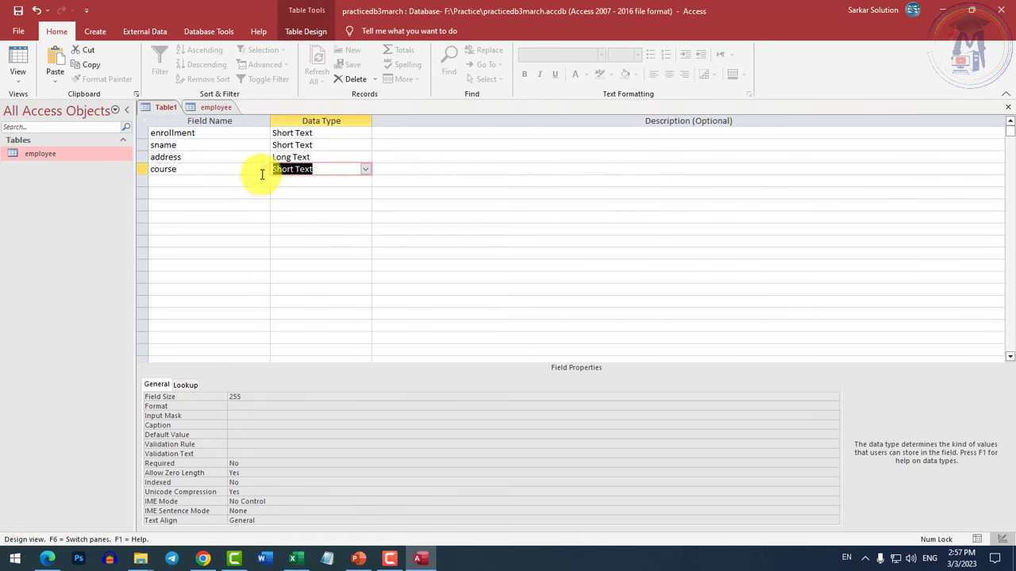
Set the enrollment field as the new table's primary key
click(219, 182)
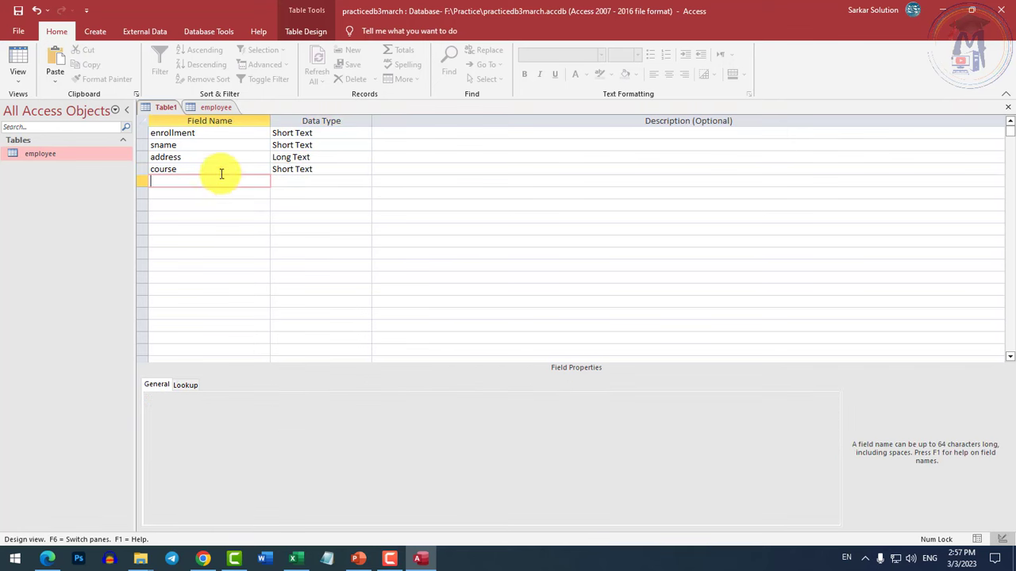
right_click(145, 132)
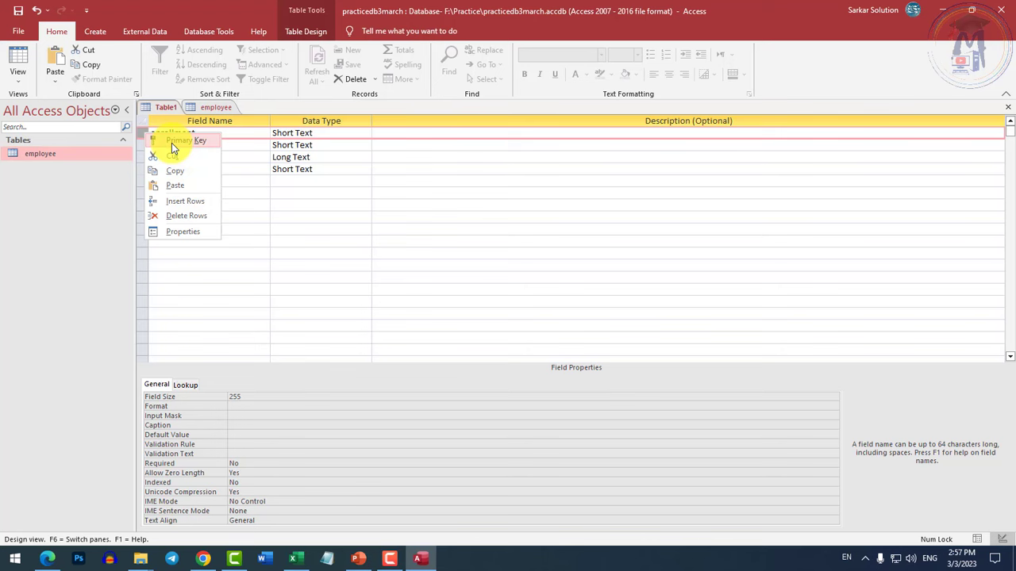
click(173, 145)
right_click(216, 104)
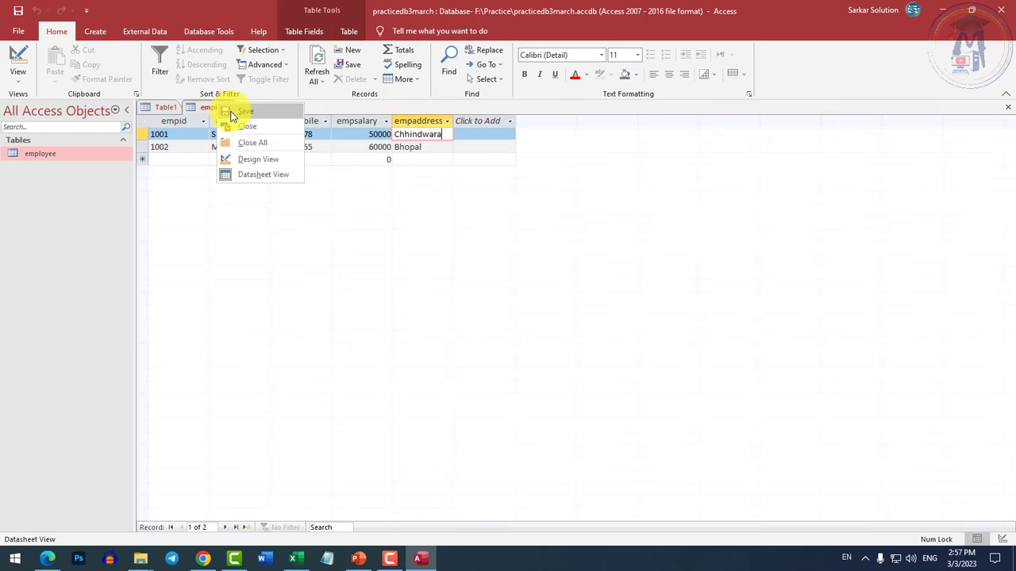
click(244, 127)
right_click(210, 109)
Save the new table under the name student
click(156, 109)
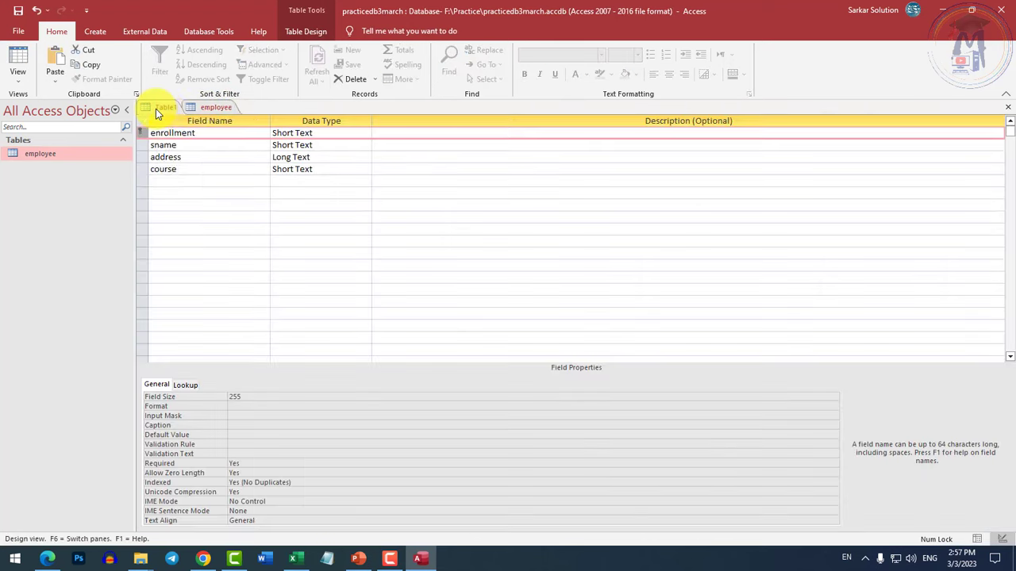
right_click(155, 109)
click(177, 118)
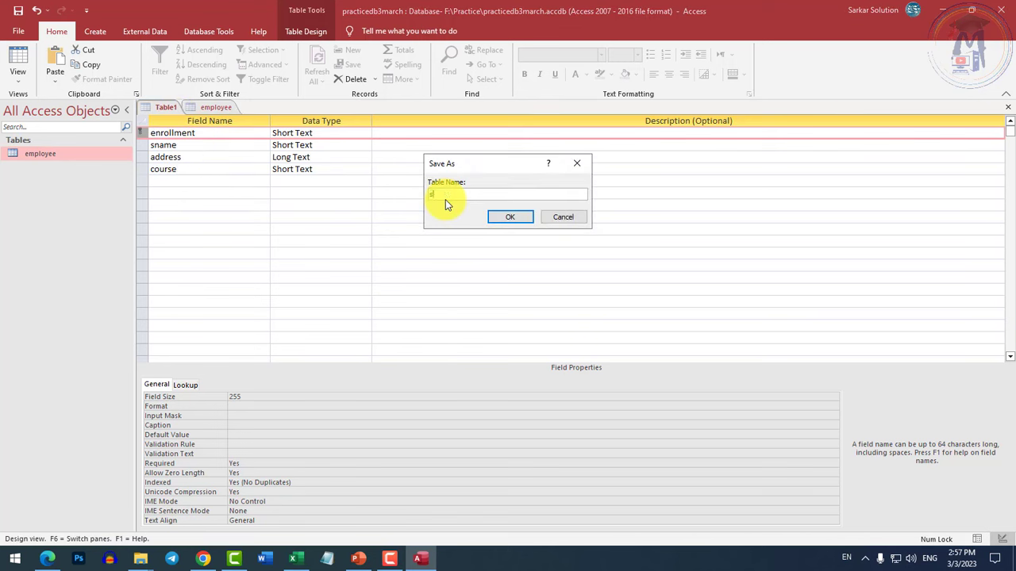
click(518, 216)
Close both the student table and the employee table
click(206, 106)
right_click(161, 107)
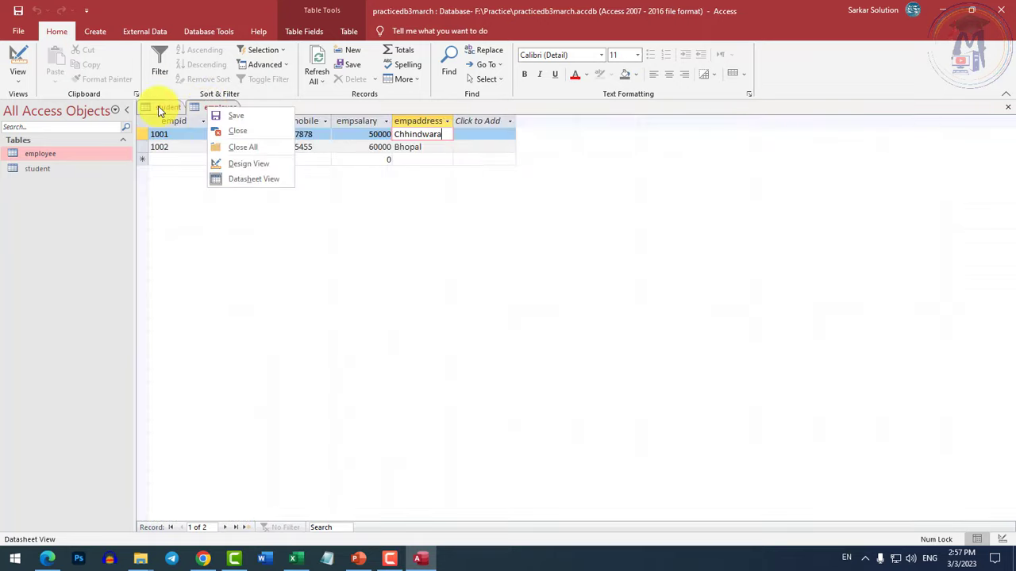
click(186, 134)
right_click(184, 108)
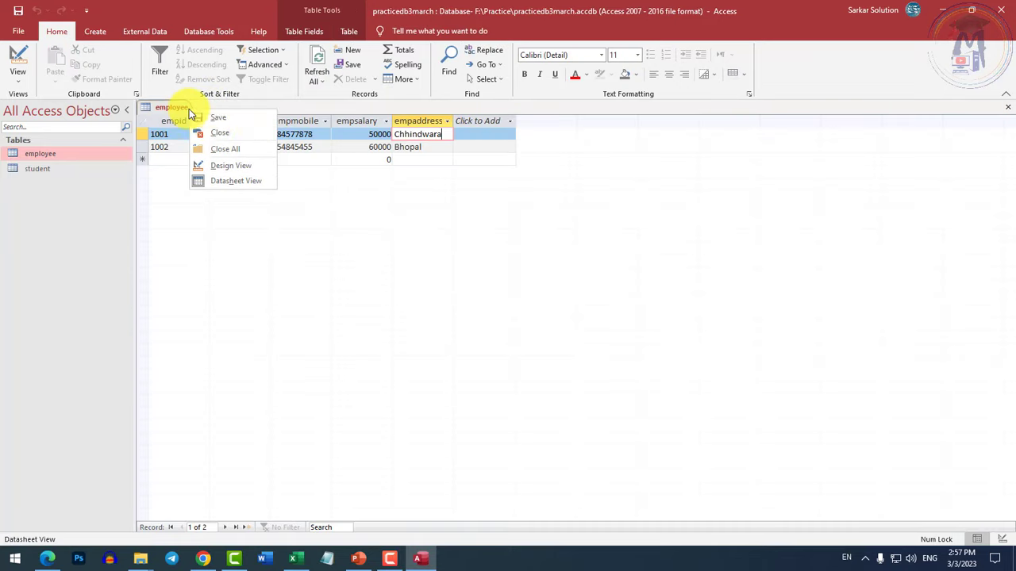
click(216, 132)
Open the student table and enter the first student's enrollment number in the empty record
double_click(41, 170)
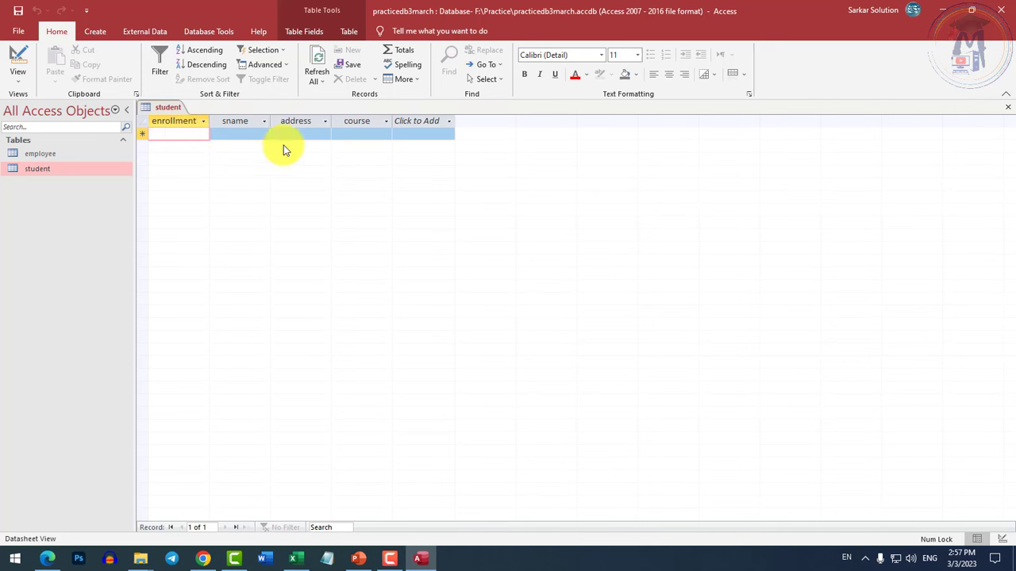
text(23)
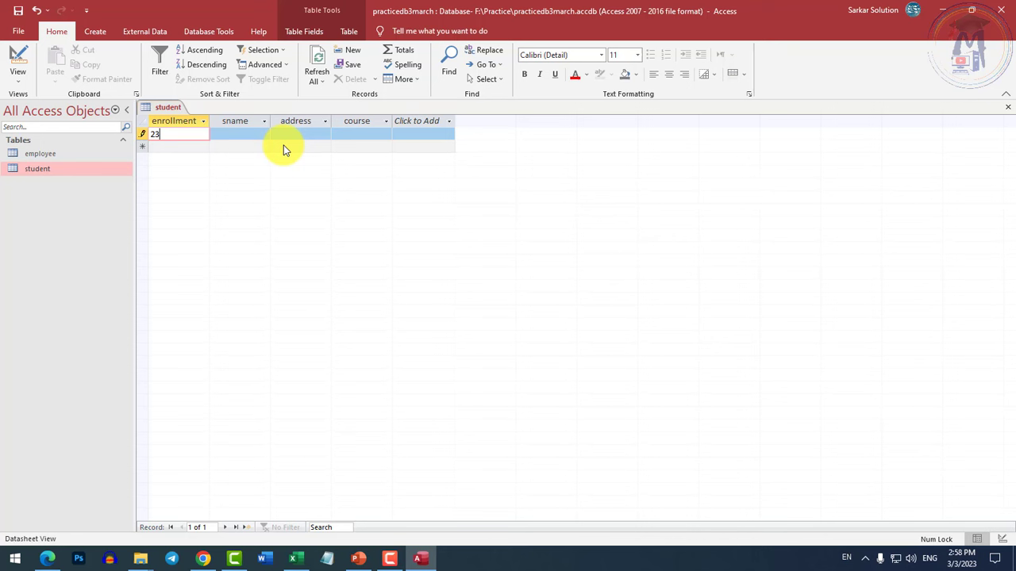
text(5)
text(101)
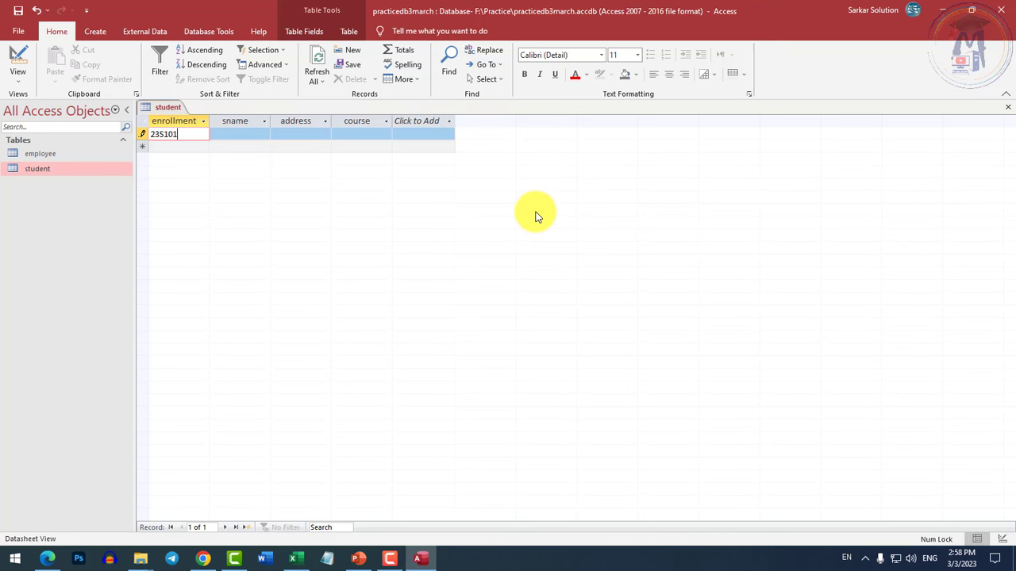
key(Tab)
Enter the first student's full name in the sname field, with both words capitalized
text(R)
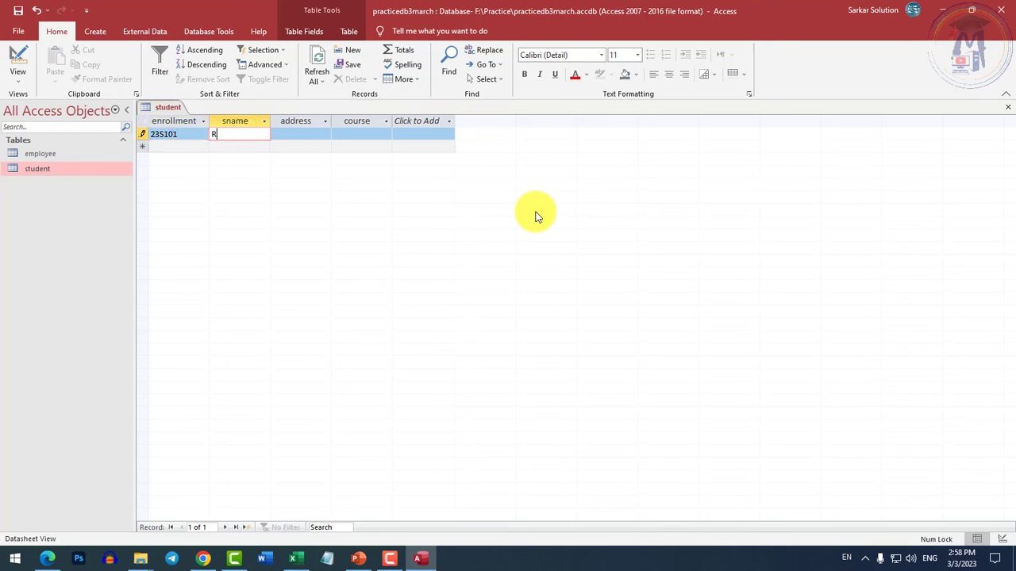
text(amesh kUmar)
key(BackSpace)
key(BackSpace)
key(BackSpace)
key(BackSpace)
key(BackSpace)
text(Kumar)
Fill in the first student's address and choose PGDCA as the course
key(Tab)
text(Chhindwara)
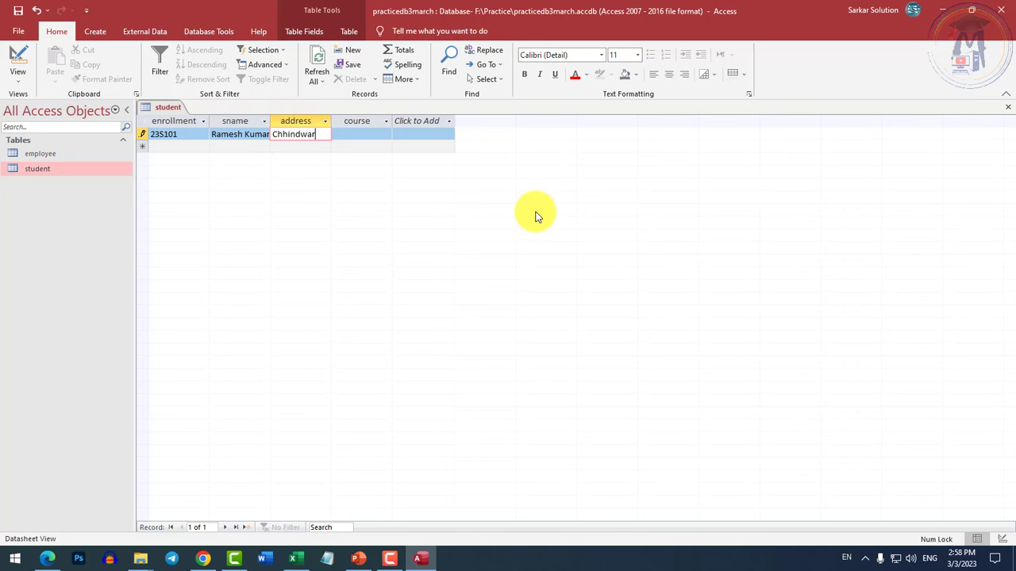
key(Tab)
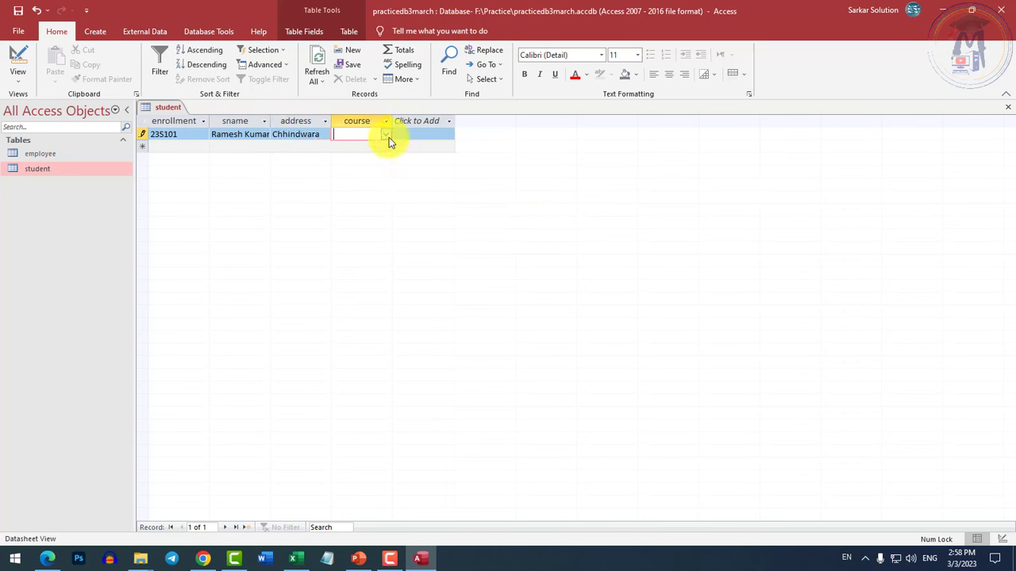
click(388, 136)
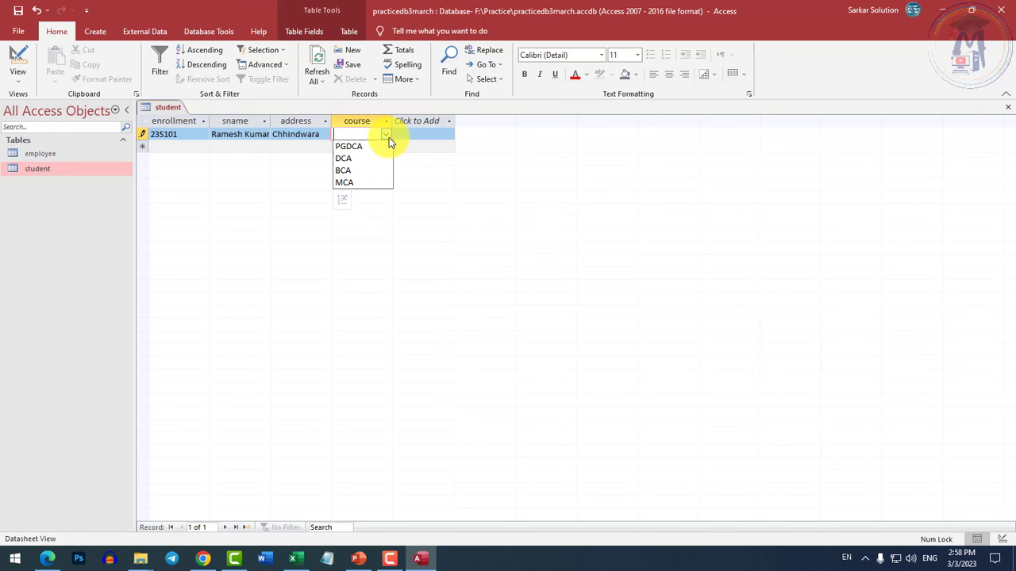
click(361, 146)
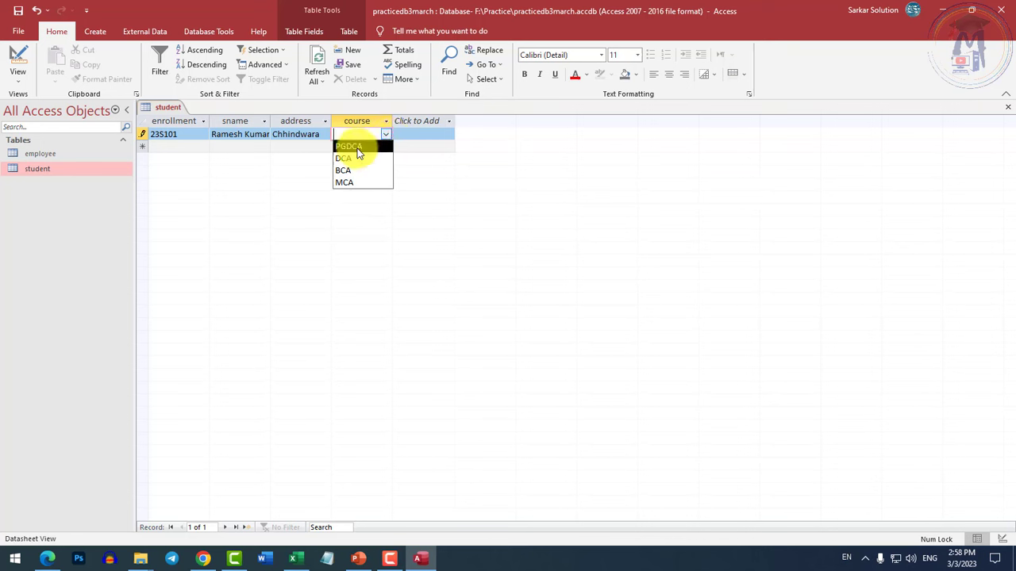
Start a second student record with the student's enrollment number and full name
click(167, 146)
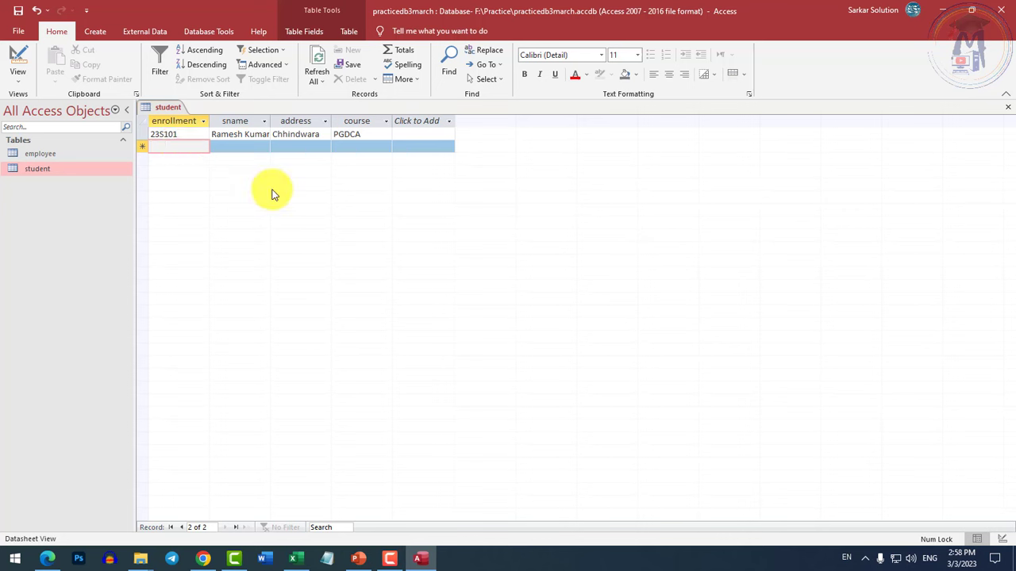
text(23S102)
key(Tab)
text(Mukesh)
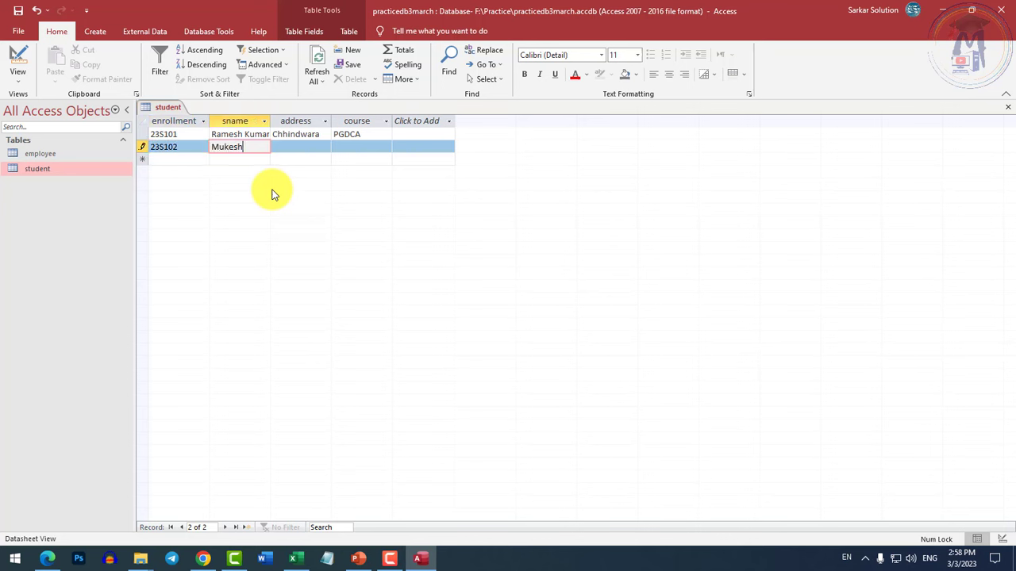
text( Kumar)
Fill in the second student's address and choose DCA as the course
key(Tab)
text(B)
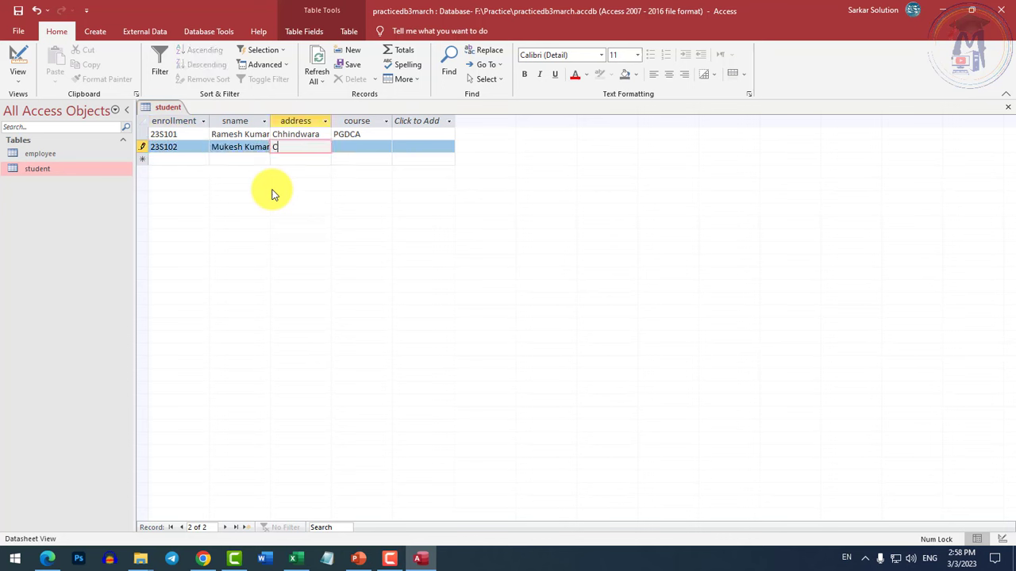
text(hopal)
key(Tab)
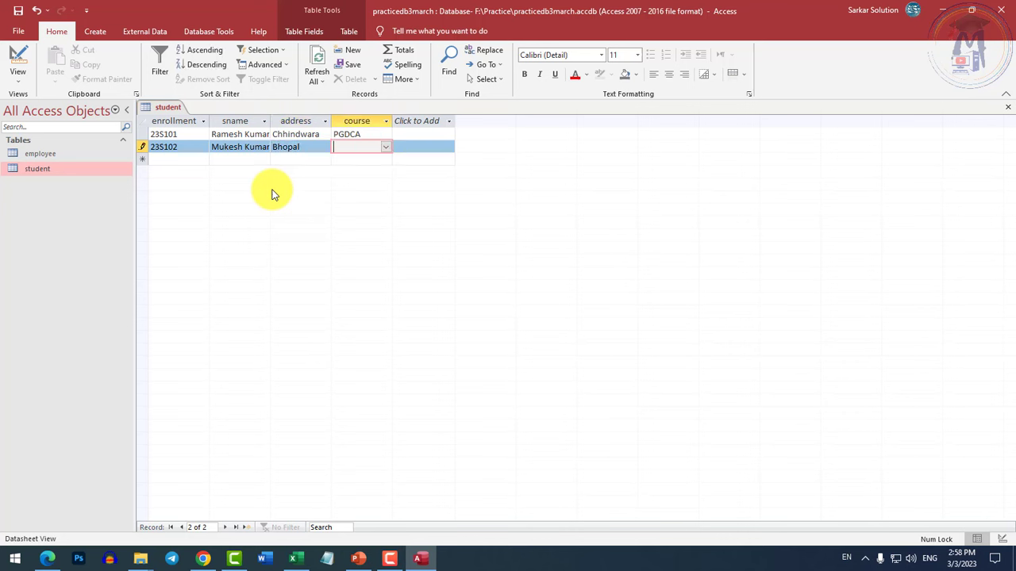
click(385, 149)
click(353, 171)
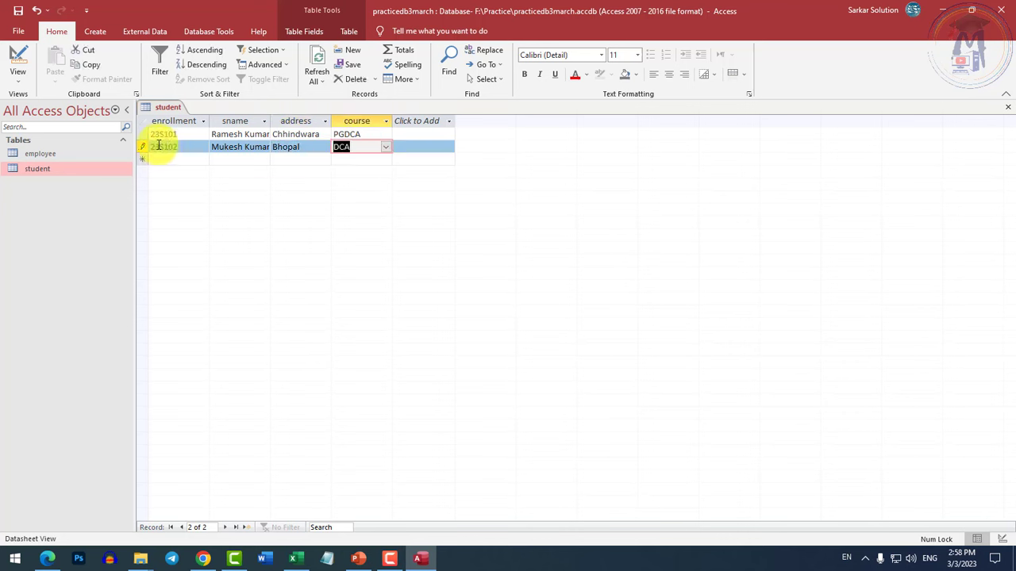
Start a third student record with the student's enrollment number and full name
click(195, 160)
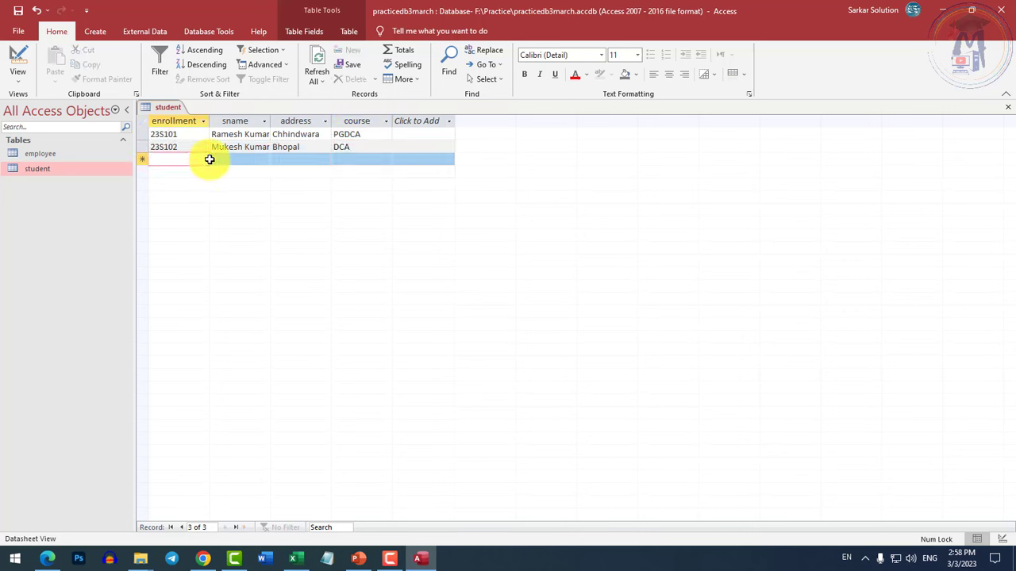
text(2310)
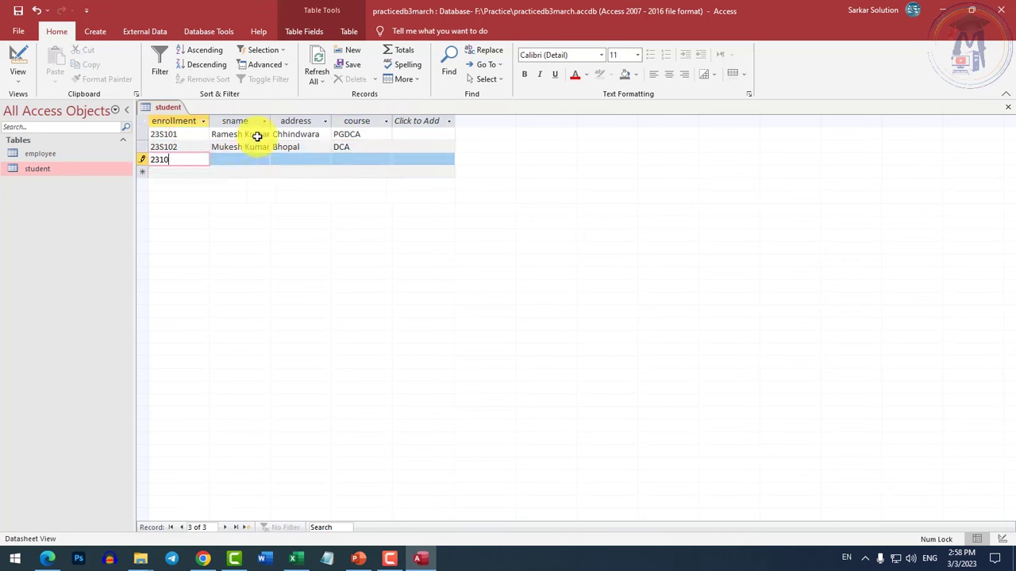
key(BackSpace)
key(BackSpace)
text(S103)
key(Tab)
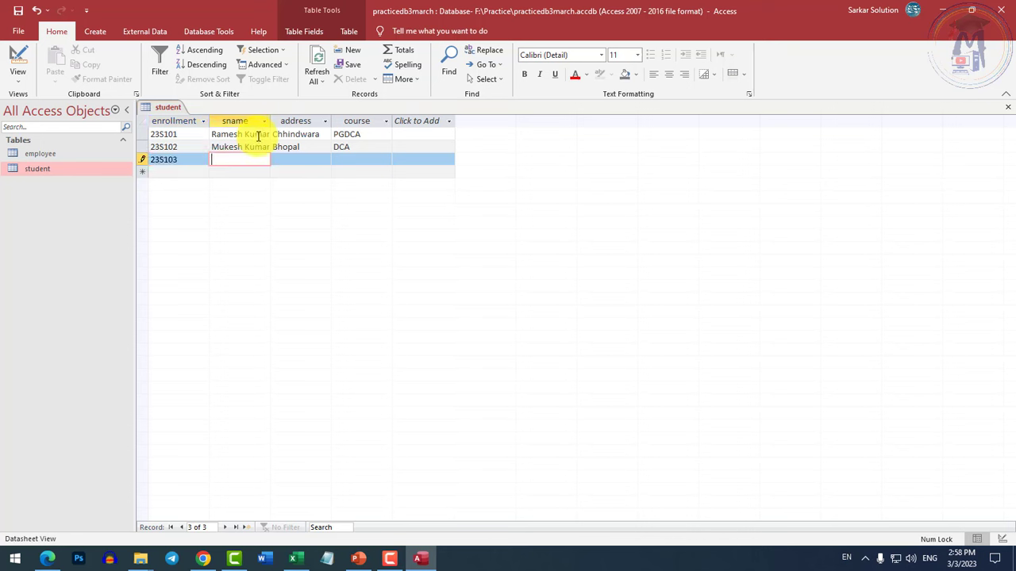
text(M)
key(BackSpace)
text(Mohit Kumar)
Fill in the third student's address and choose BCA as the course
key(Tab)
text(Ch)
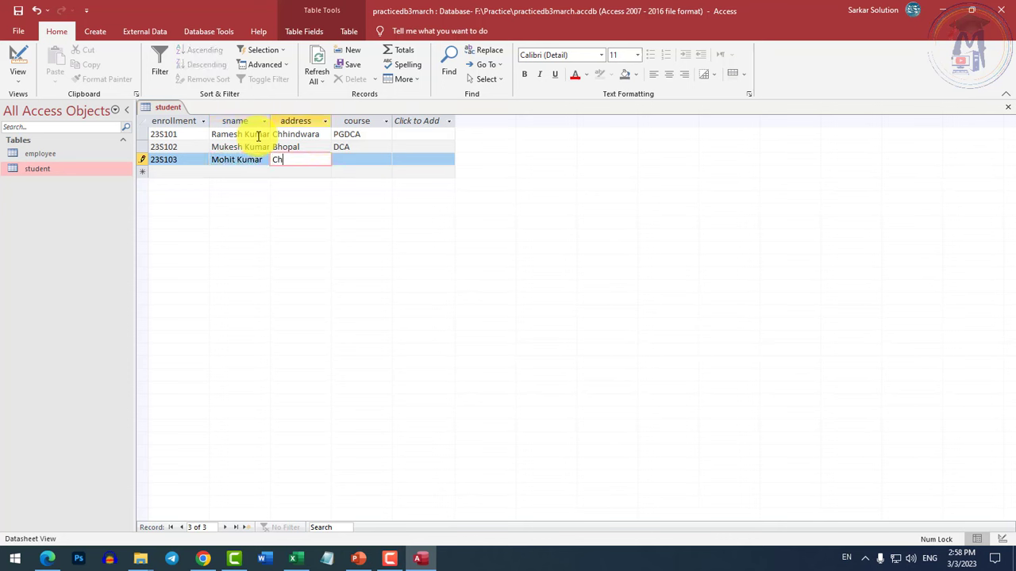
text(hindwara)
key(Tab)
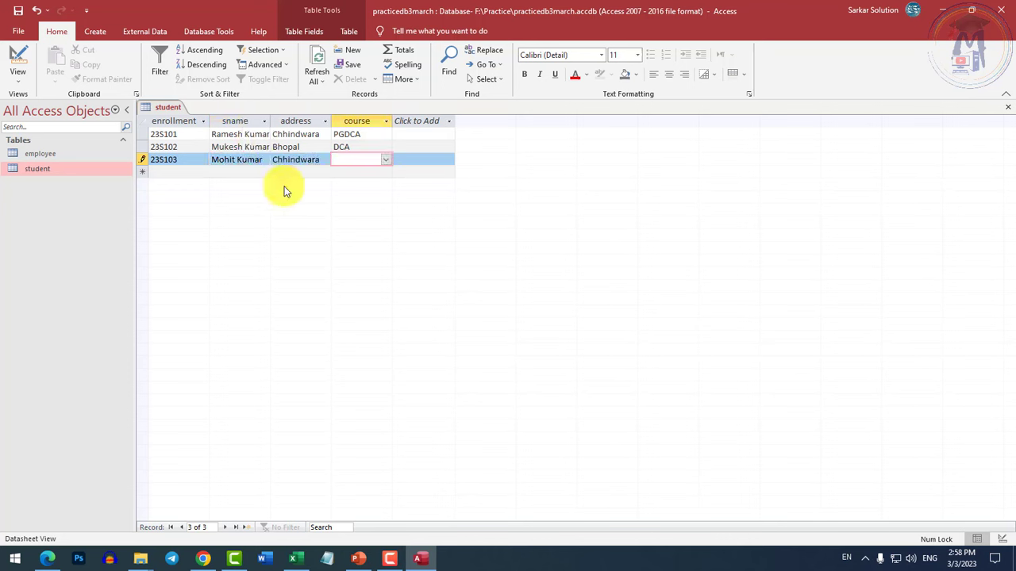
click(385, 159)
click(362, 198)
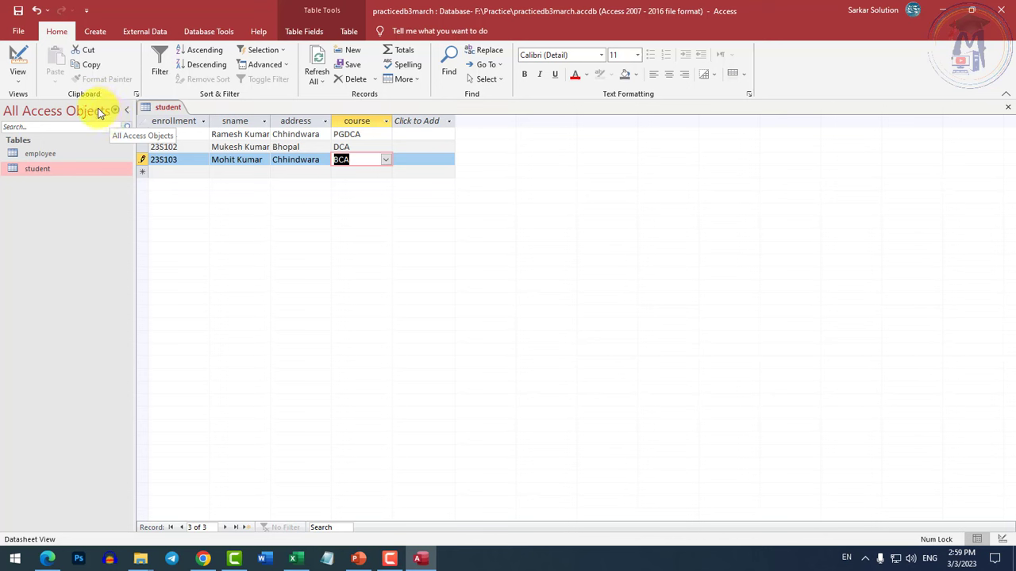
Save the student table and close it
right_click(157, 109)
click(187, 115)
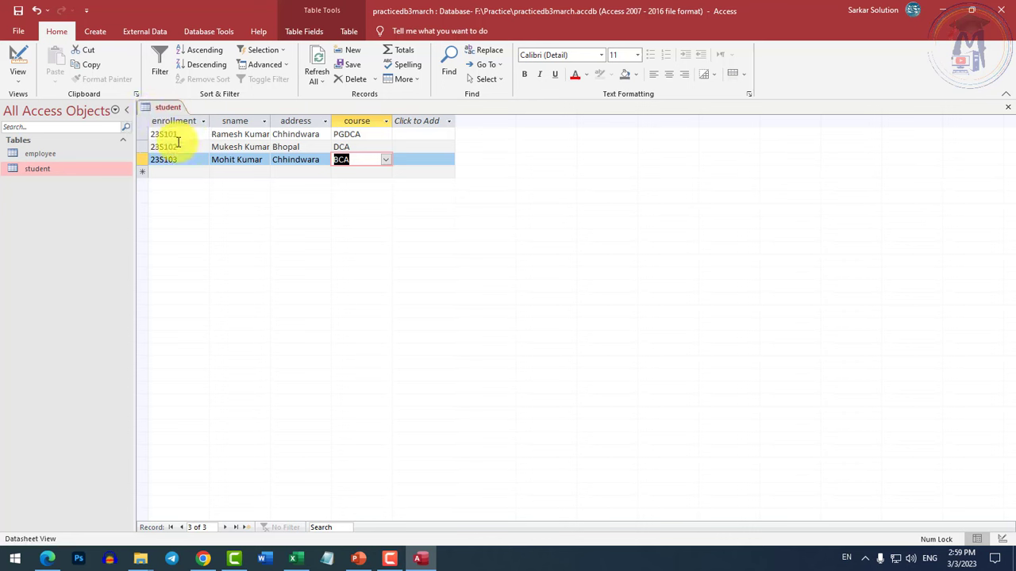
right_click(163, 109)
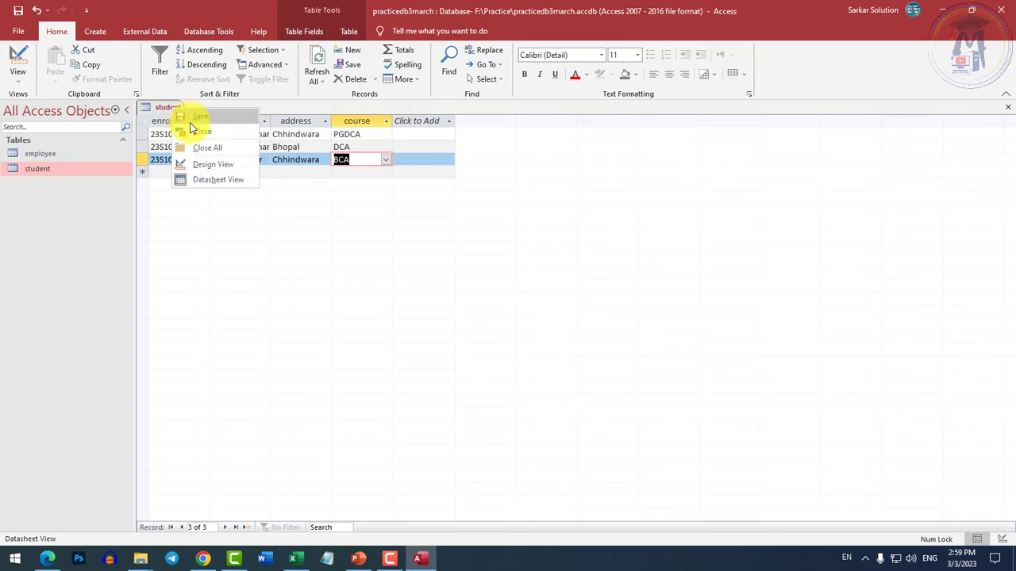
click(189, 128)
Create a new table in Design View with a first field named feesid of type Short Text
click(91, 31)
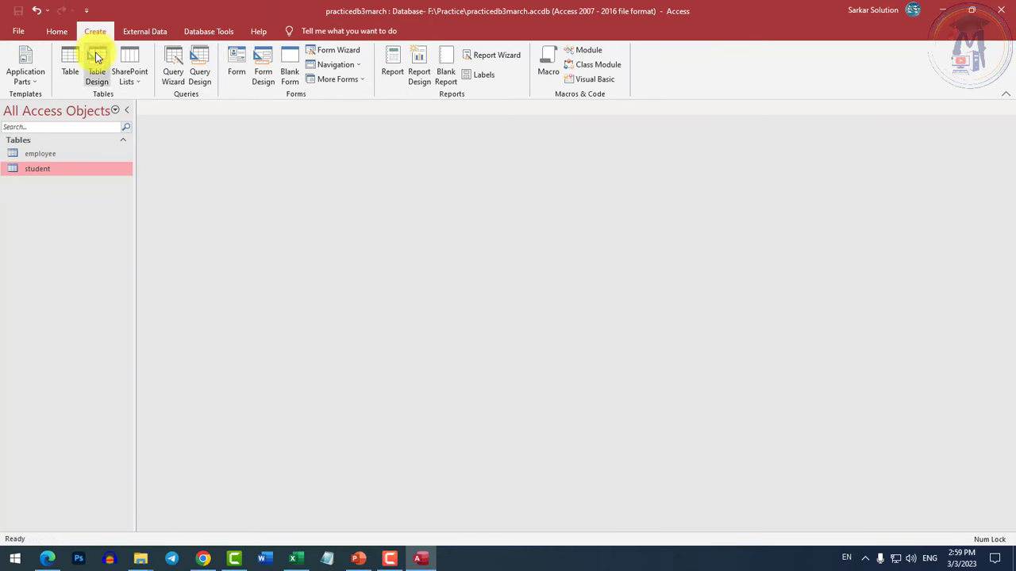
click(97, 75)
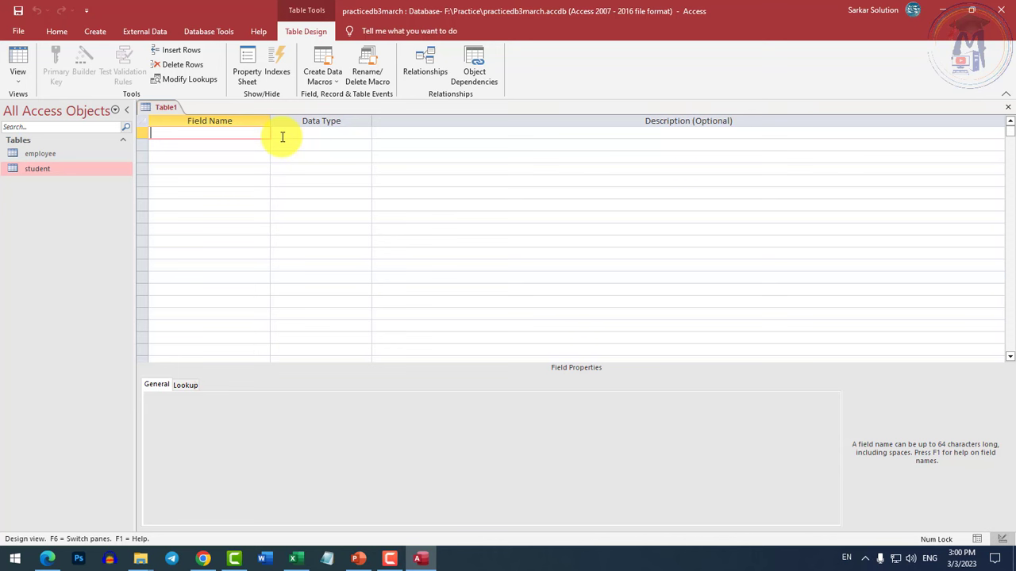
text(feesid)
key(Tab)
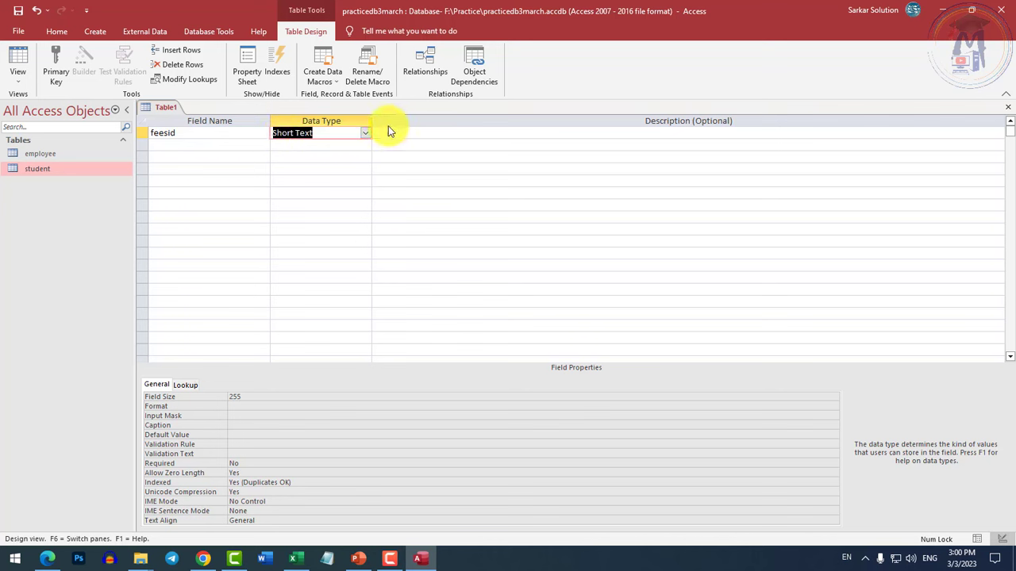
click(364, 132)
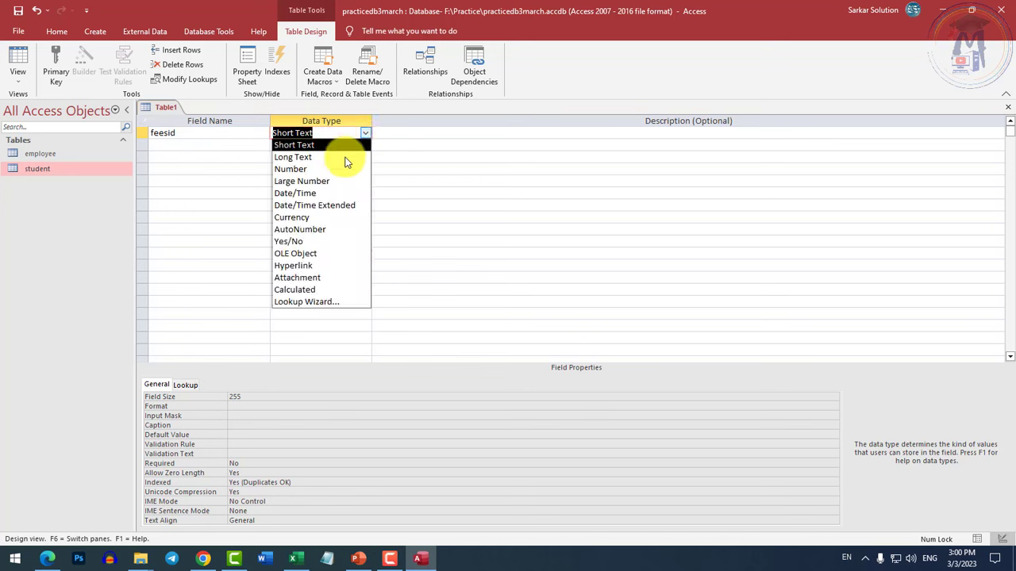
click(304, 146)
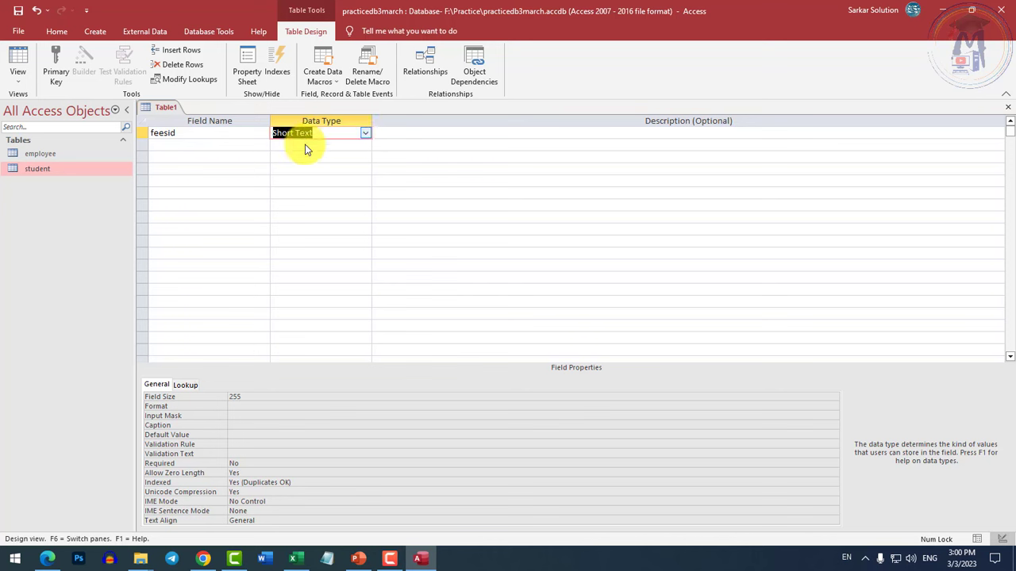
Add an enrollment field and set up its Lookup Wizard to get values from another table or query
click(182, 149)
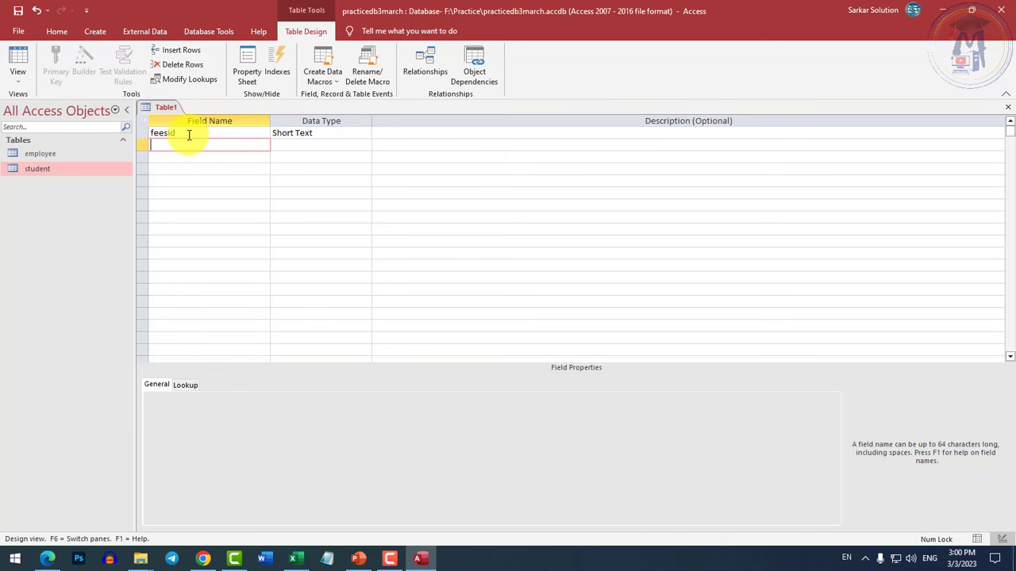
text(enrollment)
key(Tab)
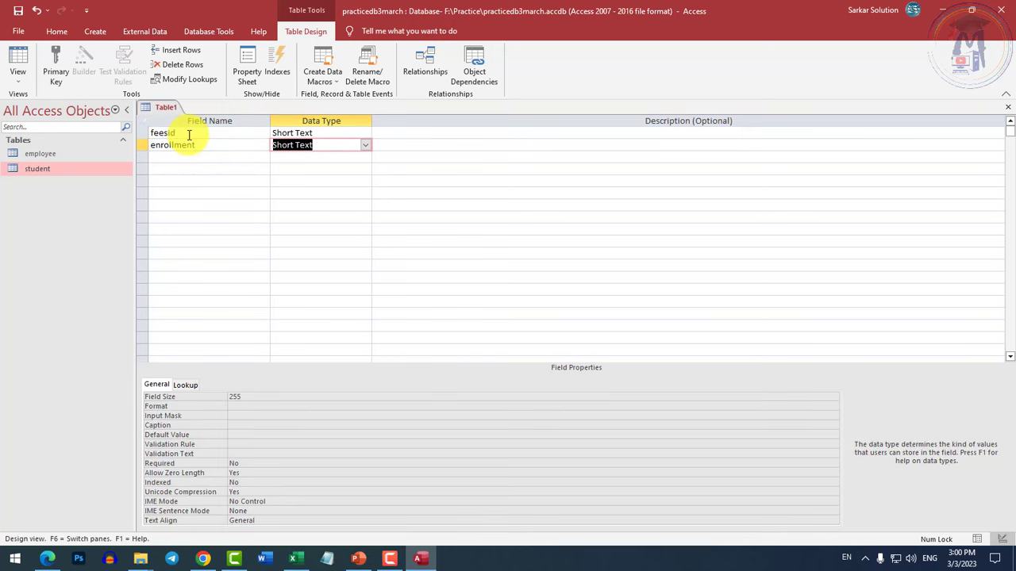
click(365, 145)
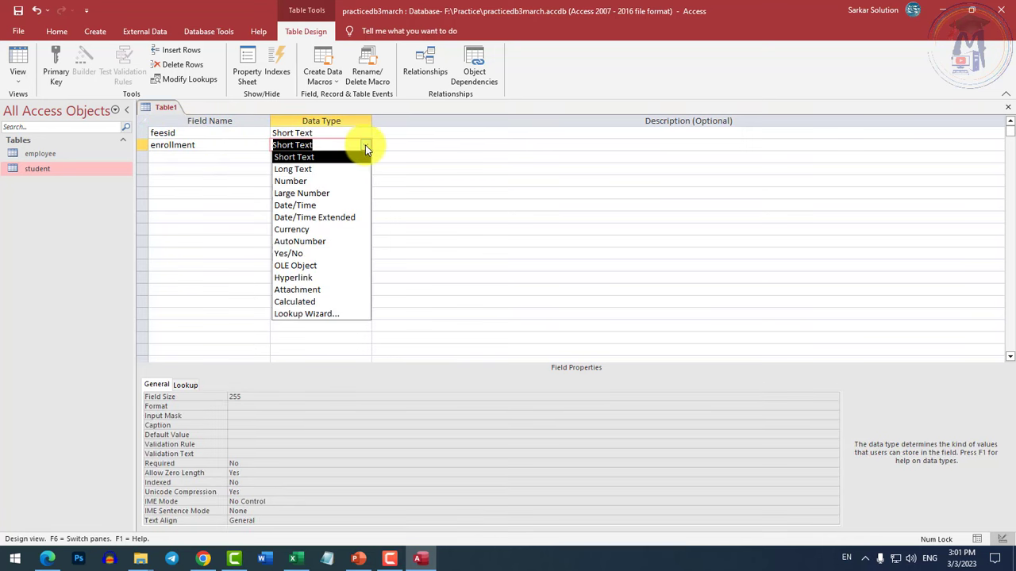
click(309, 314)
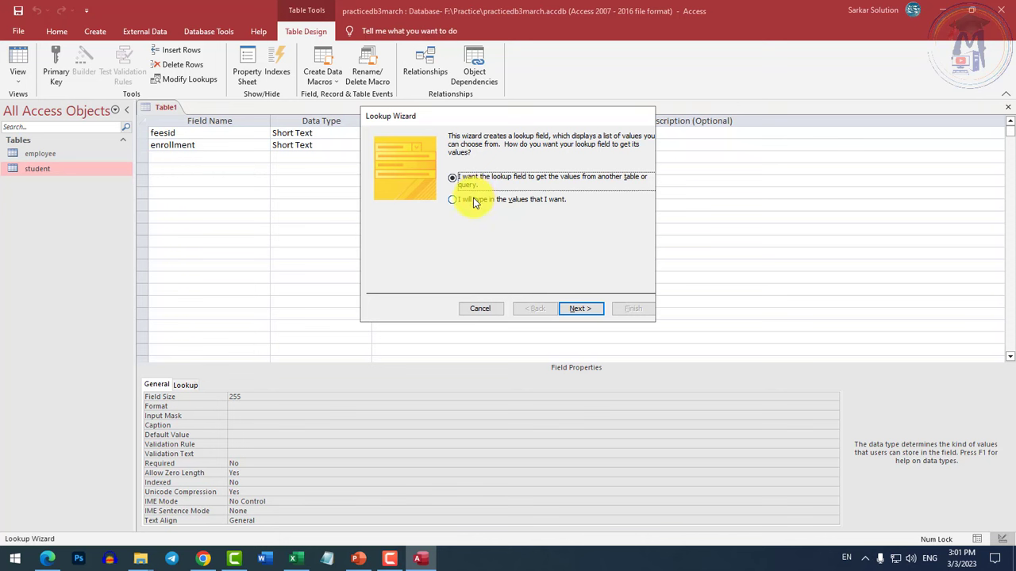
click(577, 309)
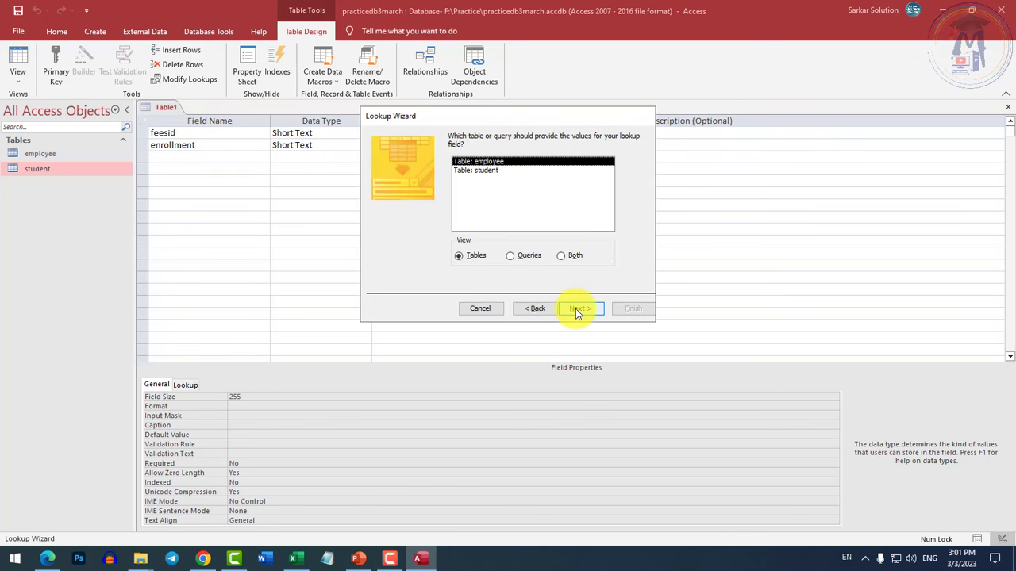
Use the student table as the lookup source and include its enrollment field in the lookup columns
click(480, 172)
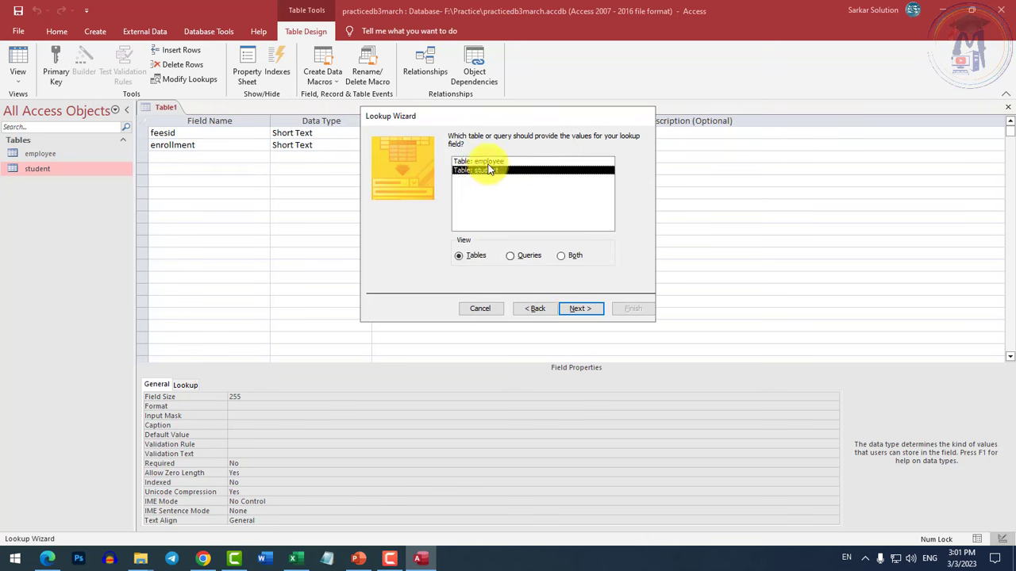
click(489, 163)
click(488, 169)
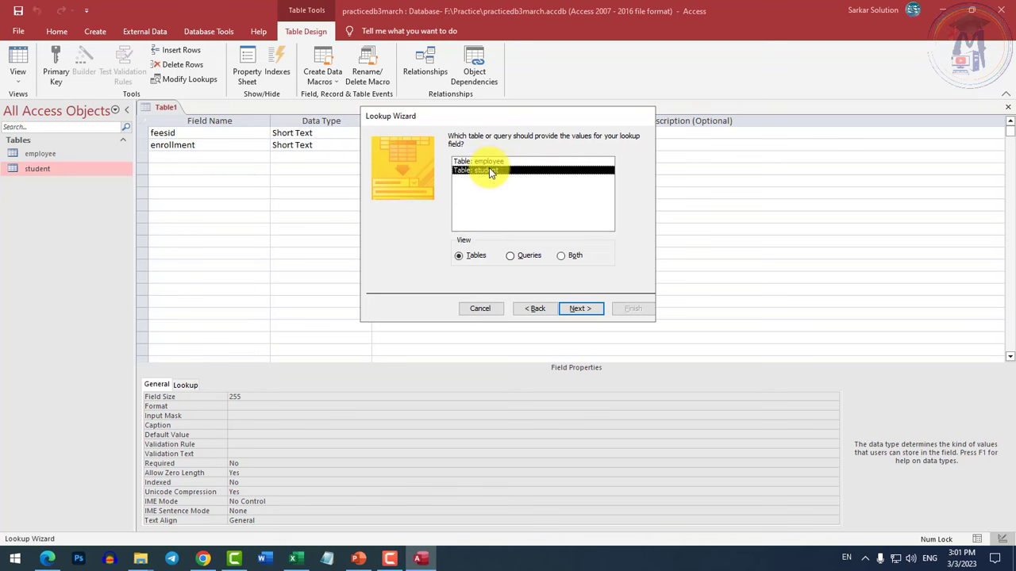
click(580, 309)
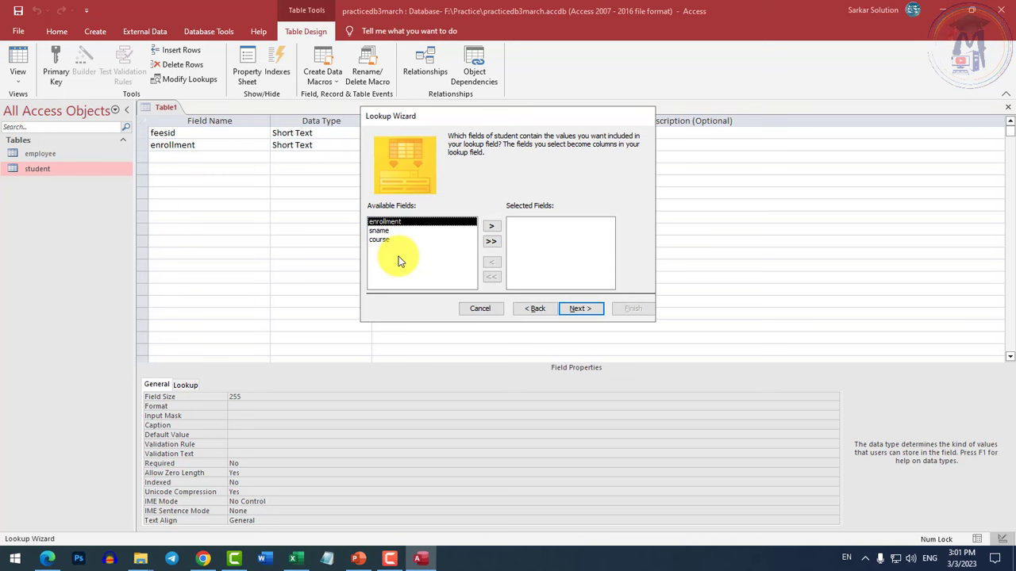
click(493, 227)
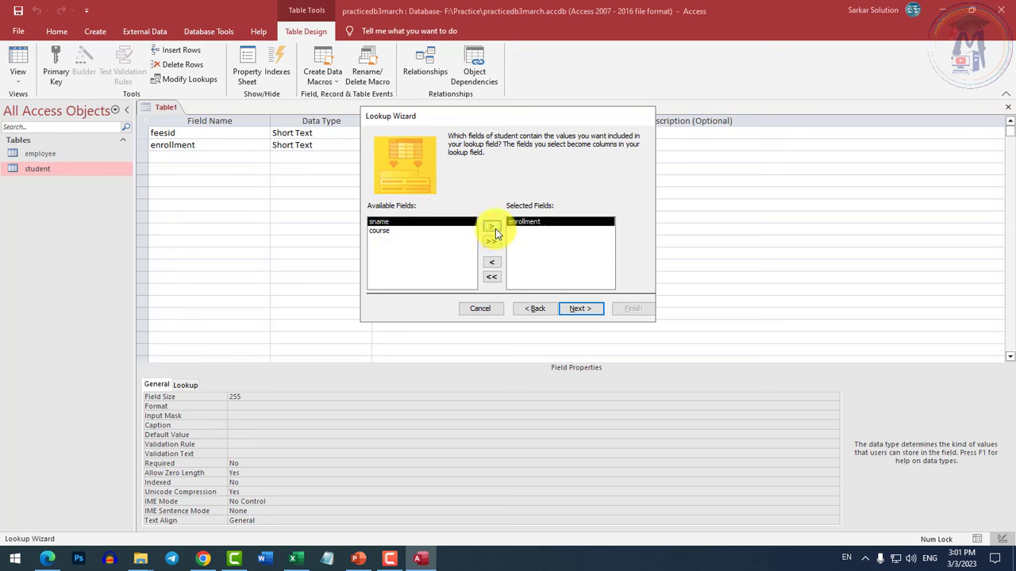
Complete the enrollment lookup wizard with no sort order, the default column width and the label enrollment
click(581, 306)
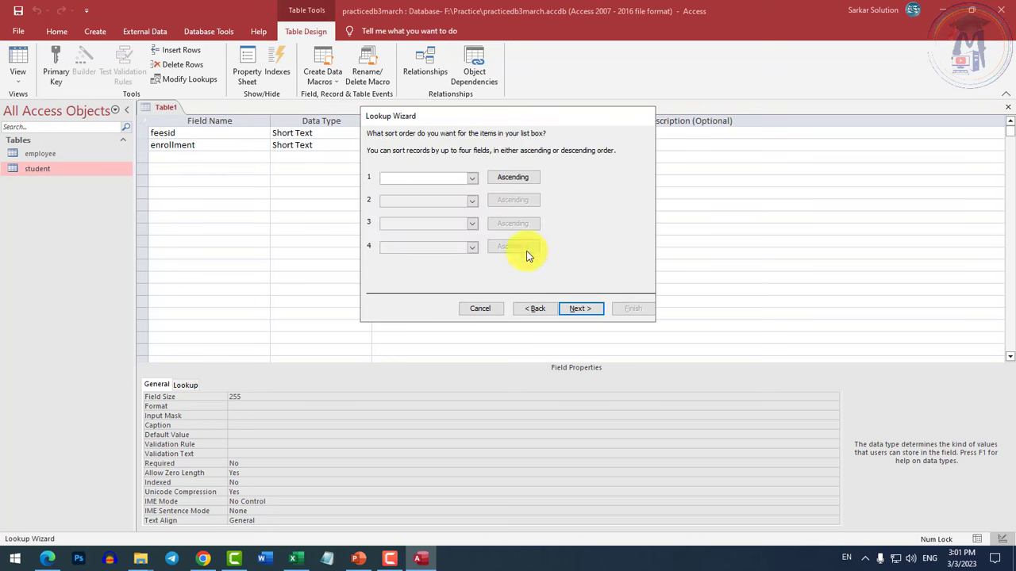
click(570, 309)
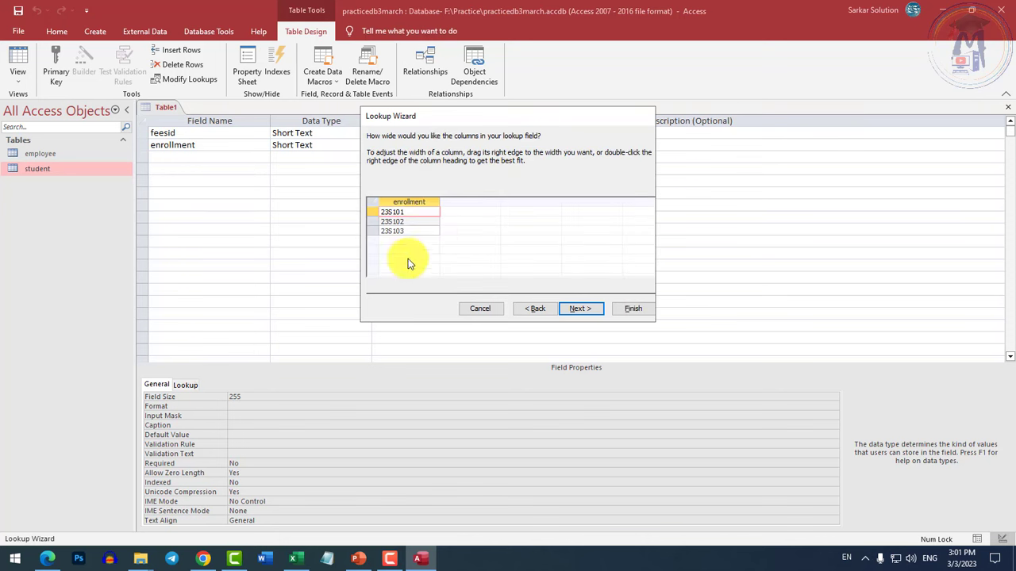
click(591, 308)
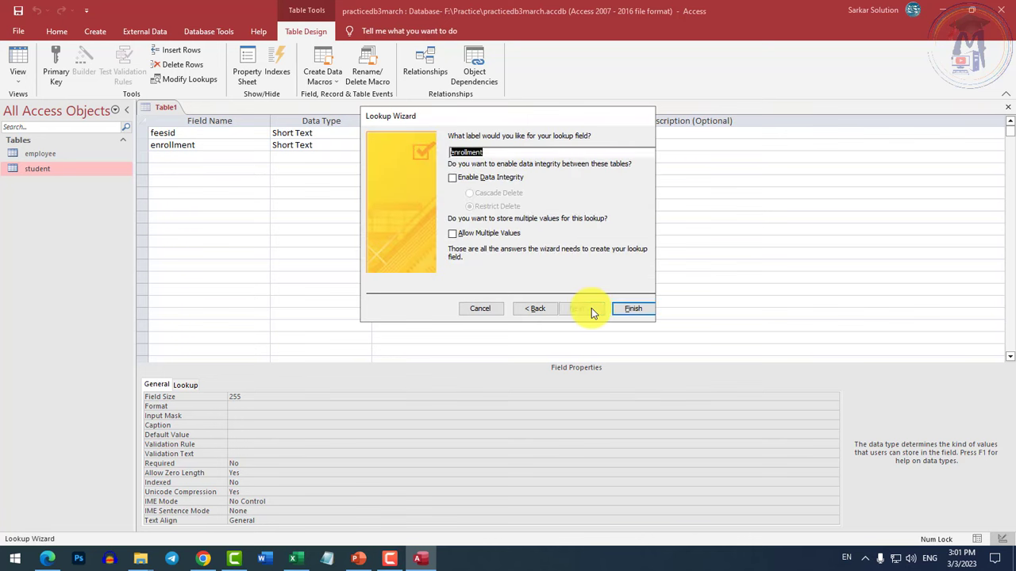
click(623, 309)
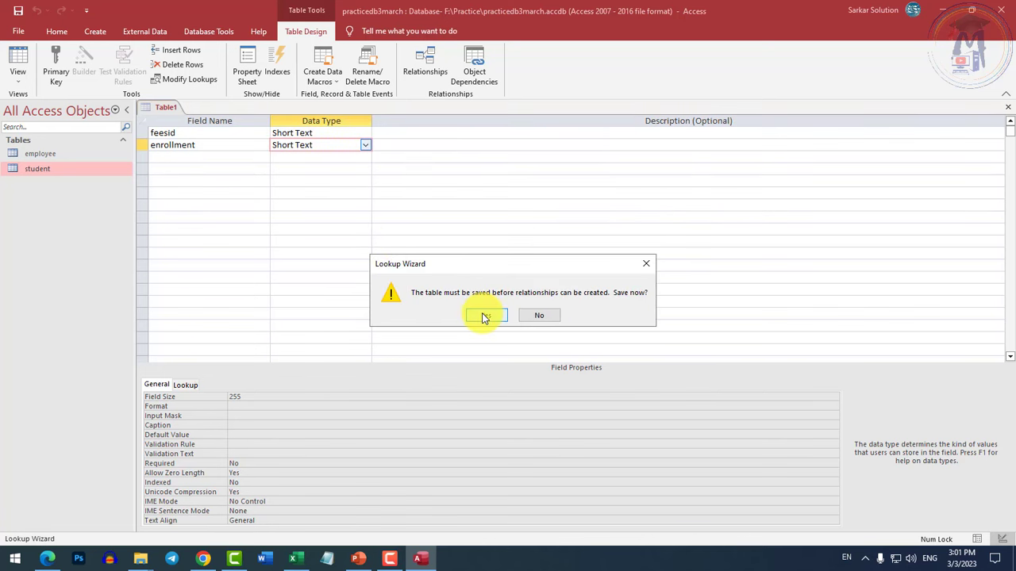
Try to save the new table as fees without creating a primary key
click(484, 316)
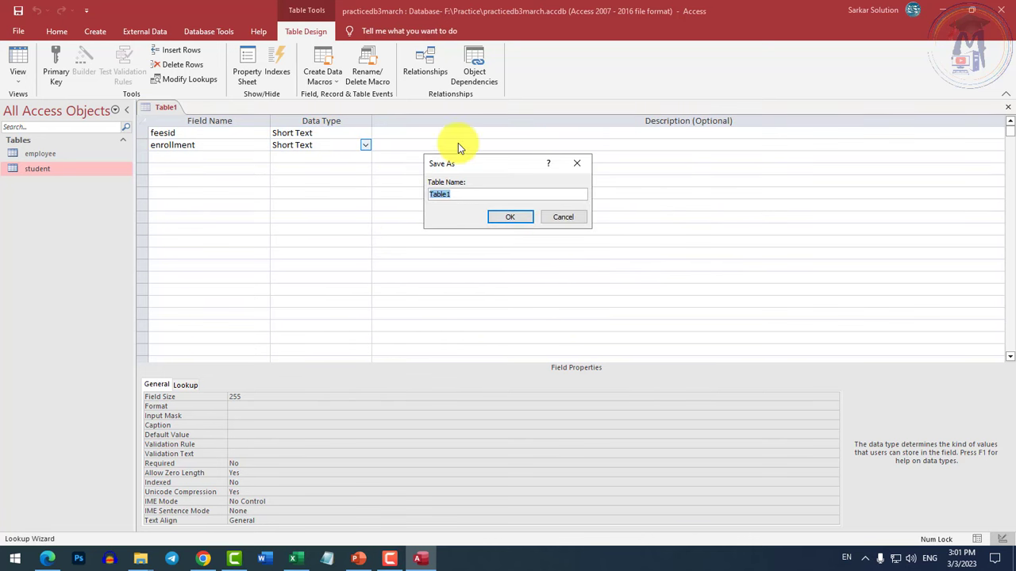
text(fees)
click(514, 219)
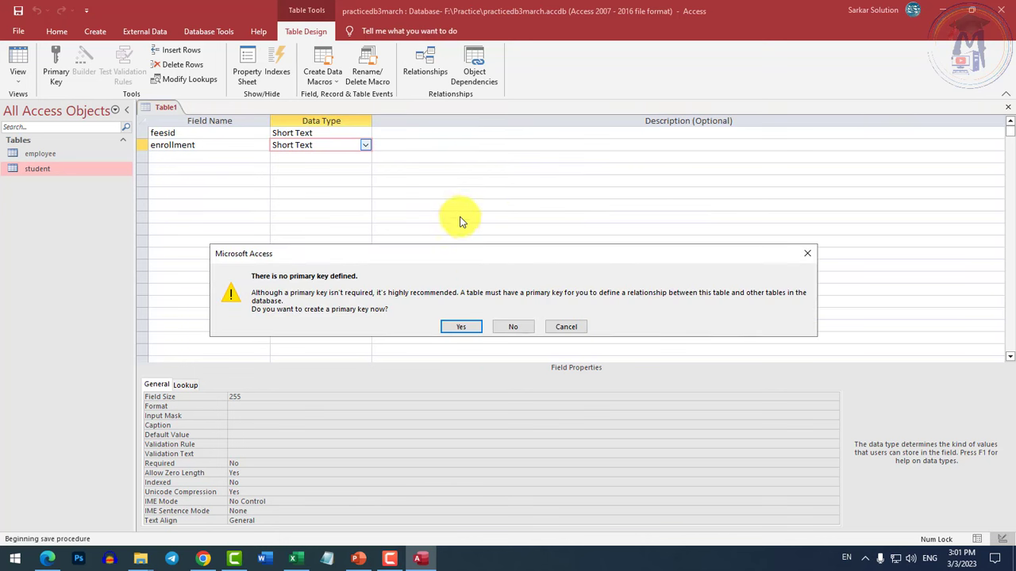
click(514, 327)
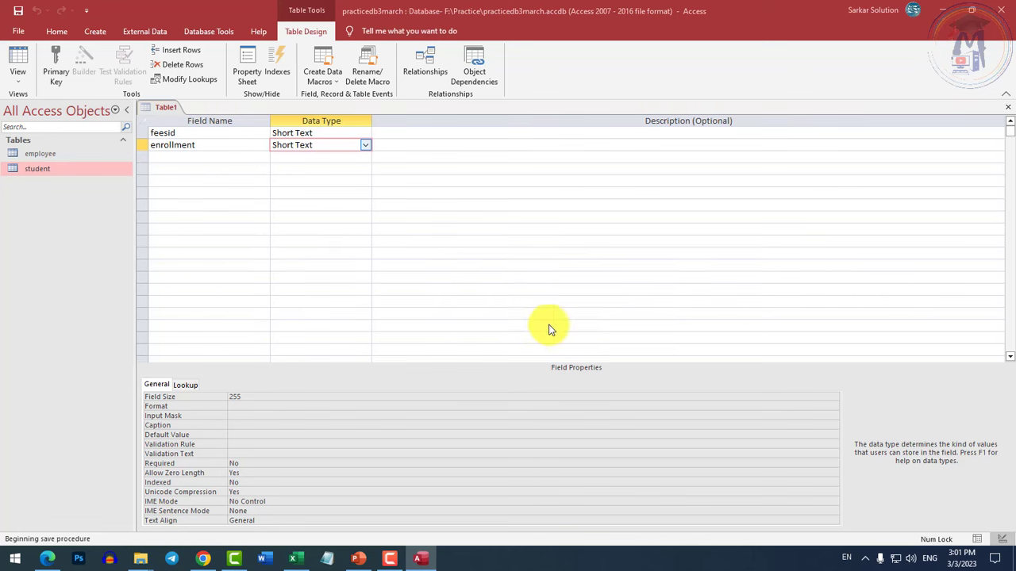
click(520, 315)
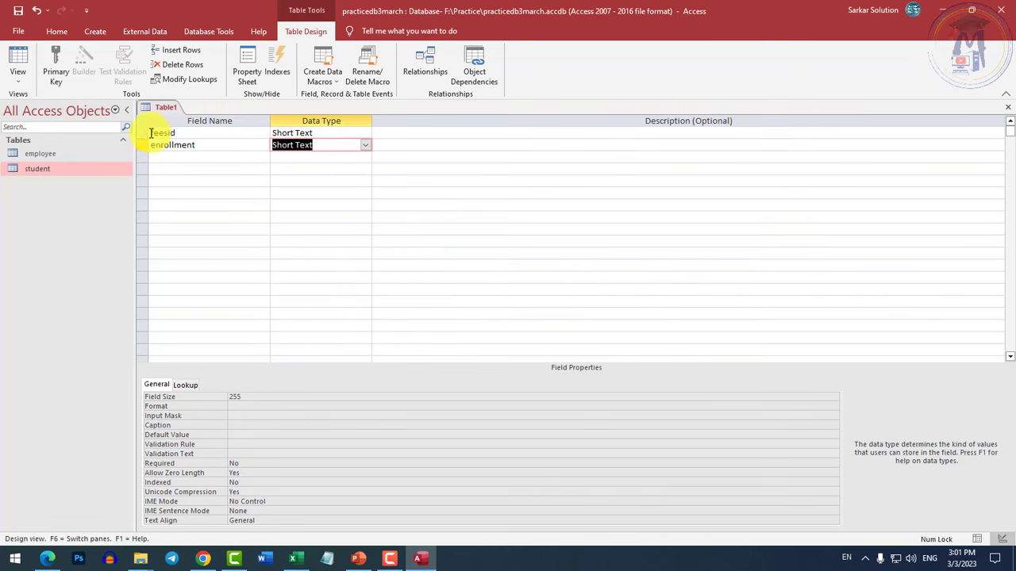
Make feesid the primary key of the table
click(141, 133)
right_click(141, 133)
click(166, 147)
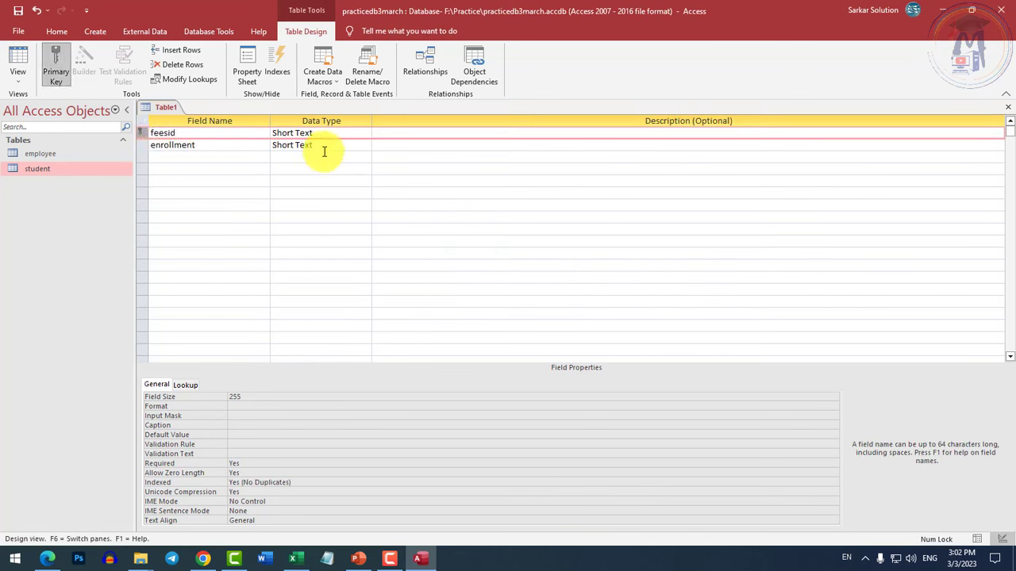
Run the Lookup Wizard for the enrollment field again, using the student table as source and its enrollment field as the lookup column
click(341, 145)
click(365, 144)
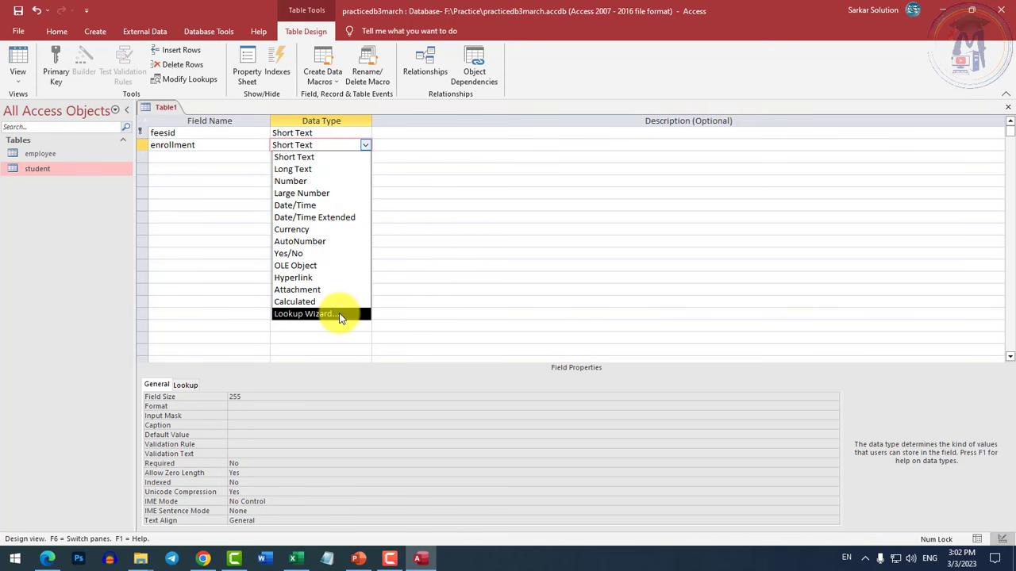
click(318, 314)
click(579, 309)
click(579, 309)
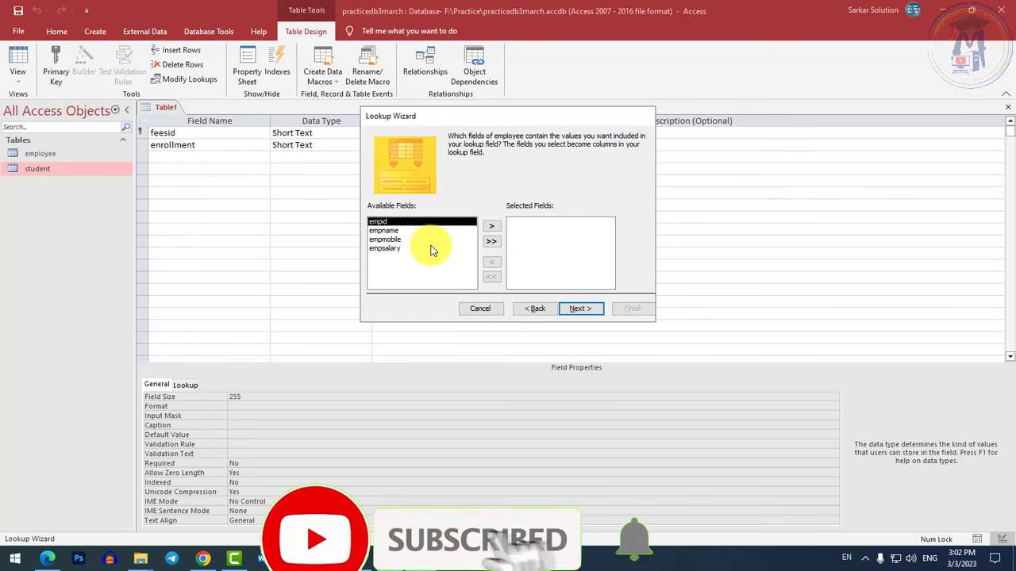
click(525, 311)
click(494, 170)
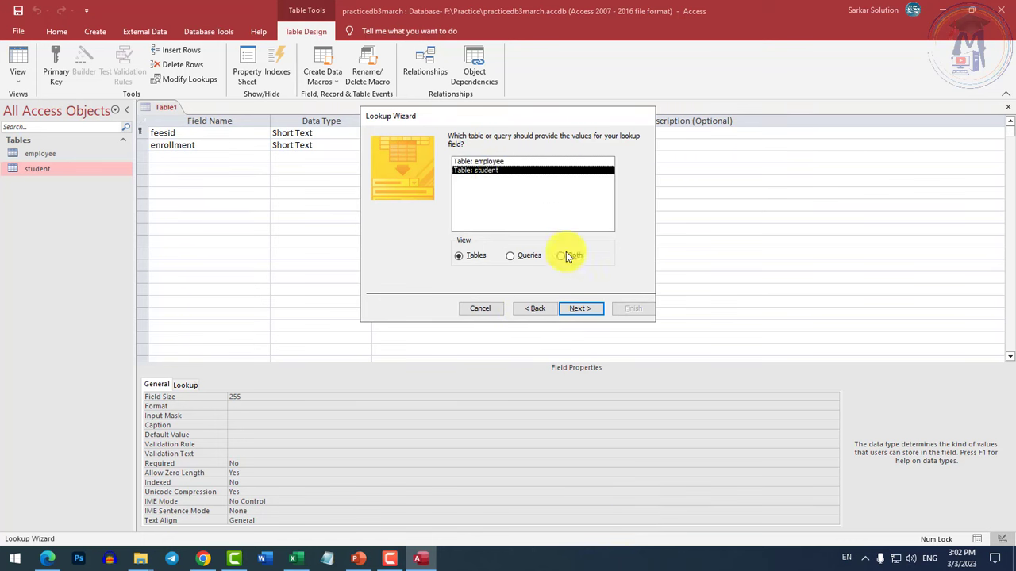
click(580, 308)
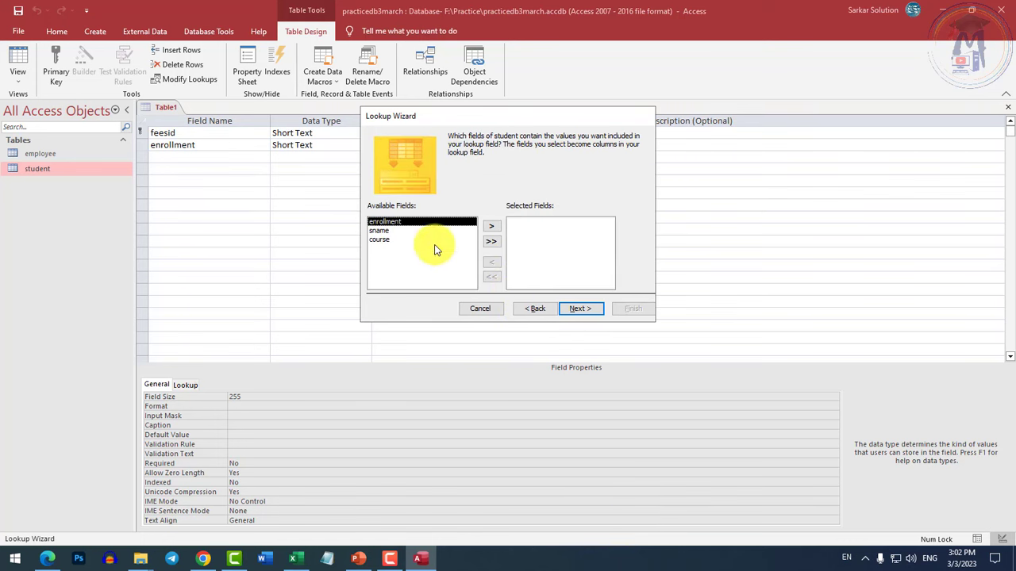
click(489, 227)
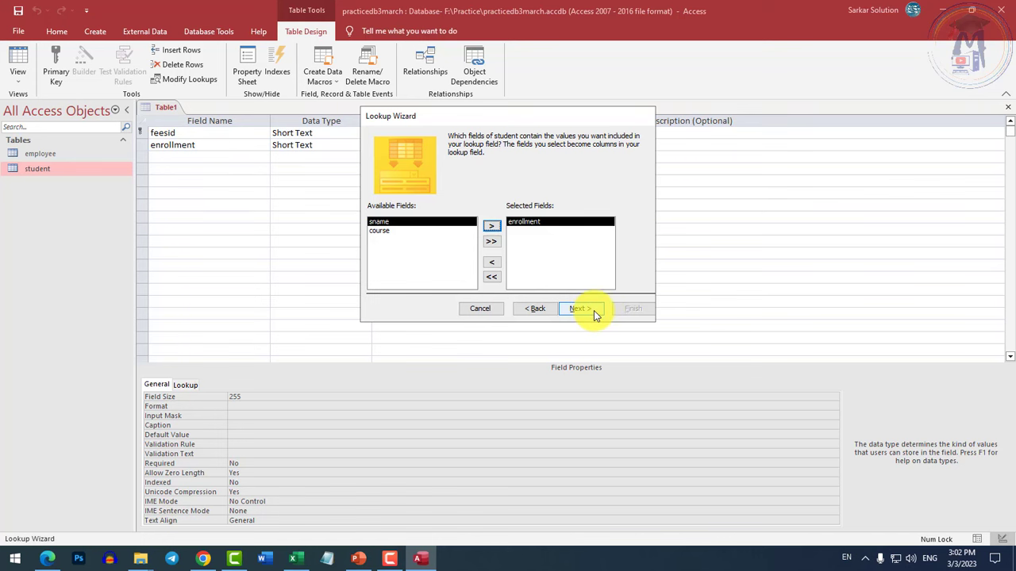
Finish the enrollment lookup with the default sorting, width and label, and save the table as fees
click(593, 310)
click(584, 310)
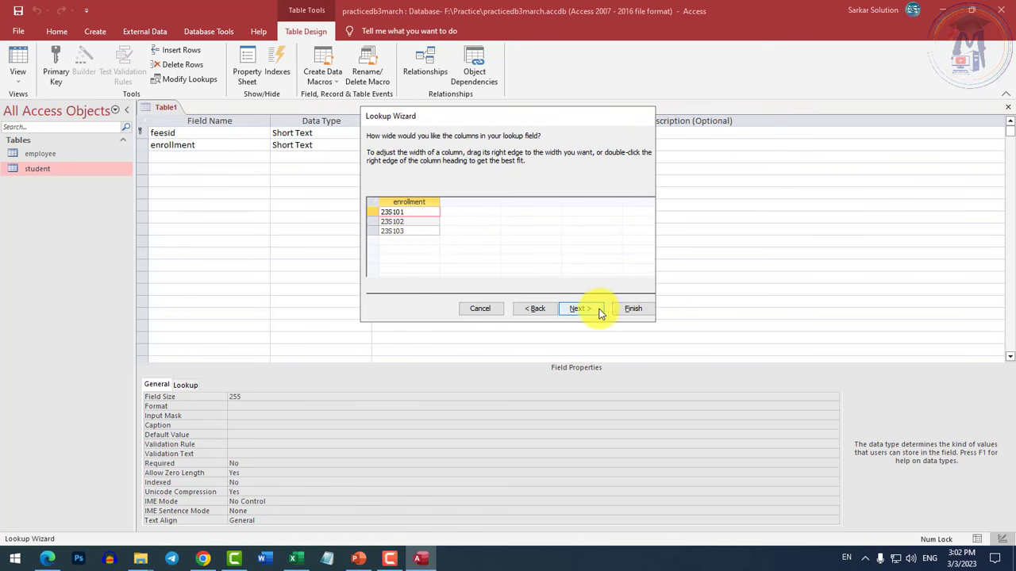
click(580, 310)
click(627, 308)
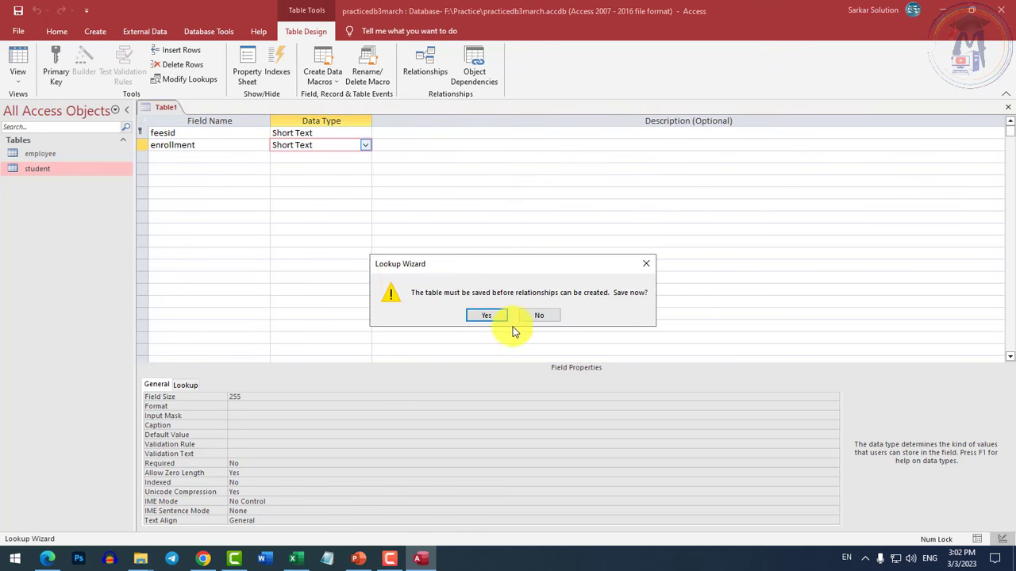
click(486, 316)
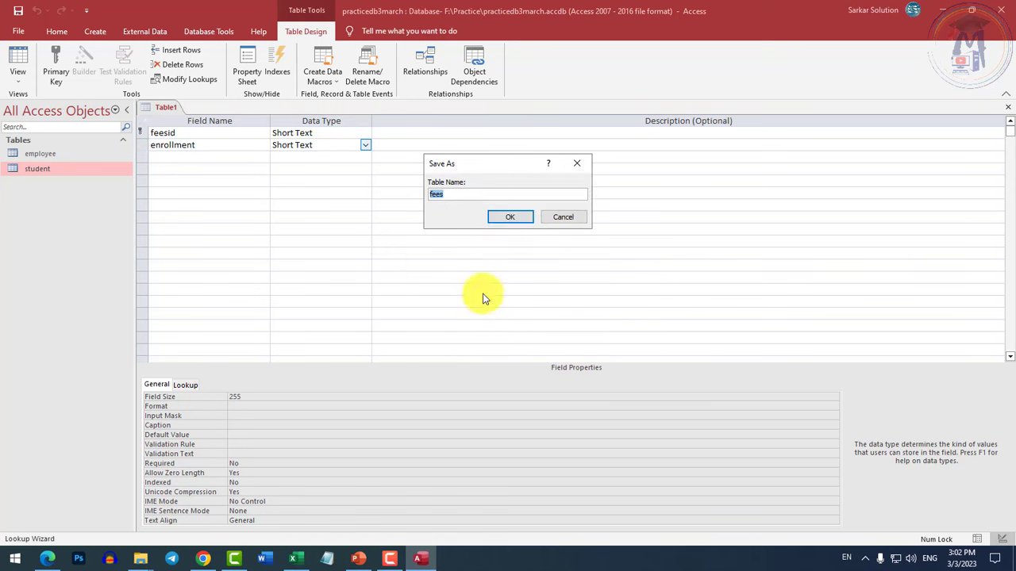
click(511, 217)
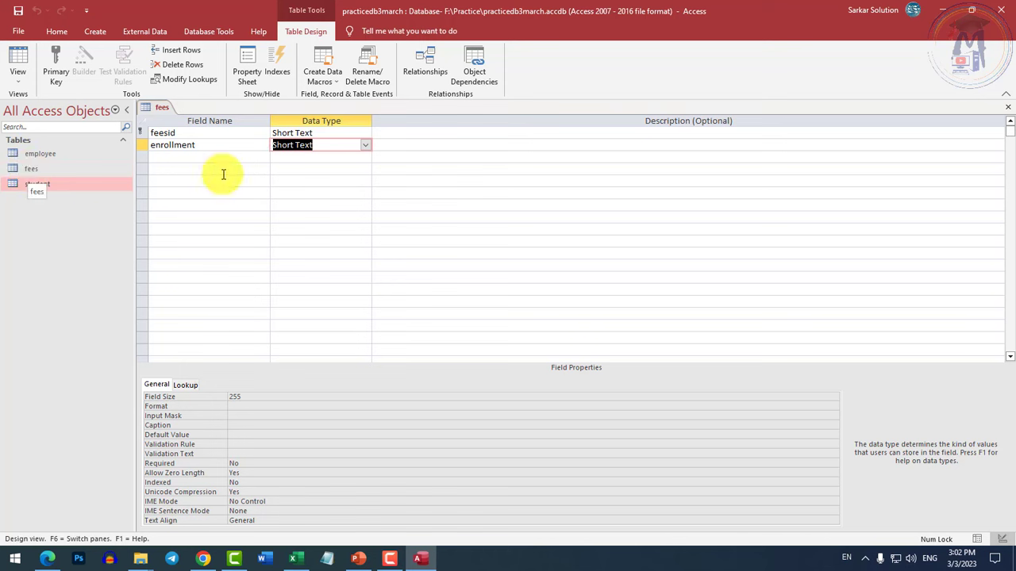
Add a field named dop with the Date/Time data type below enrollment
click(214, 150)
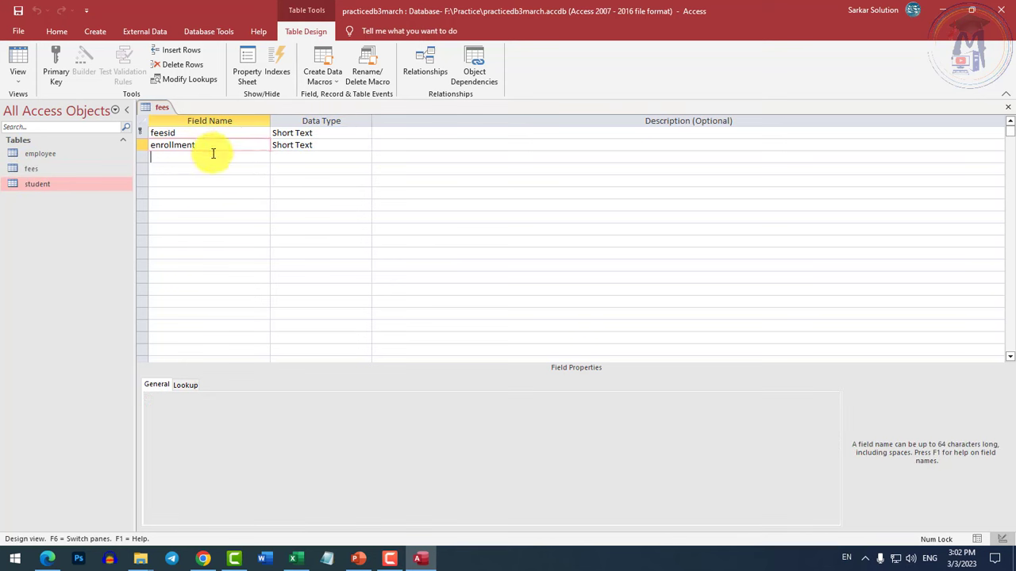
click(212, 157)
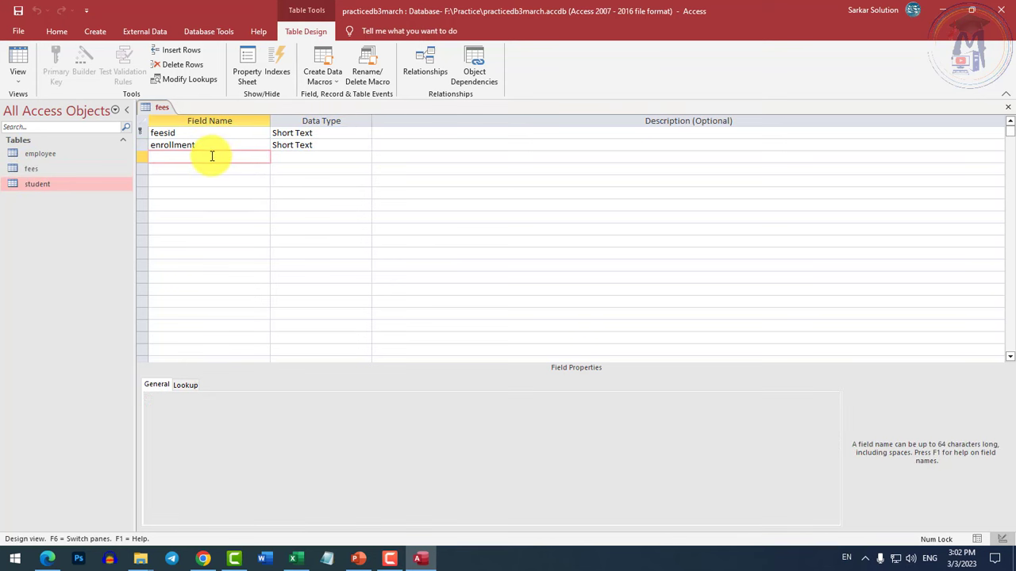
text(dop)
key(BackSpace)
key(BackSpace)
key(BackSpace)
text(dop)
click(314, 157)
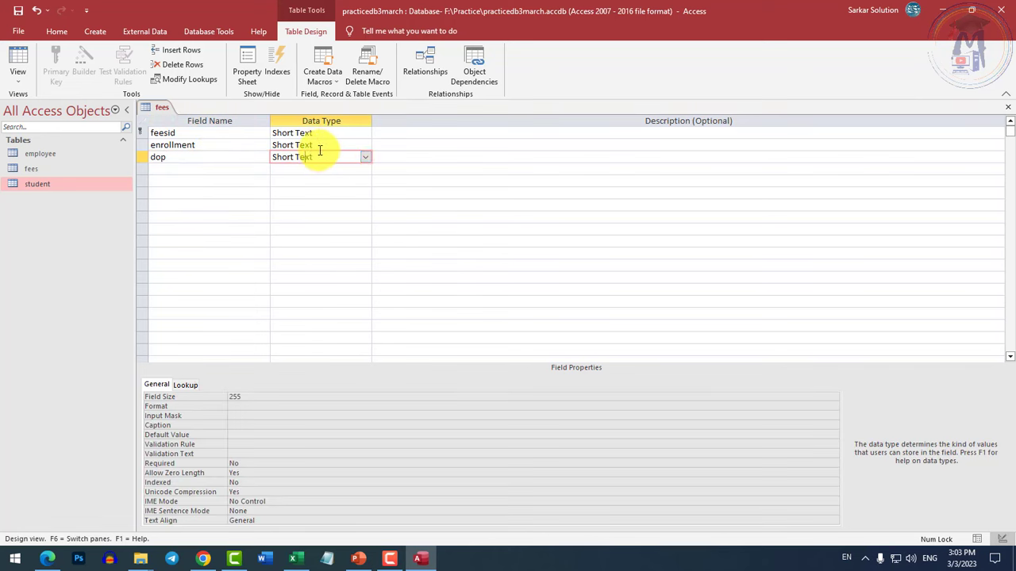
click(366, 157)
click(321, 218)
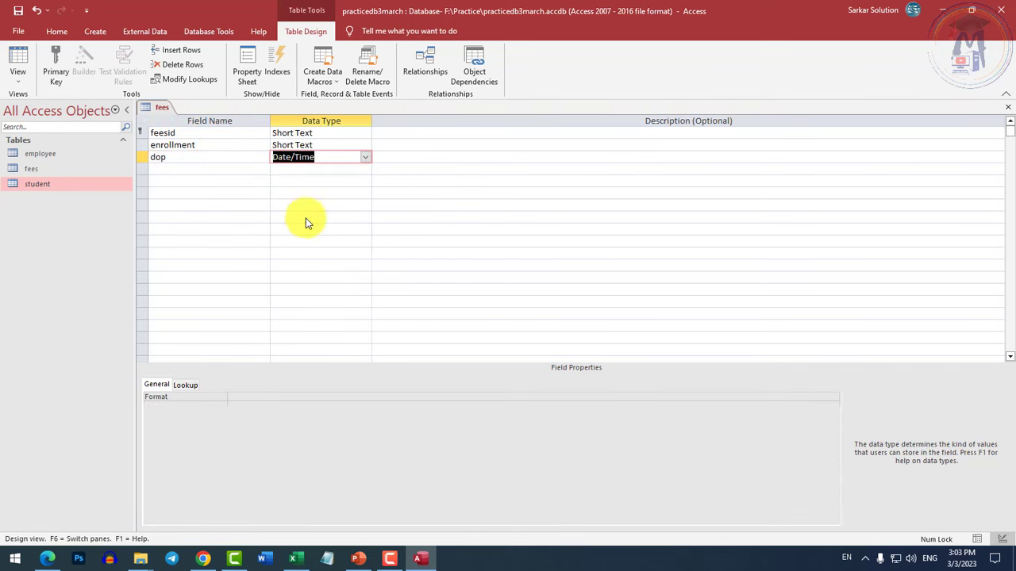
Add a field named amount with the Number data type below dop
click(224, 170)
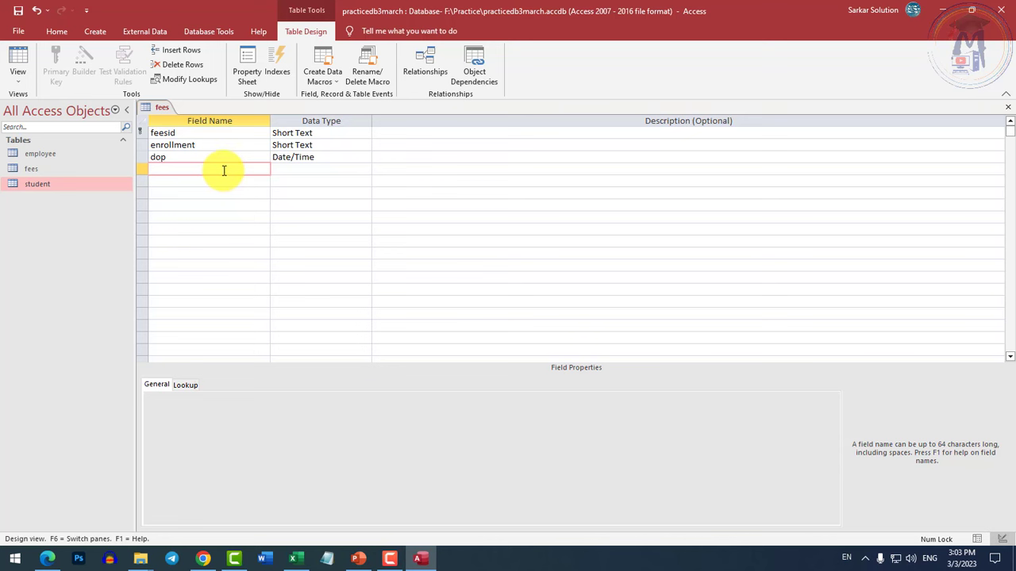
text(amount)
key(Tab)
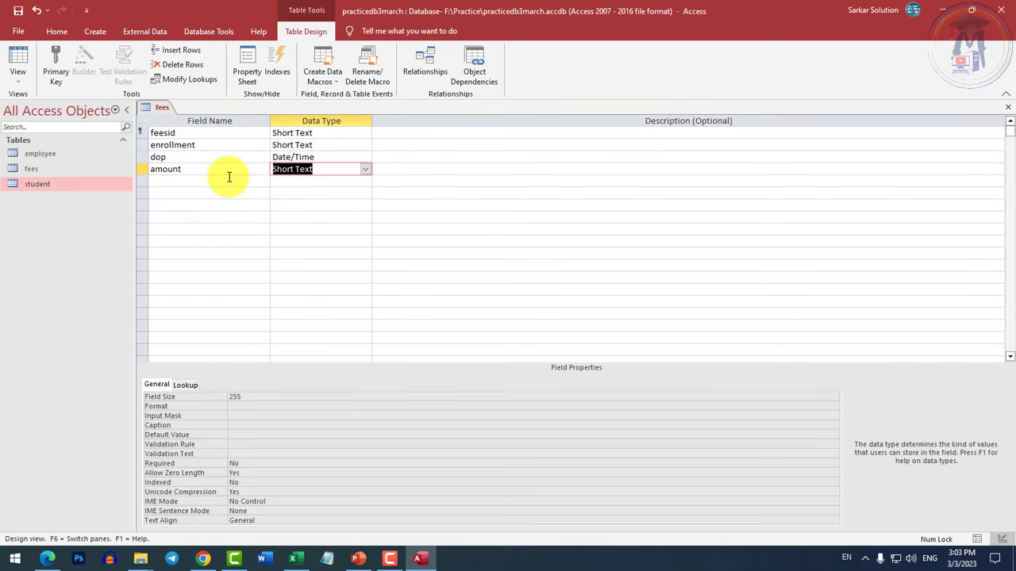
click(366, 170)
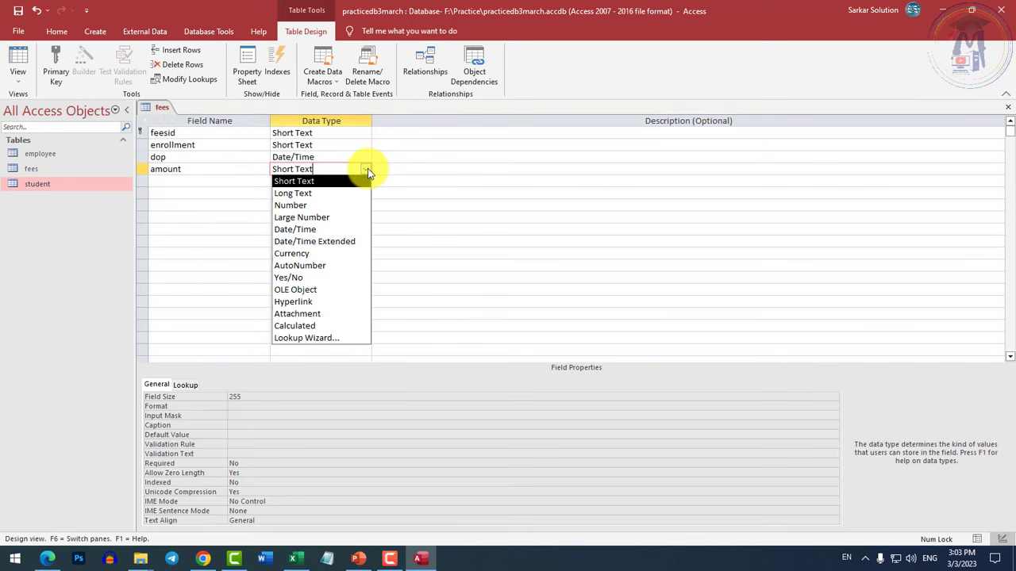
click(289, 206)
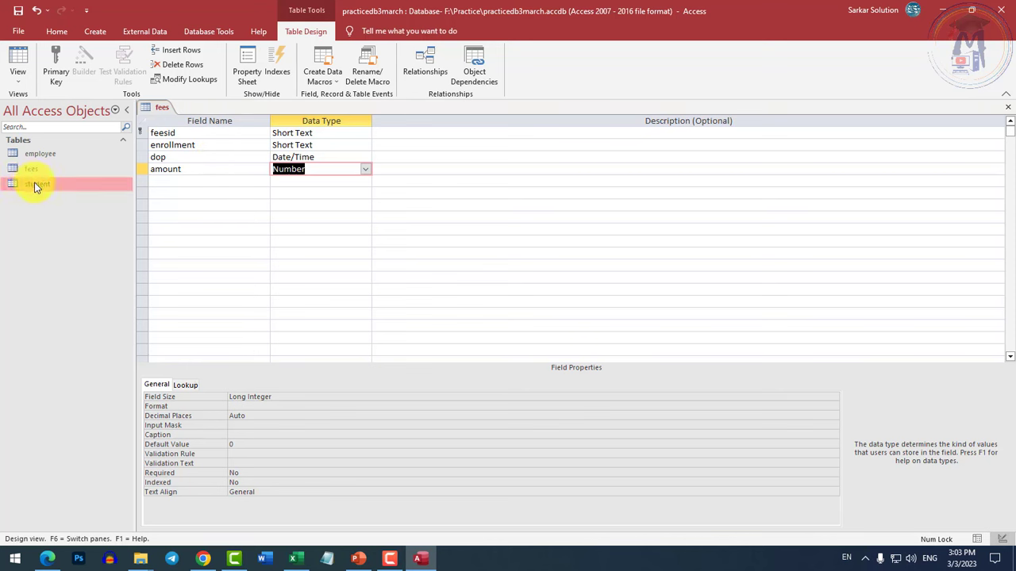
Save the fees table design and close the table
right_click(151, 109)
key(Escape)
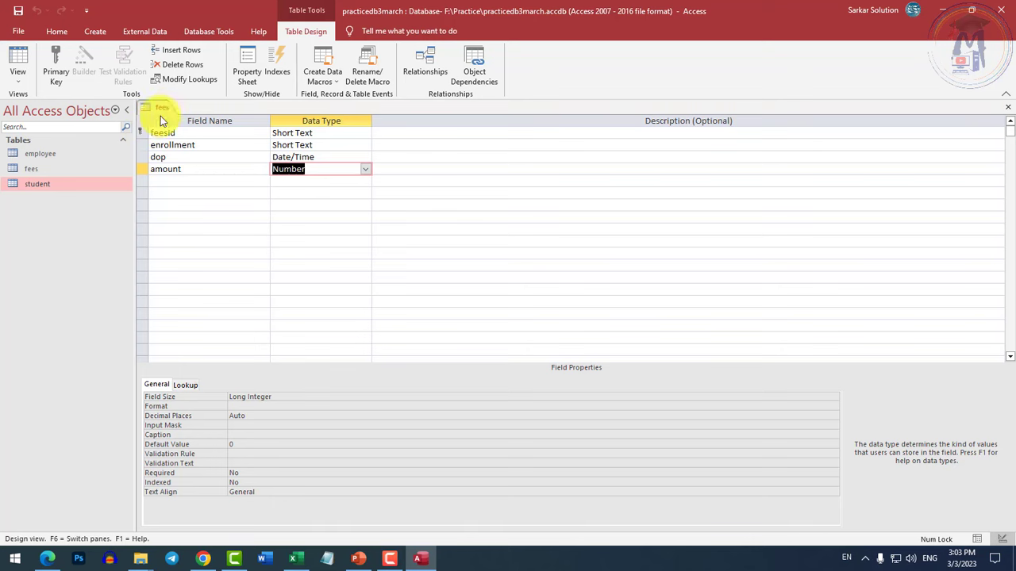
right_click(162, 115)
click(190, 132)
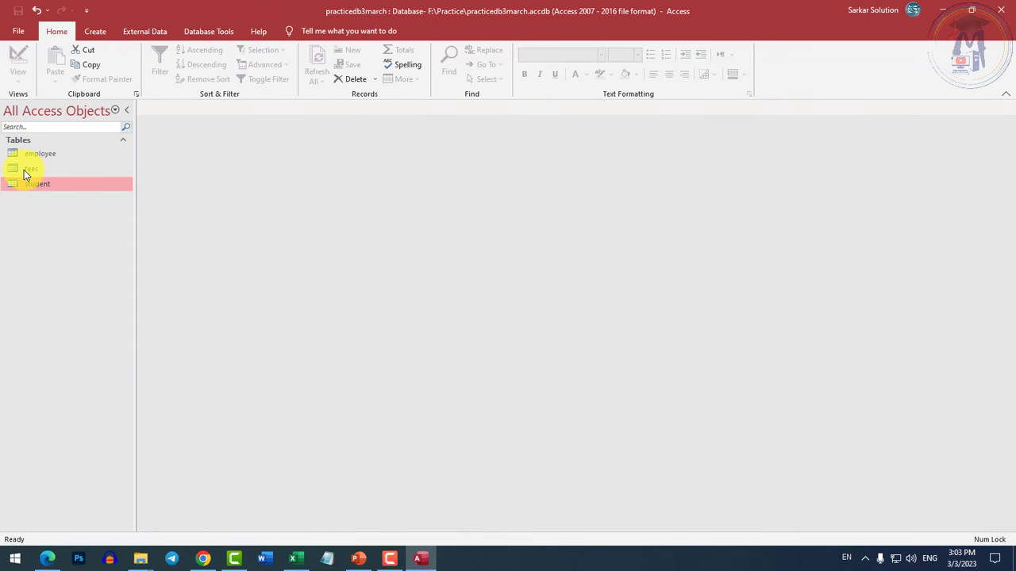
Open the fees table and start a record with feesid 1001 and the first enrollment offered by the lookup list
double_click(24, 170)
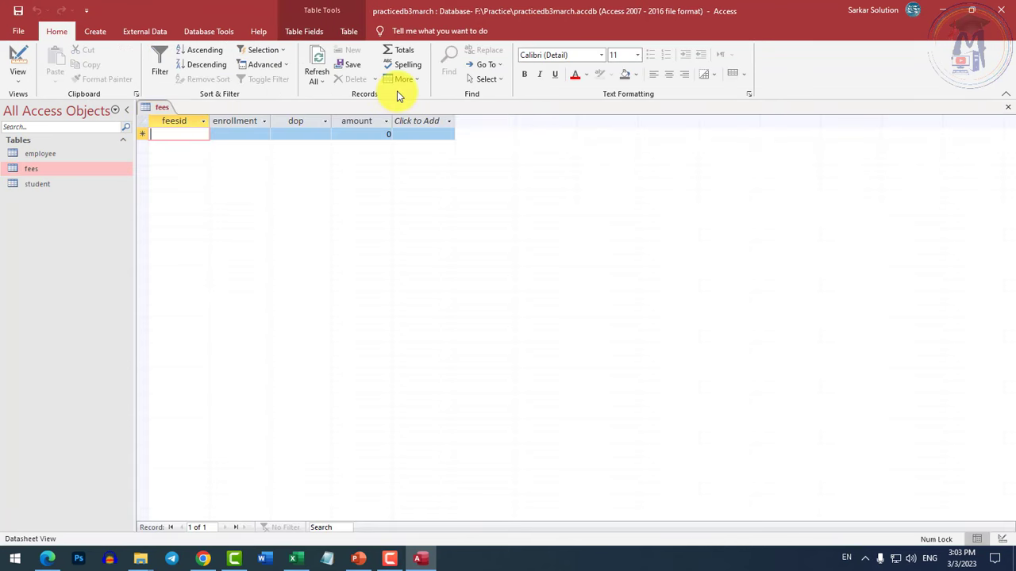
text(1001)
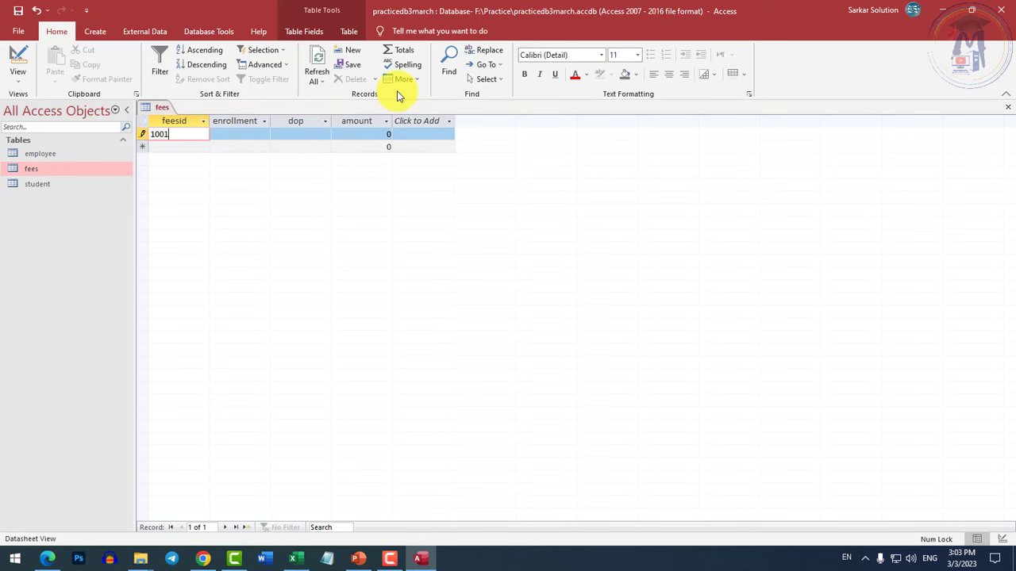
key(Tab)
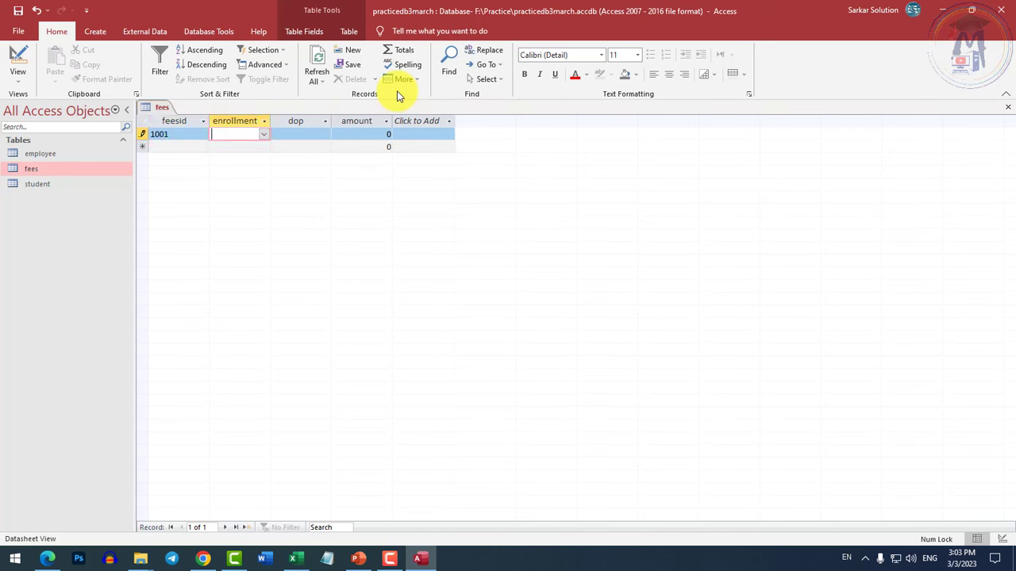
click(265, 137)
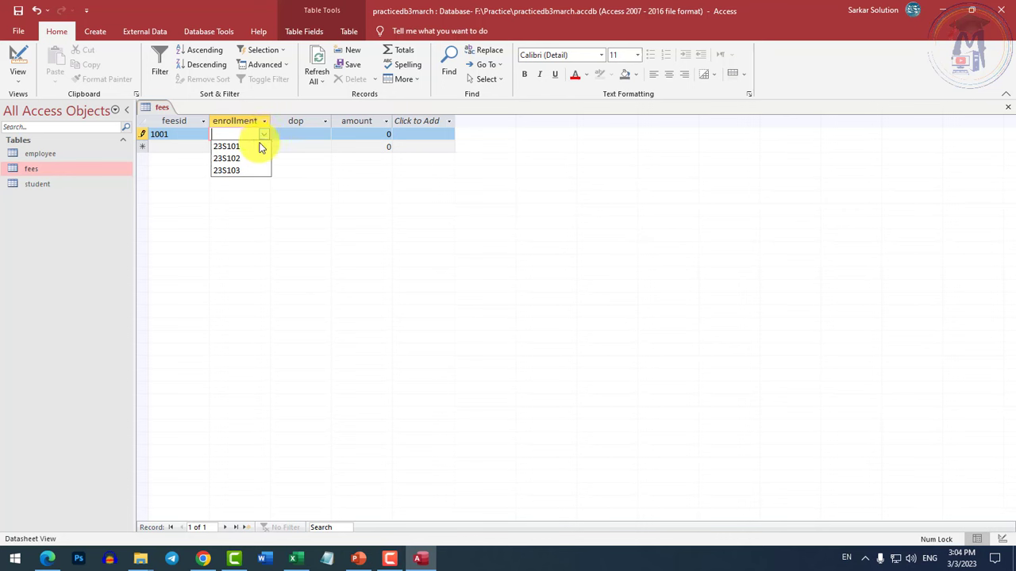
click(253, 146)
Set the first fees record's dop to 3/1/2023 and its amount to 15000
click(285, 136)
click(337, 134)
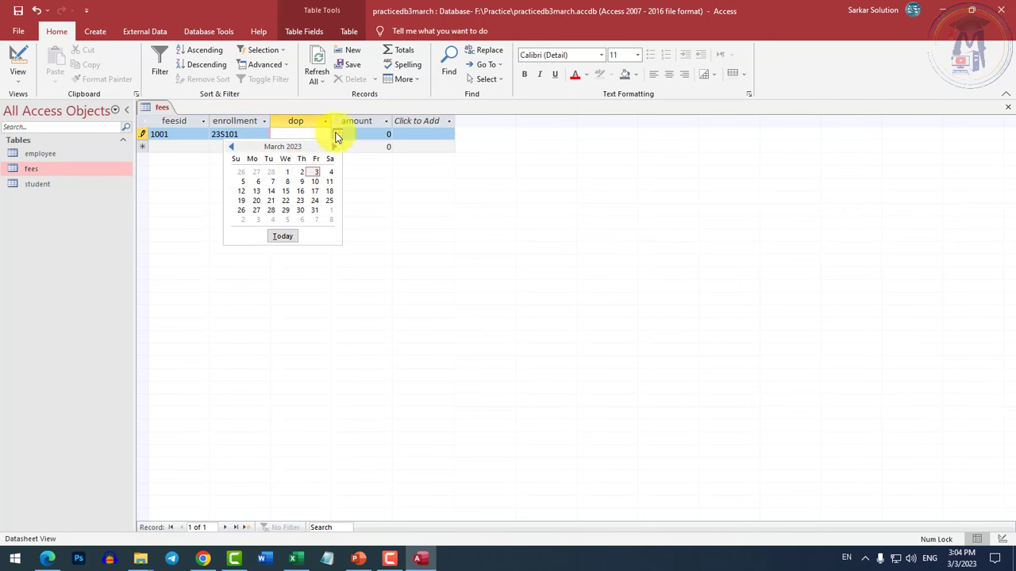
click(288, 172)
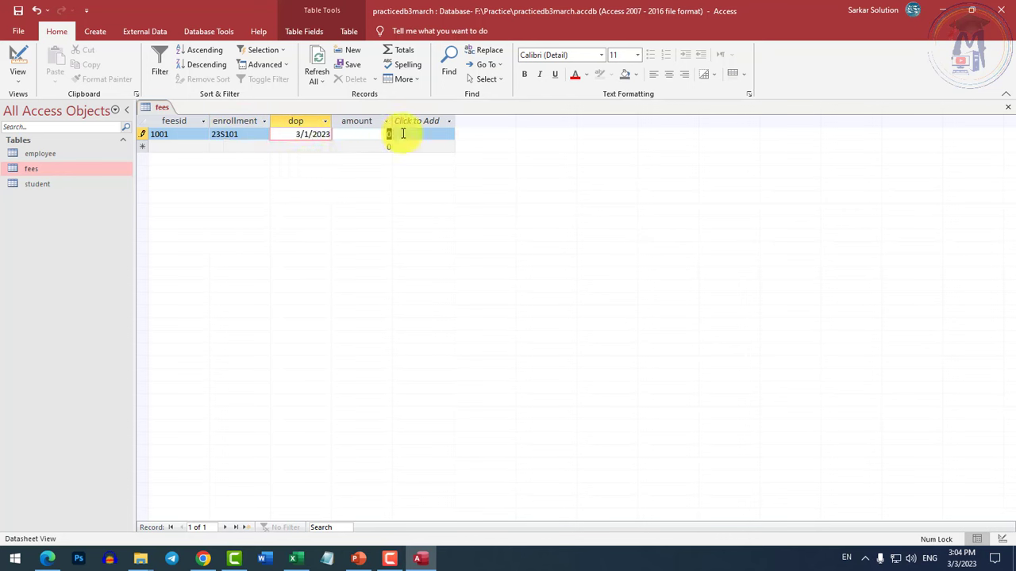
double_click(388, 134)
text(1500)
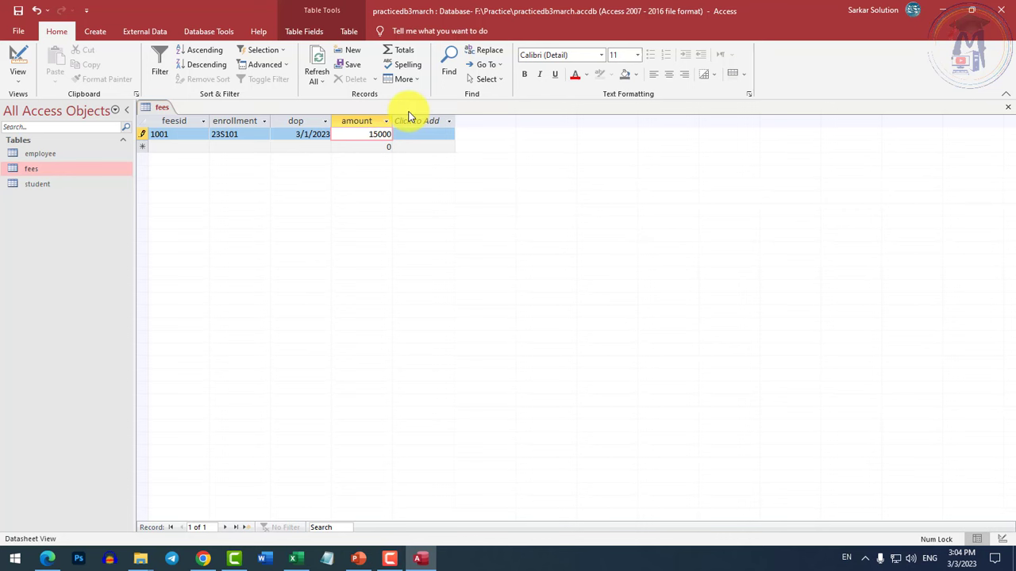
Correct the first fees record's amount to 1500 and start a record with feesid 1002 and the second enrollment in the lookup list
click(179, 147)
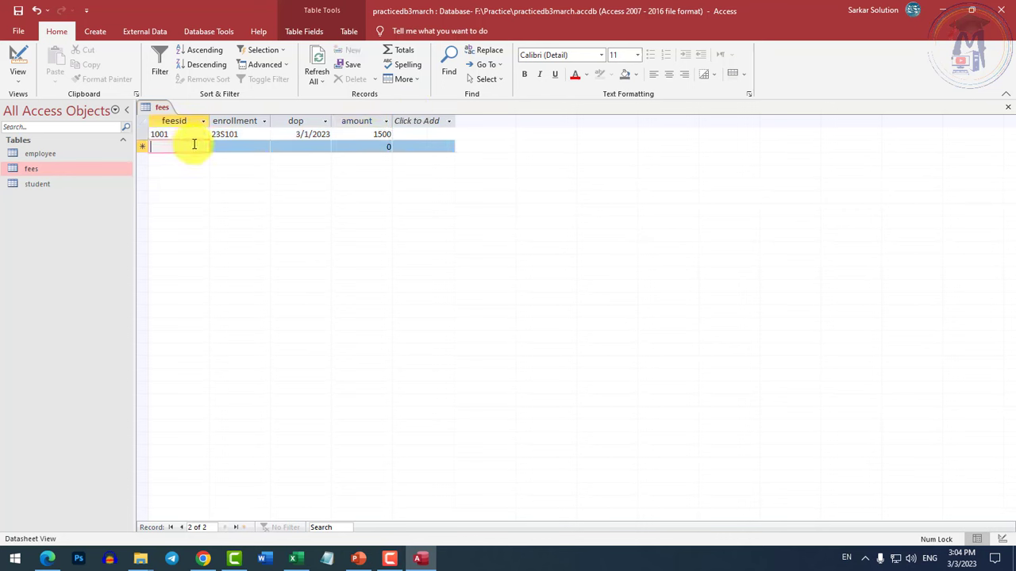
text(1002)
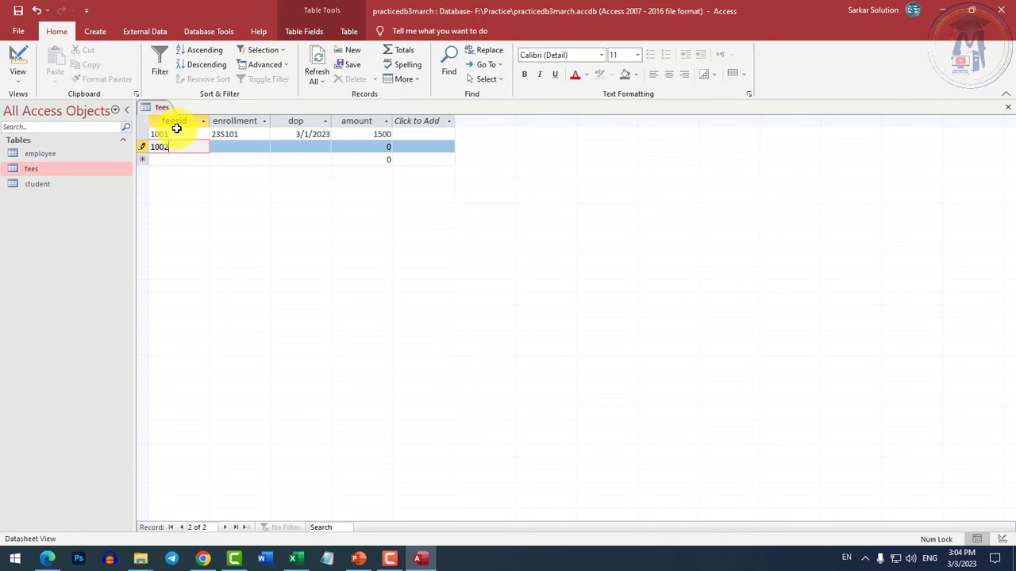
click(250, 150)
click(263, 151)
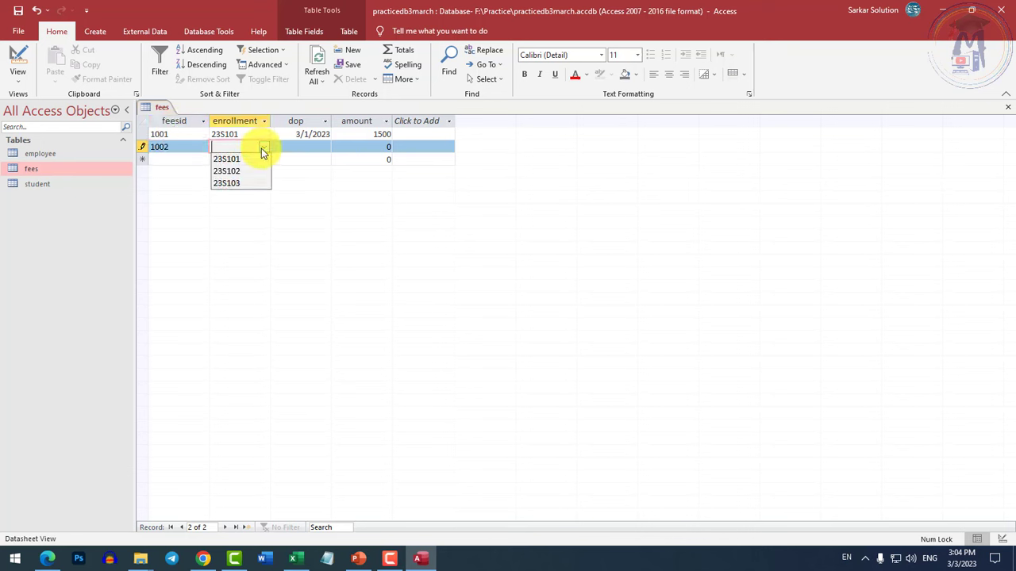
click(240, 171)
Set the dop of fees record 1002 to 3/1/2023 and its amount to 1500
click(302, 149)
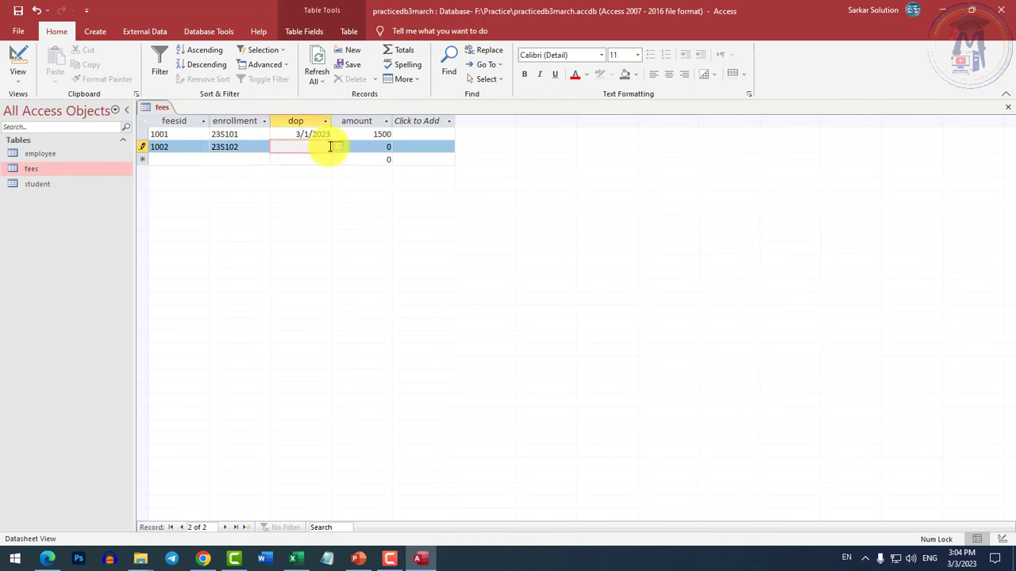
click(337, 147)
click(291, 188)
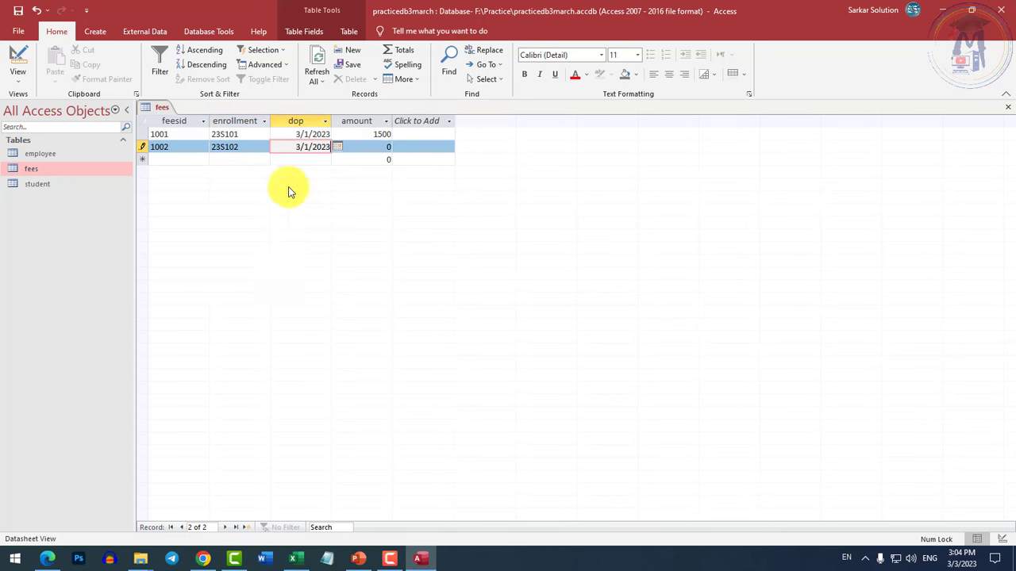
click(380, 150)
text(1500)
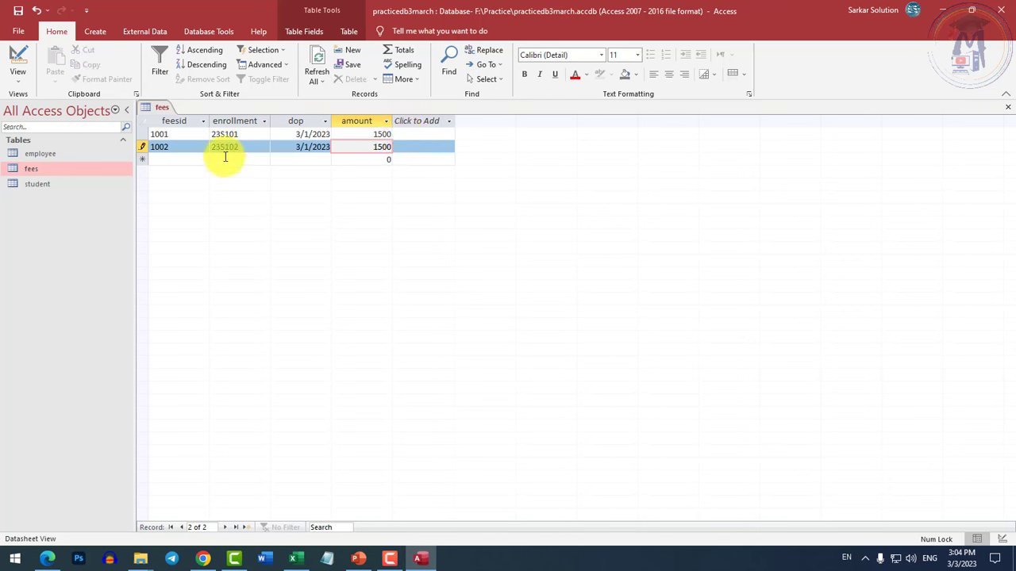
Start a third fees record with feesid 1003 and the third enrollment in the lookup list
click(182, 159)
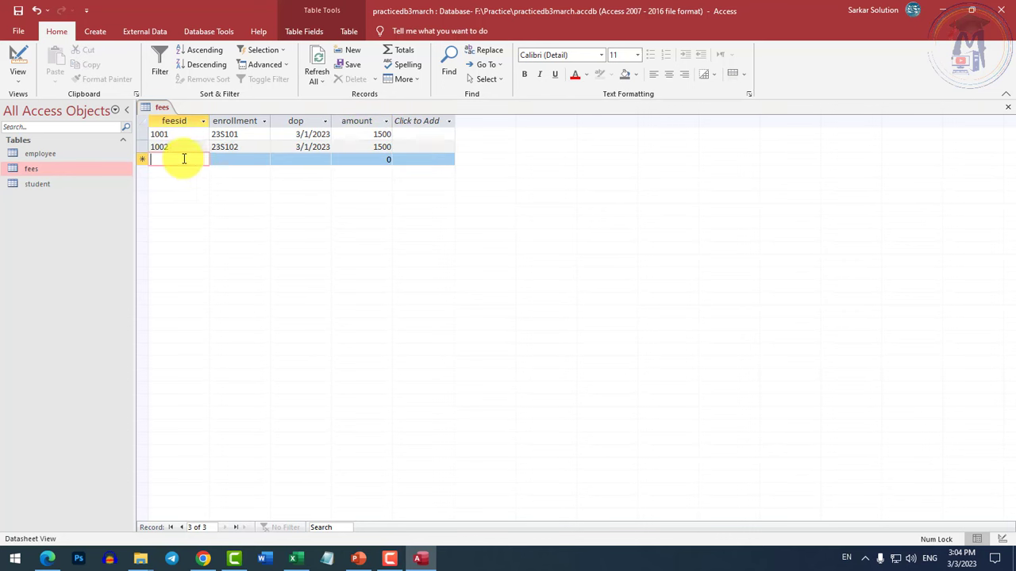
text(1003)
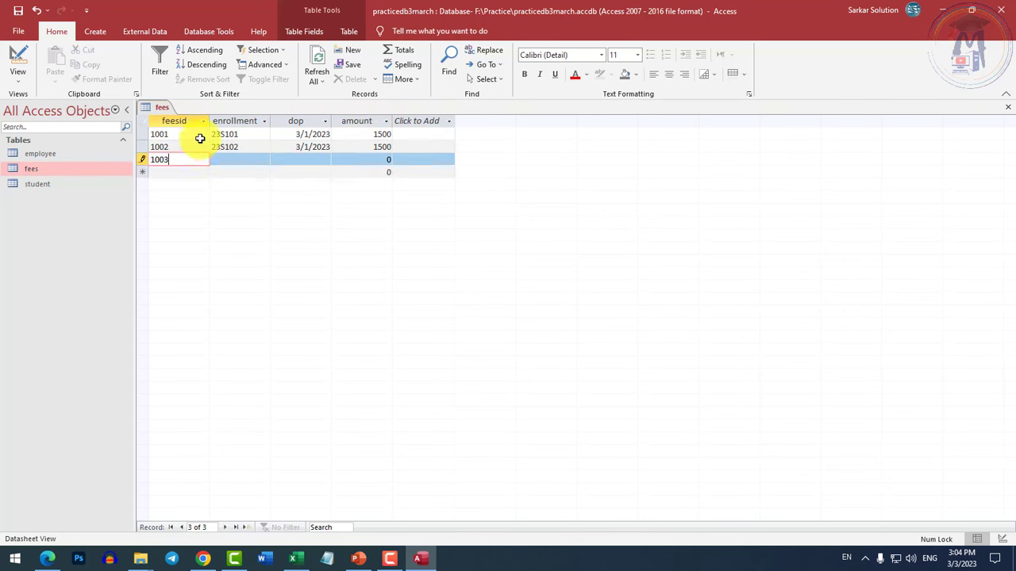
click(257, 159)
click(263, 160)
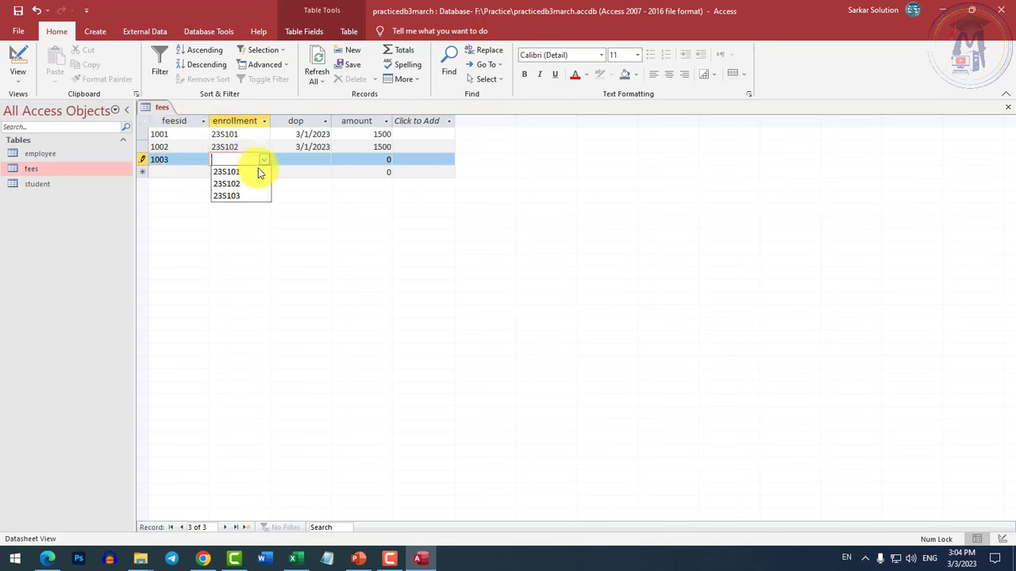
click(235, 197)
Set the dop of fees record 1003 to 3/2/2023 and its amount to 2000
click(314, 162)
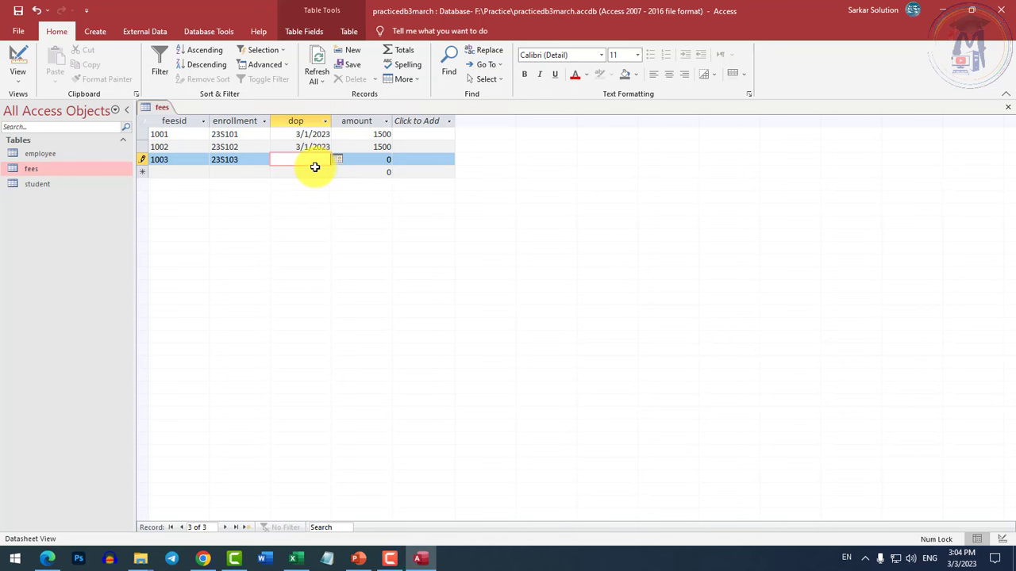
click(338, 161)
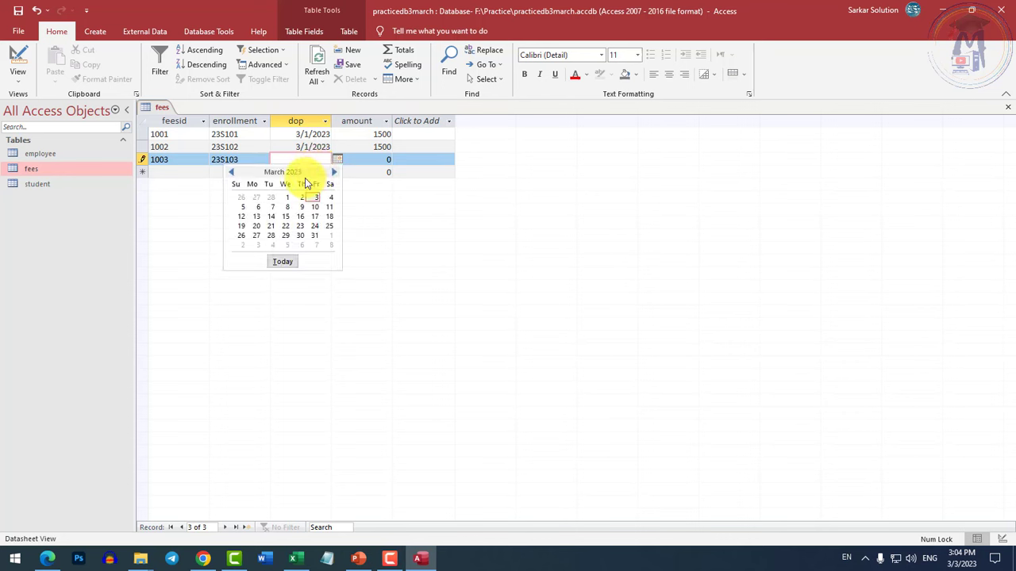
click(302, 198)
click(386, 159)
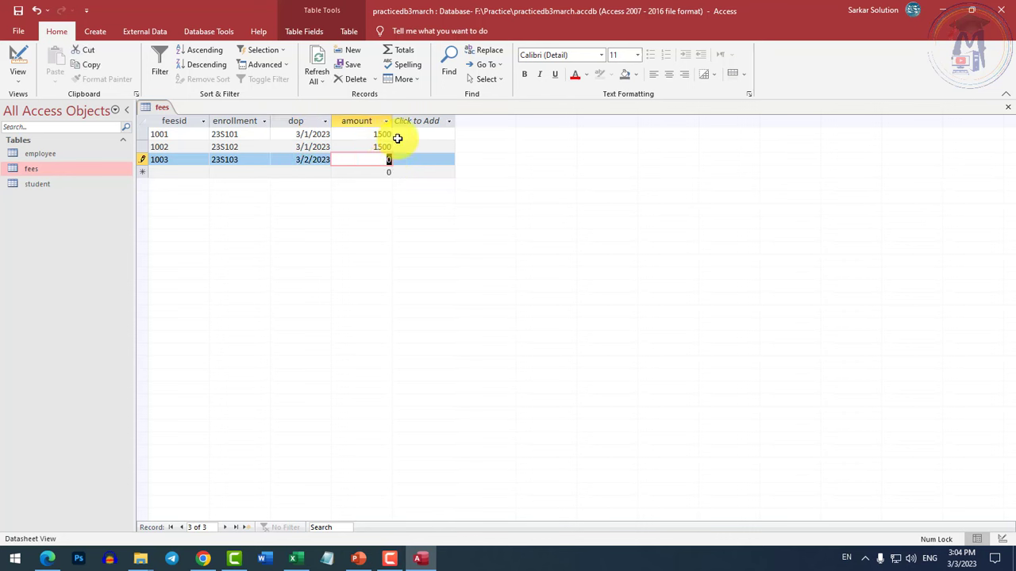
text(2000)
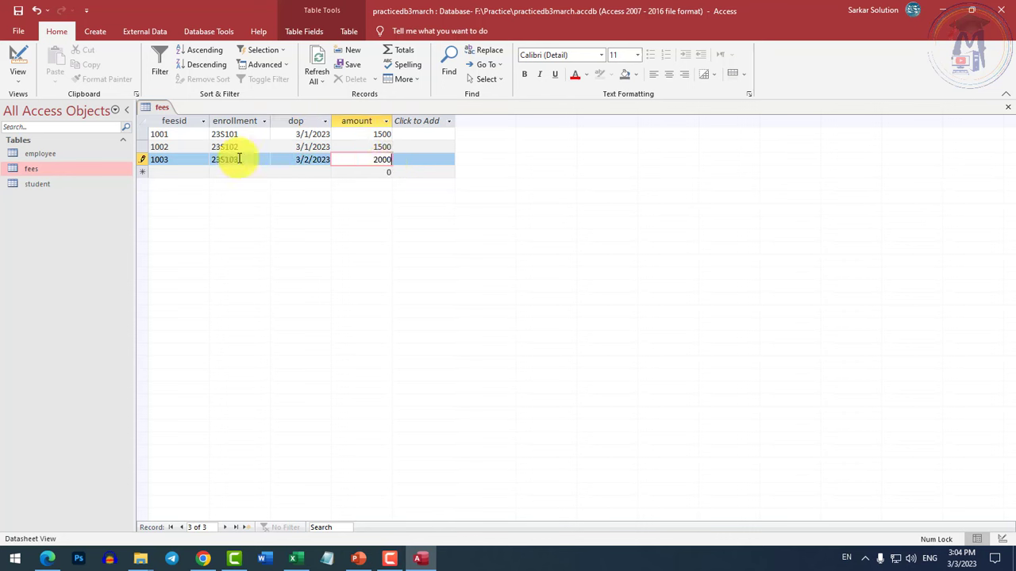
Start a fourth fees record with feesid 1004 and the first enrollment in the lookup list
click(173, 172)
text(1004)
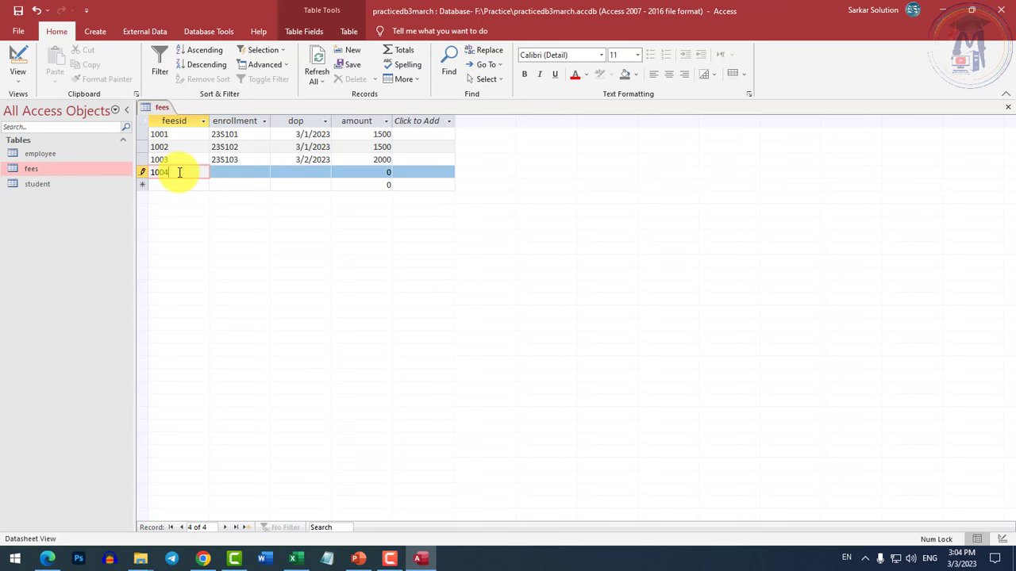
click(230, 173)
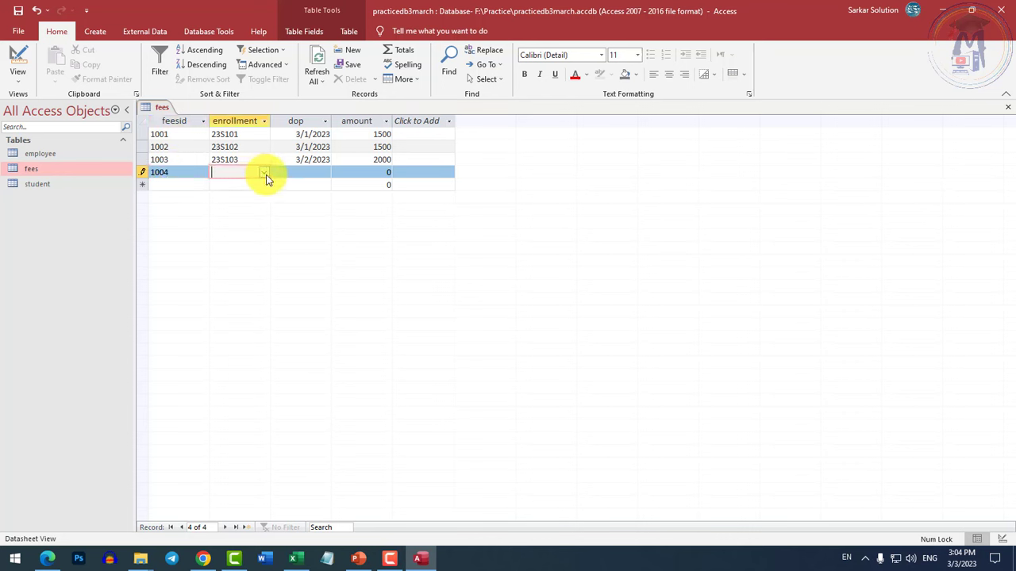
click(264, 173)
click(229, 185)
Set the dop of fees record 1004 to 3/2/2023 and its amount to 1500, and commit the record
click(310, 172)
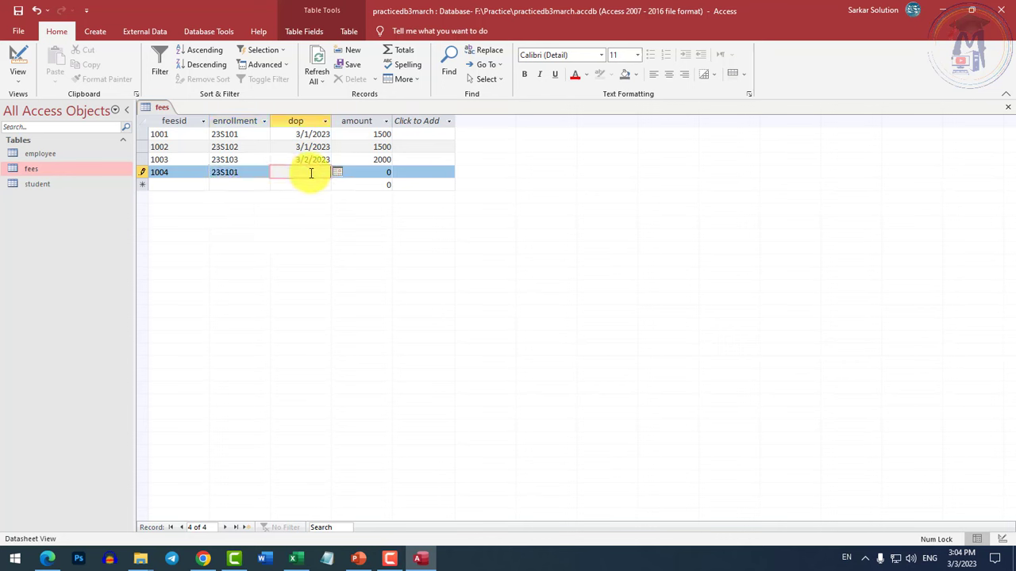
click(337, 173)
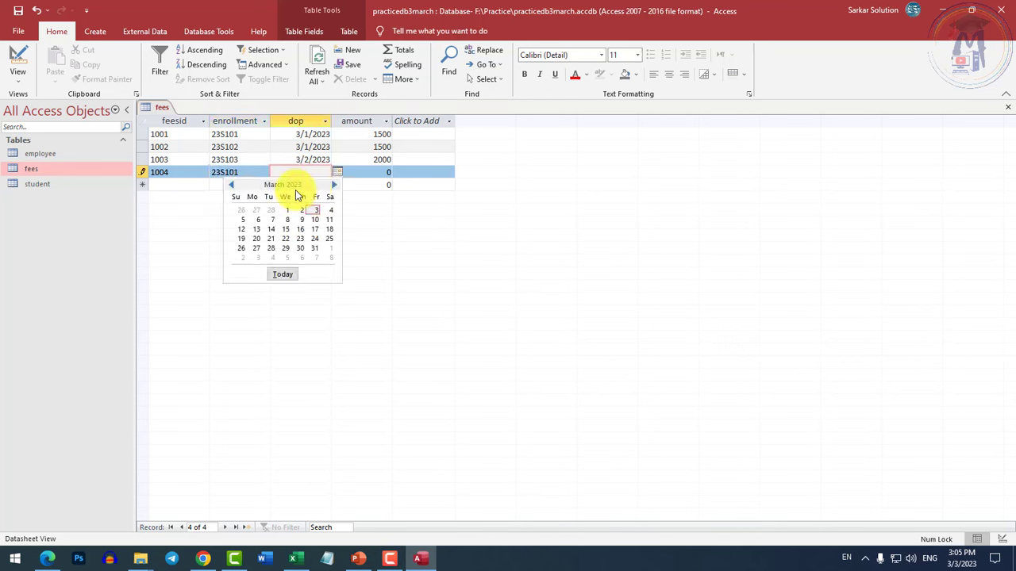
click(301, 210)
click(385, 173)
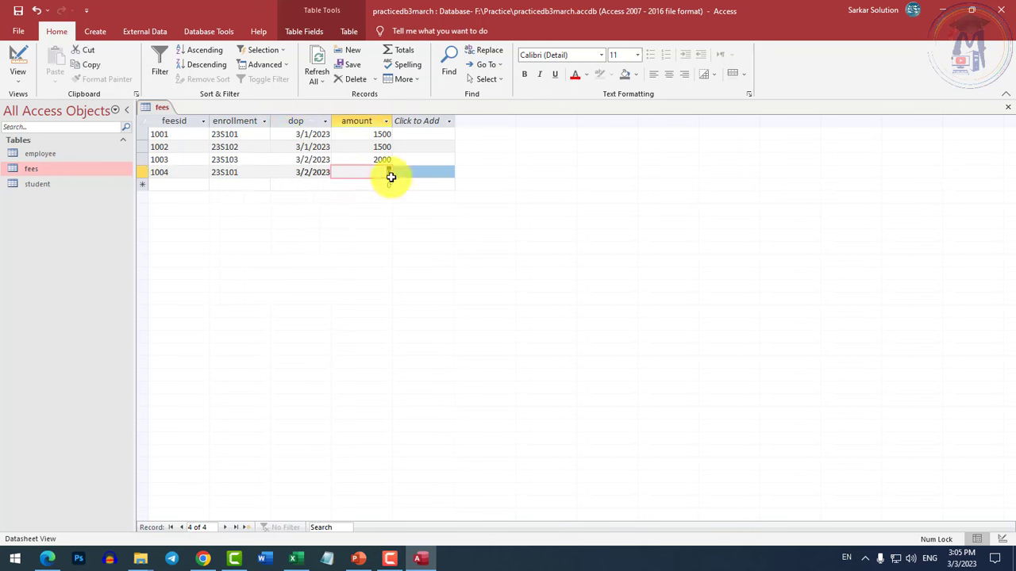
text(15000)
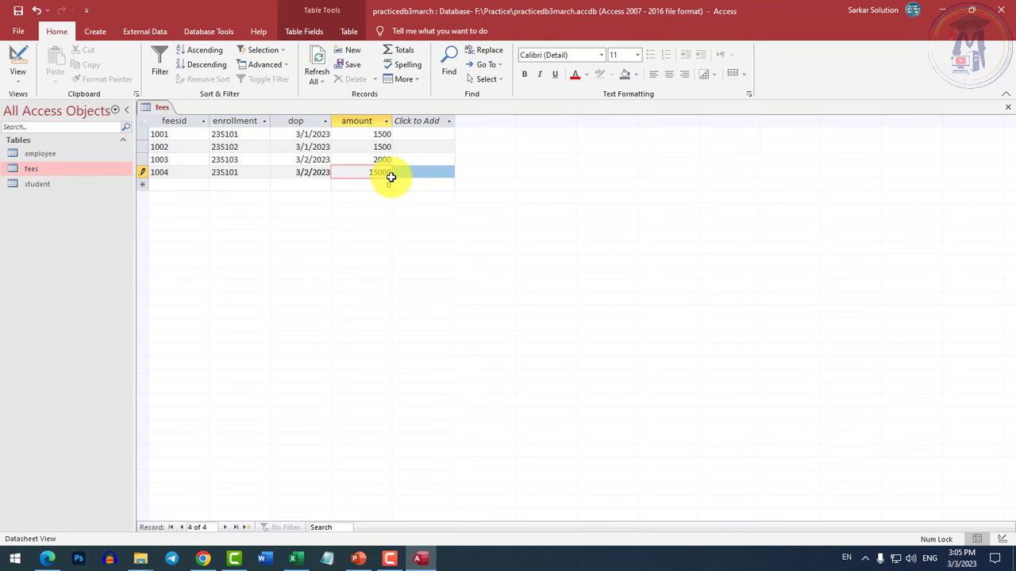
key(BackSpace)
click(170, 184)
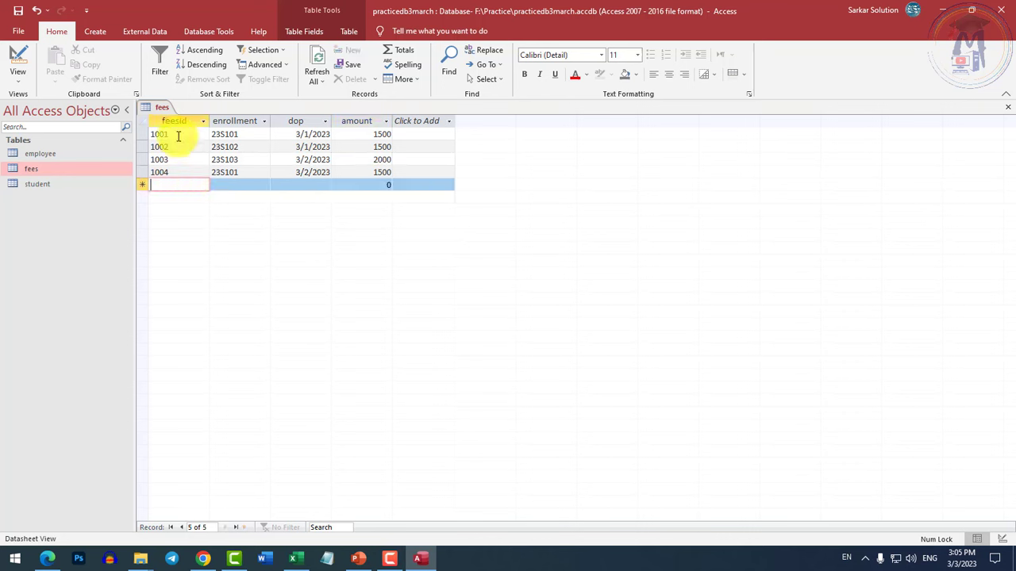
Close the fees table
right_click(153, 111)
right_click(152, 108)
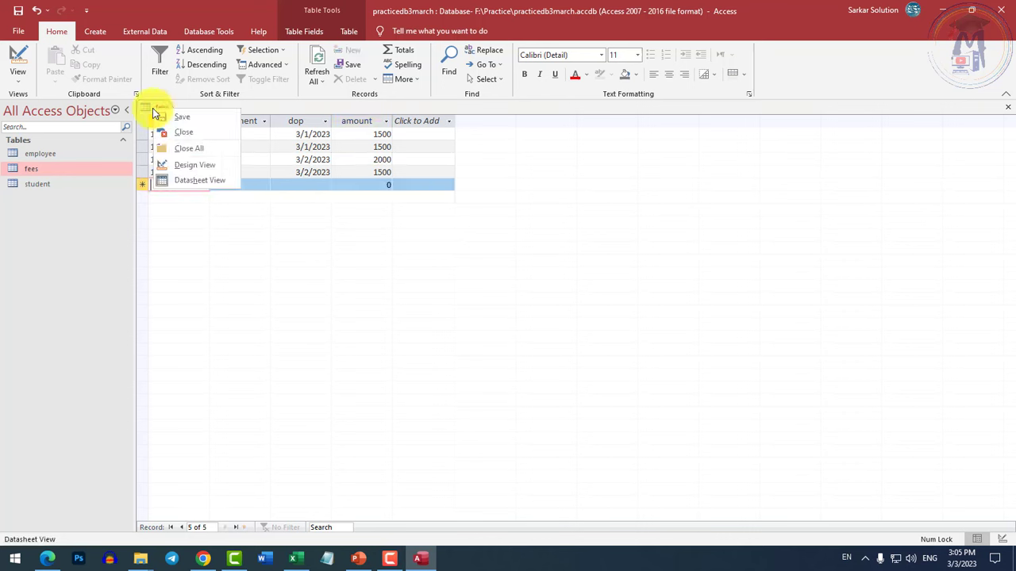
click(203, 131)
Open the student table, expand the first student's related fees records to examine them, and close the table
double_click(63, 184)
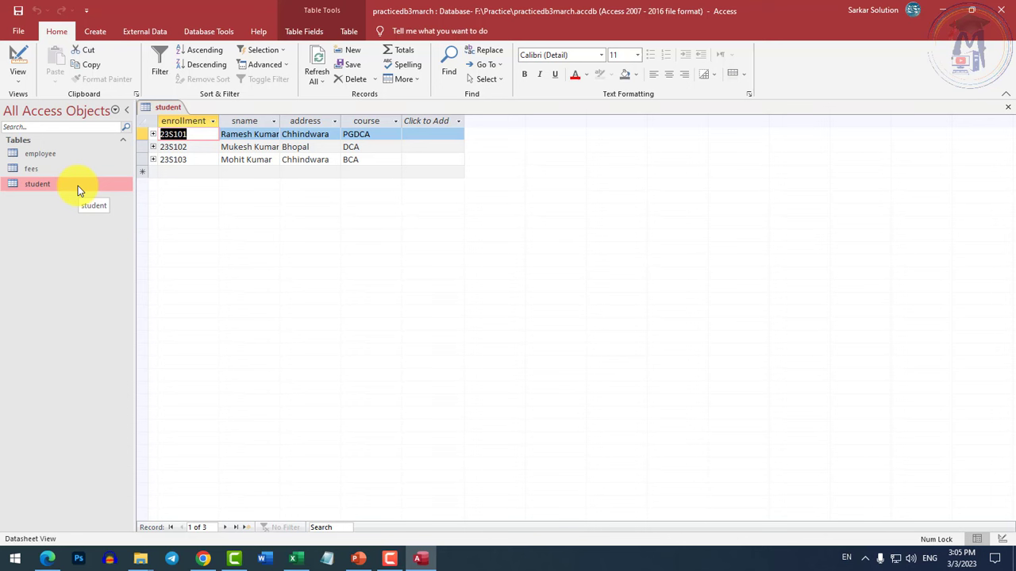
click(154, 135)
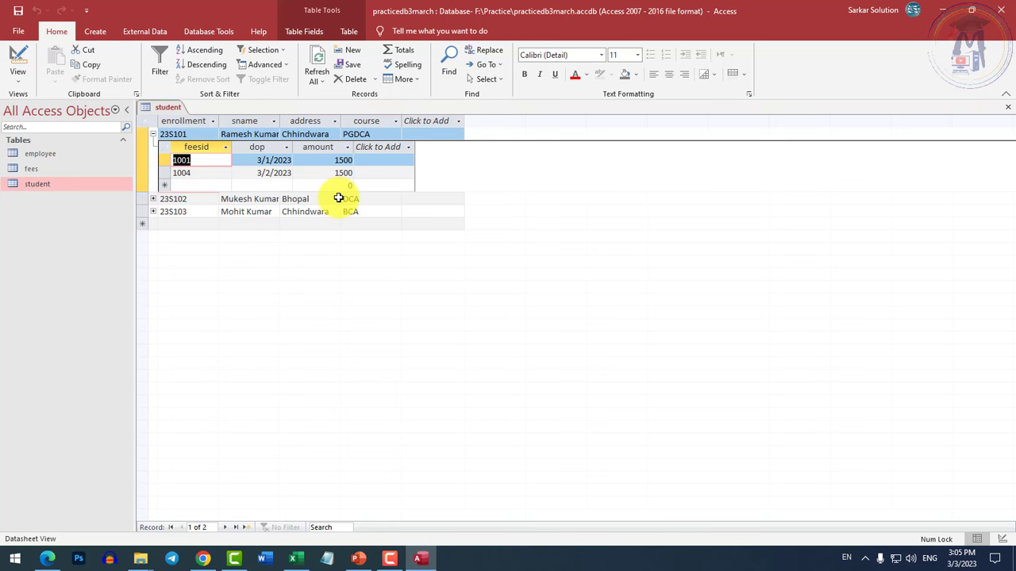
right_click(170, 119)
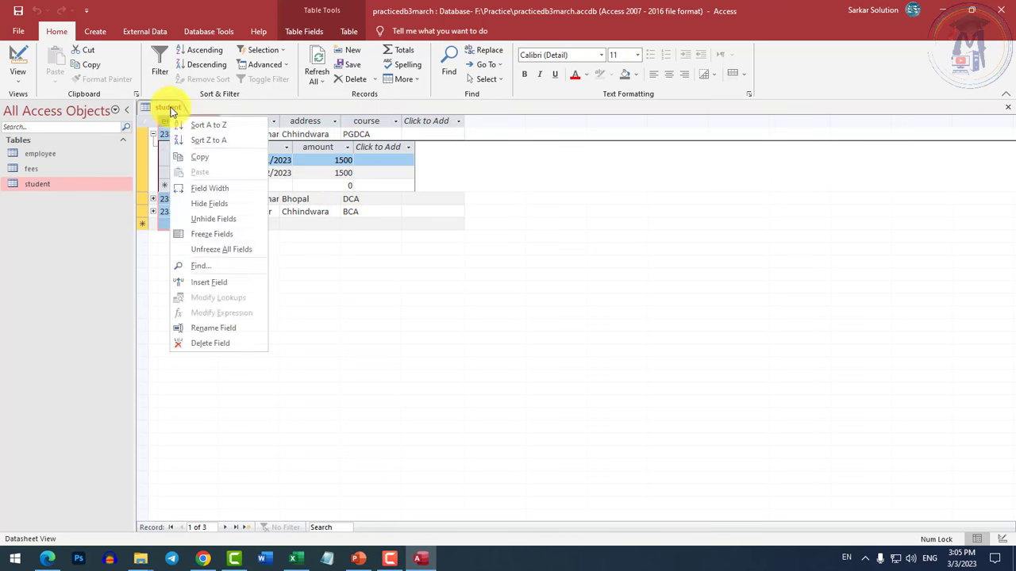
right_click(170, 111)
click(184, 128)
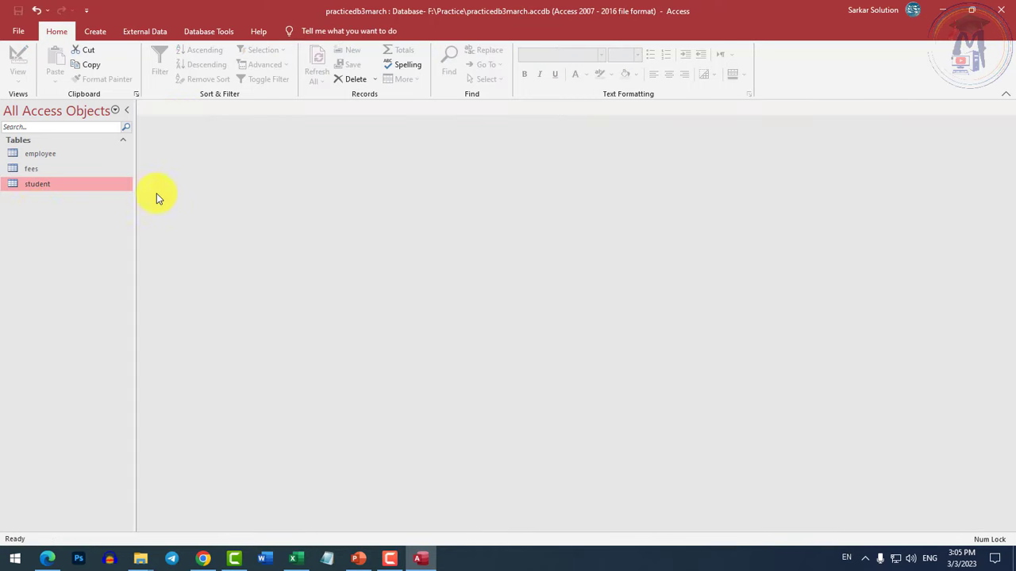
Examine the student table's records and its field design, closing the table after each view
double_click(36, 181)
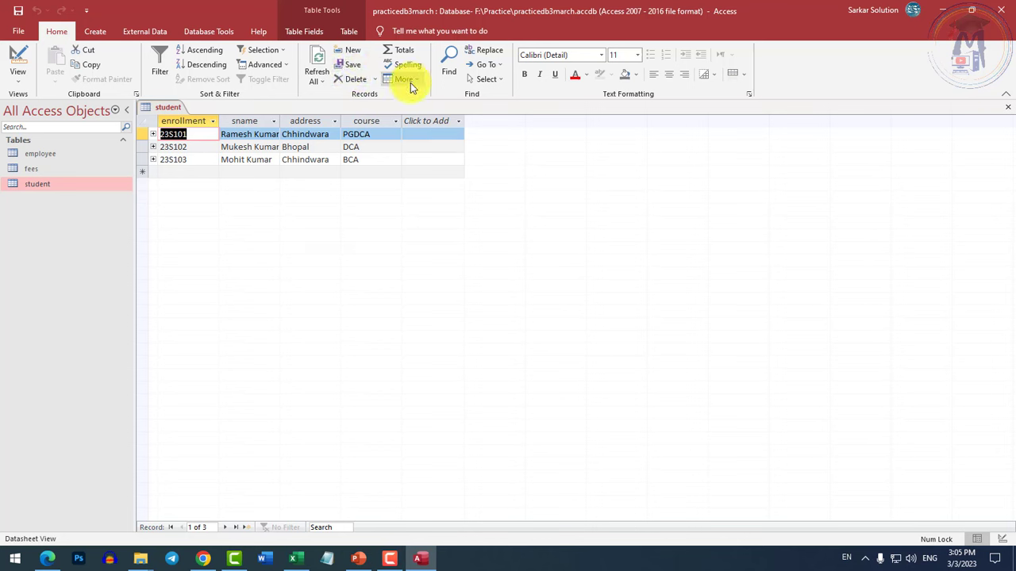
right_click(176, 108)
click(166, 131)
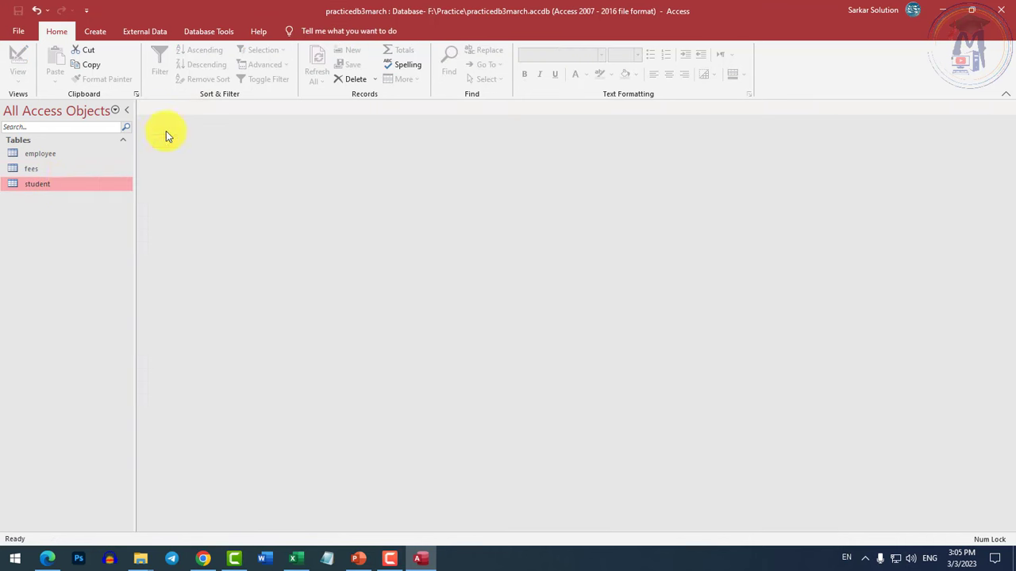
right_click(32, 185)
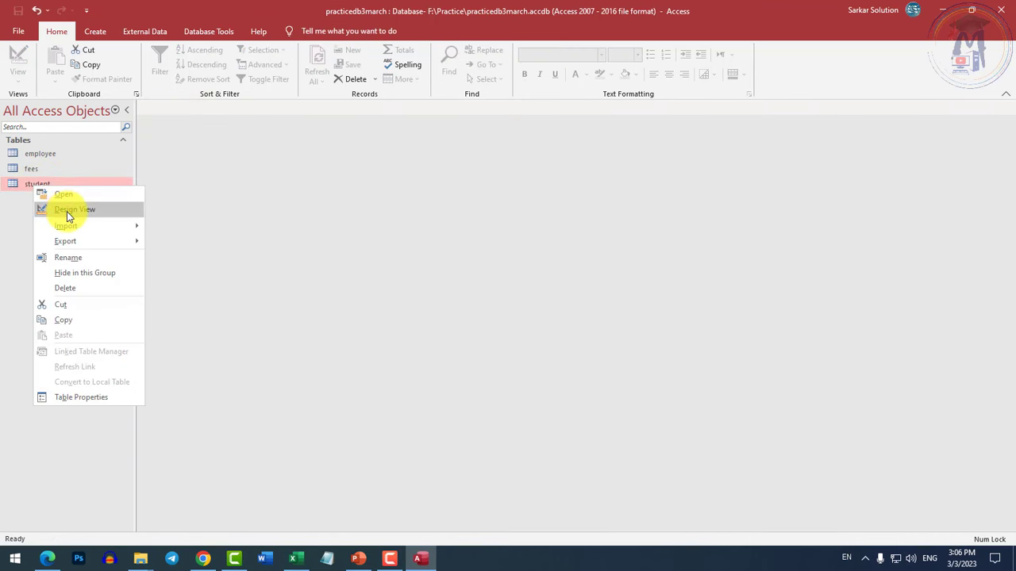
click(68, 216)
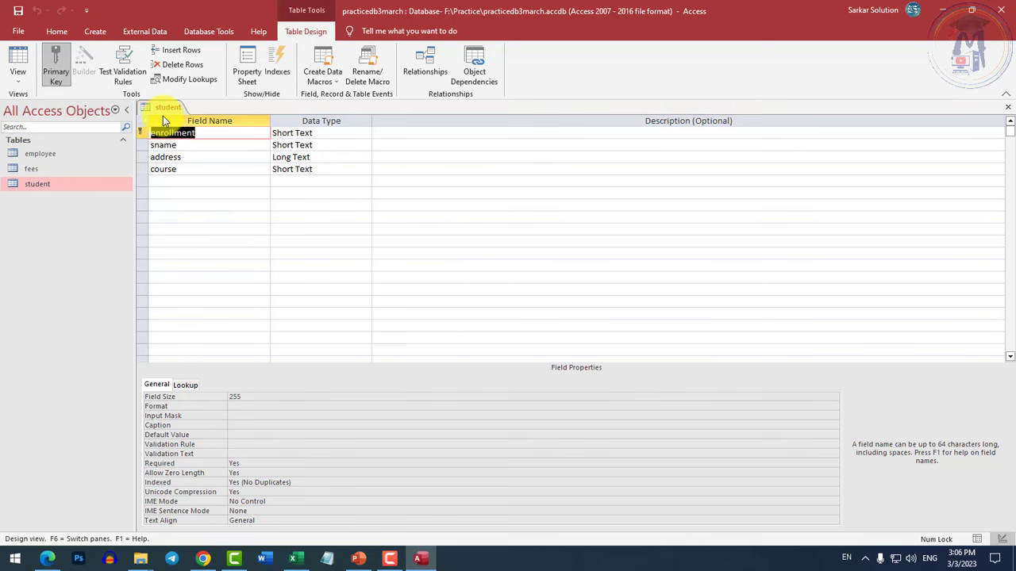
right_click(162, 106)
click(166, 131)
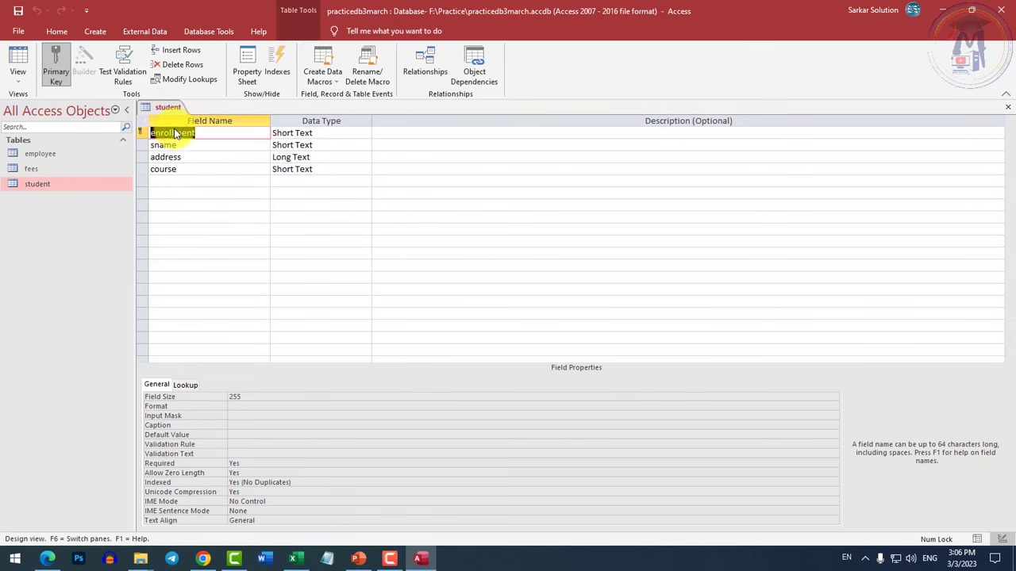
Examine the data types offered for the course field in the student table's design, and close the table without changes
right_click(41, 186)
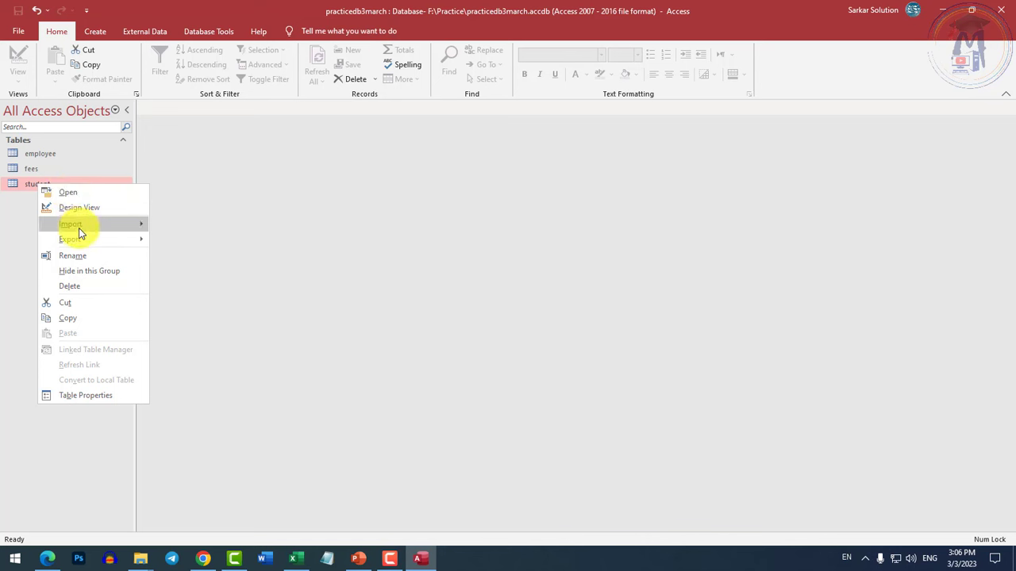
mouse_move(79, 240)
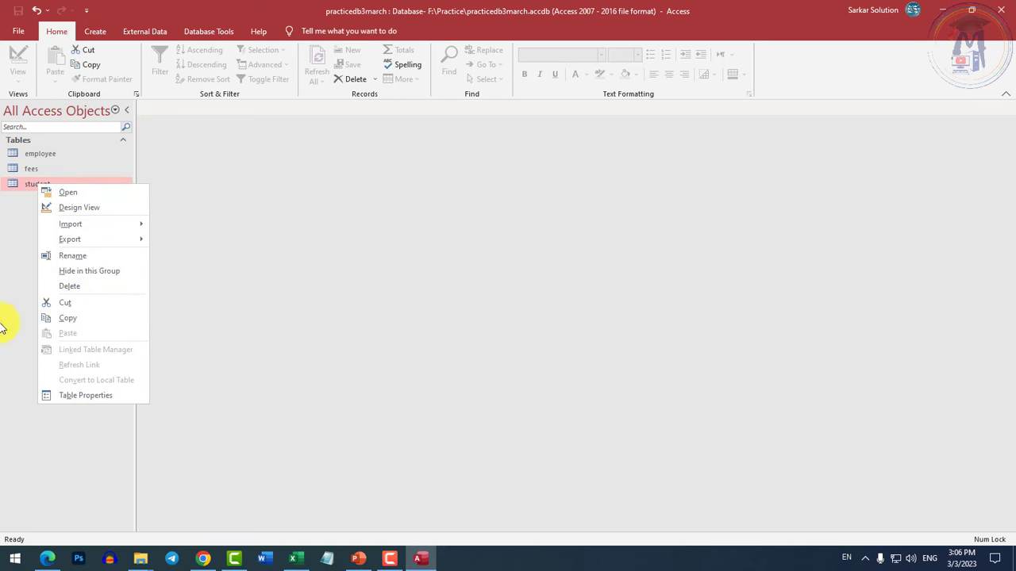
click(11, 300)
double_click(36, 185)
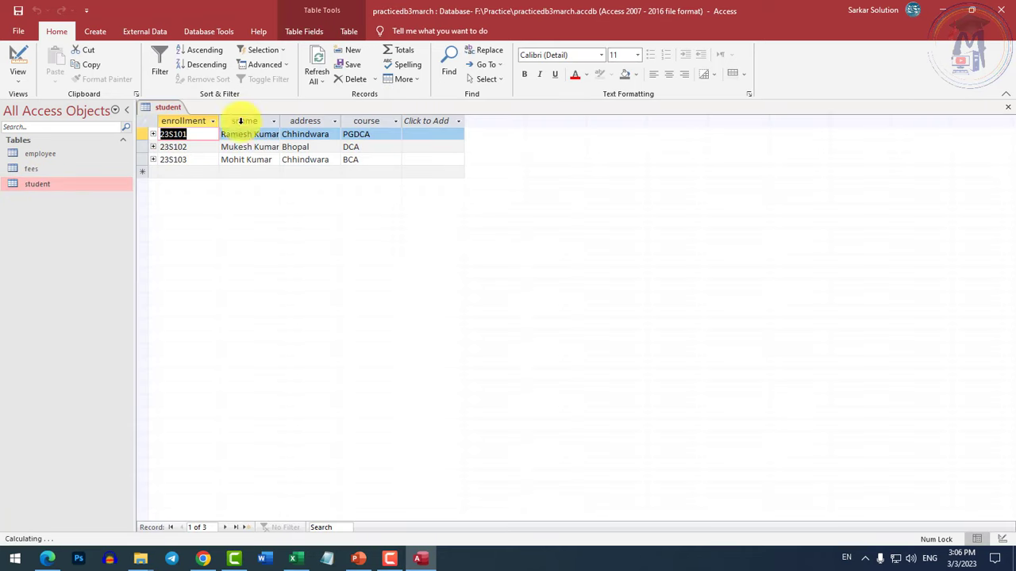
right_click(30, 186)
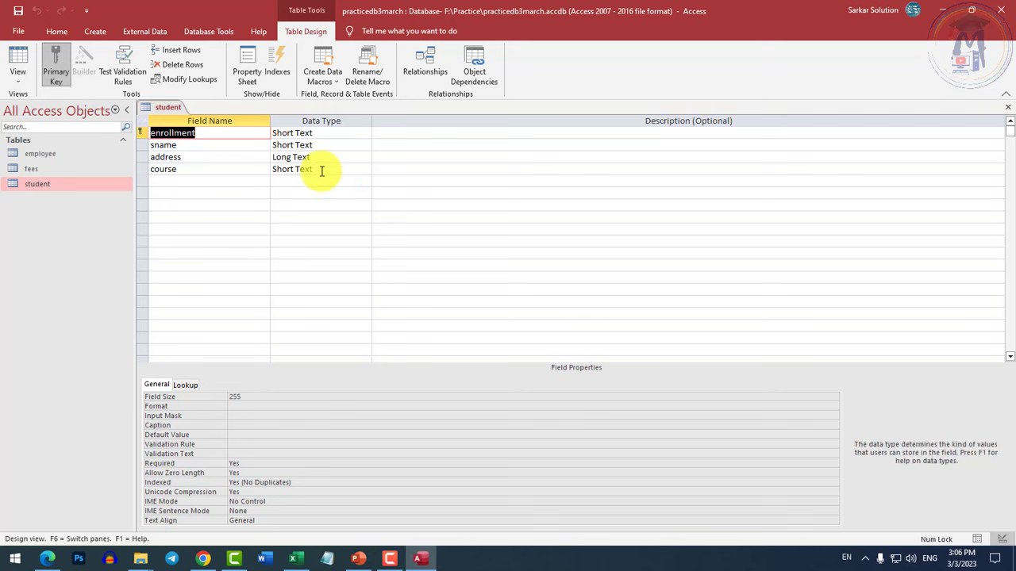
click(322, 170)
click(364, 168)
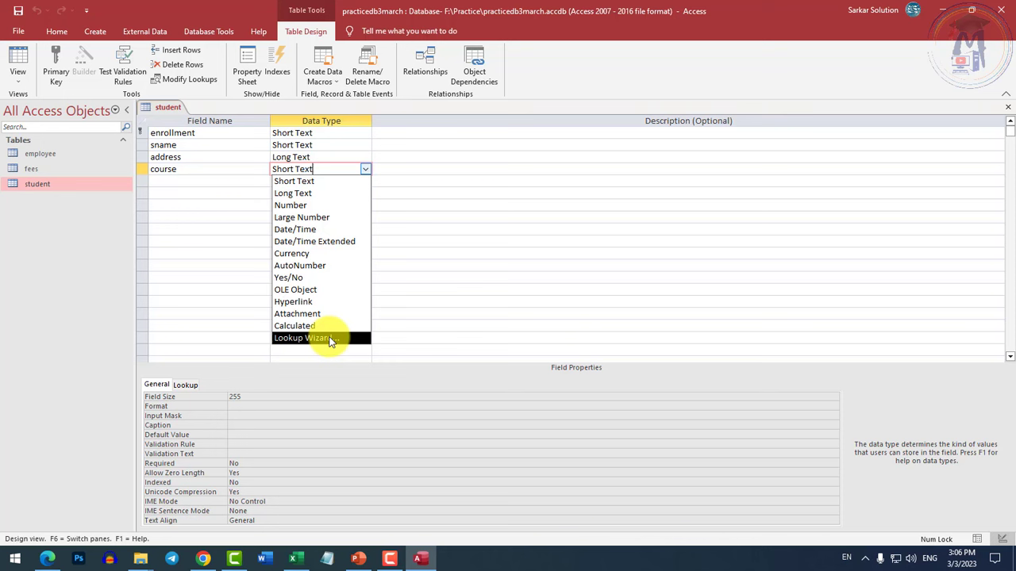
right_click(164, 107)
click(190, 128)
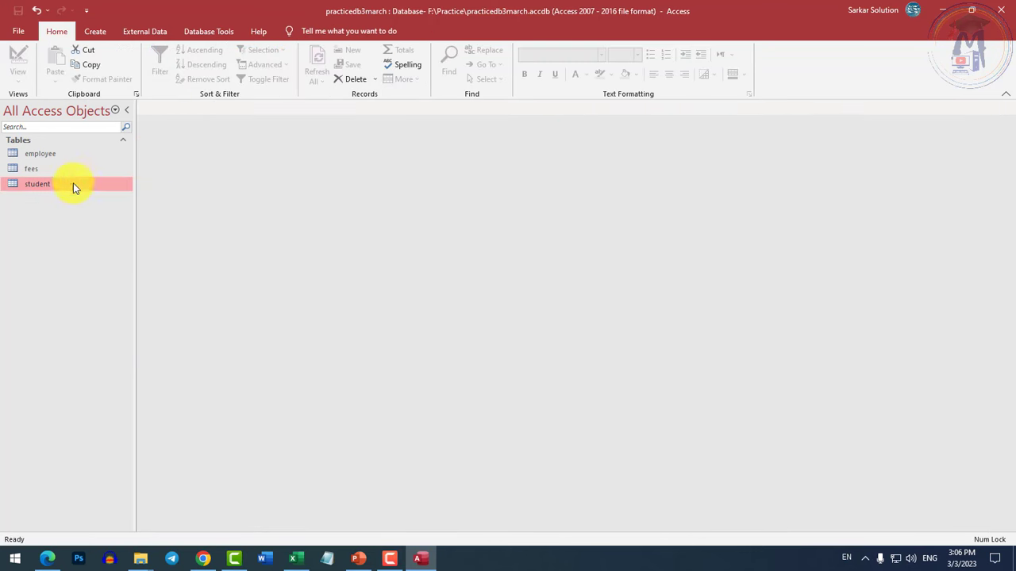
Open the student table to review its records again and close it, leaving student selected among the tables
double_click(35, 185)
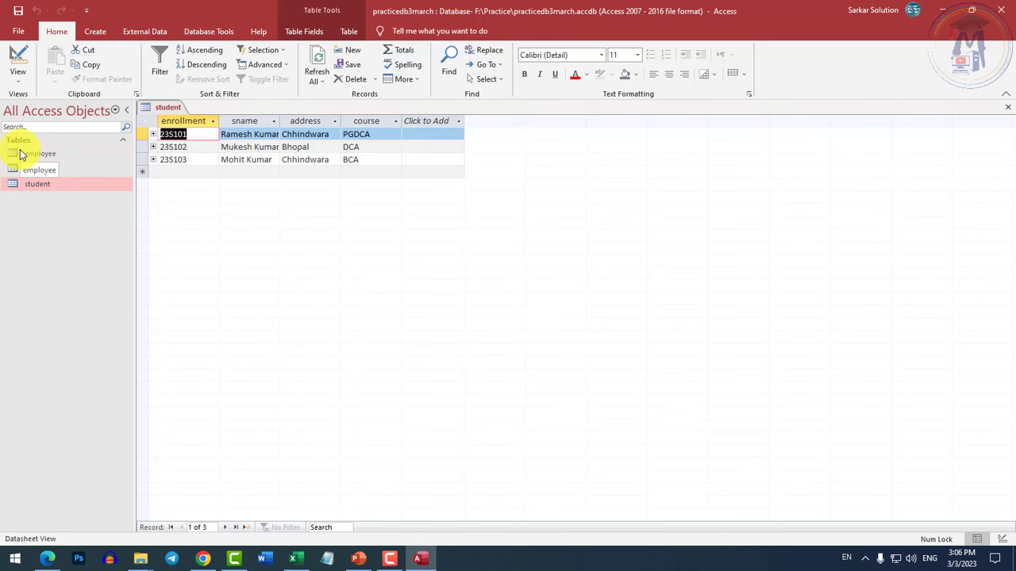
right_click(166, 108)
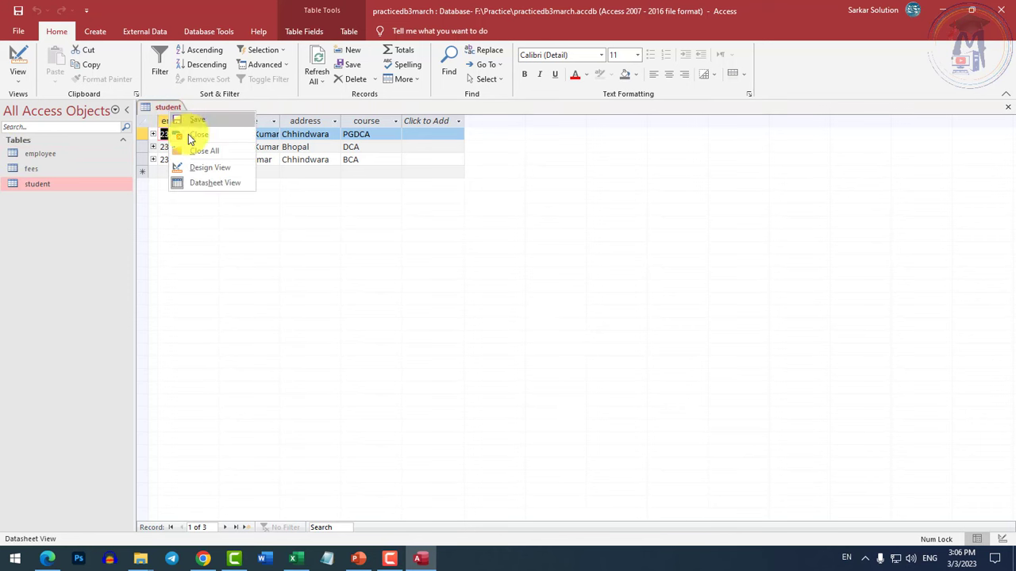
click(189, 135)
click(45, 171)
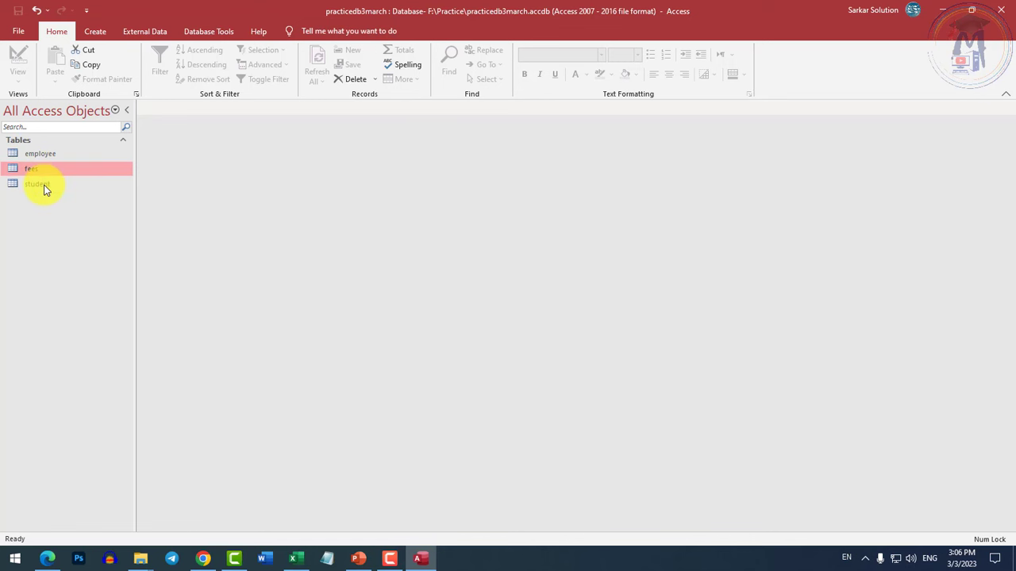
click(44, 187)
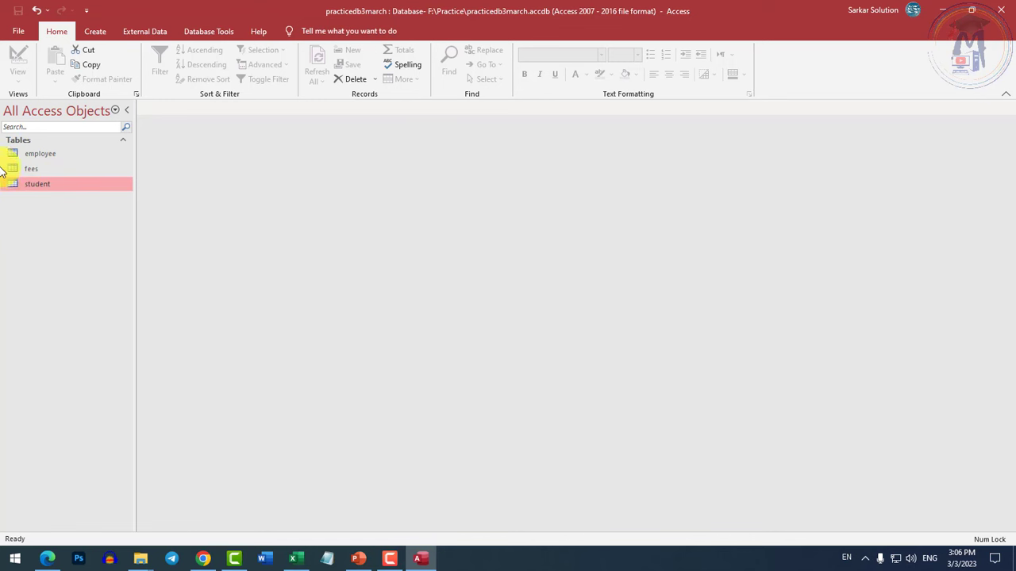